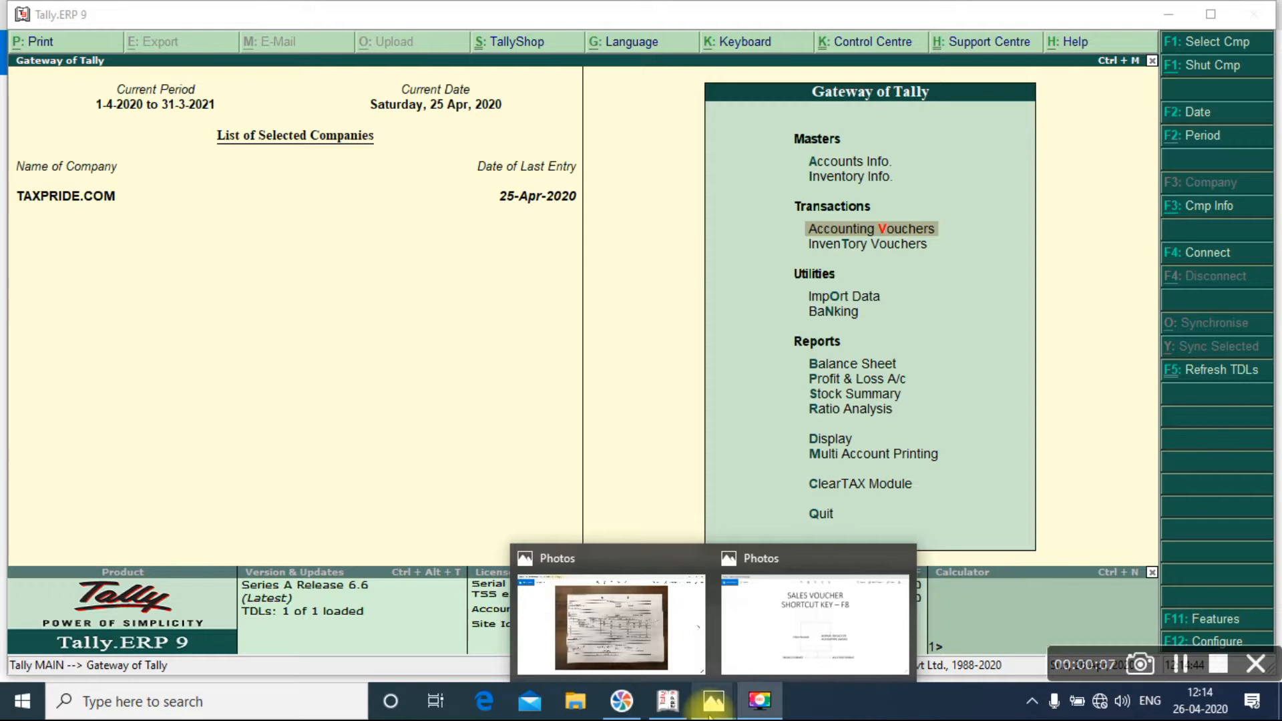
# - View the sales voucher diagram in Photos and open a new sales voucher in Tally.ERP 9
pyautogui.click(768, 605)
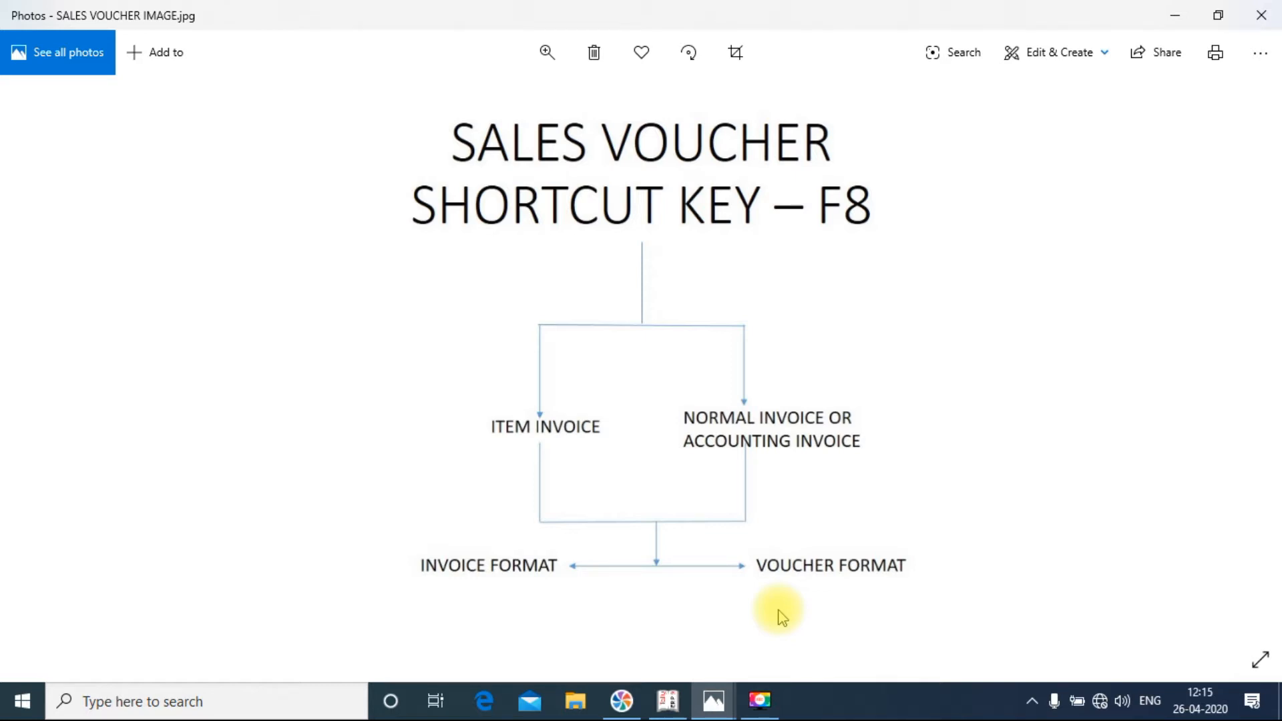
pyautogui.click(667, 715)
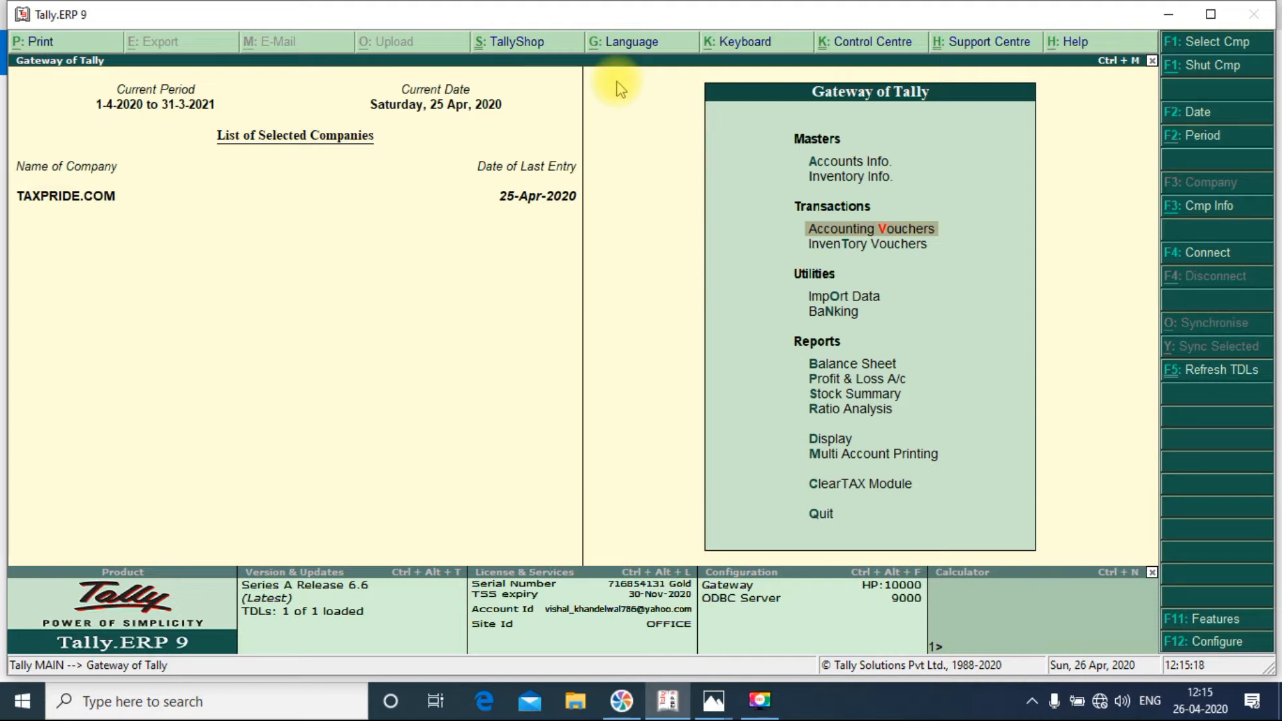
pyautogui.press('Down')
pyautogui.press('Up')
pyautogui.press('Return')
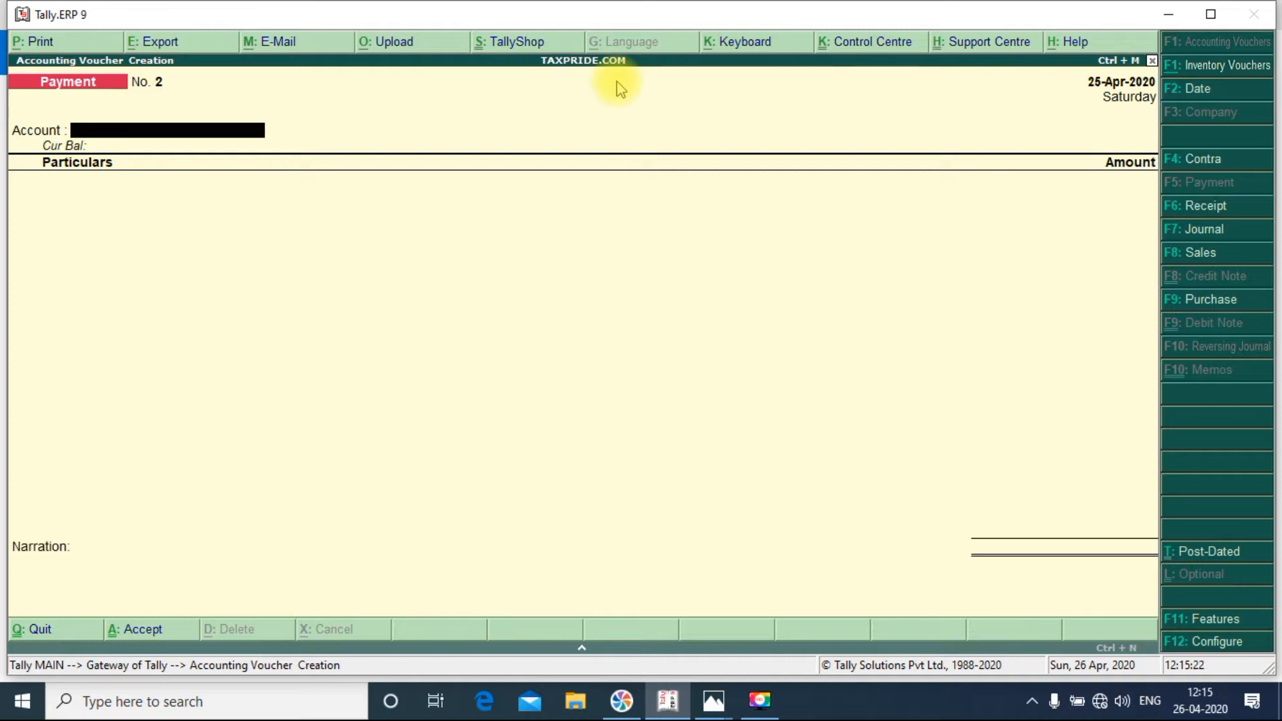
pyautogui.click(1183, 258)
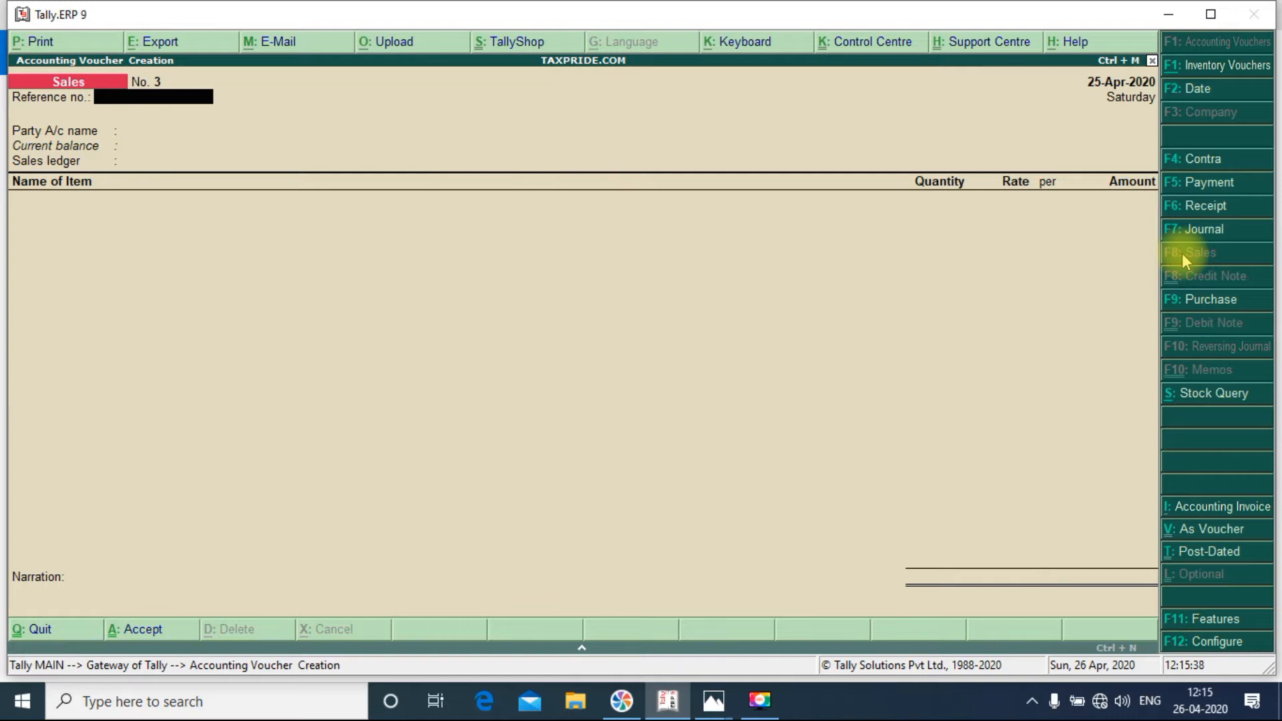
# - Set the sales voucher's date to 26-4-2020
pyautogui.press('F2')
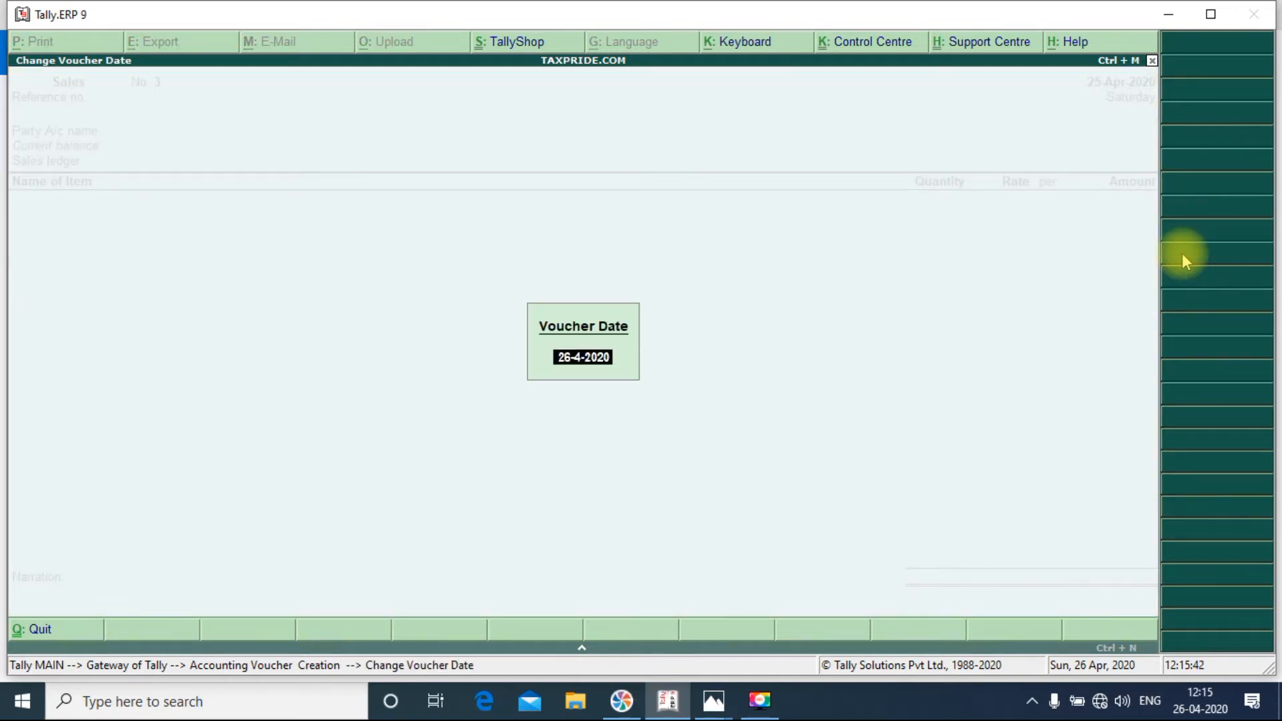
pyautogui.write('27.')
pyautogui.press('Escape')
pyautogui.write('26-4')
pyautogui.press('Return')
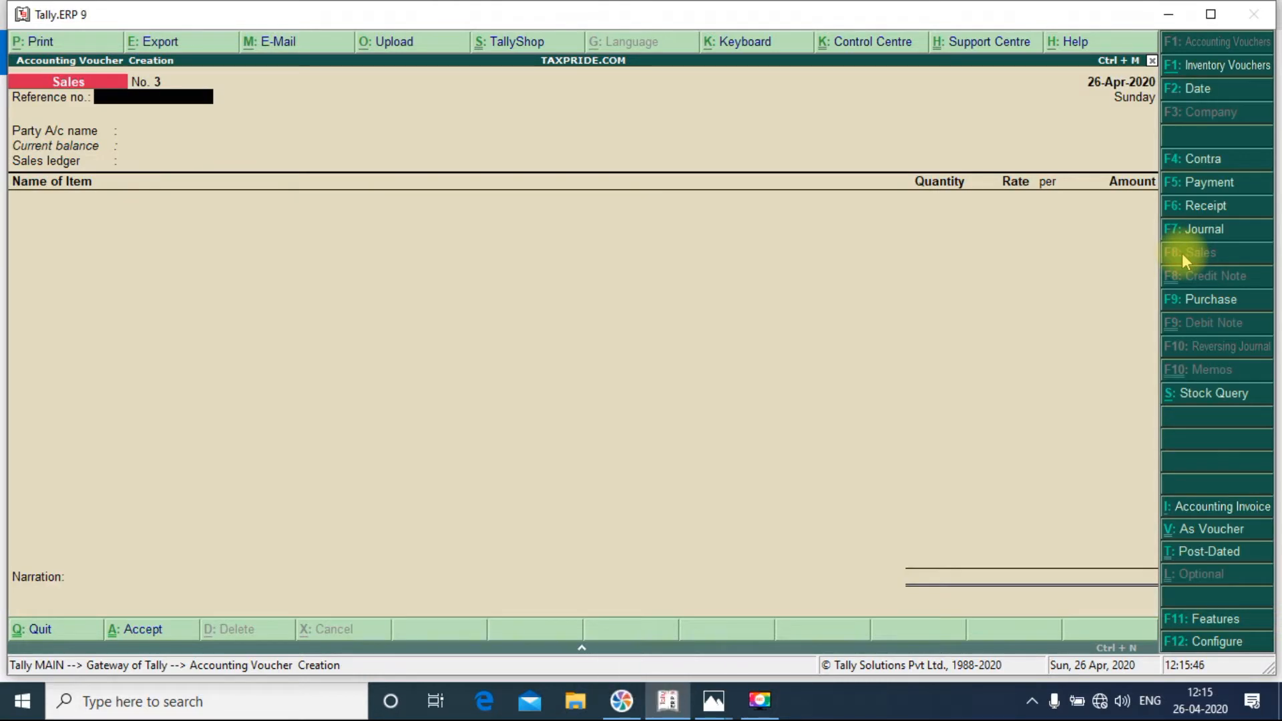
# - Enter the order number as the voucher's reference number
pyautogui.write('ORder')
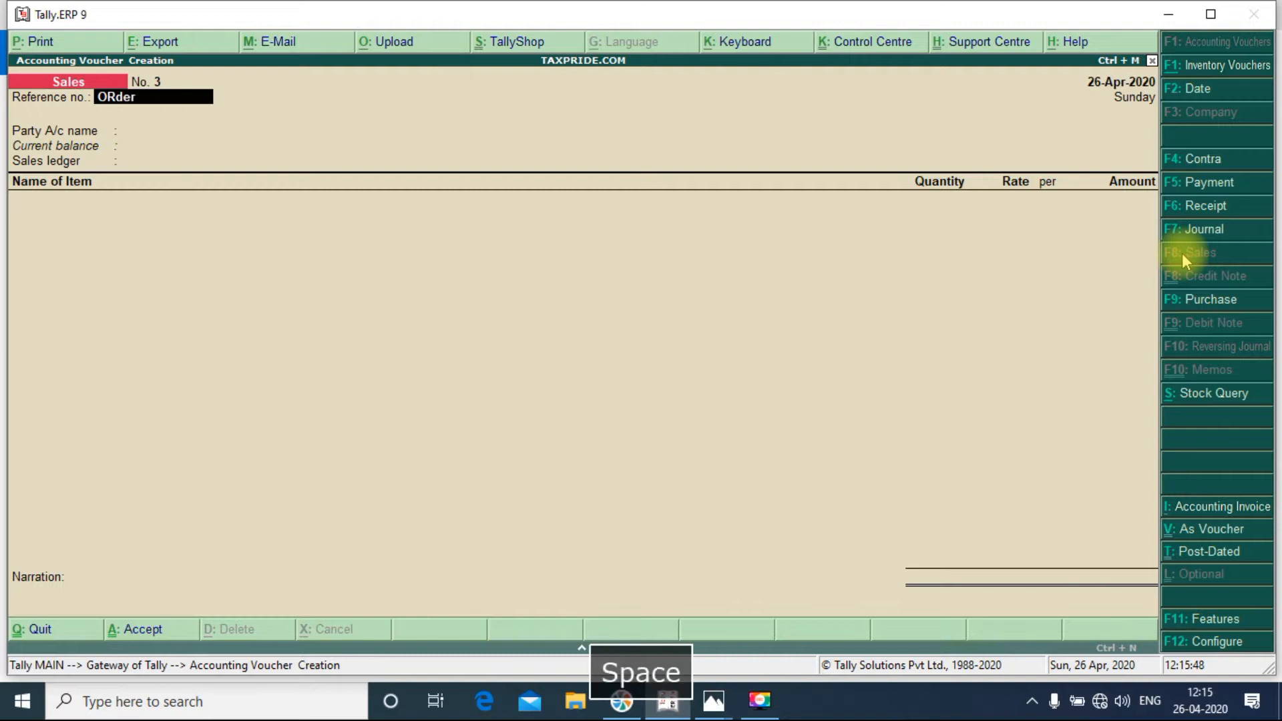
pyautogui.write(' No. 22')
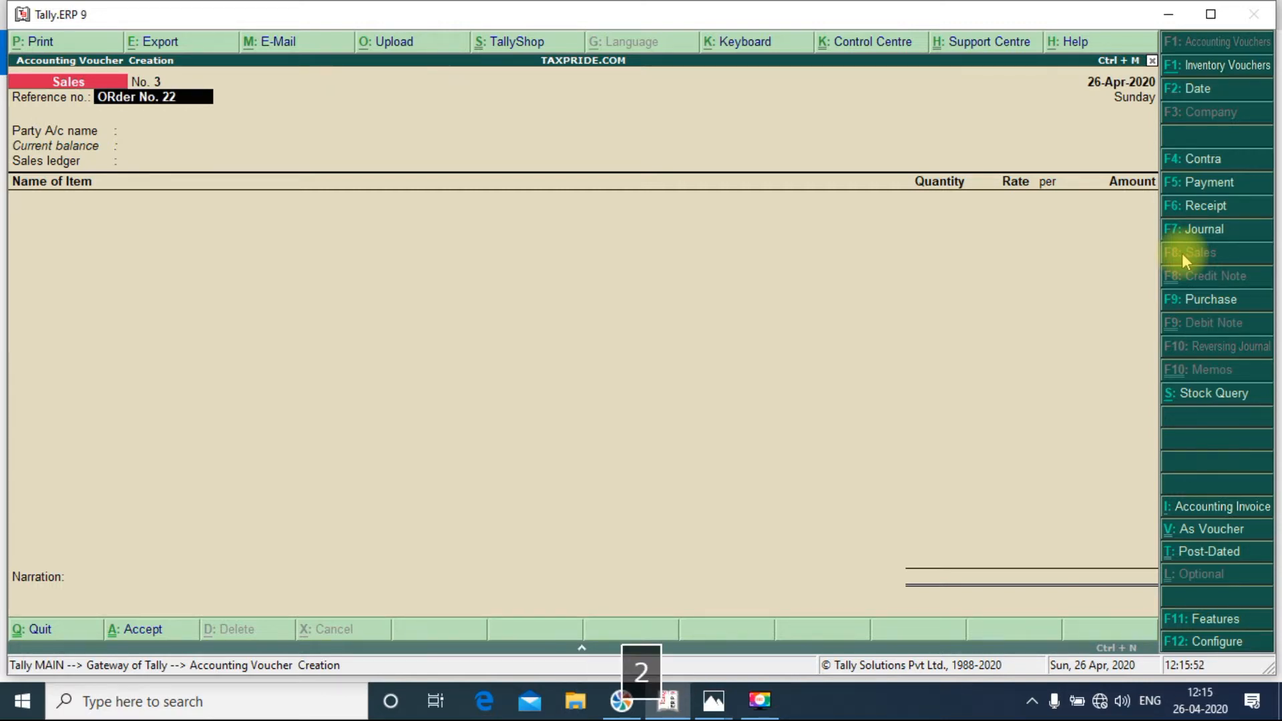
pyautogui.press('Return')
# - Look through the list of ledger accounts for the buyer's party ledger
pyautogui.press('Down')
pyautogui.press('Down')
pyautogui.press('Down')
pyautogui.press('Down')
pyautogui.press('Down')
pyautogui.press('Down')
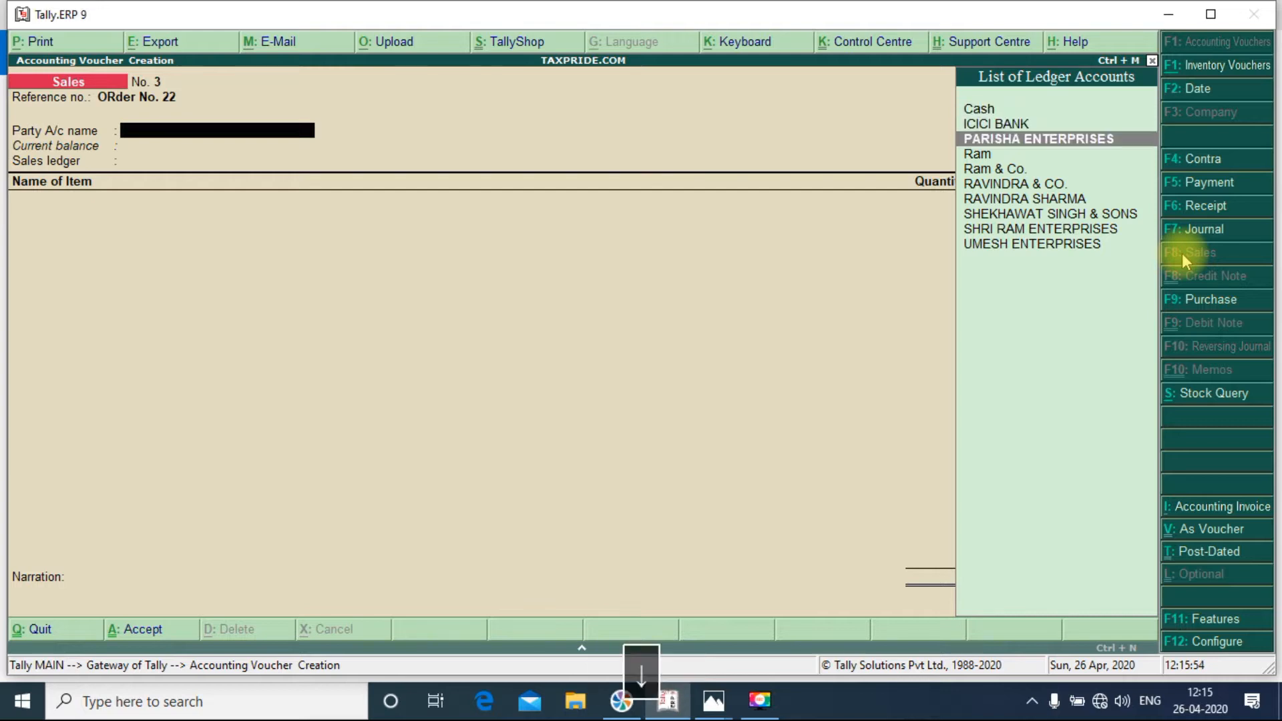
pyautogui.press('Down')
pyautogui.press('Down')
pyautogui.press('Down')
pyautogui.press('Up')
pyautogui.press('Up')
pyautogui.press('Up')
pyautogui.press('Up')
pyautogui.press('Up')
pyautogui.press('Up')
# - Zoom in on the tax invoice photo in Photos to read the customer name and item lines, and return to Tally.ERP 9
pyautogui.hotkey('alt', 'Tab')
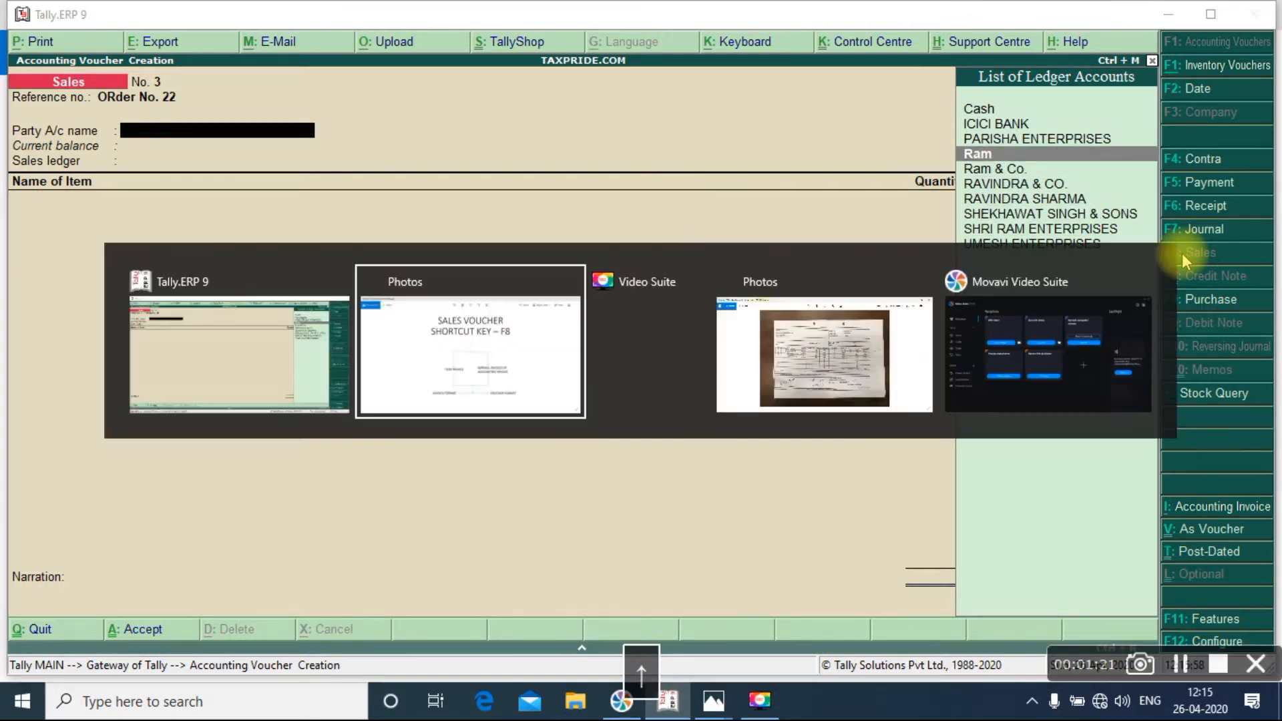
pyautogui.hotkey('alt', 'Tab')
pyautogui.hotkey('alt', 'Tab')
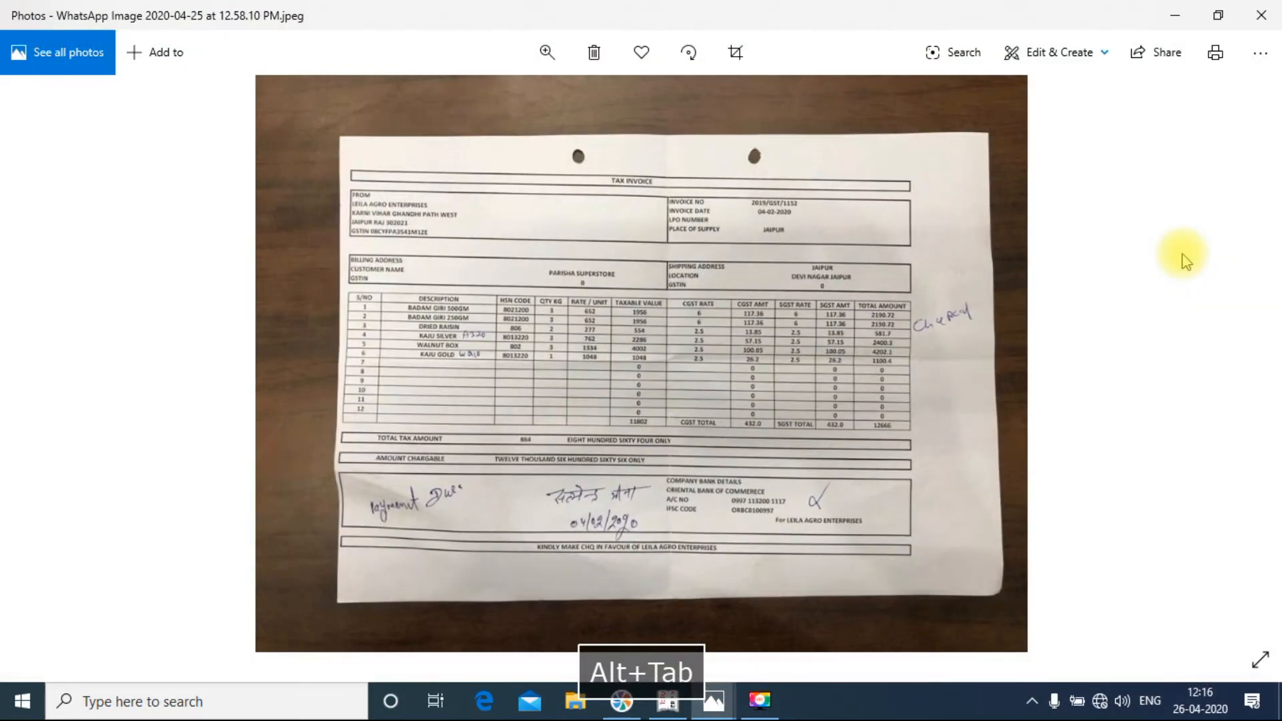
pyautogui.click(545, 50)
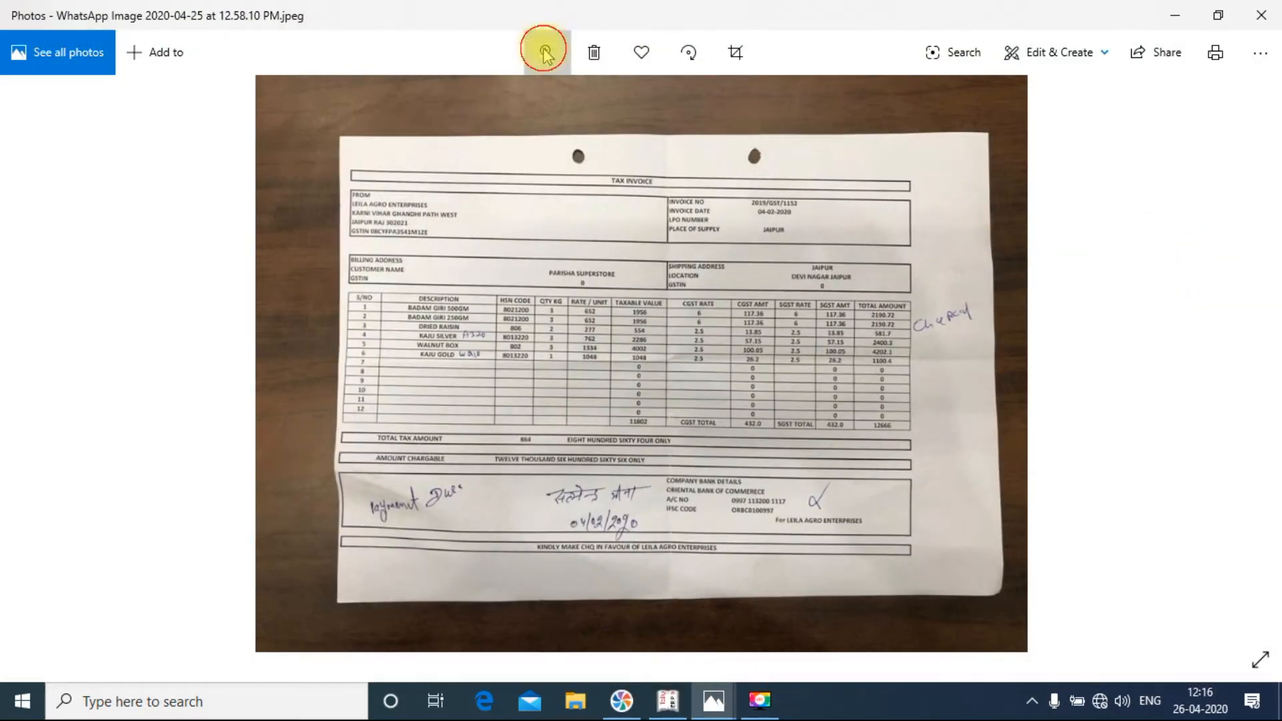
pyautogui.moveTo(463, 102); pyautogui.dragTo(508, 101)
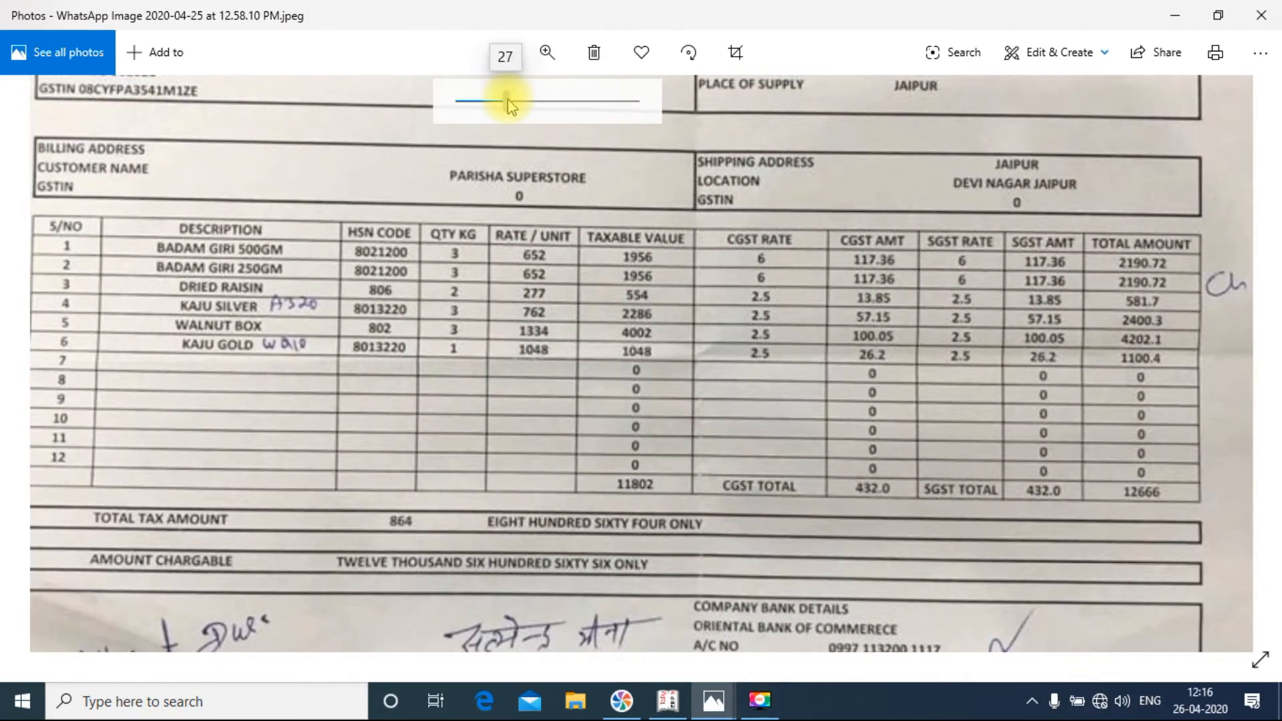
pyautogui.hotkey('alt', 'Tab')
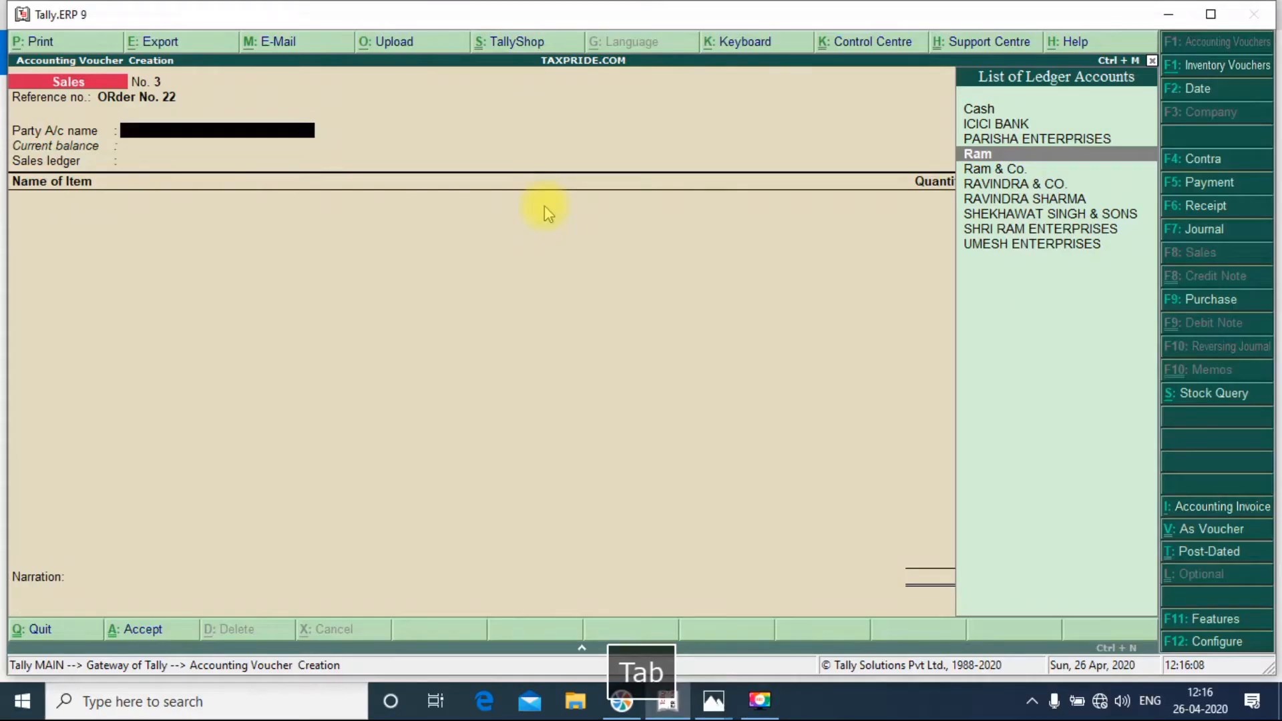
pyautogui.press('Down')
pyautogui.press('Down')
pyautogui.press('Up')
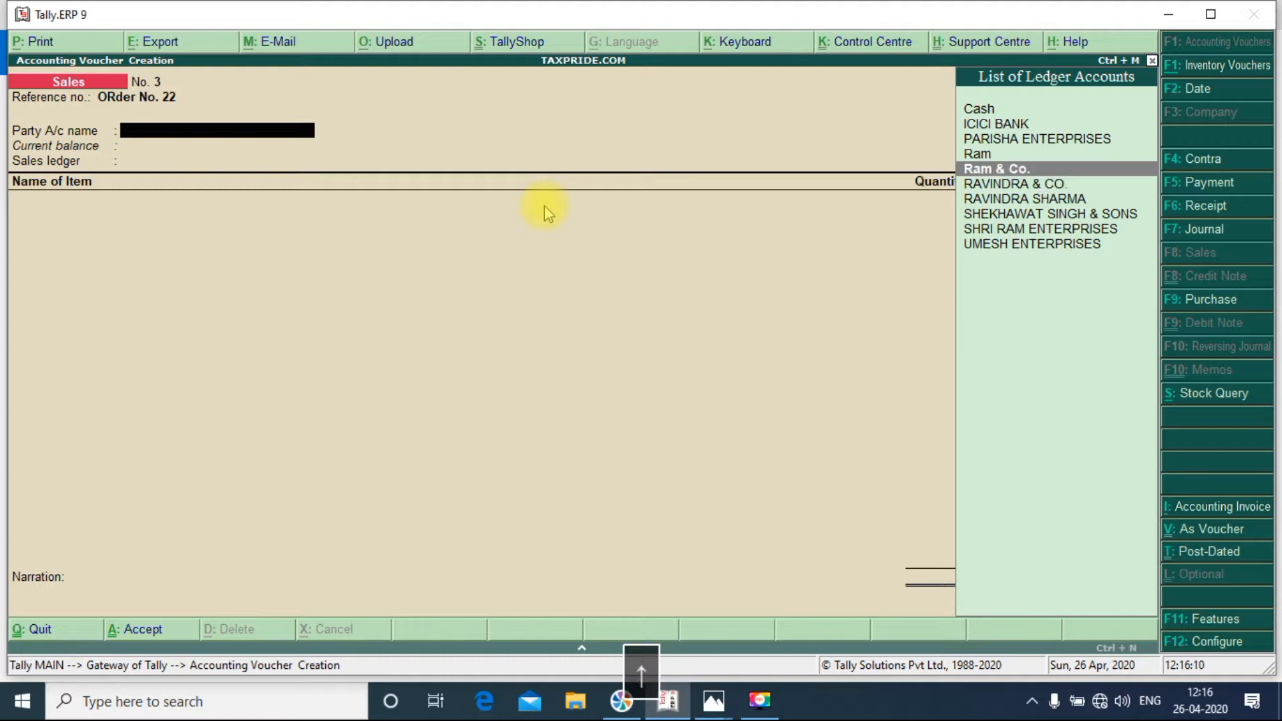
pyautogui.press('Up')
pyautogui.press('Up')
pyautogui.hotkey('alt', 'c')
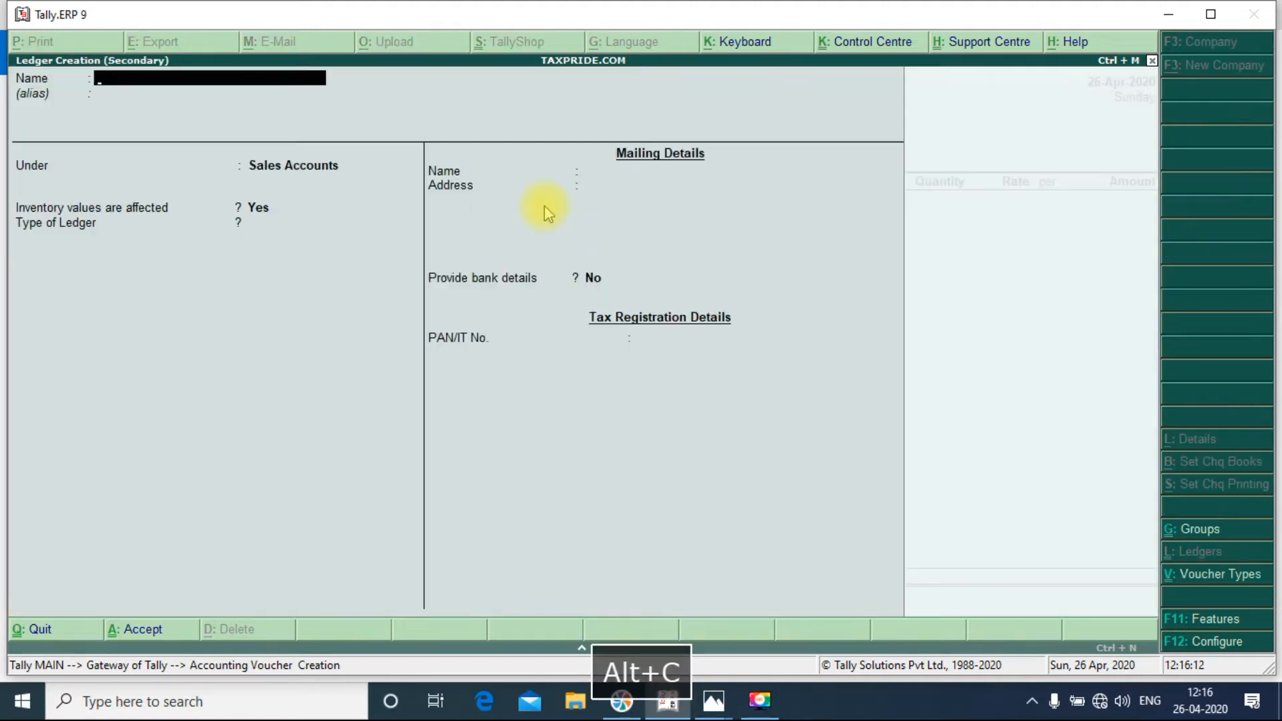
pyautogui.press('Escape')
pyautogui.press('Escape')
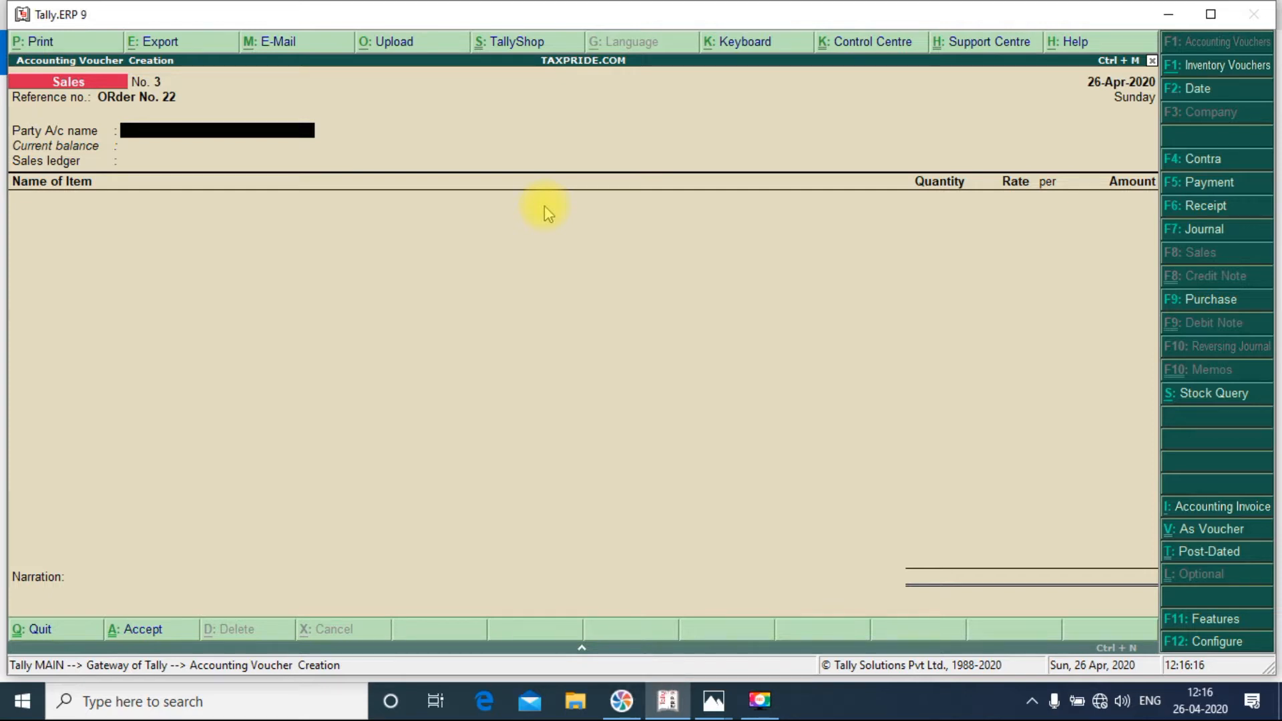
# - Start a new party ledger from the voucher and try to name it Parisha Enterprises
pyautogui.hotkey('alt', 'c')
pyautogui.write('P')
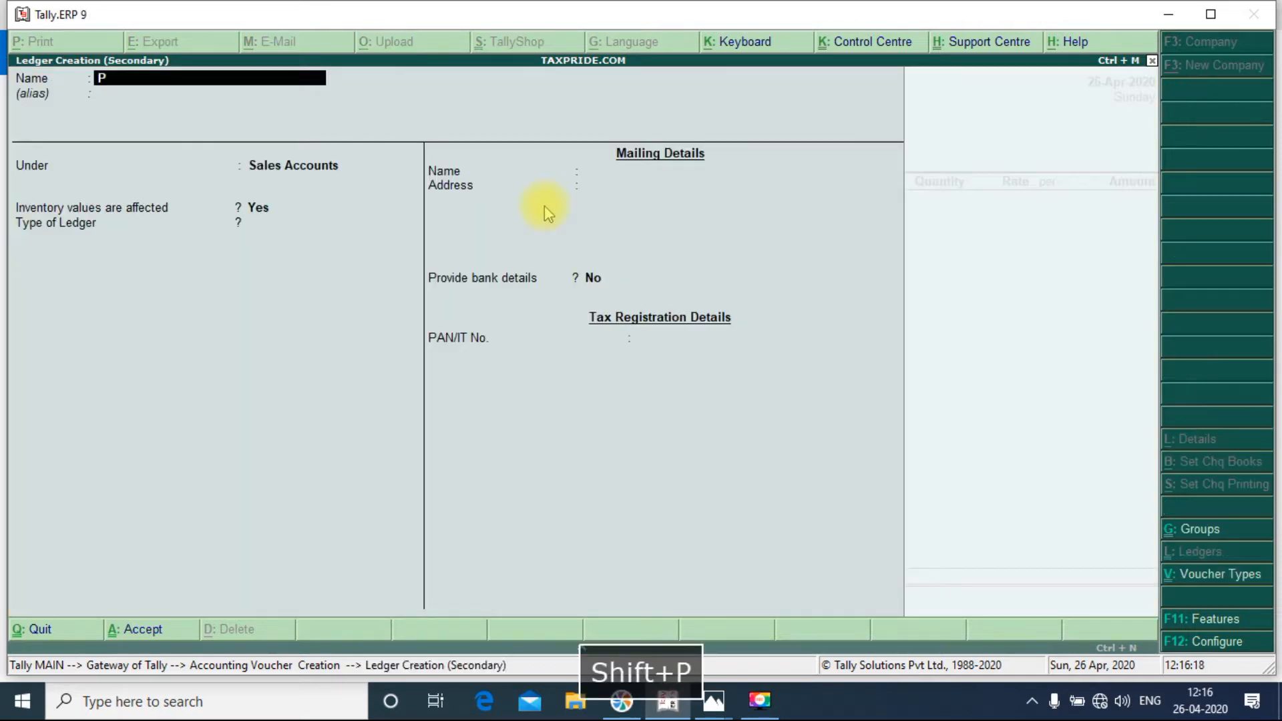
pyautogui.write('arisha Enterprises')
pyautogui.press('Return')
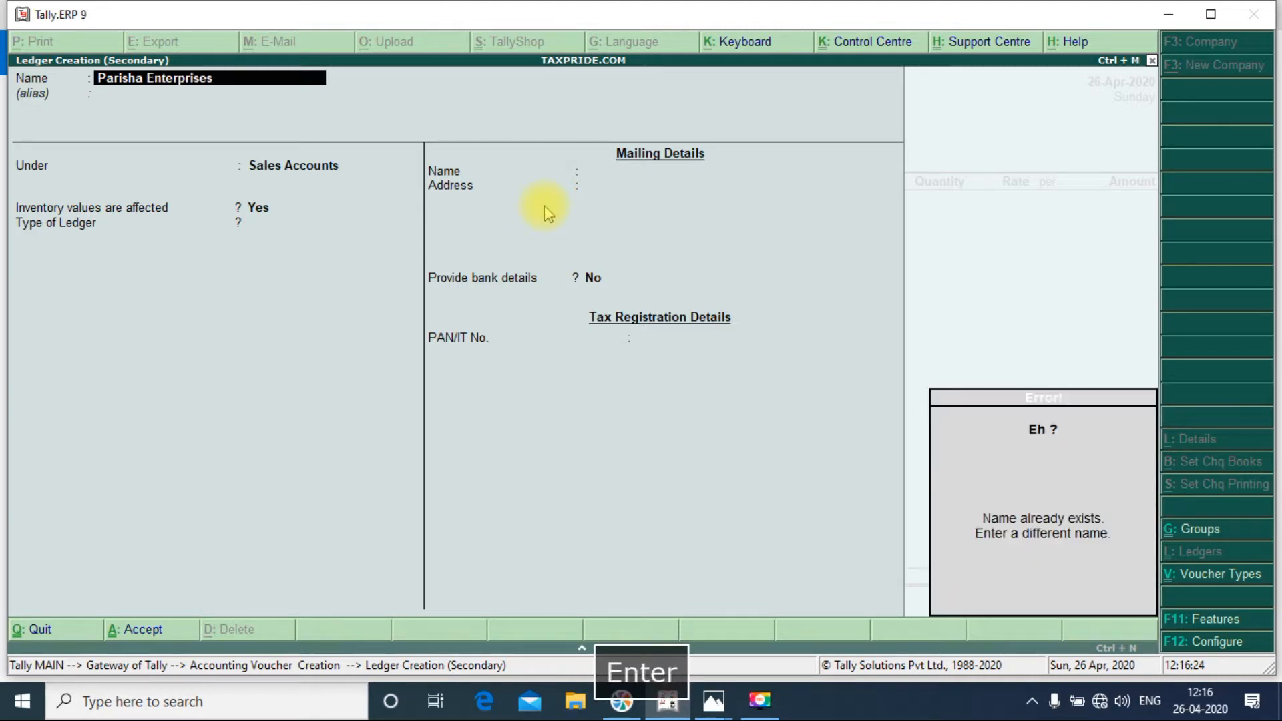
# - Change the new party ledger's name to Parisha Superstore and leave its alias blank
pyautogui.press('BackSpace')
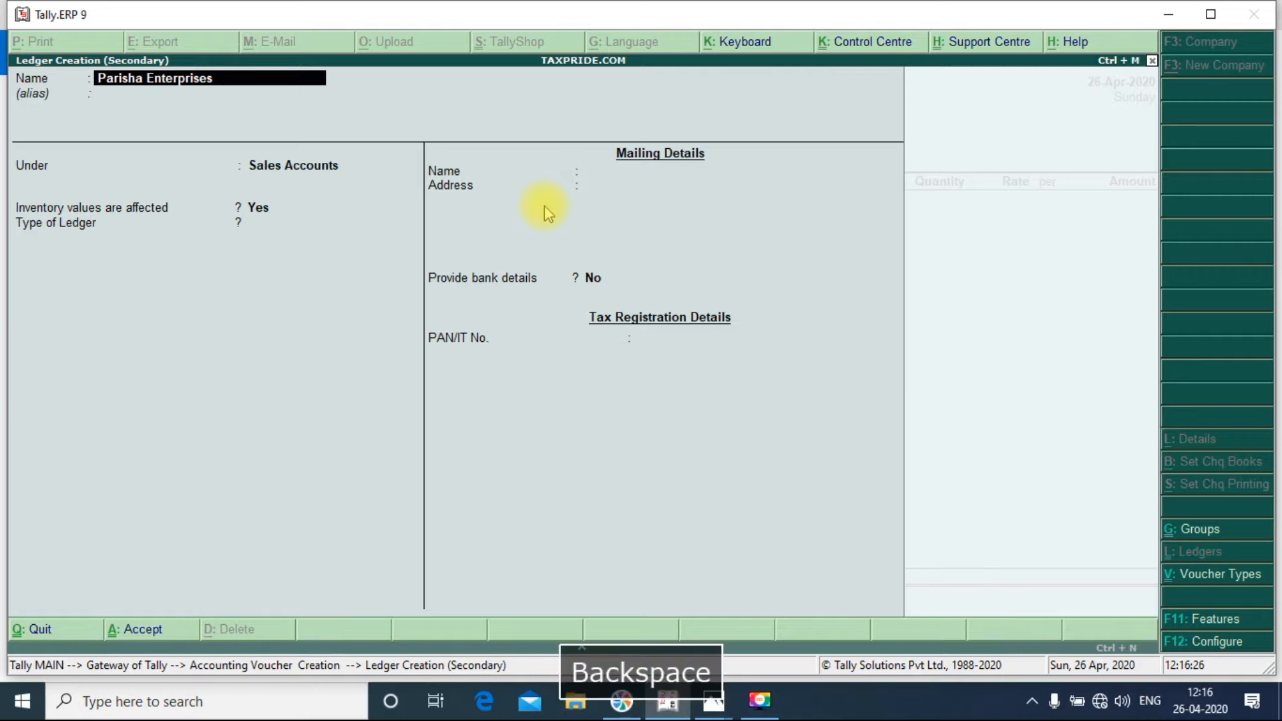
pyautogui.press('End')
pyautogui.press('BackSpace')
pyautogui.press('BackSpace')
pyautogui.press('BackSpace')
pyautogui.press('BackSpace')
pyautogui.press('BackSpace')
pyautogui.press('BackSpace')
pyautogui.press('BackSpace')
pyautogui.press('BackSpace')
pyautogui.press('BackSpace')
pyautogui.press('BackSpace')
pyautogui.press('BackSpace')
pyautogui.press('BackSpace')
pyautogui.write('Superstore')
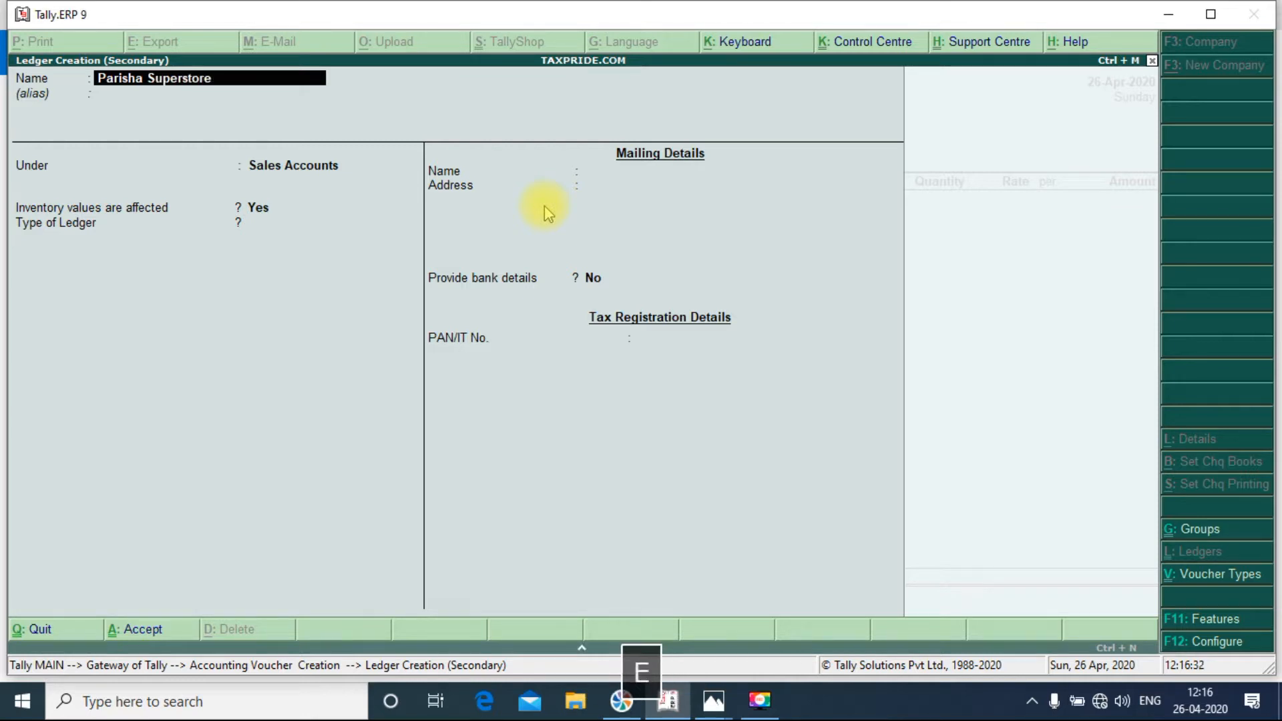
pyautogui.press('Return')
pyautogui.press('Return')
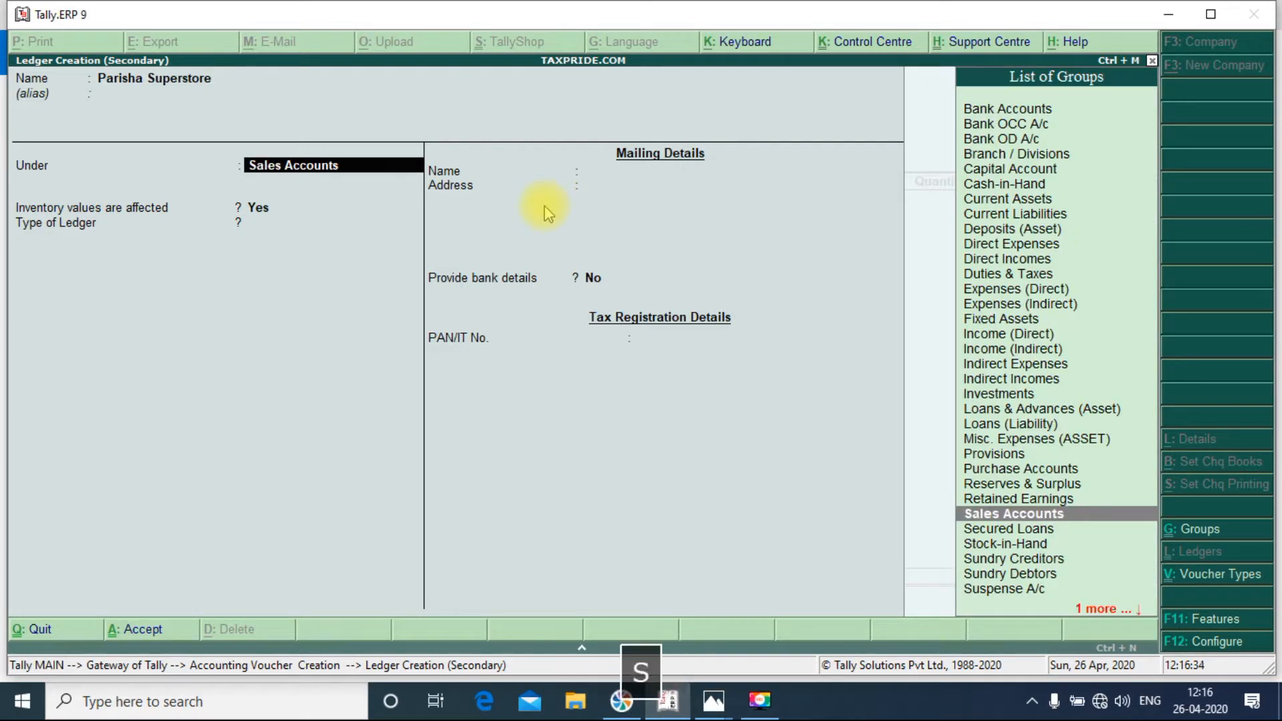
# - Place the Parisha Superstore ledger under Sundry Debtors, keeping bill-by-bill balances and inventory values affected at No
pyautogui.write('Sund')
pyautogui.press('Down')
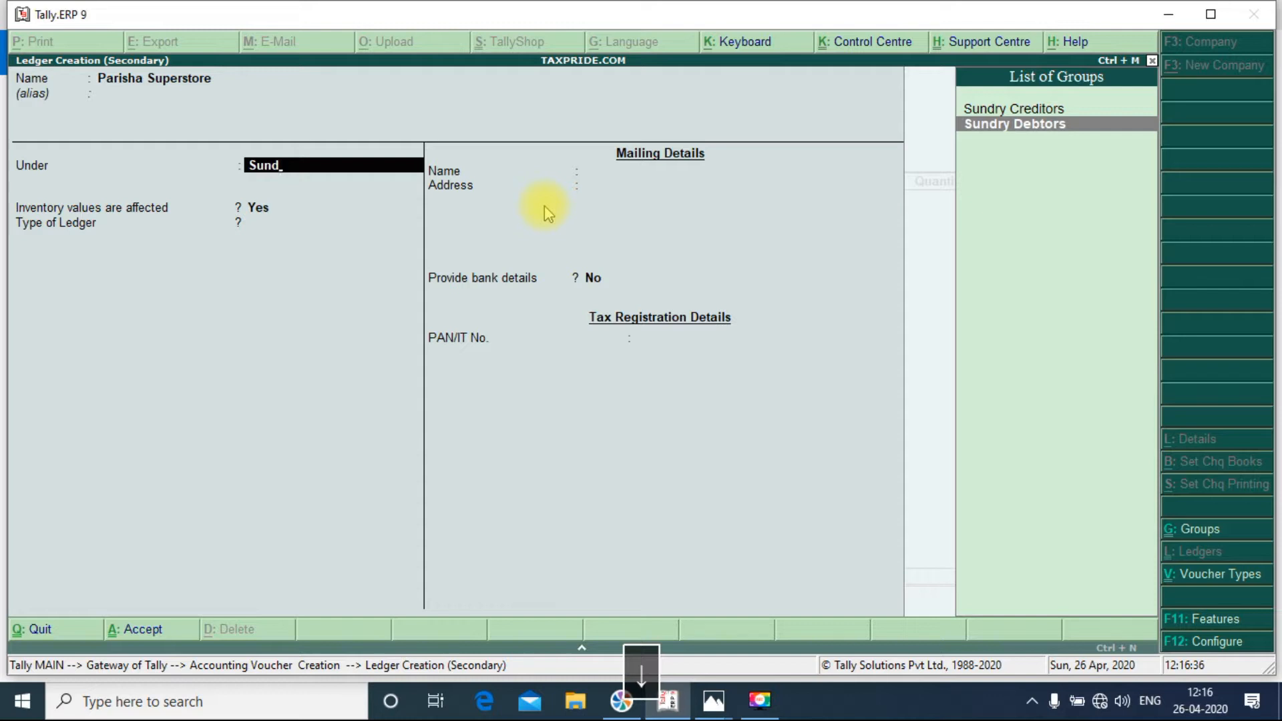
pyautogui.press('Return')
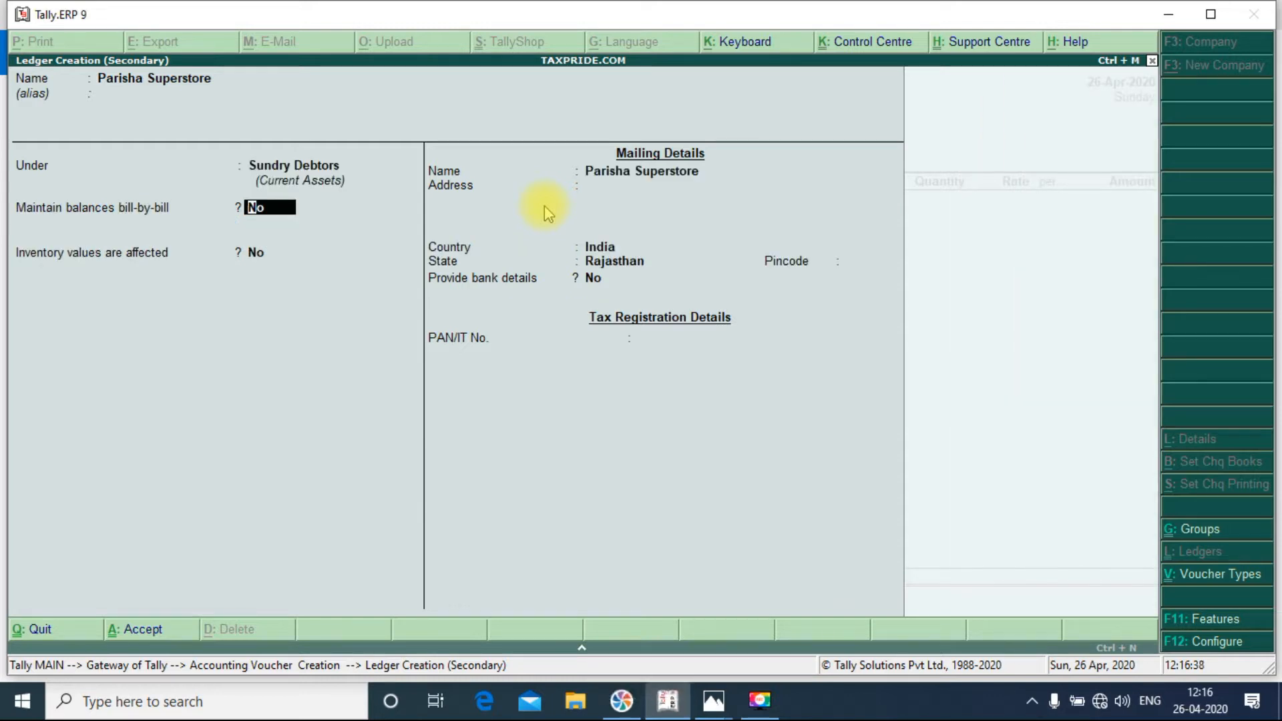
pyautogui.press('Return')
pyautogui.press('Return')
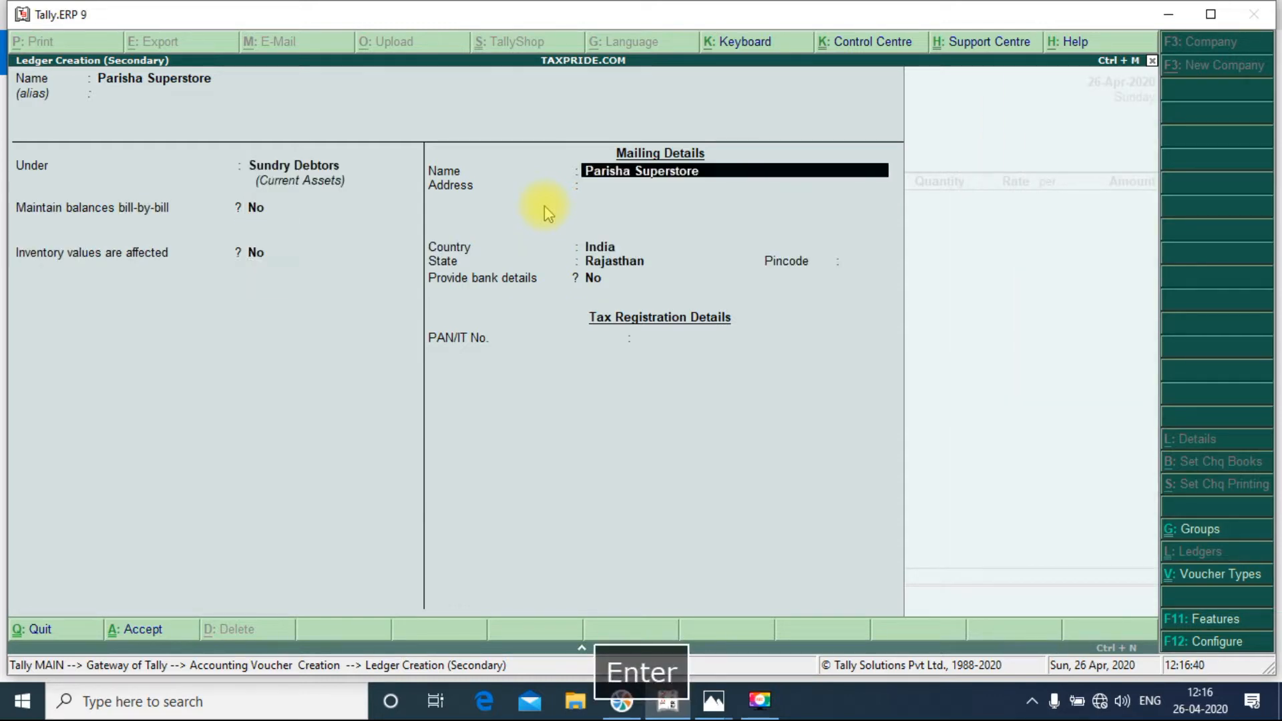
# - Fill in the party ledger's mailing address and pincode, and save the ledger
pyautogui.press('Return')
pyautogui.write('Jaipur')
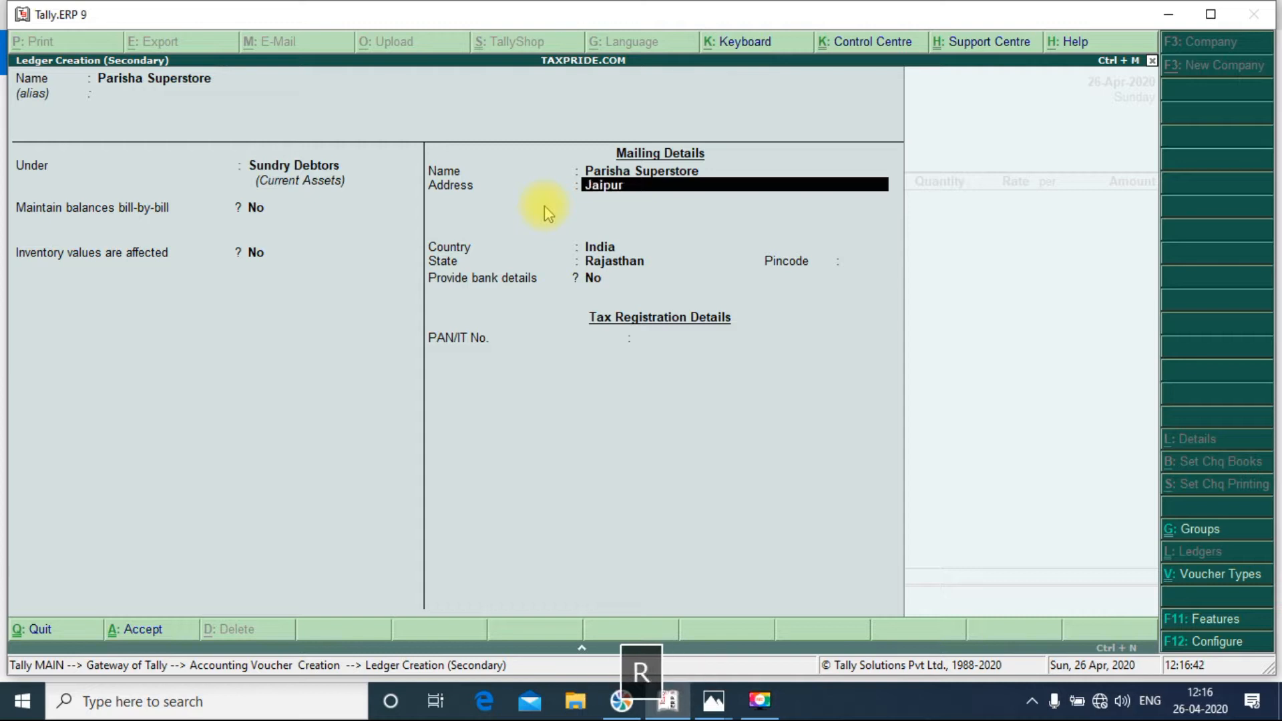
pyautogui.press('Return')
pyautogui.press('Return')
pyautogui.press('Return')
pyautogui.press('Return')
pyautogui.write('302020')
pyautogui.press('Return')
pyautogui.press('Return')
pyautogui.press('Return')
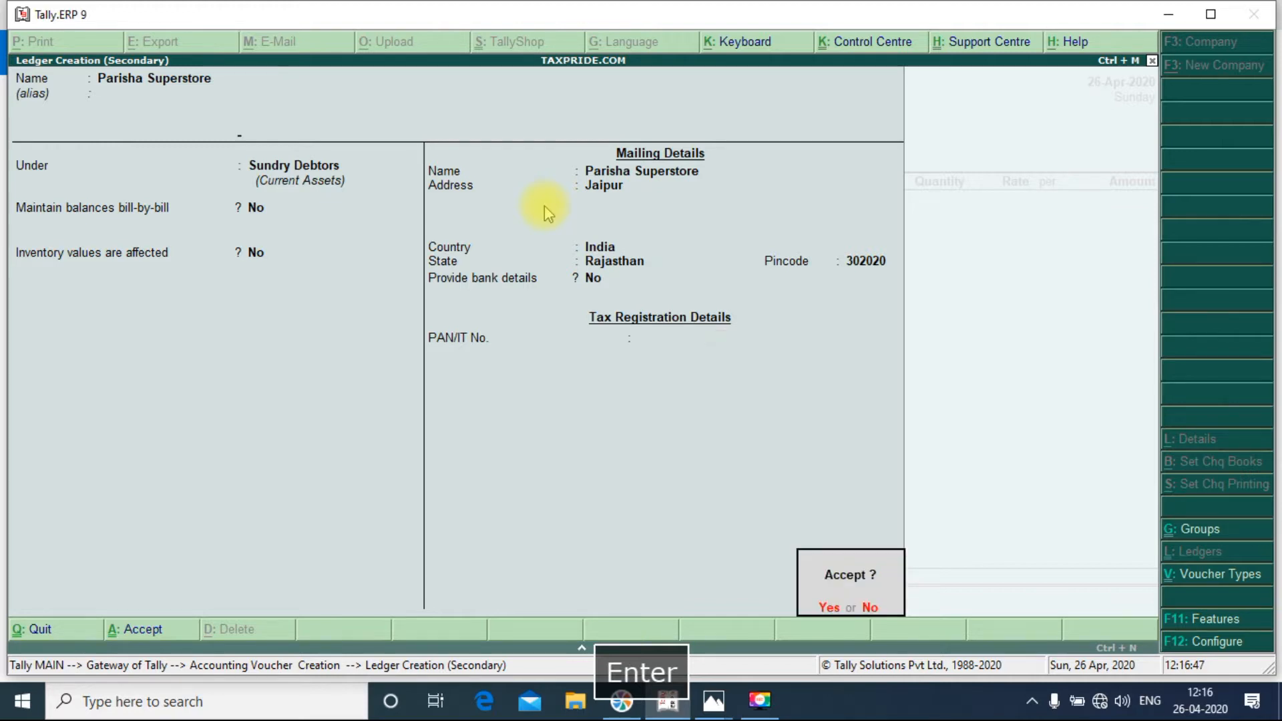
pyautogui.press('Return')
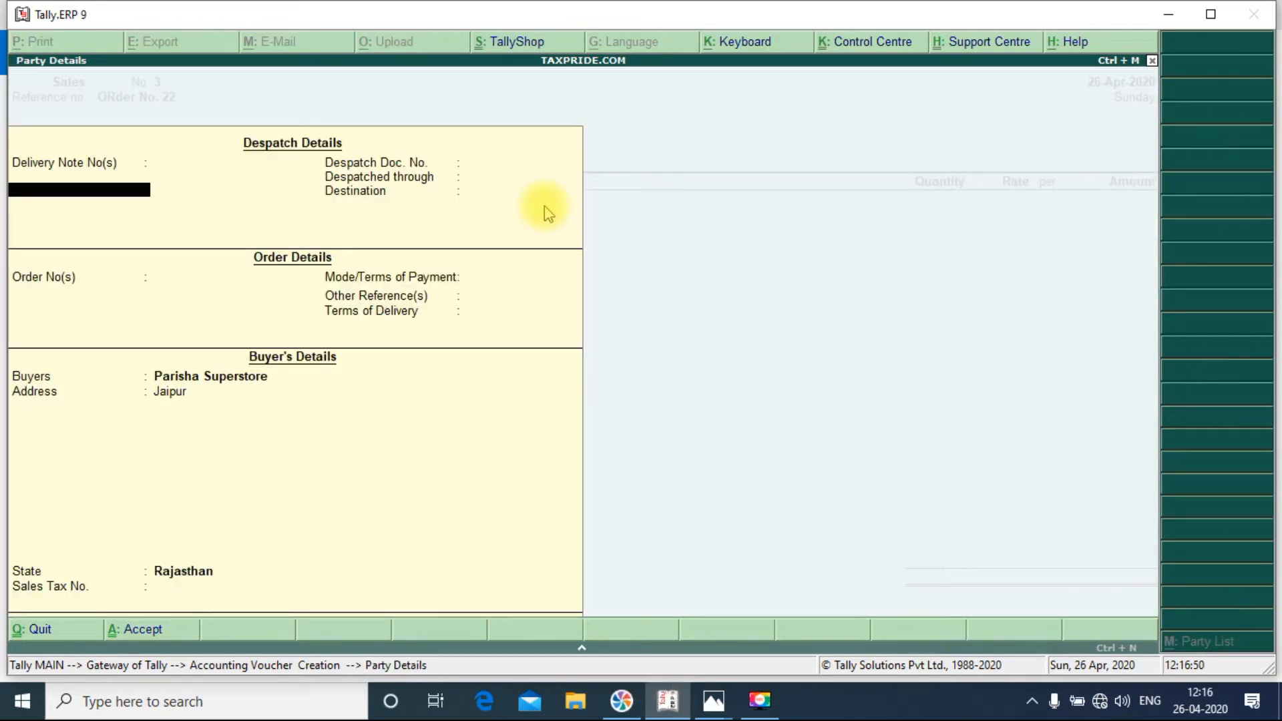
# - Accept the default party details and try to find a sales ledger for the voucher
pyautogui.hotkey('ctrl', 'a')
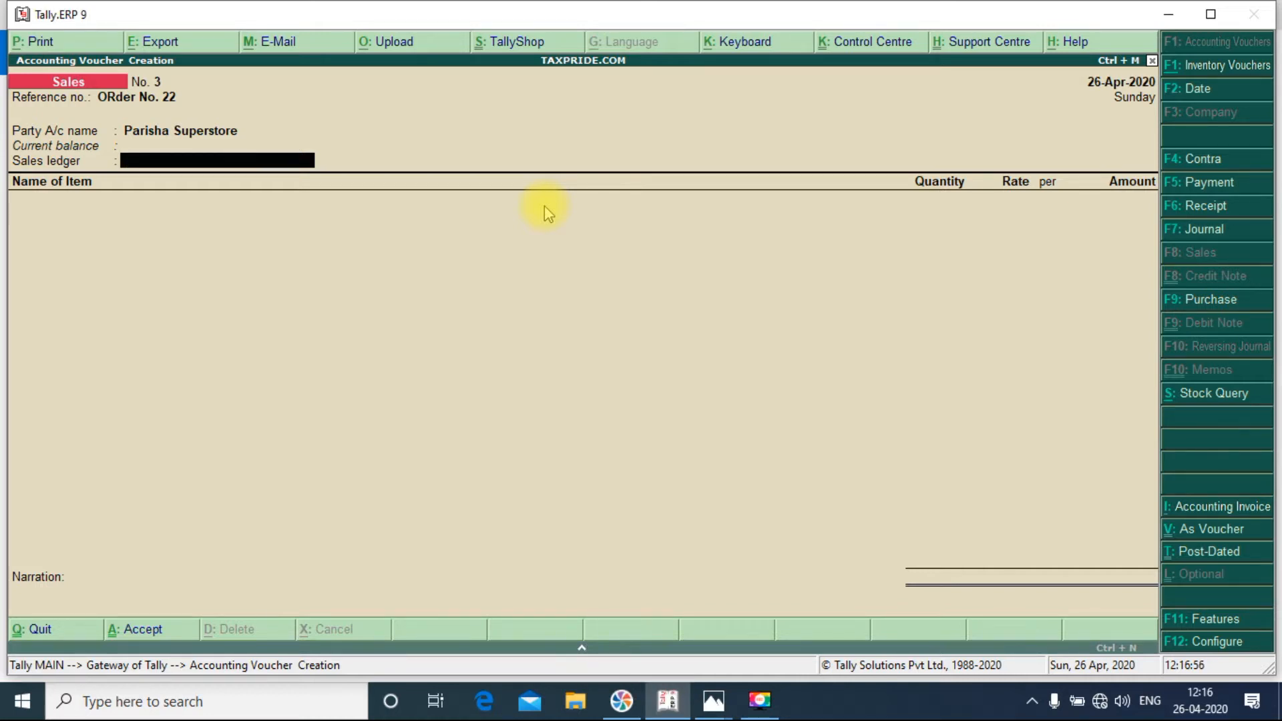
pyautogui.write('al')
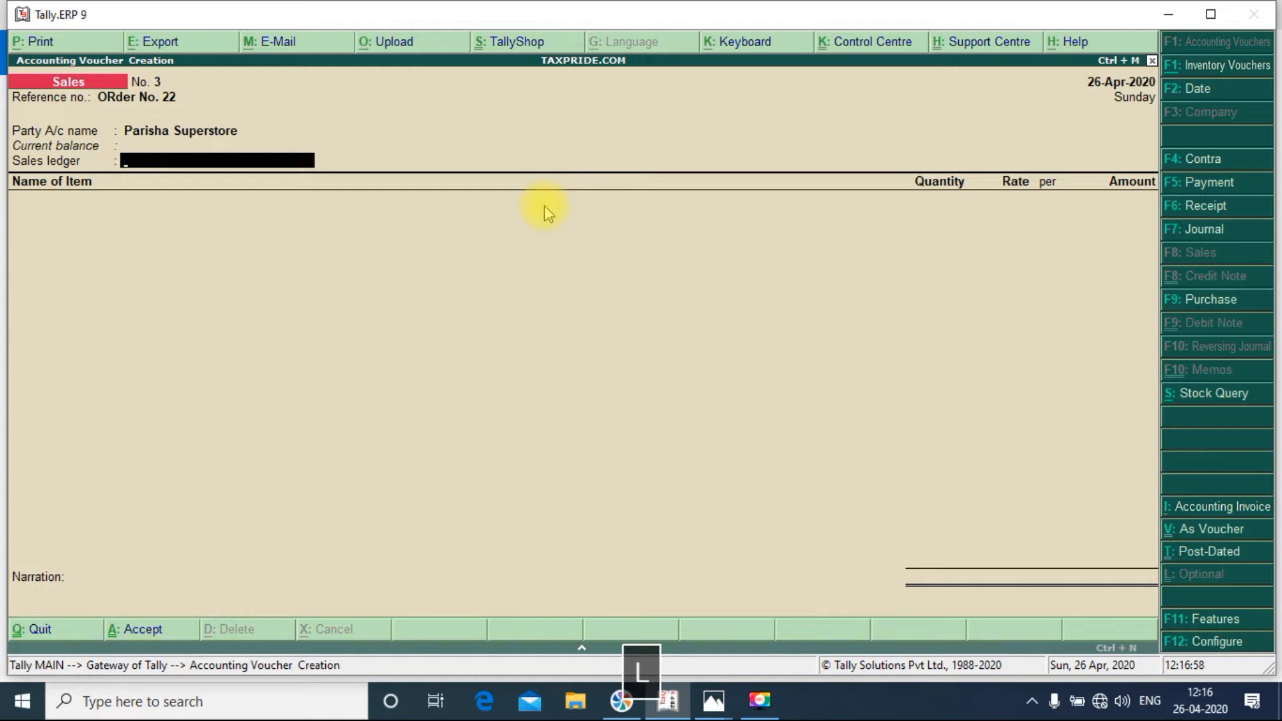
pyautogui.write('aes')
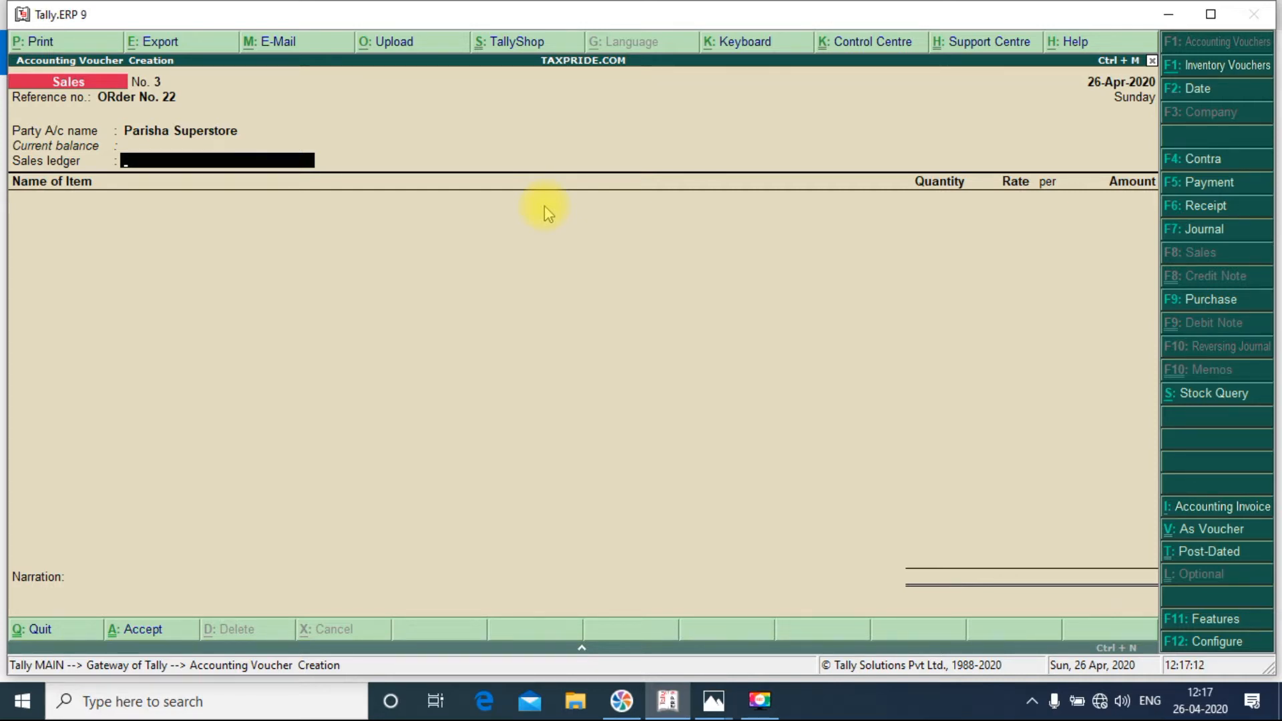
# - Start a new sales ledger from within the voucher, name it Sales Stock and leave its alias blank
pyautogui.hotkey('alt', 'c')
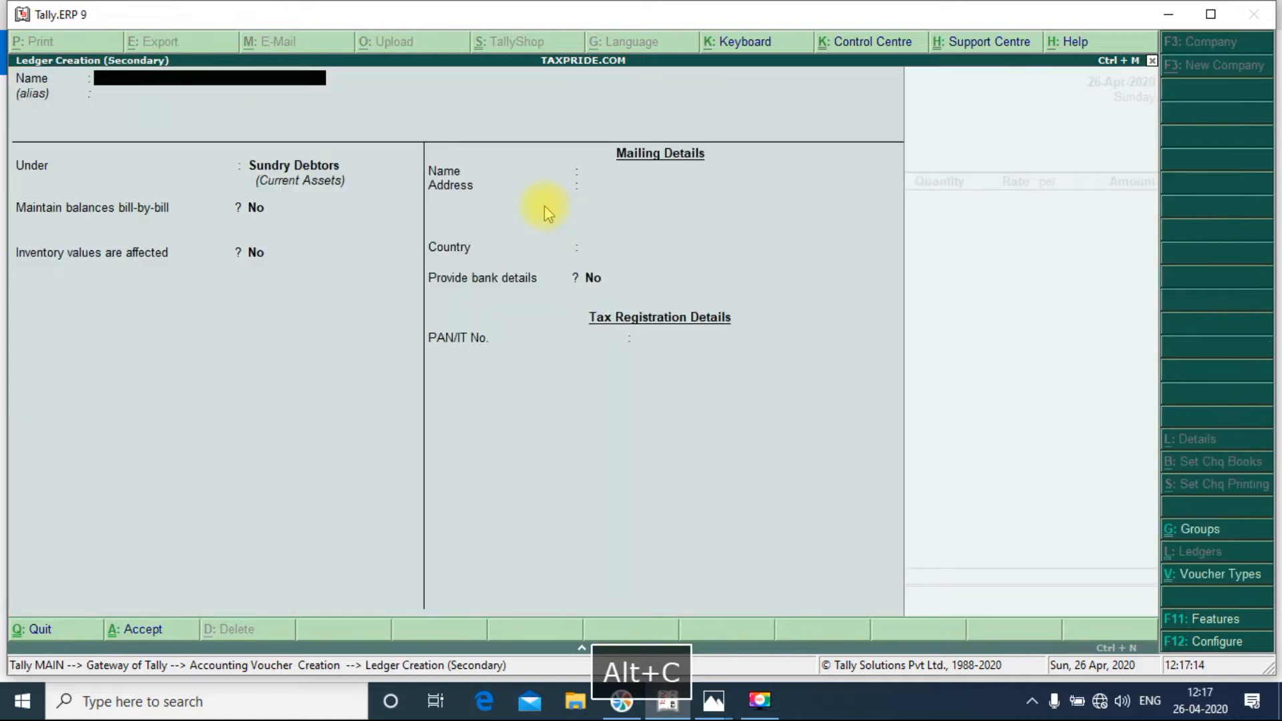
pyautogui.write('Sales S')
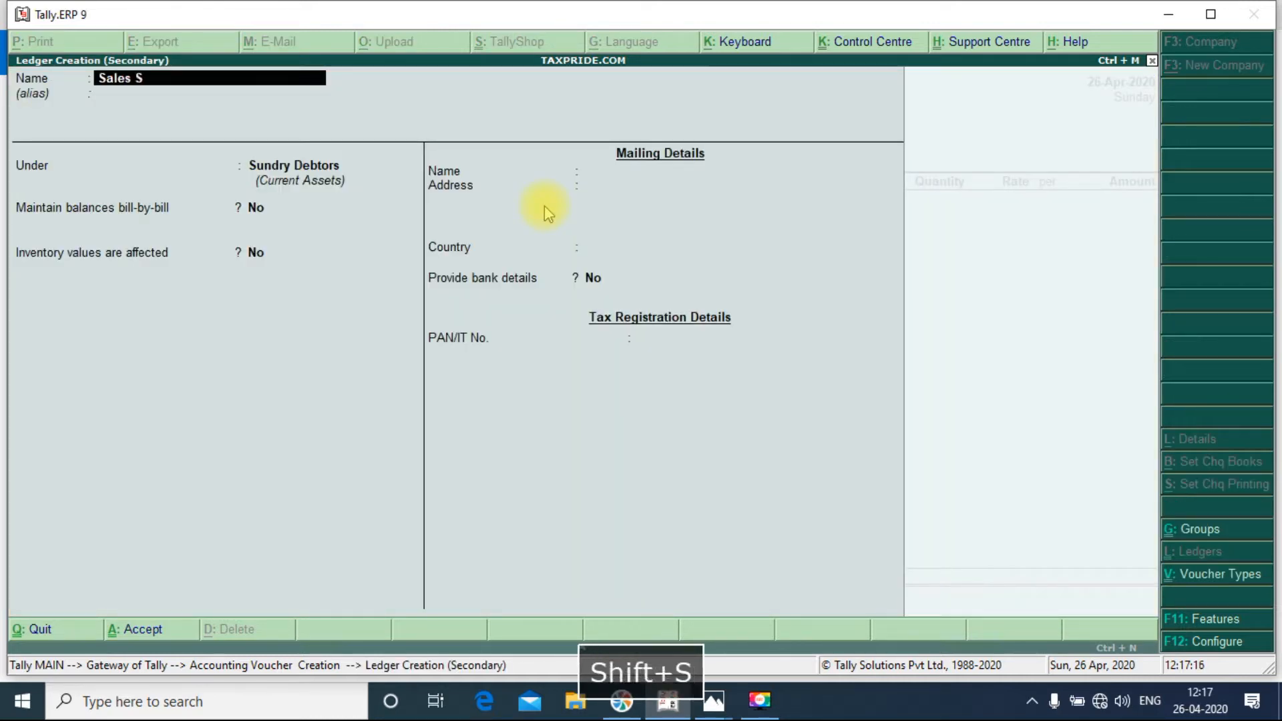
pyautogui.write('tock')
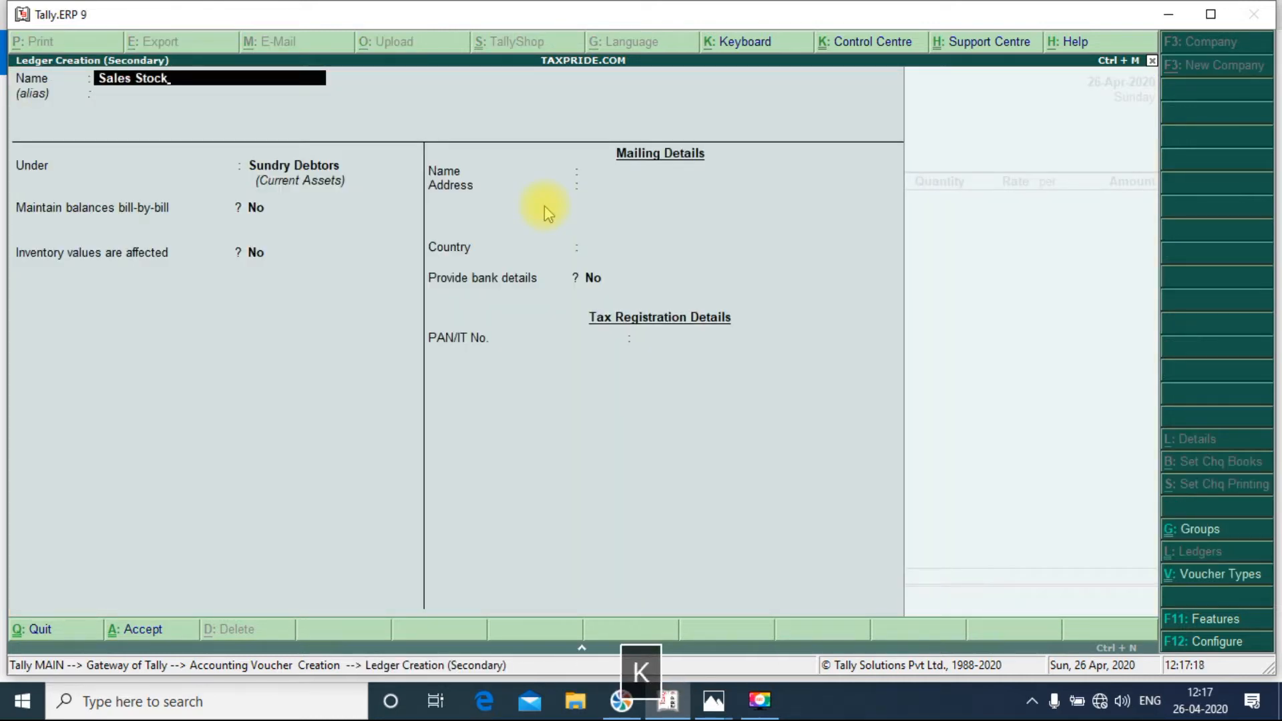
pyautogui.press('Return')
pyautogui.press('Return')
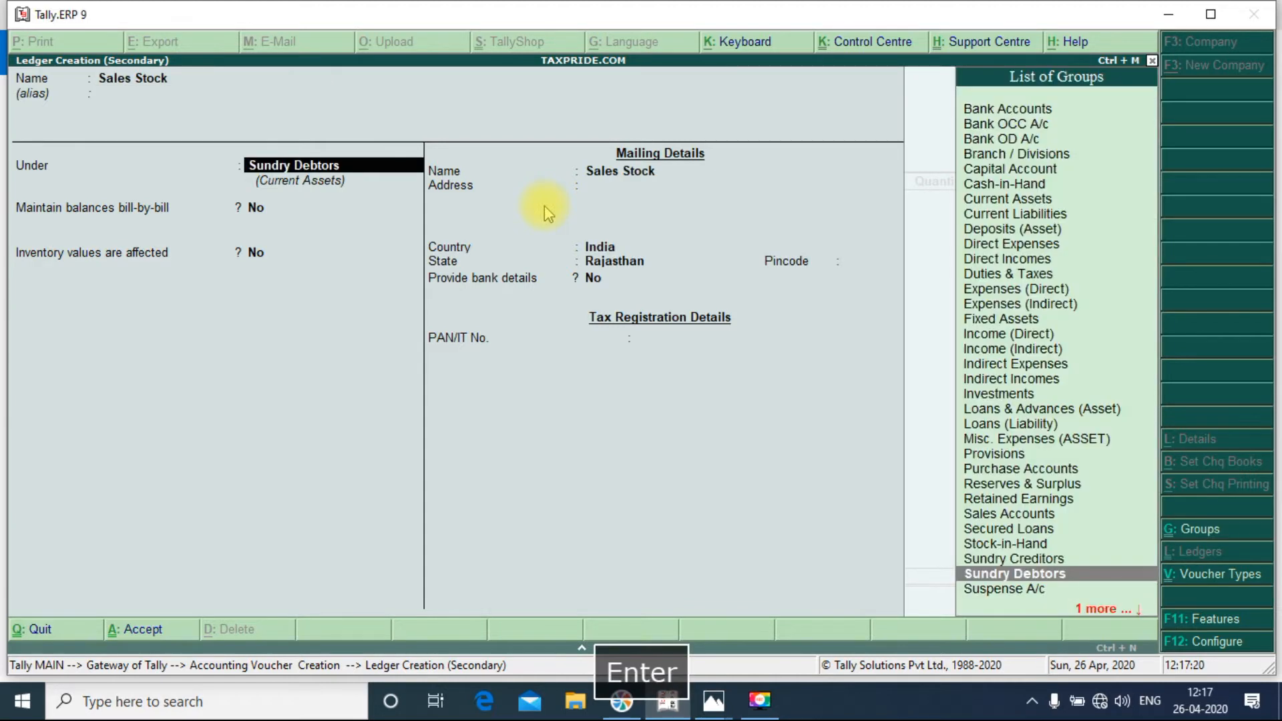
# - Place the Sales Stock ledger under Sales Accounts with inventory values affected Yes and ledger type Not Applicable, then save it without bank details
pyautogui.write('Sal')
pyautogui.press('Return')
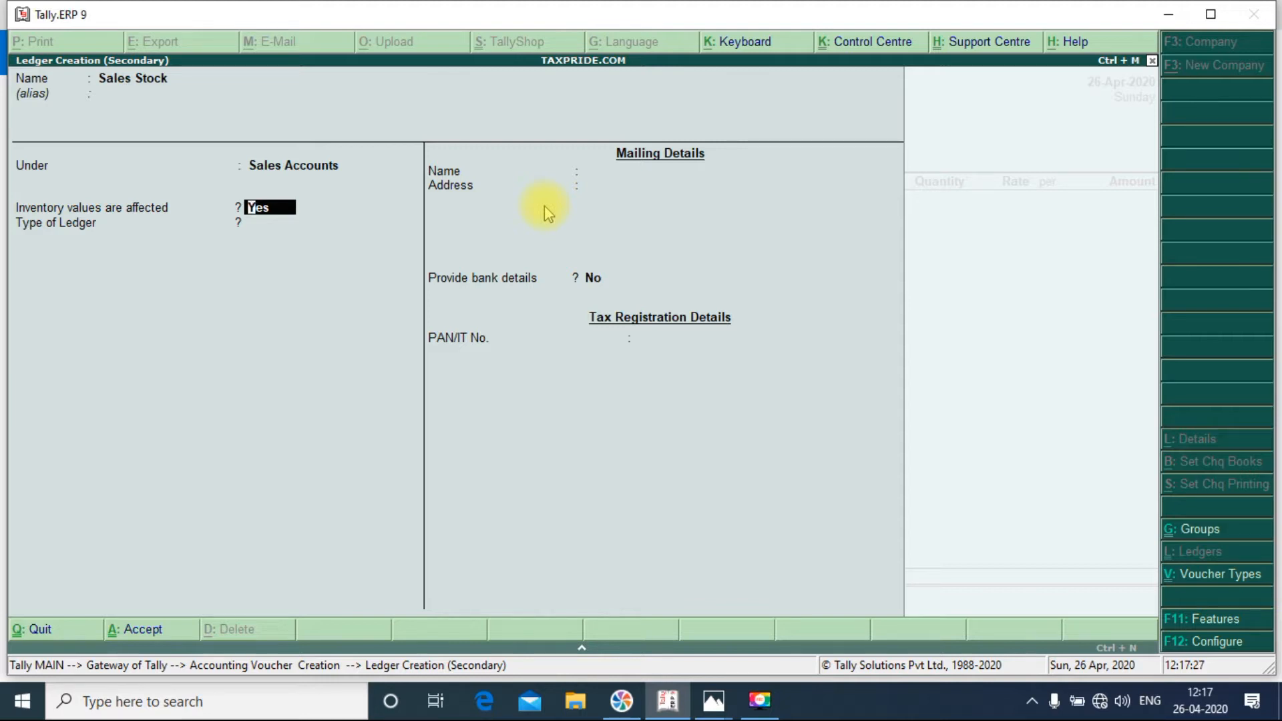
pyautogui.press('Return')
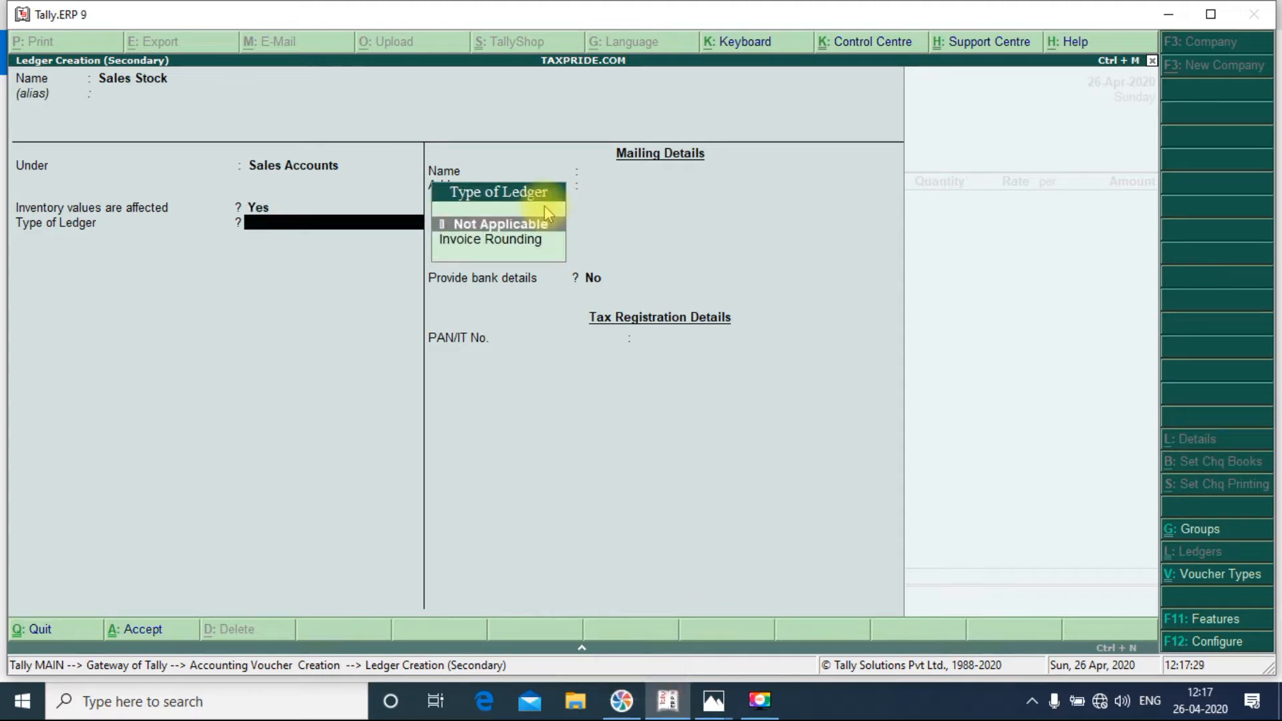
pyautogui.press('Return')
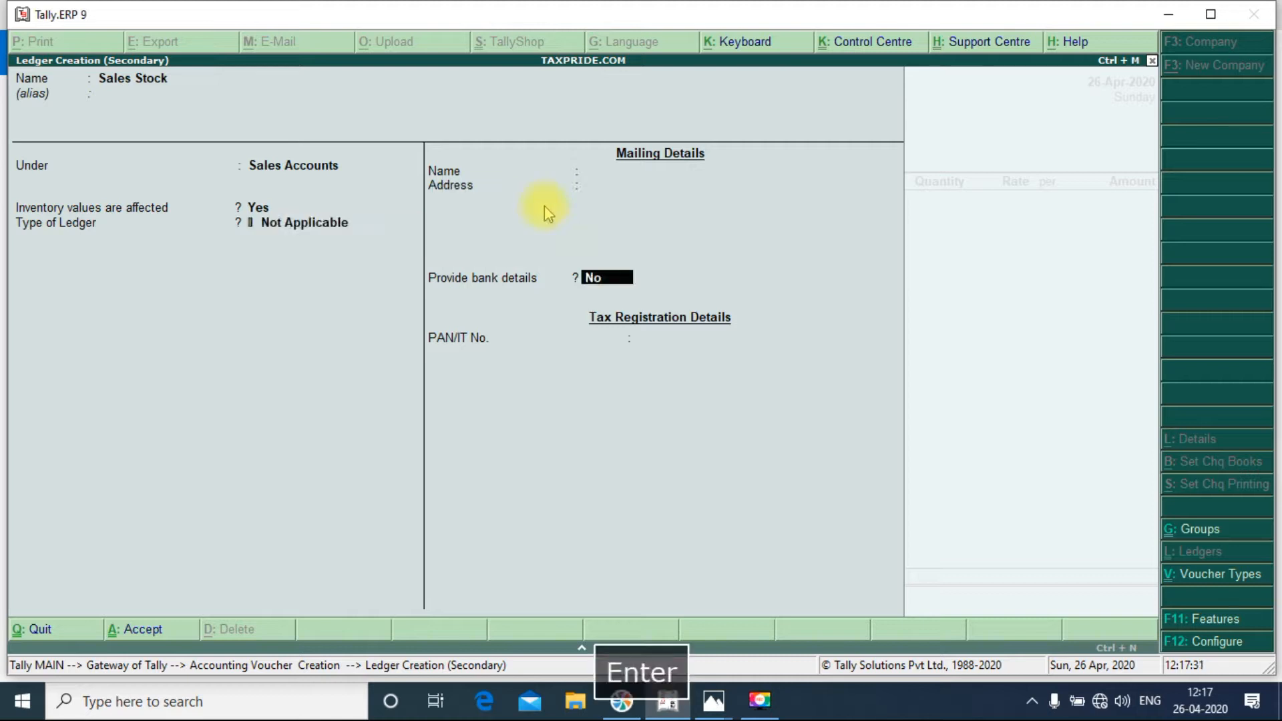
pyautogui.press('Return')
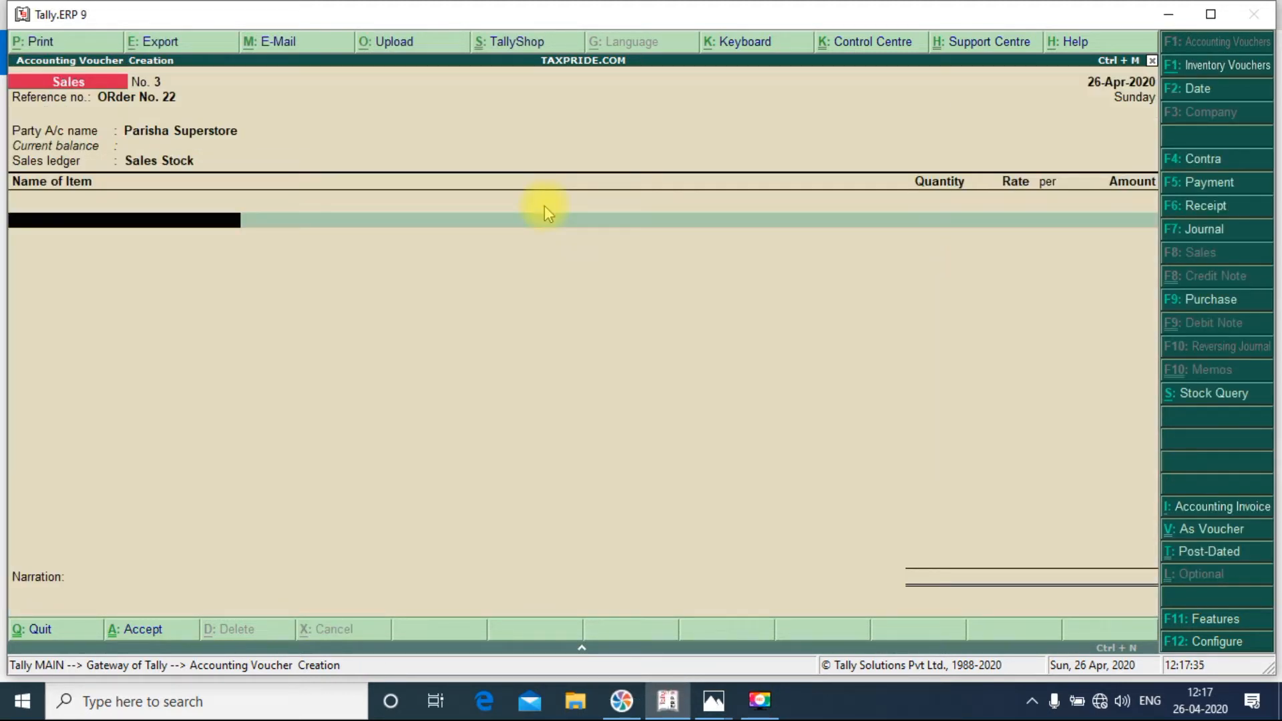
# - Switch the voucher to accounting invoice mode, accept the party details and look up ledgers starting with S for the particulars
pyautogui.hotkey('shift', 'Tab')
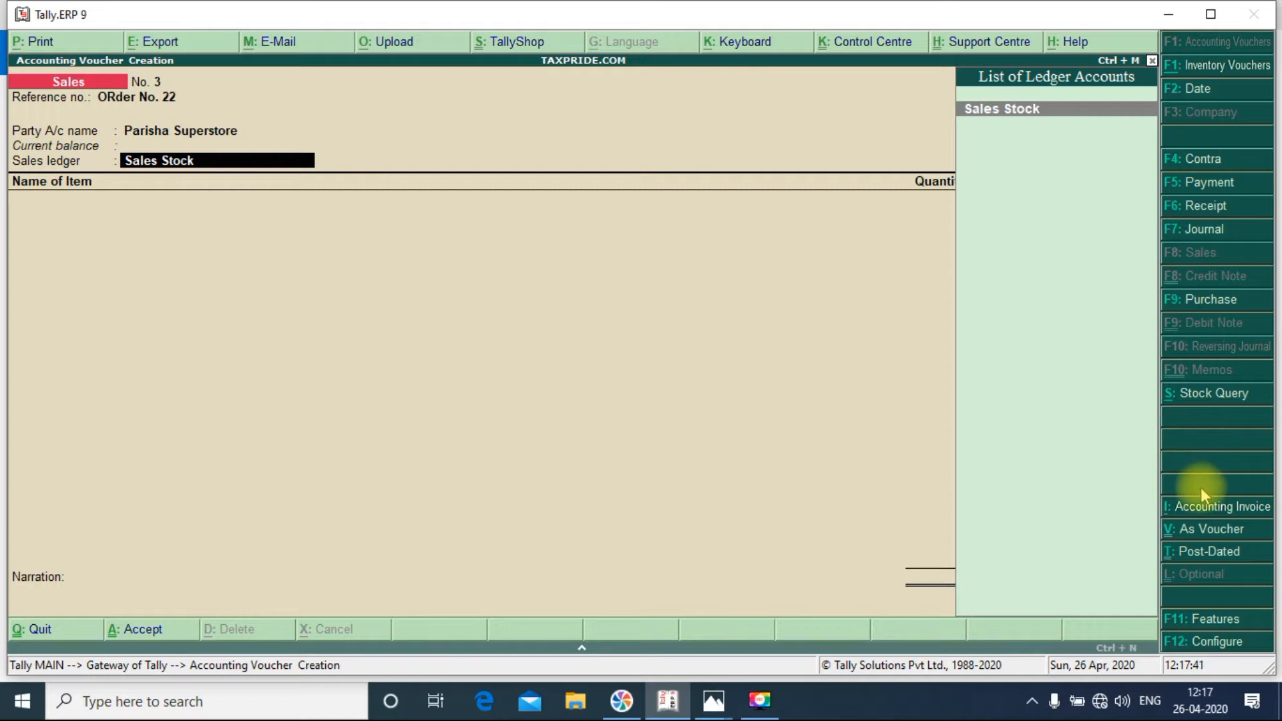
pyautogui.click(1200, 512)
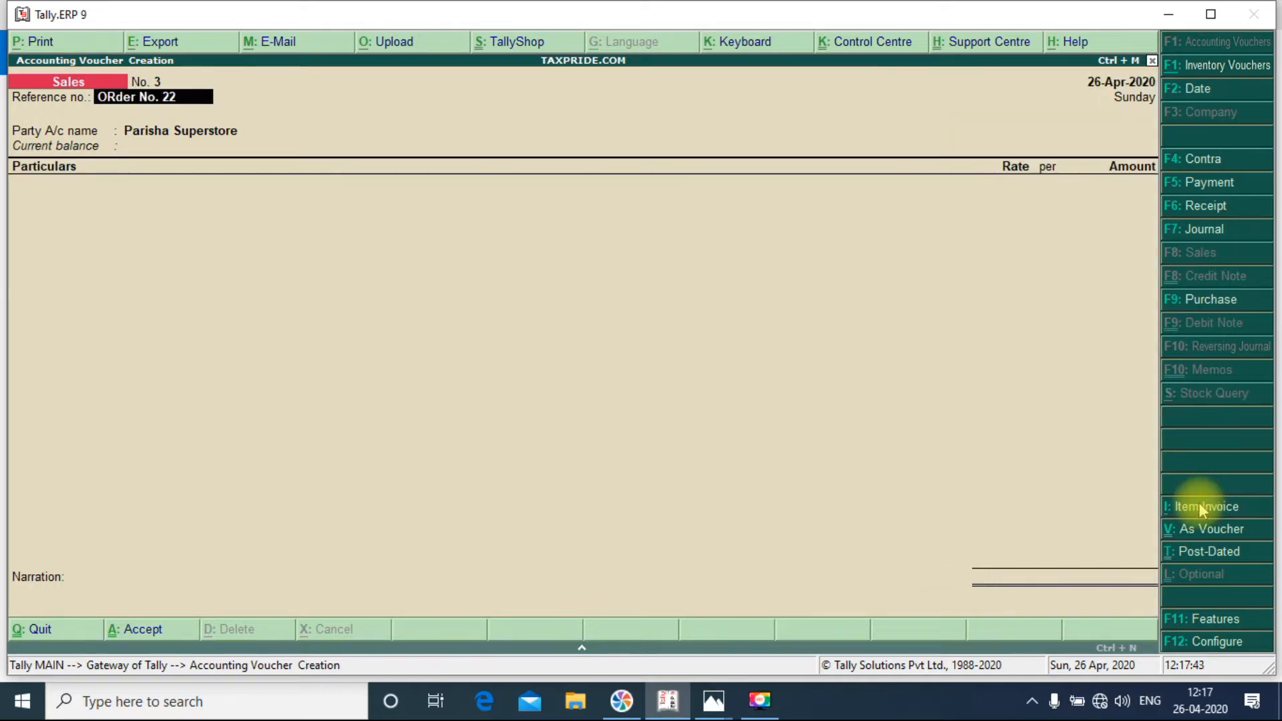
pyautogui.press('Return')
pyautogui.press('Return')
pyautogui.hotkey('ctrl', 'a')
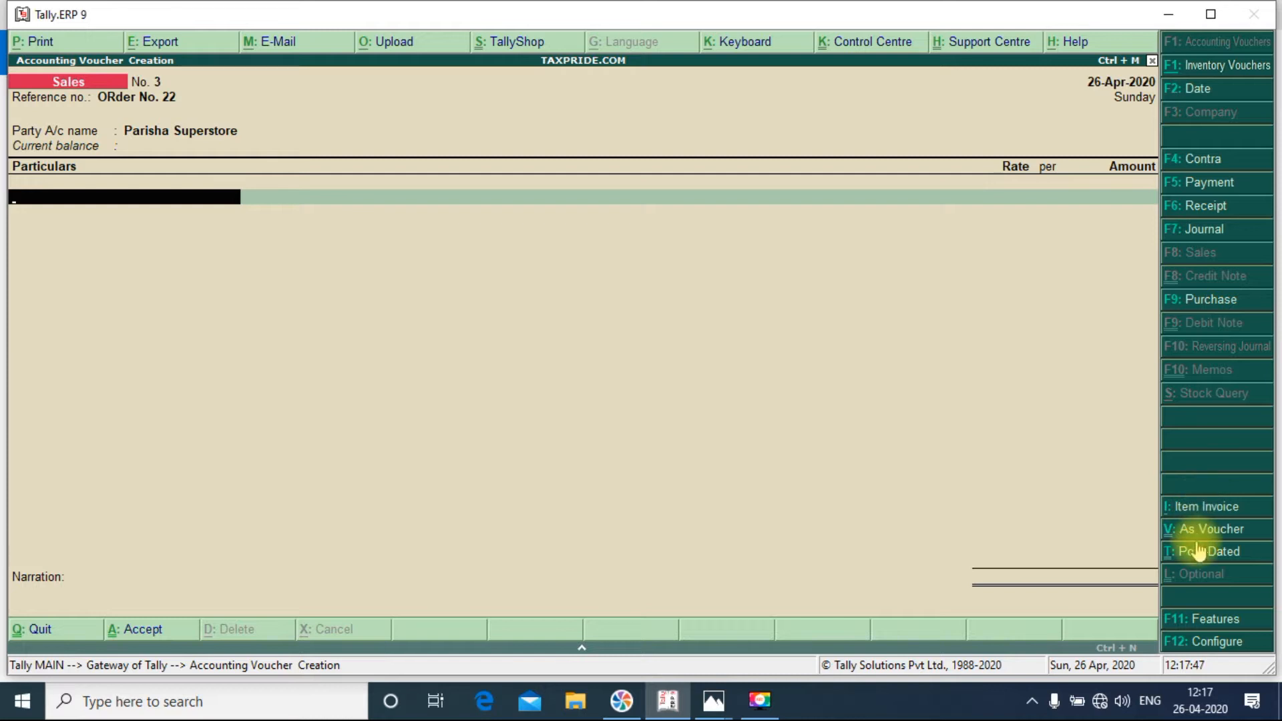
pyautogui.write('S')
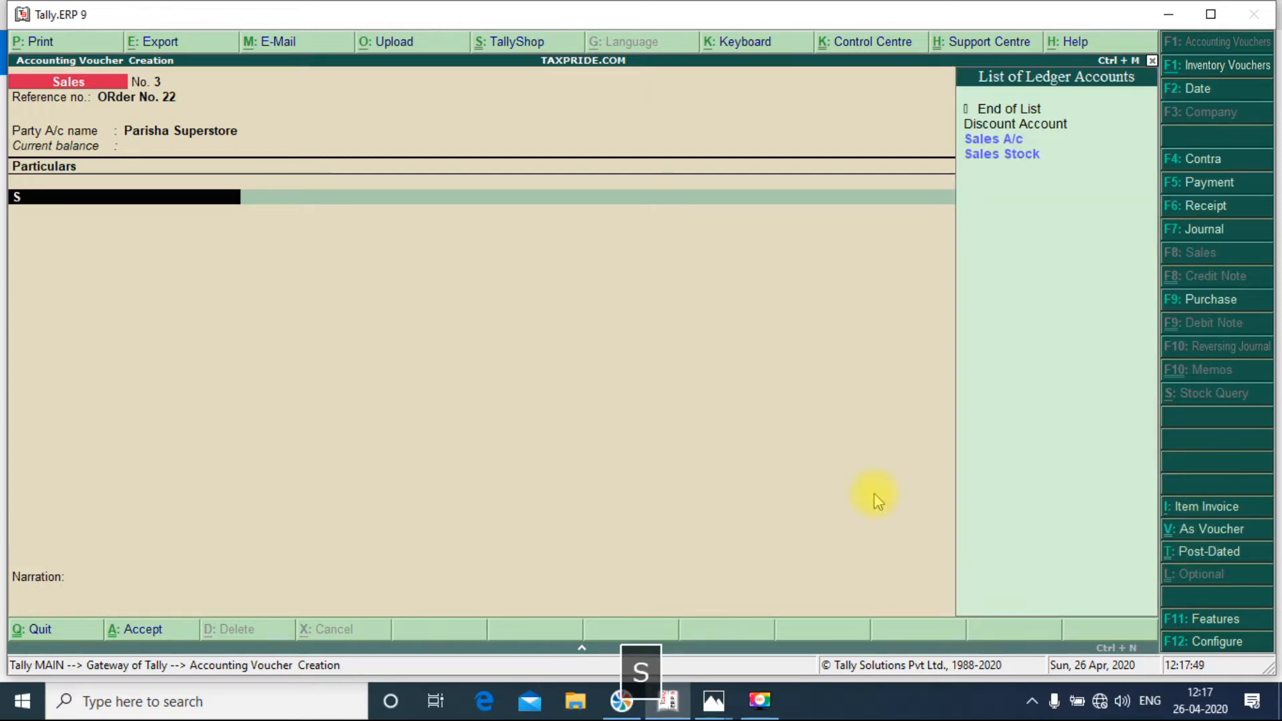
pyautogui.press('Down')
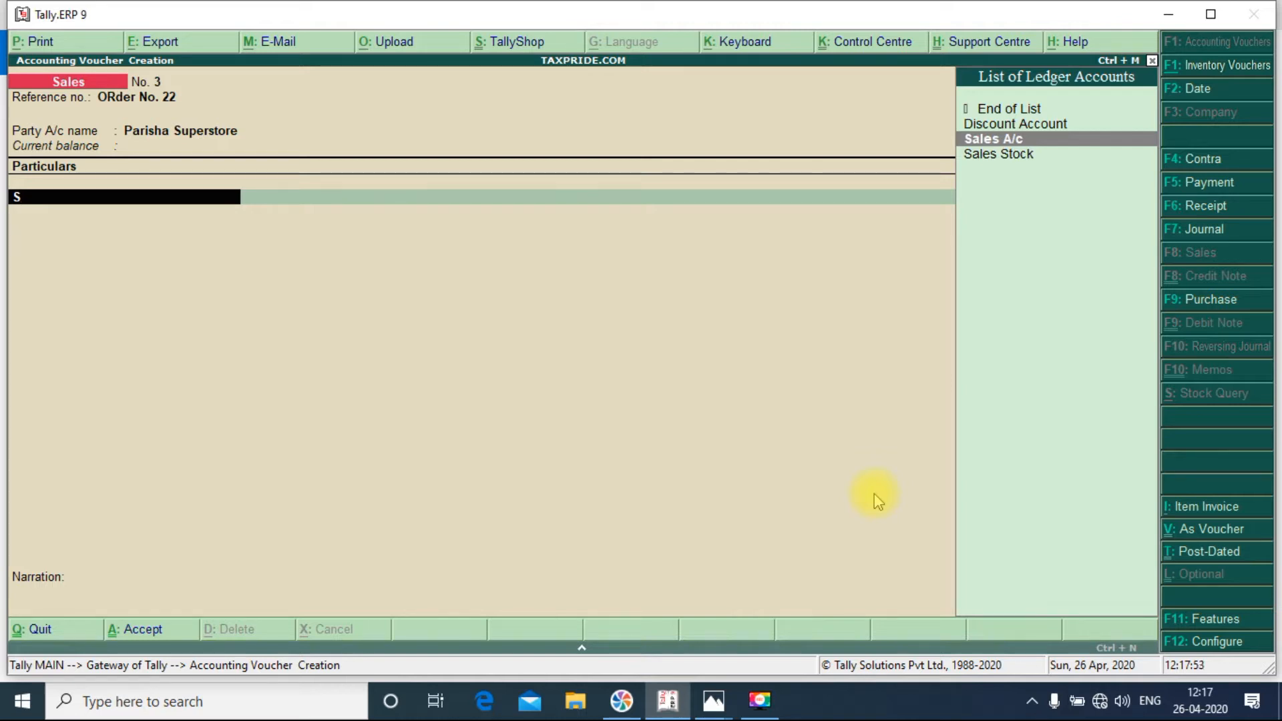
# - Return the voucher to item invoice mode, keeping Parisha Superstore as the party and Sales Stock as the sales ledger
pyautogui.hotkey('shift', 'Tab')
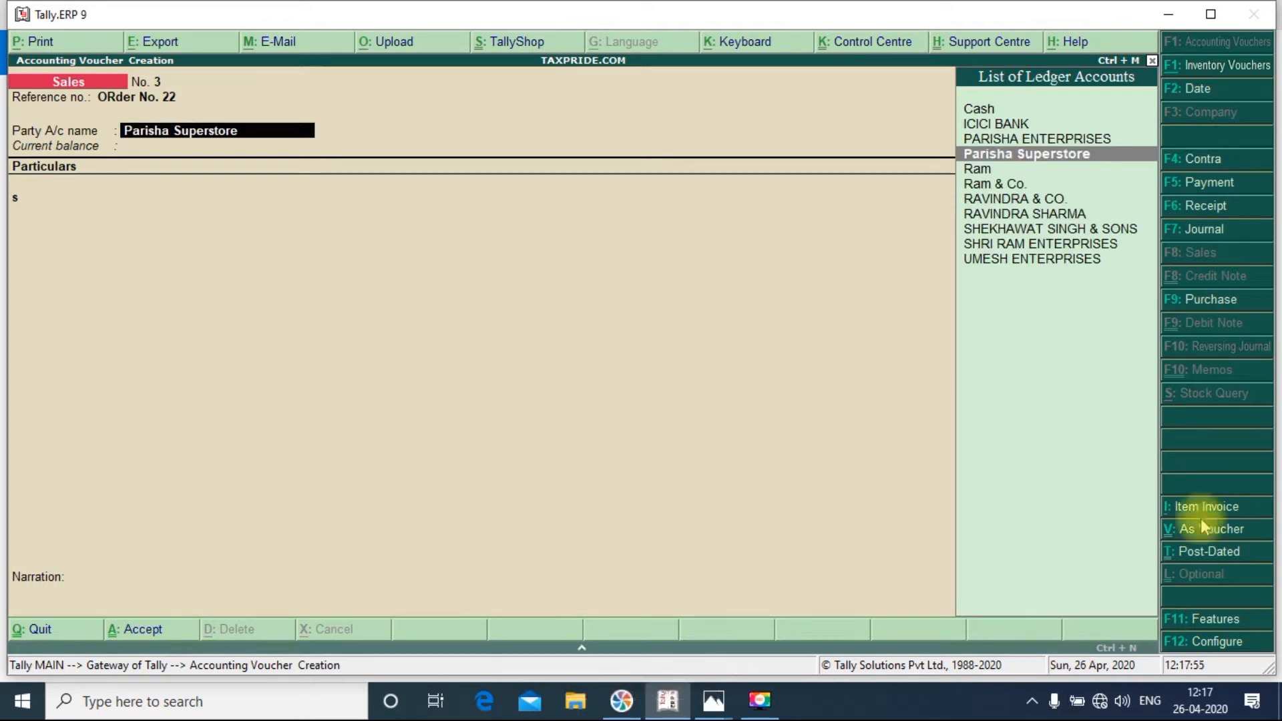
pyautogui.click(1182, 505)
pyautogui.press('Return')
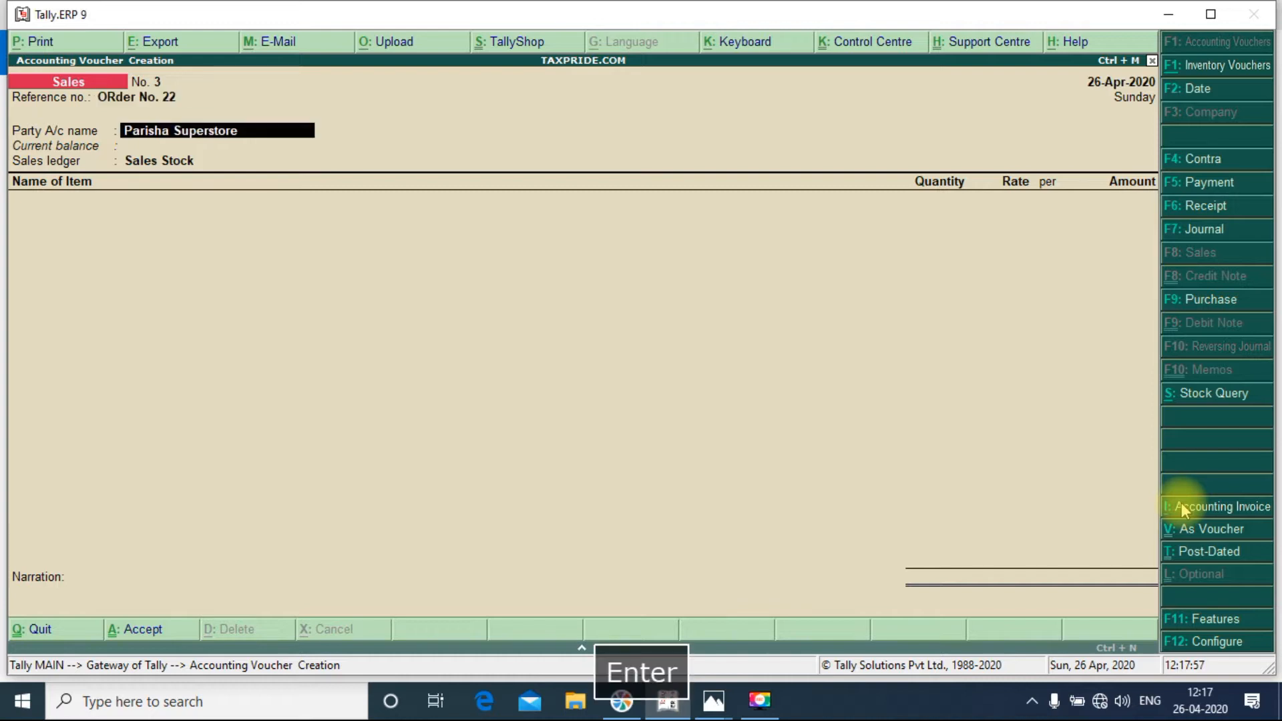
pyautogui.press('Return')
pyautogui.hotkey('ctrl', 'a')
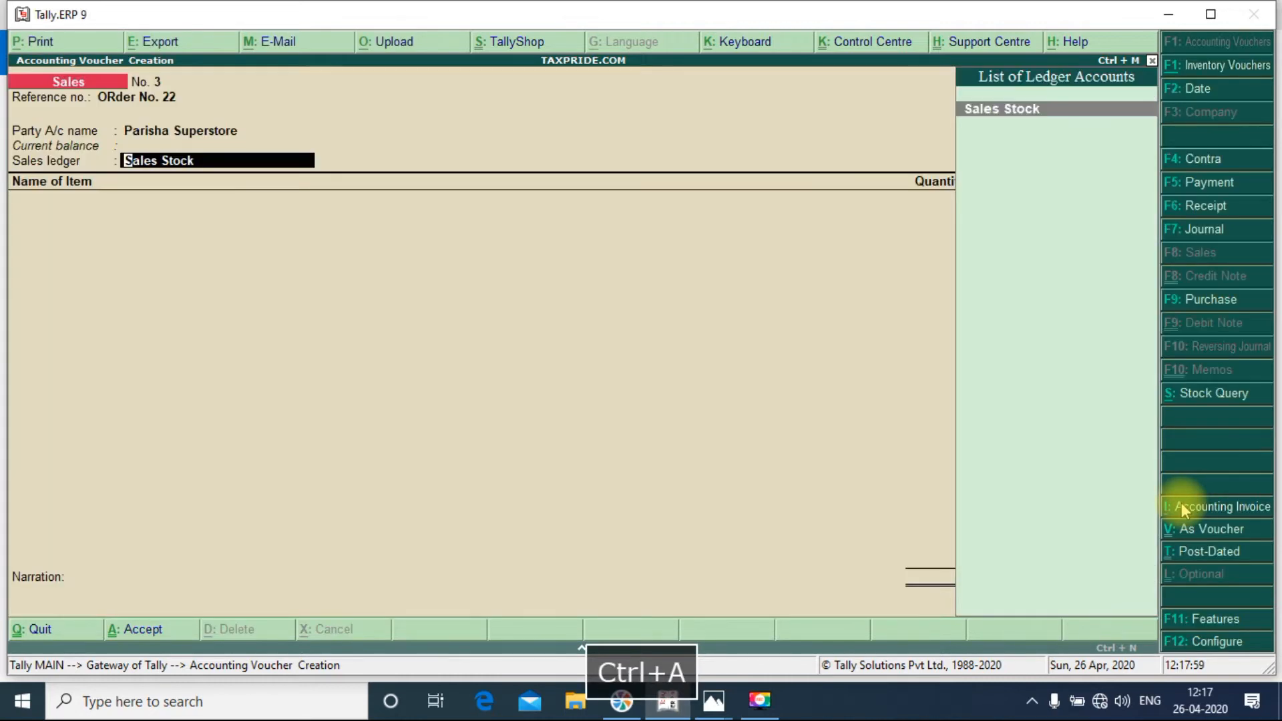
pyautogui.press('Return')
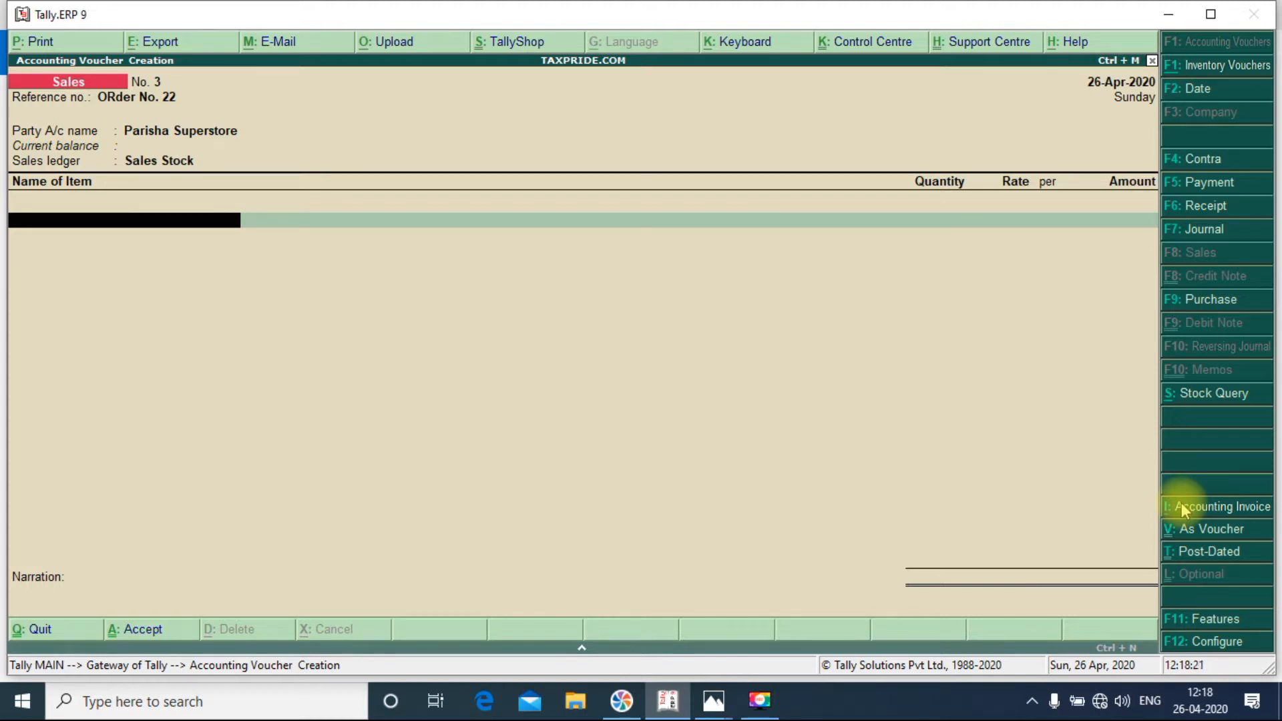
# - Leave the sales voucher without saving and open the inventory masters at Stock Groups
pyautogui.press('Escape')
pyautogui.press('Escape')
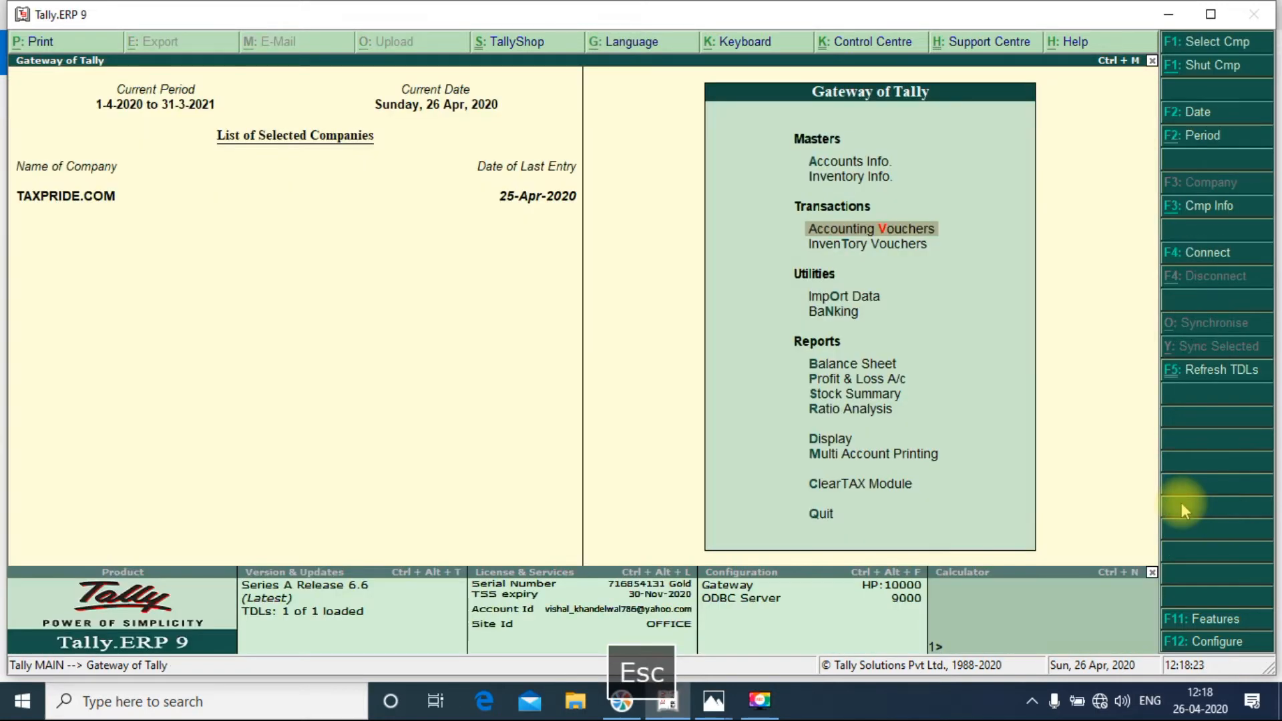
pyautogui.press('Up')
pyautogui.press('Up')
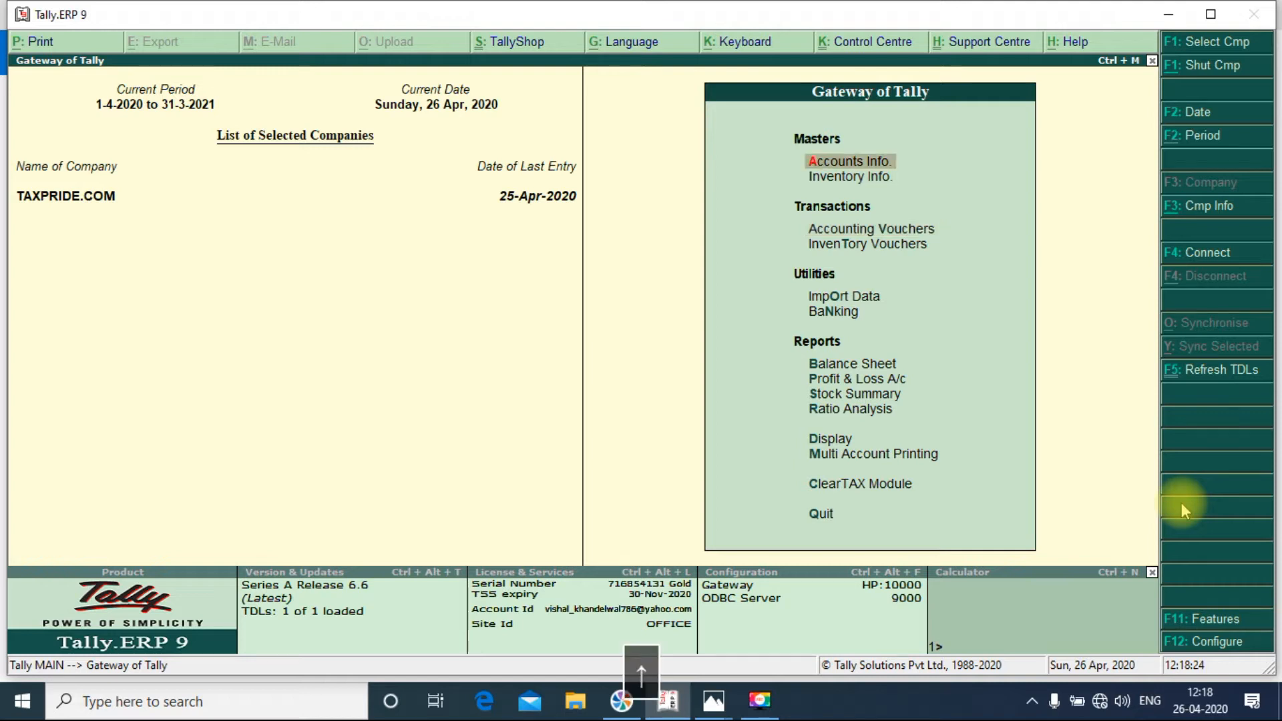
pyautogui.press('Down')
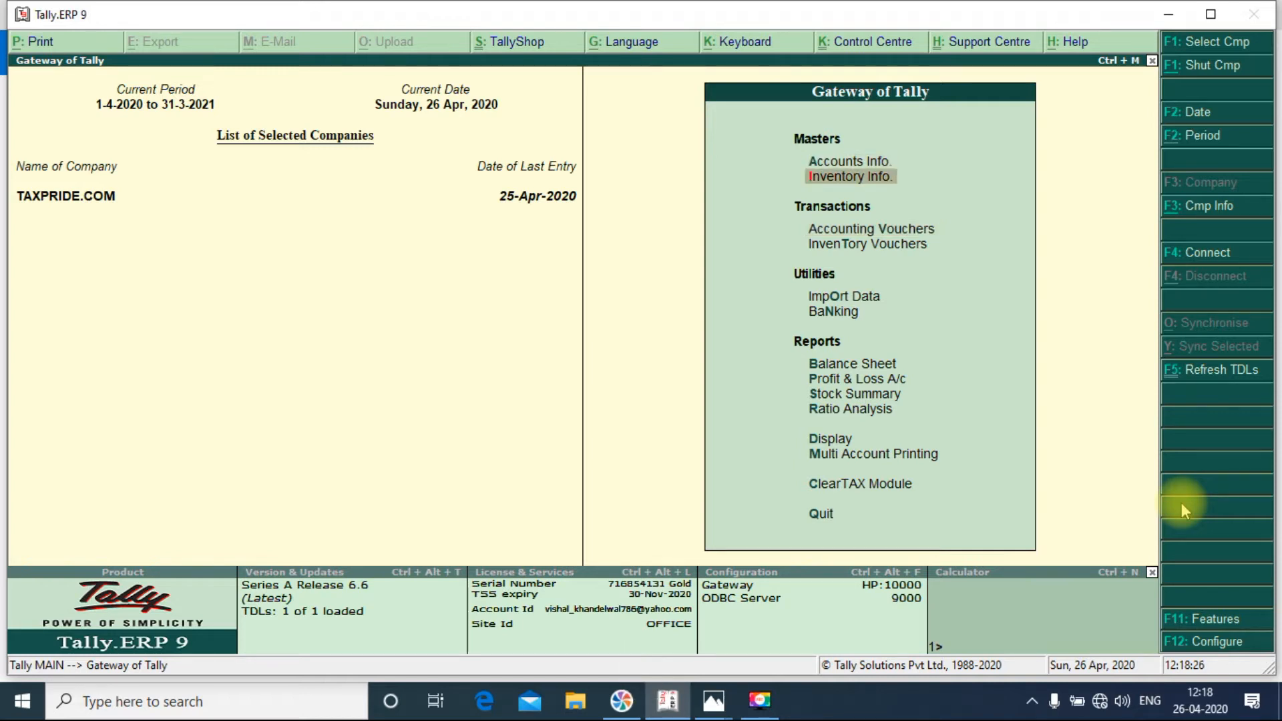
pyautogui.press('Return')
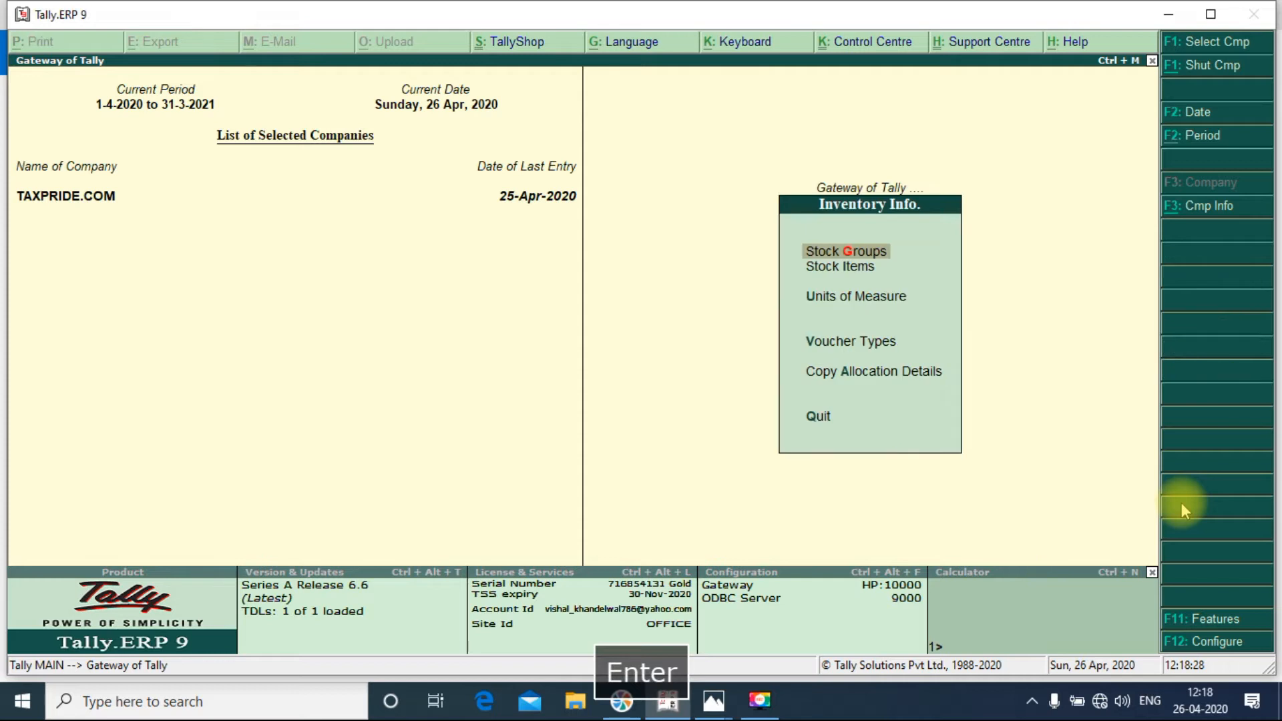
pyautogui.press('Down')
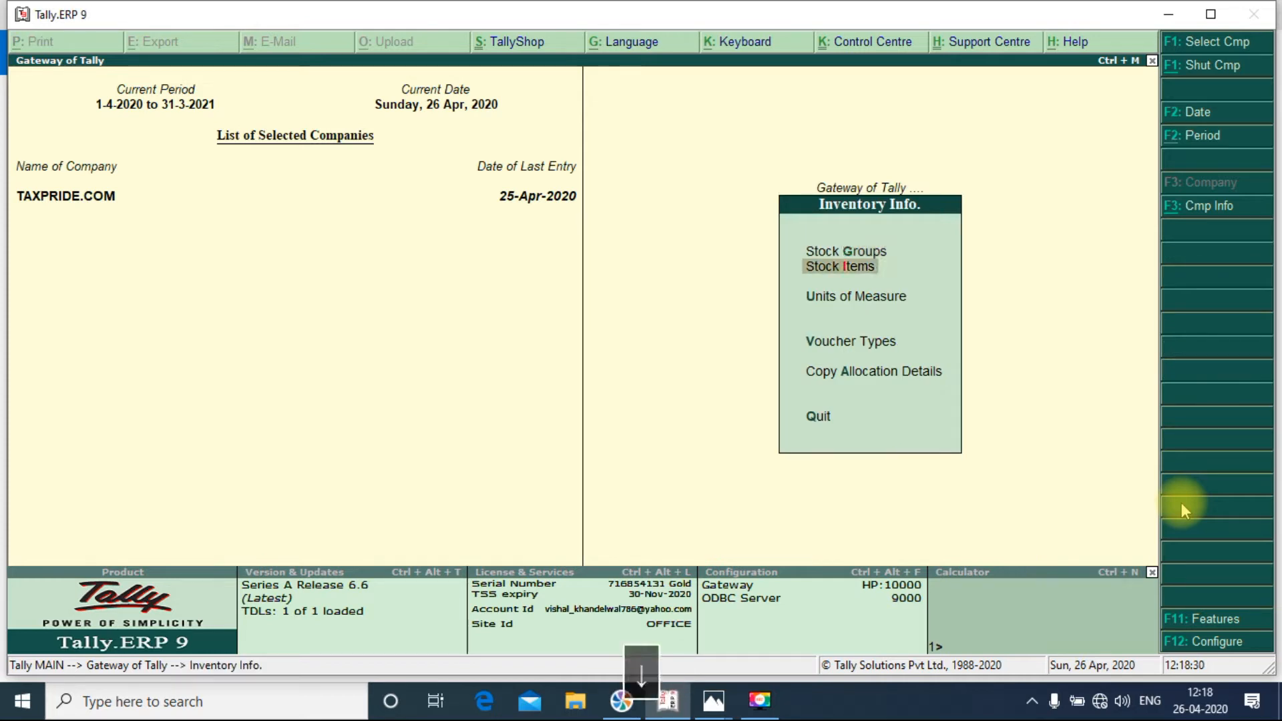
pyautogui.press('Up')
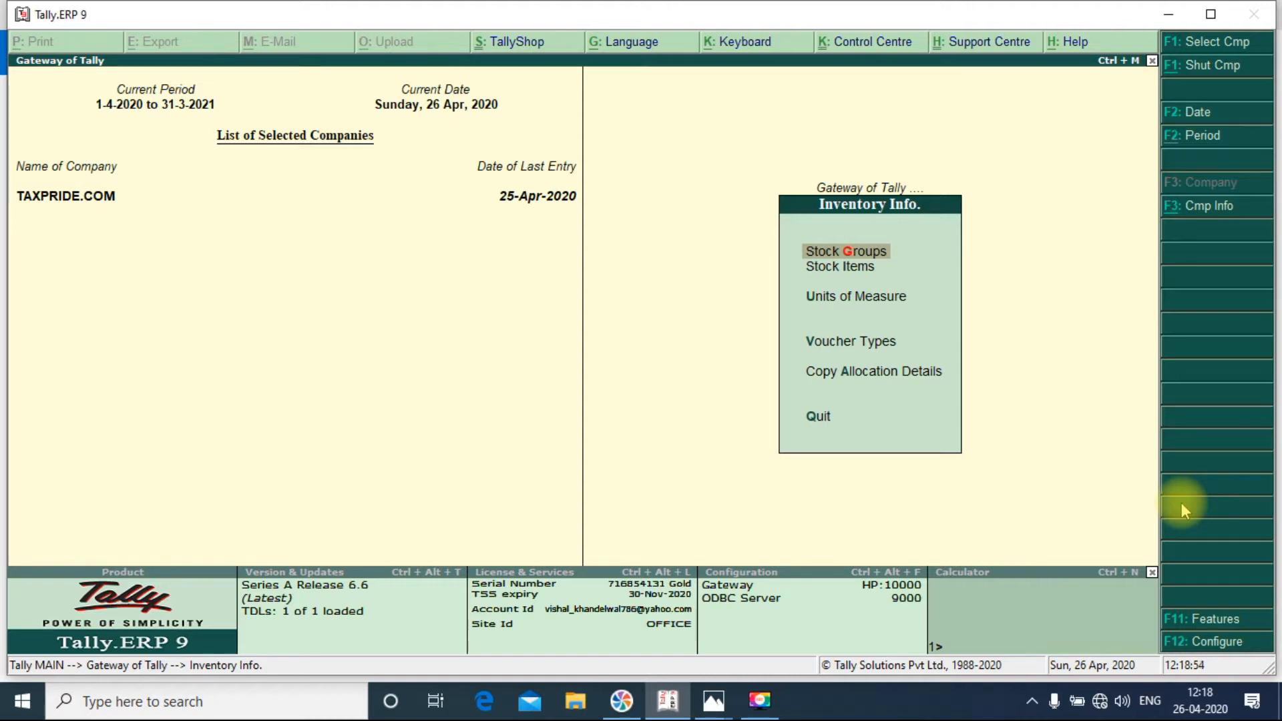
# - Start a new single stock group, name it Shoes and leave its alias blank
pyautogui.press('Return')
pyautogui.press('Return')
pyautogui.write('Shoes')
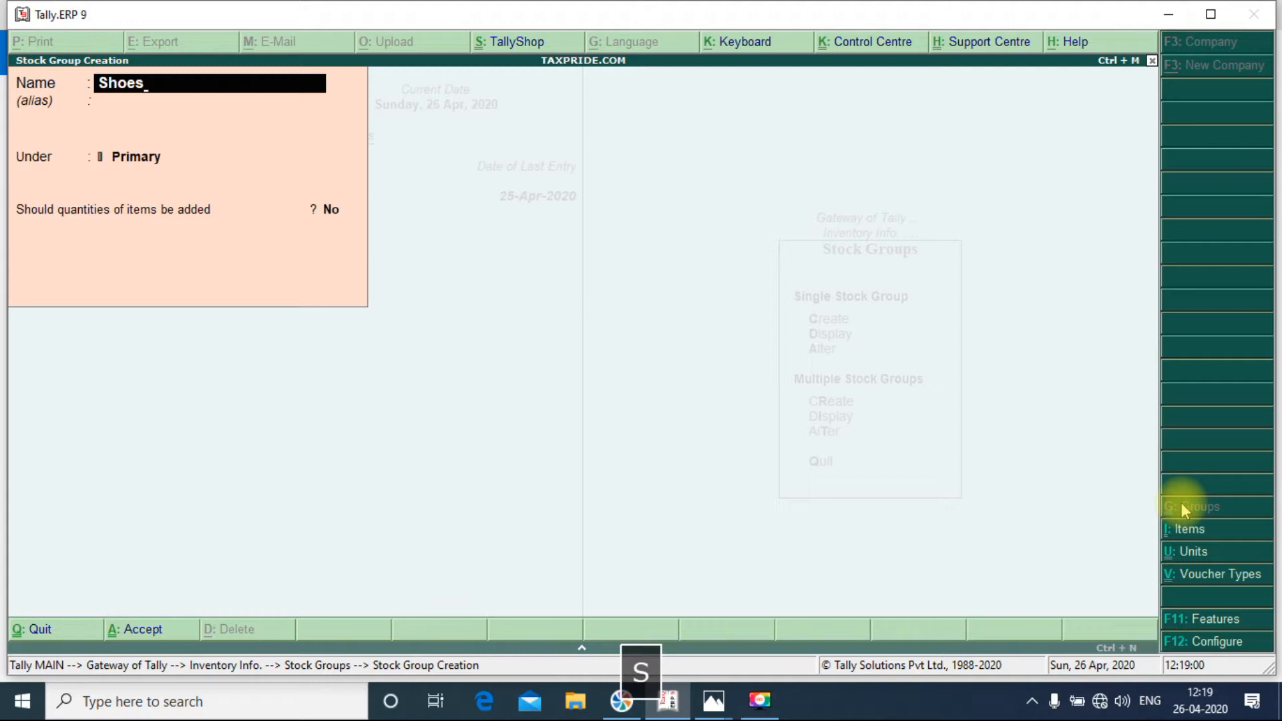
pyautogui.press('Return')
pyautogui.press('Return')
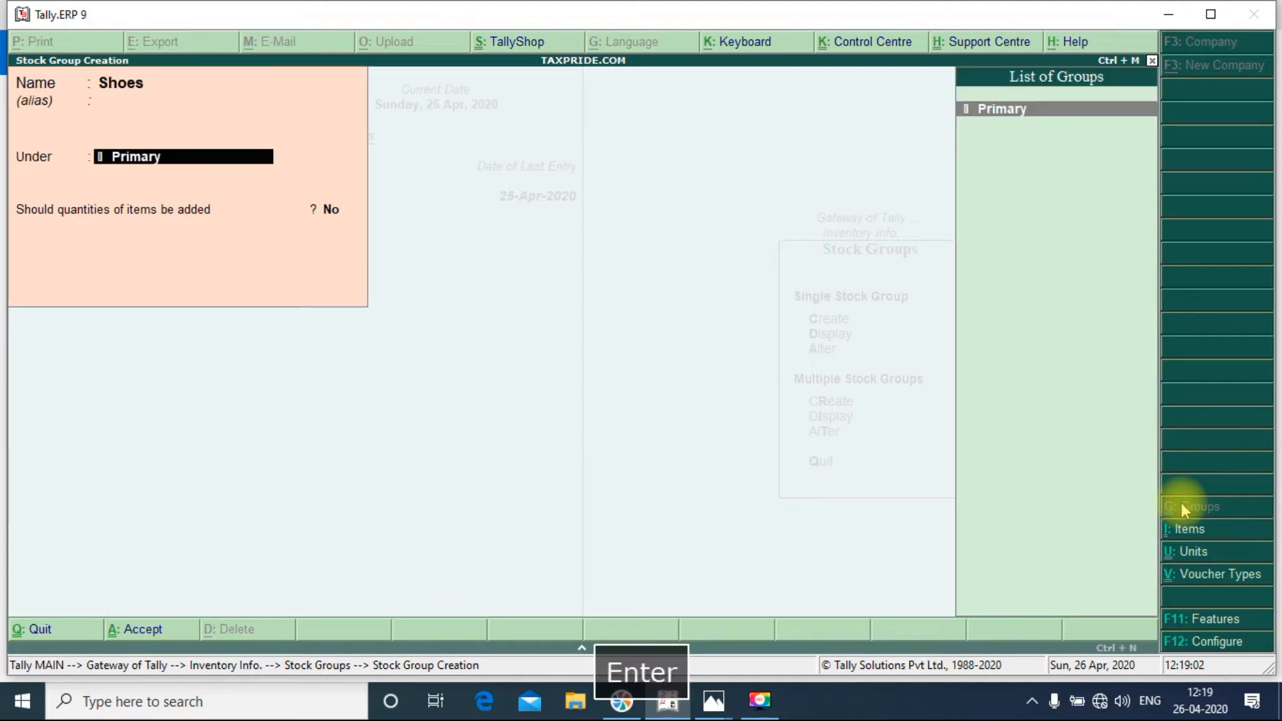
# - Keep the Shoes group under Primary with item quantities not added, save it and leave stock group creation
pyautogui.press('Return')
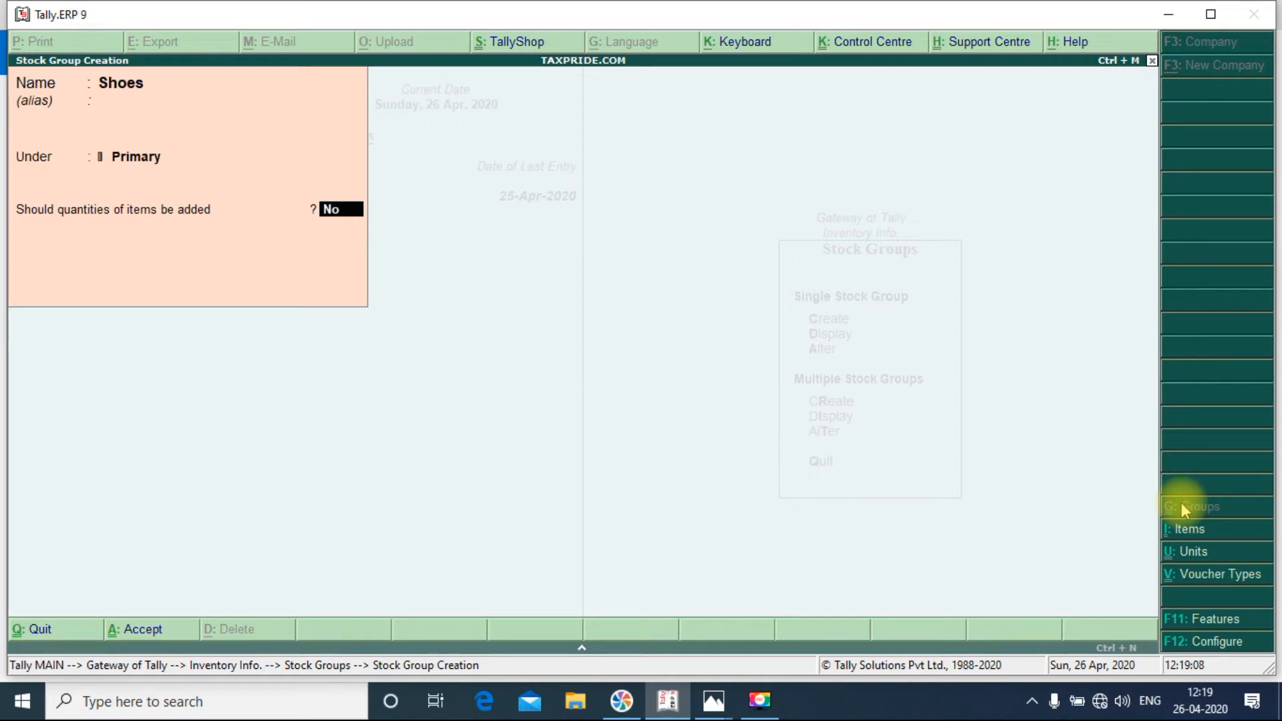
pyautogui.hotkey('shift', 'Tab')
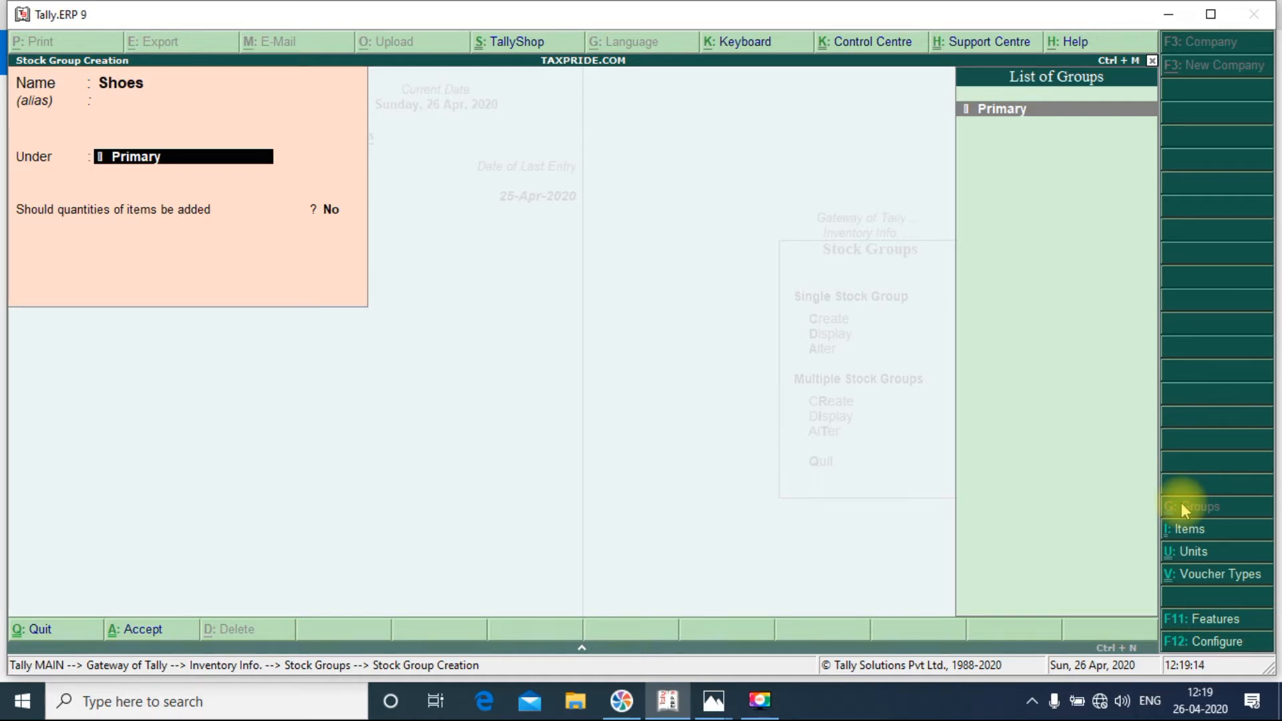
pyautogui.press('Return')
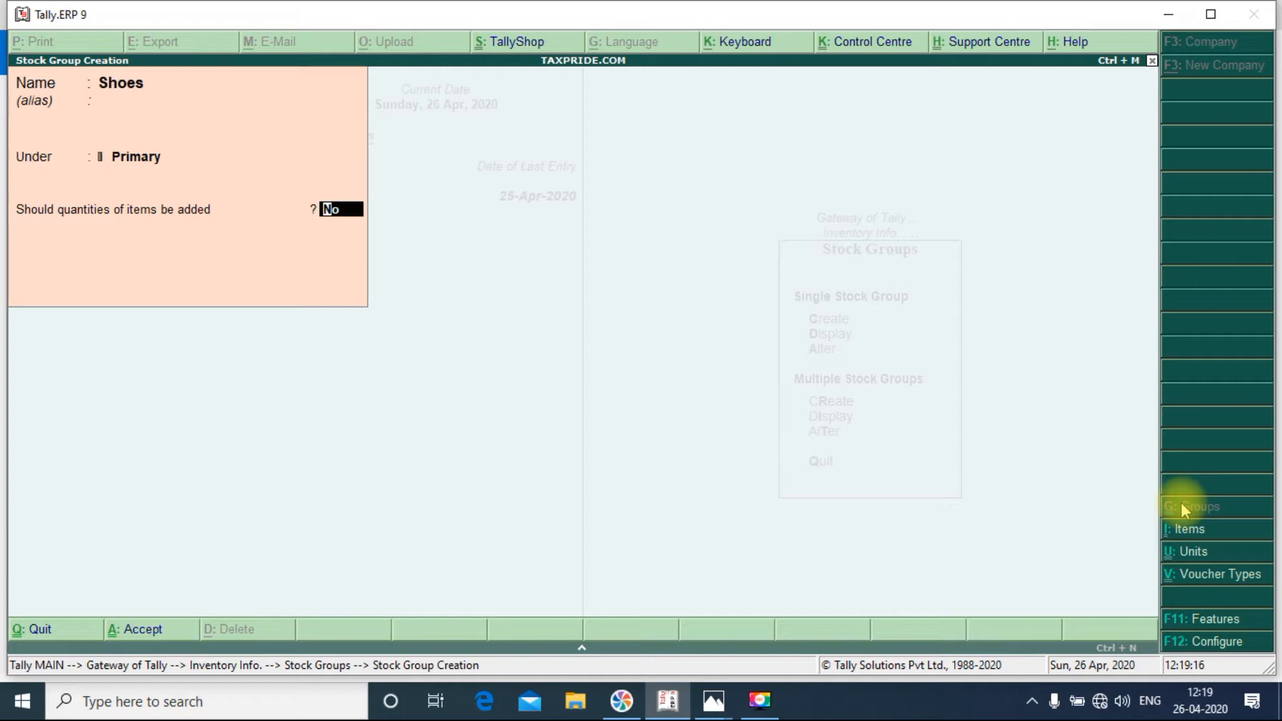
pyautogui.press('Return')
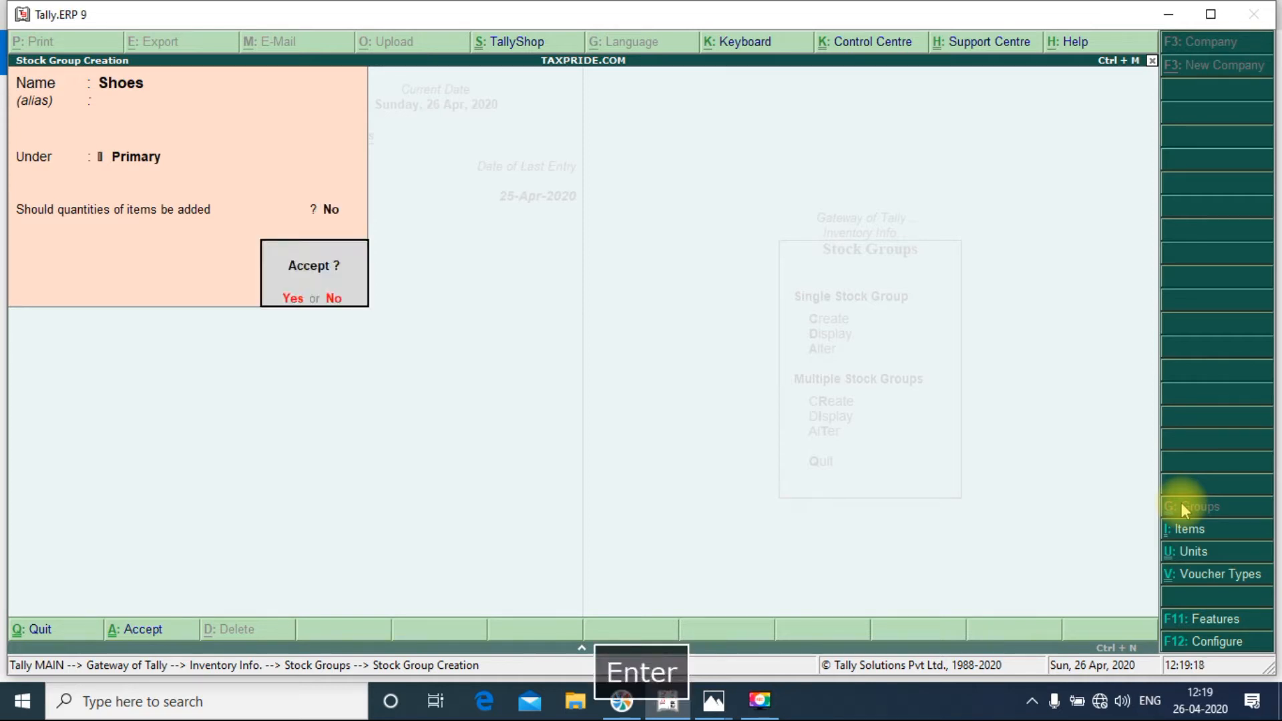
pyautogui.press('Return')
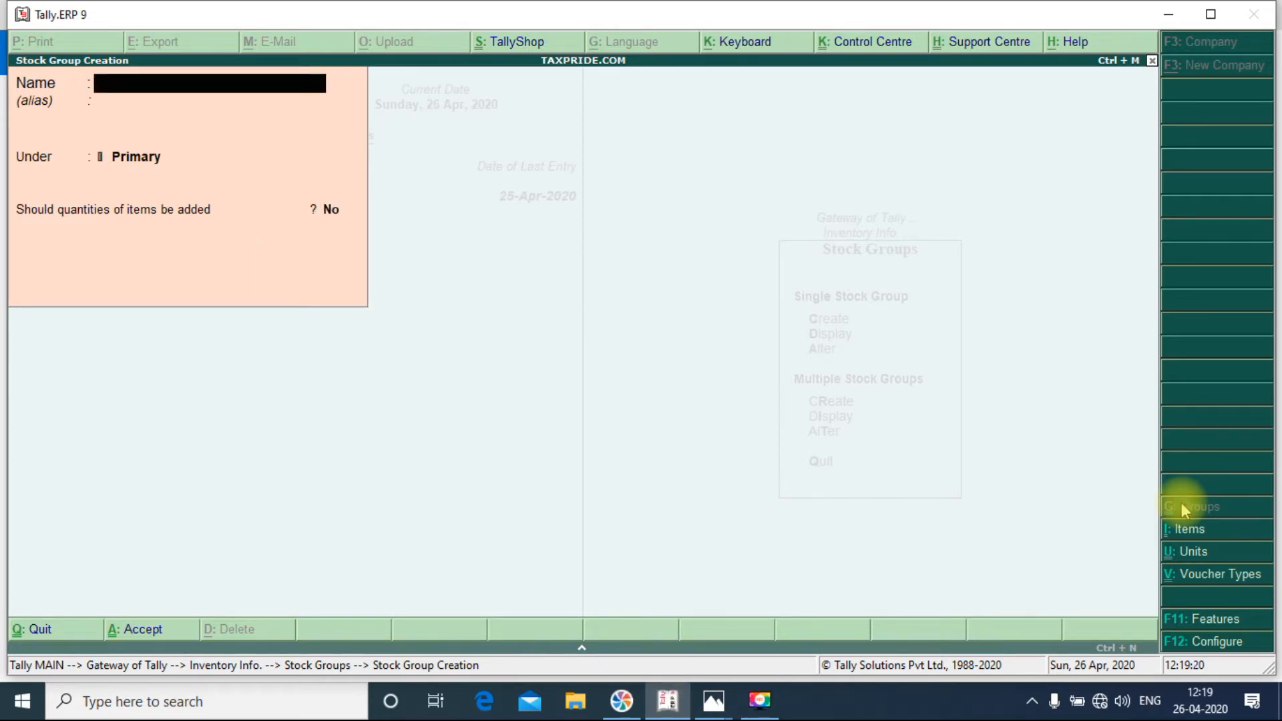
pyautogui.press('Escape')
pyautogui.press('Escape')
pyautogui.press('Escape')
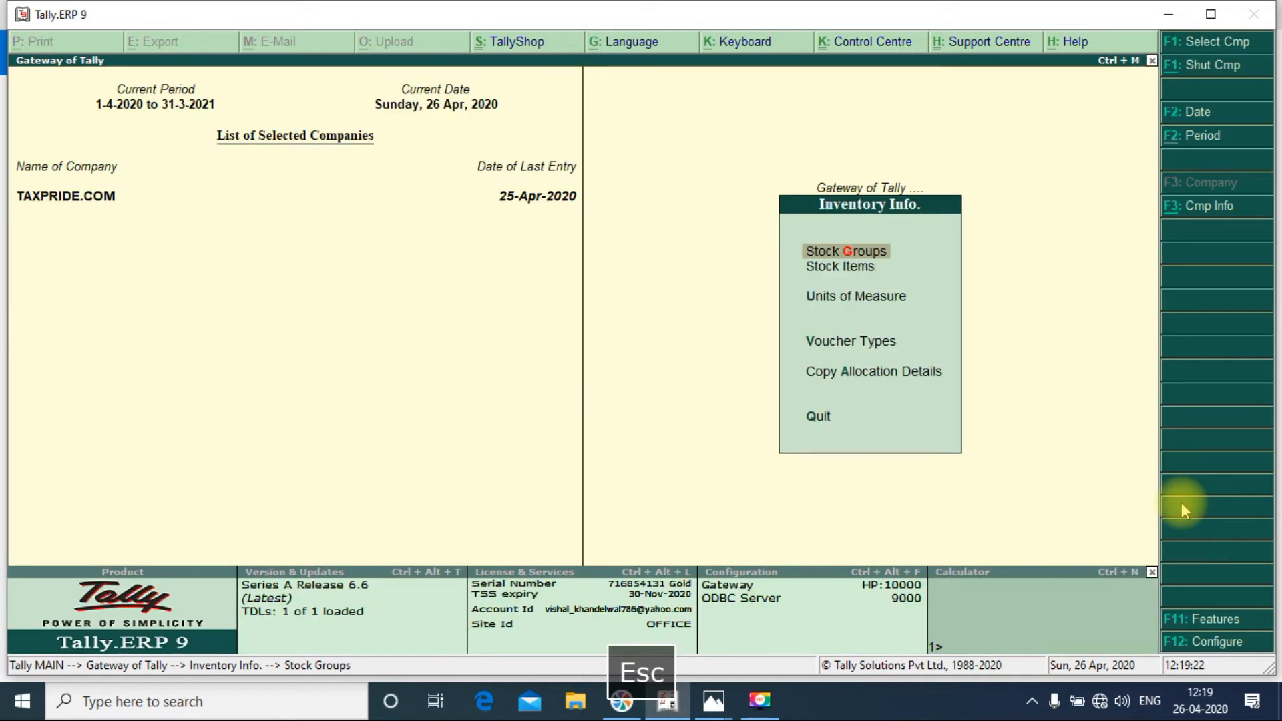
# - Start a new single stock item named Adidas, leave its alias blank and place it under the Shoes group
pyautogui.press('Down')
pyautogui.press('Return')
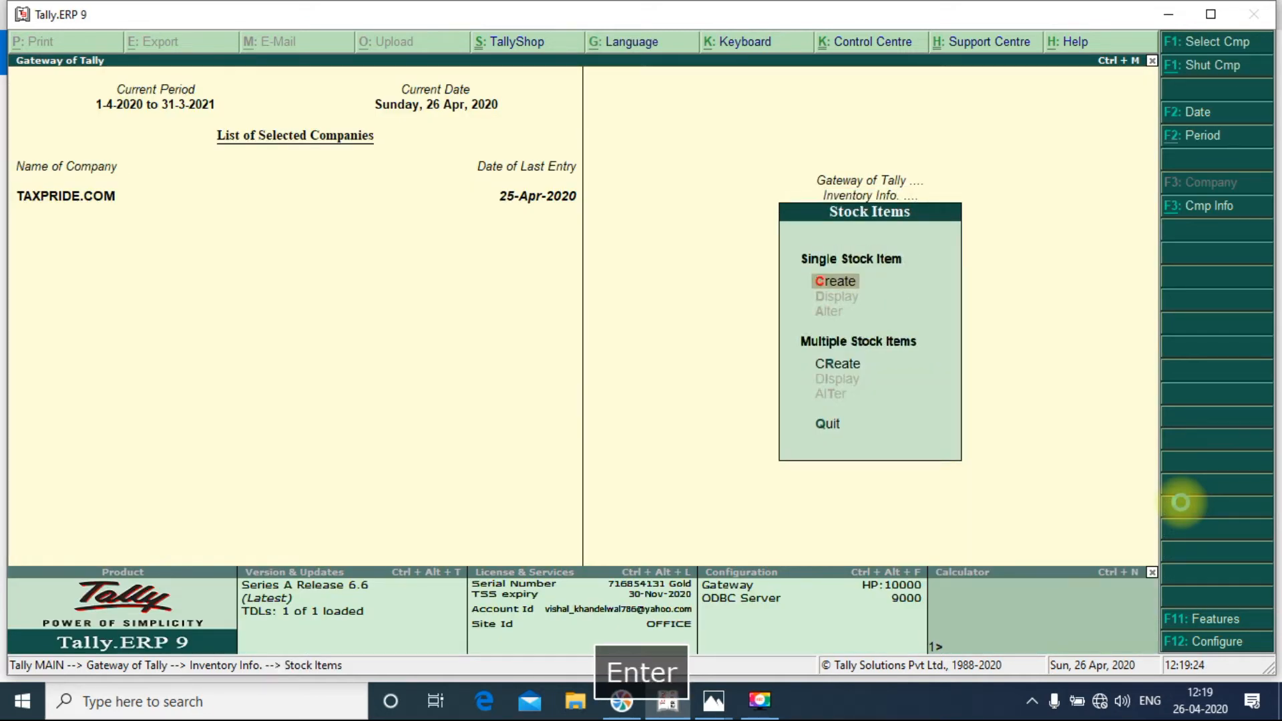
pyautogui.press('Return')
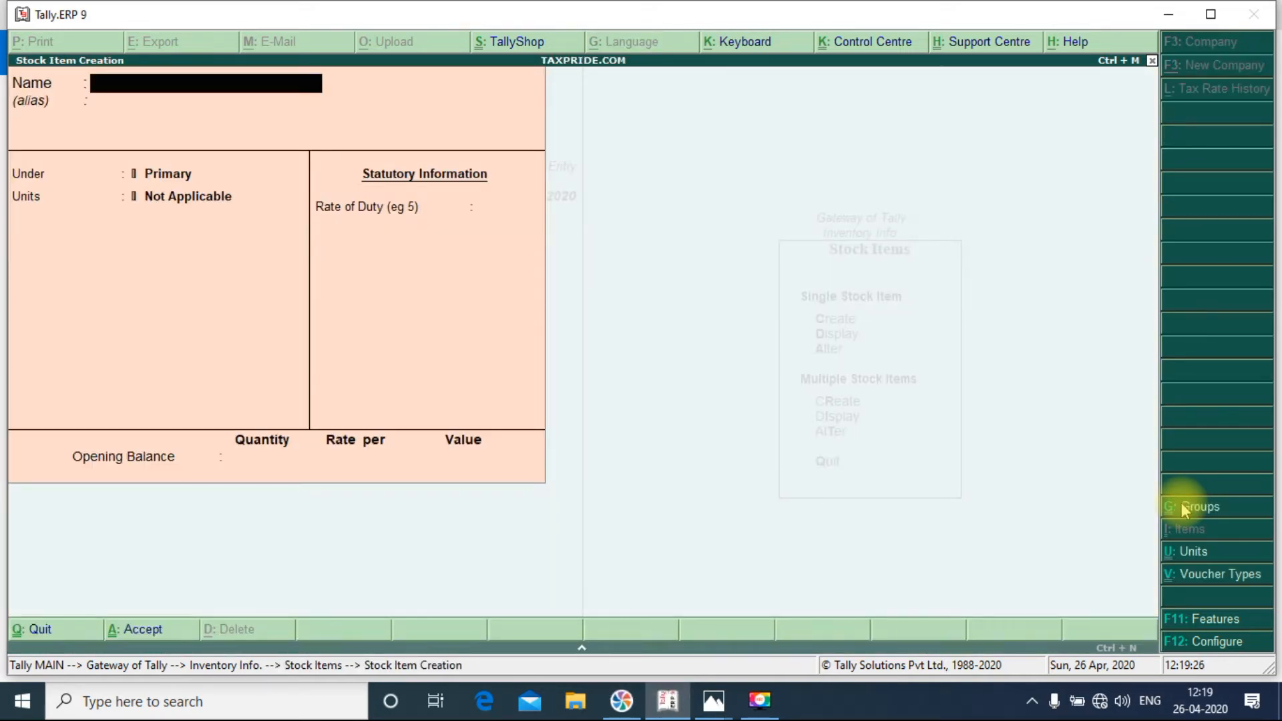
pyautogui.write('Adidas')
pyautogui.press('Return')
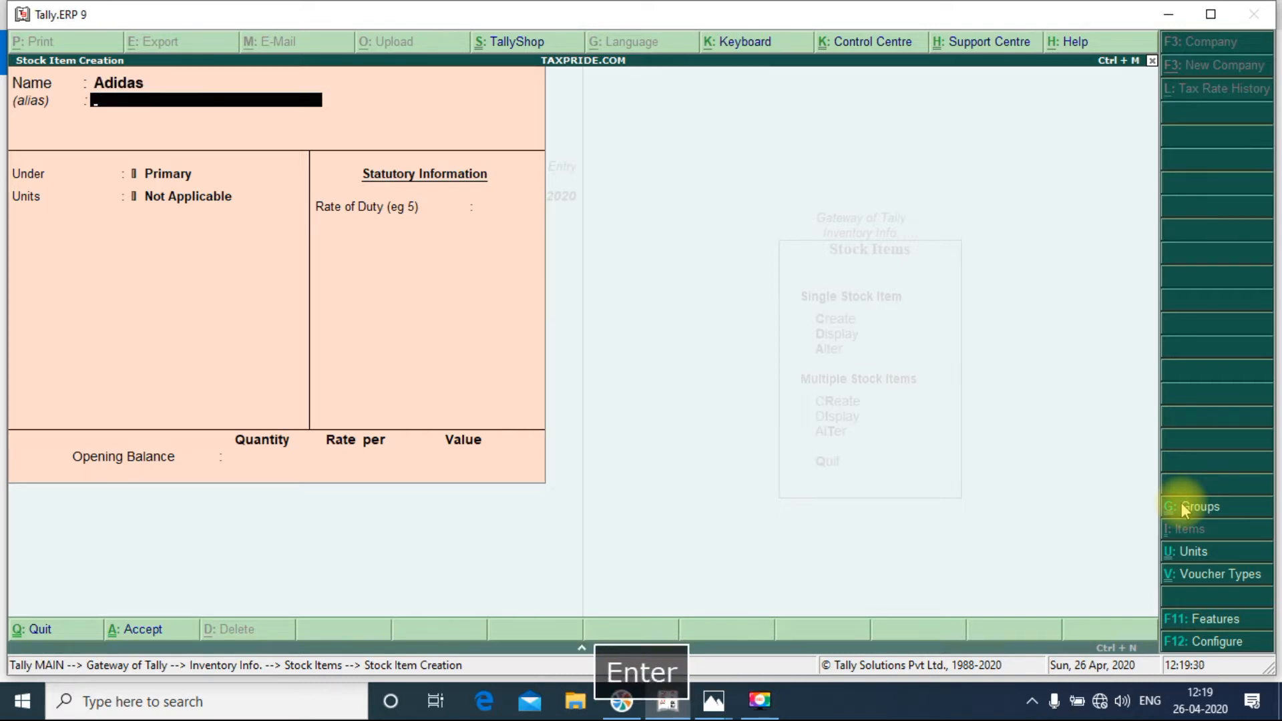
pyautogui.press('Return')
pyautogui.press('Down')
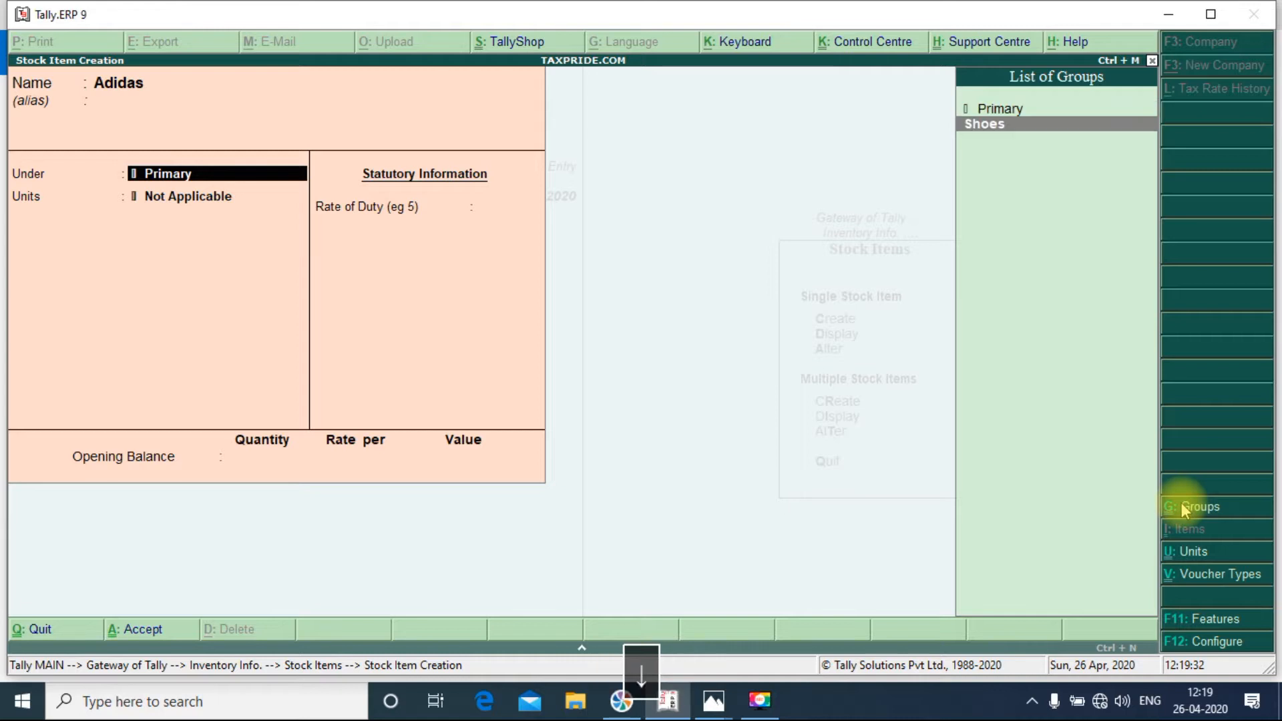
pyautogui.press('Return')
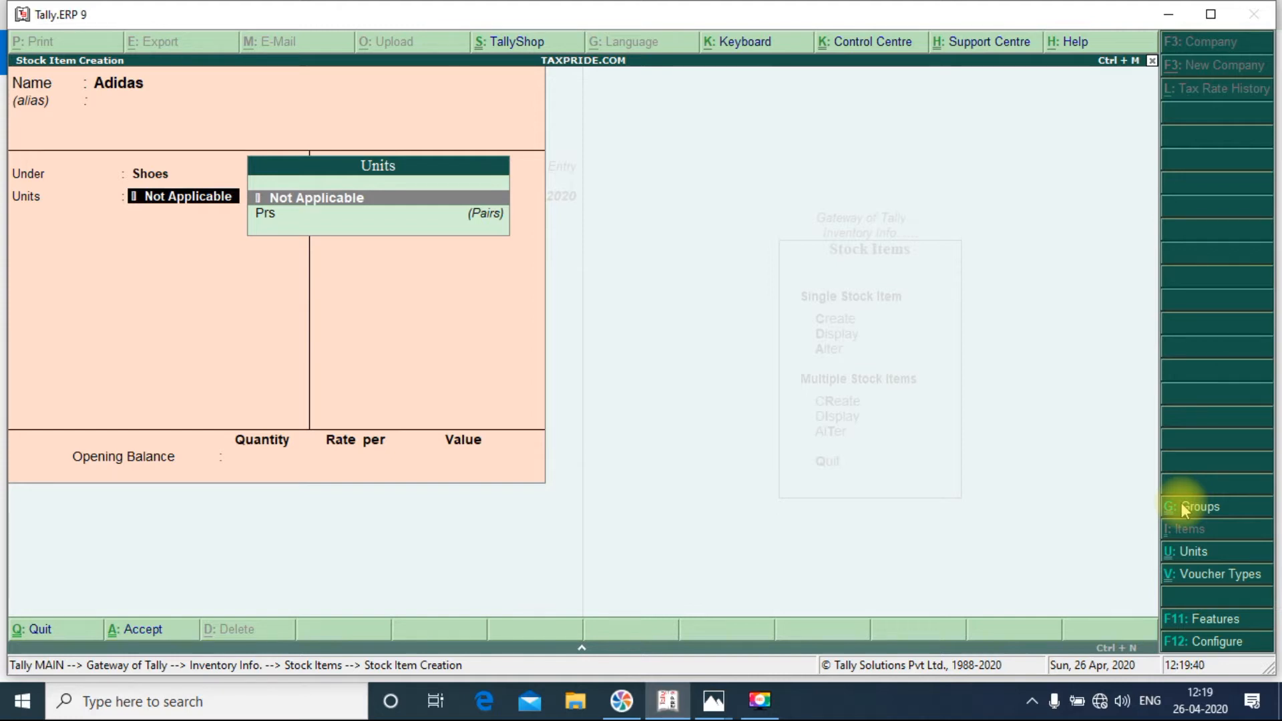
# - Create a simple unit PCS with formal name PIECE and 0 decimal places, and assign it to the Adidas item
pyautogui.press('Down')
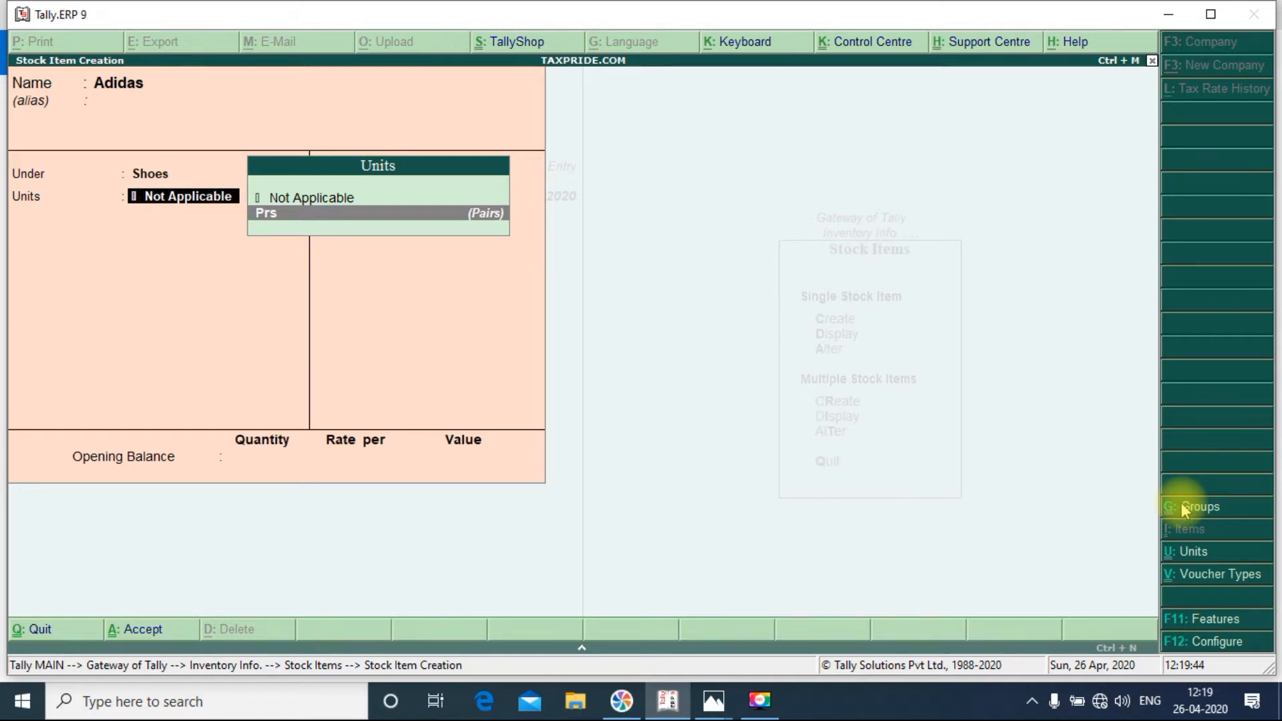
pyautogui.hotkey('alt', 'c')
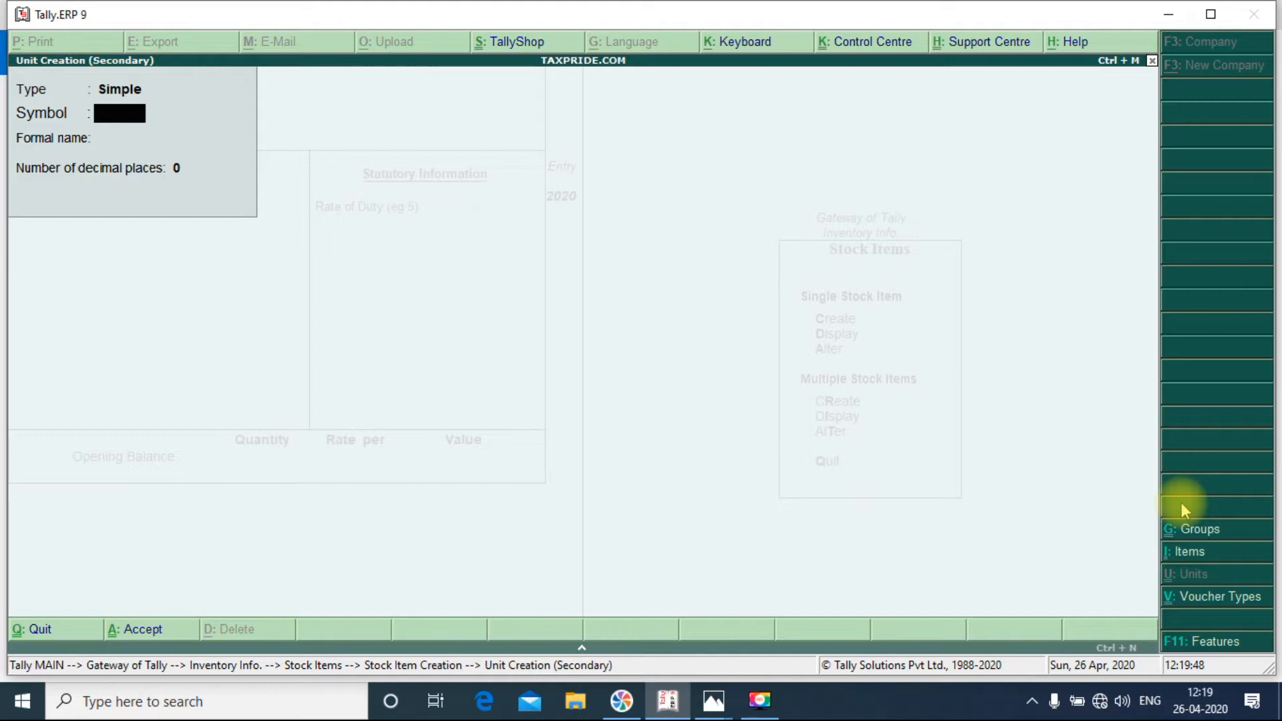
pyautogui.write('PCS')
pyautogui.press('Return')
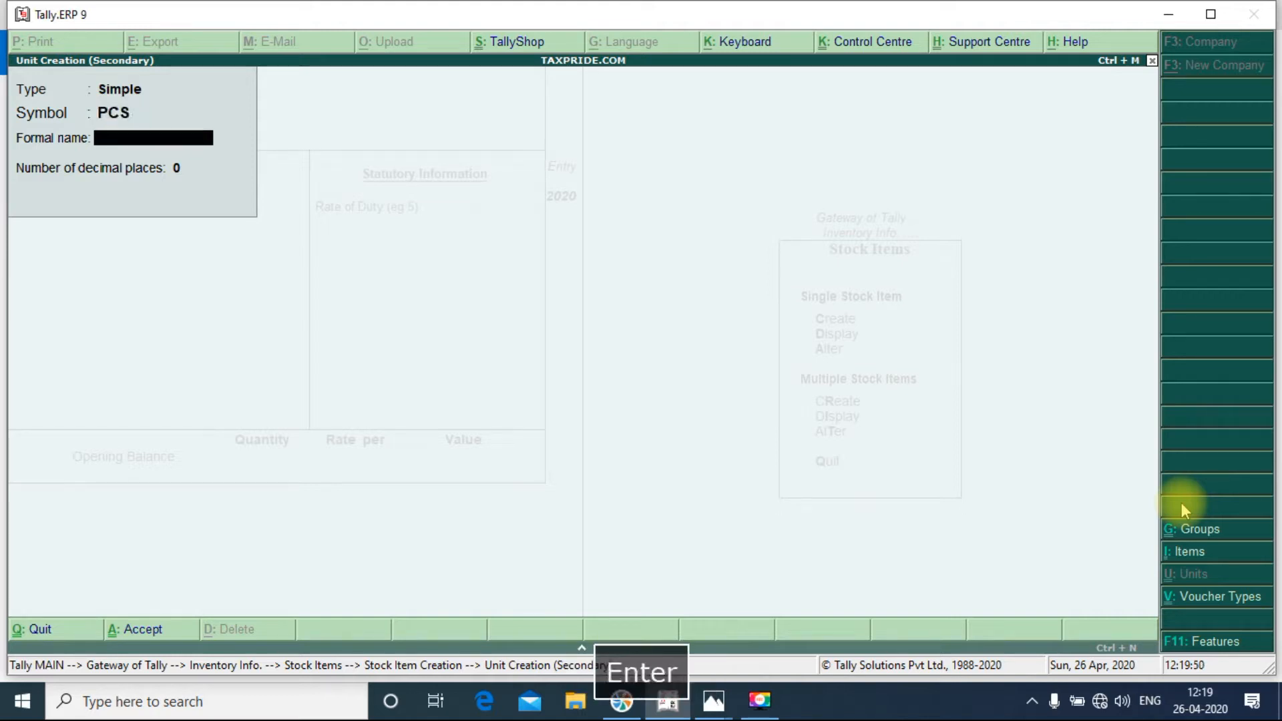
pyautogui.write('PA')
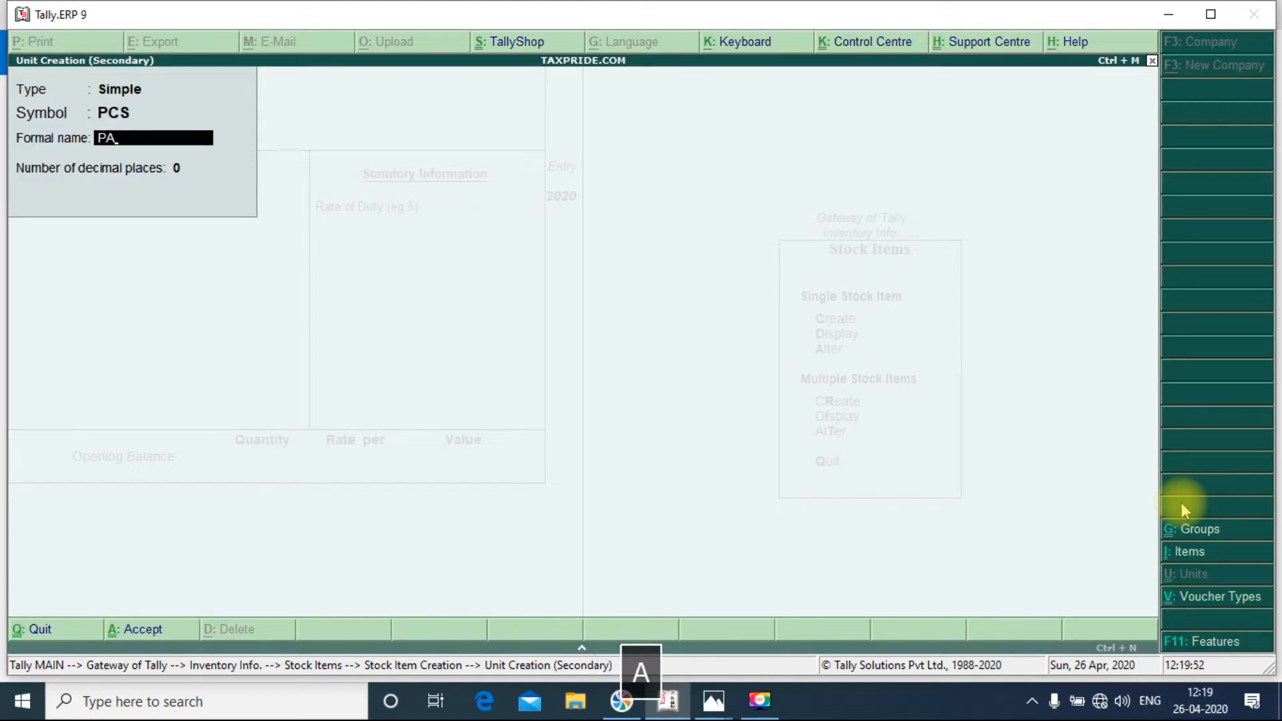
pyautogui.press('BackSpace')
pyautogui.write('IECE')
pyautogui.press('Return')
pyautogui.press('Return')
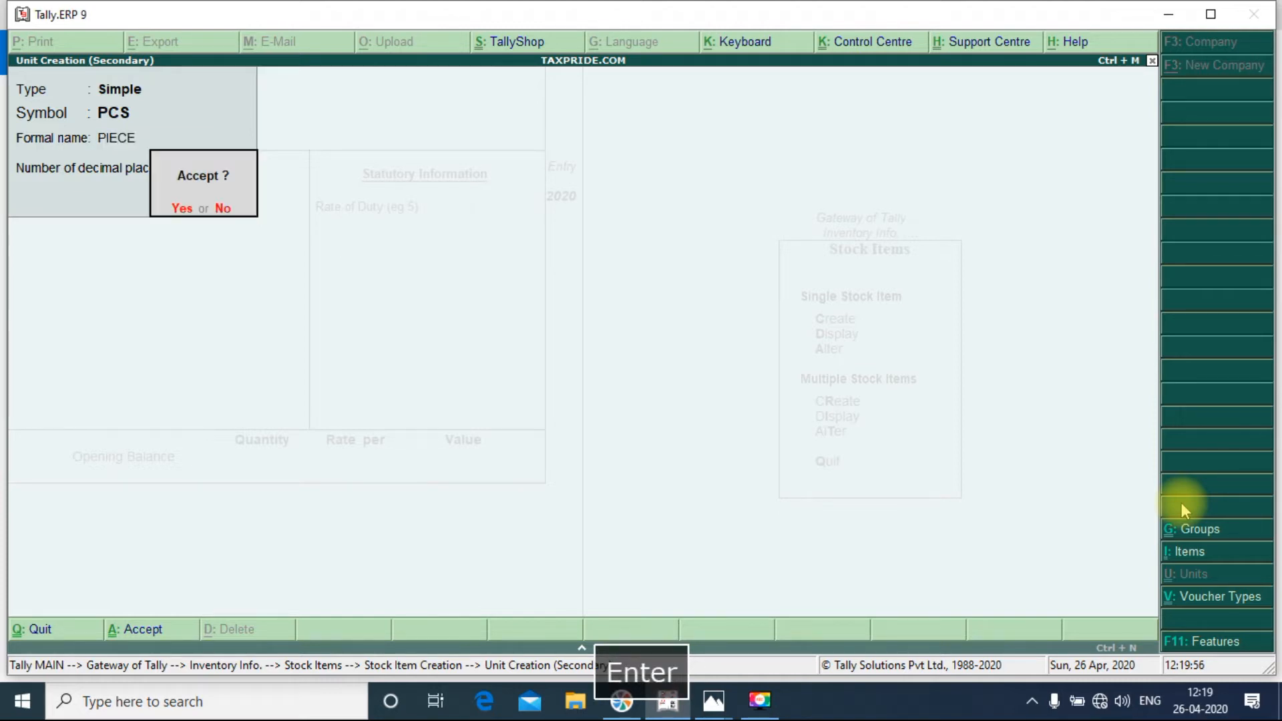
pyautogui.press('Return')
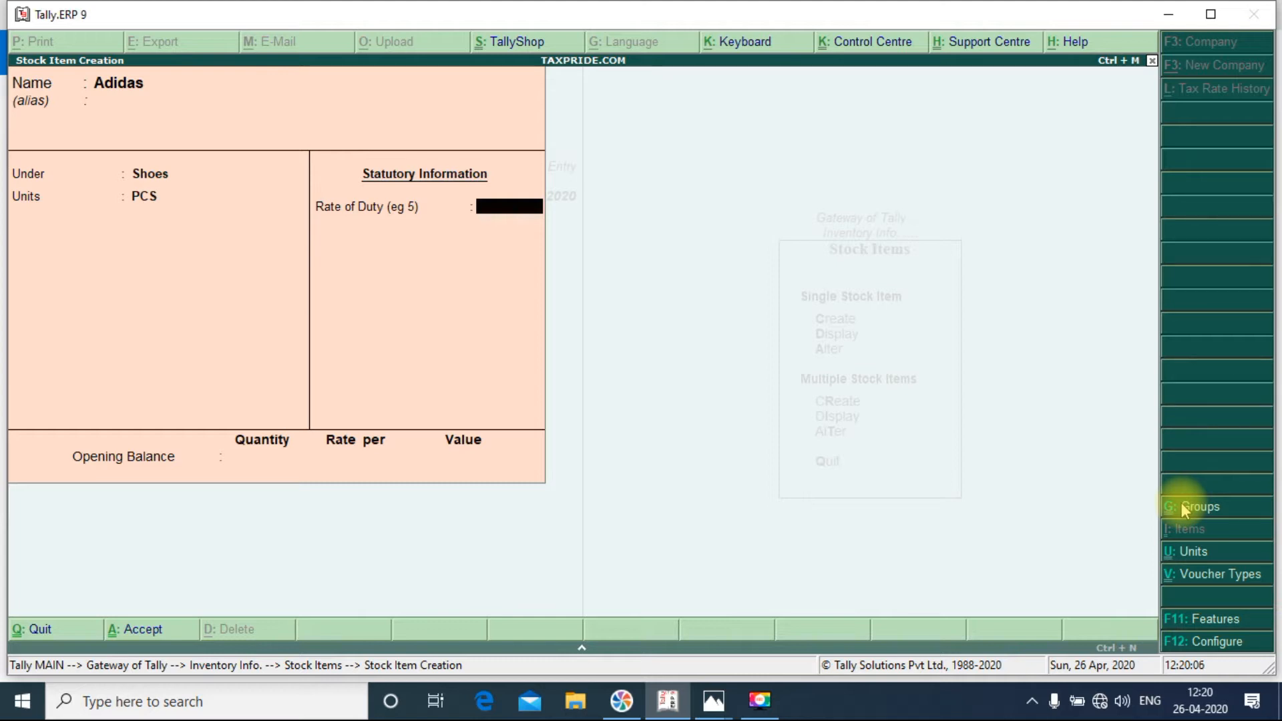
# - Save the Adidas item with a duty rate of 0 and no opening balance quantity
pyautogui.press('Return')
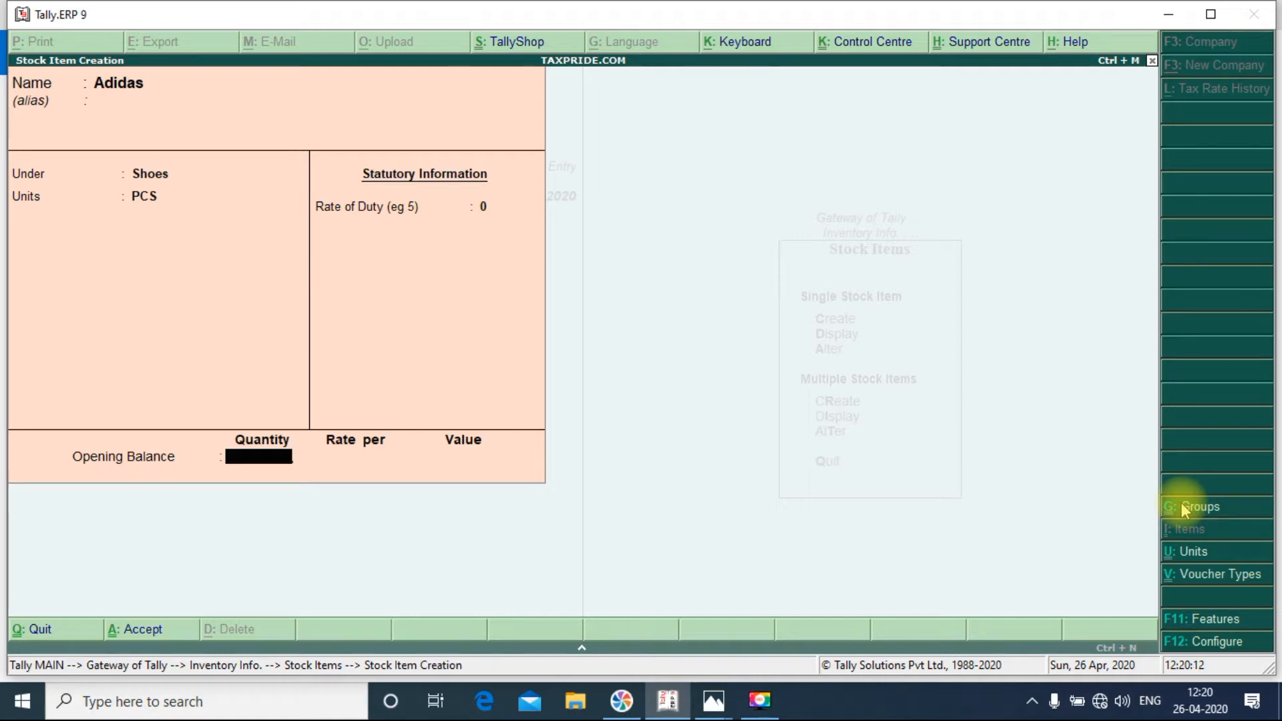
pyautogui.write('500')
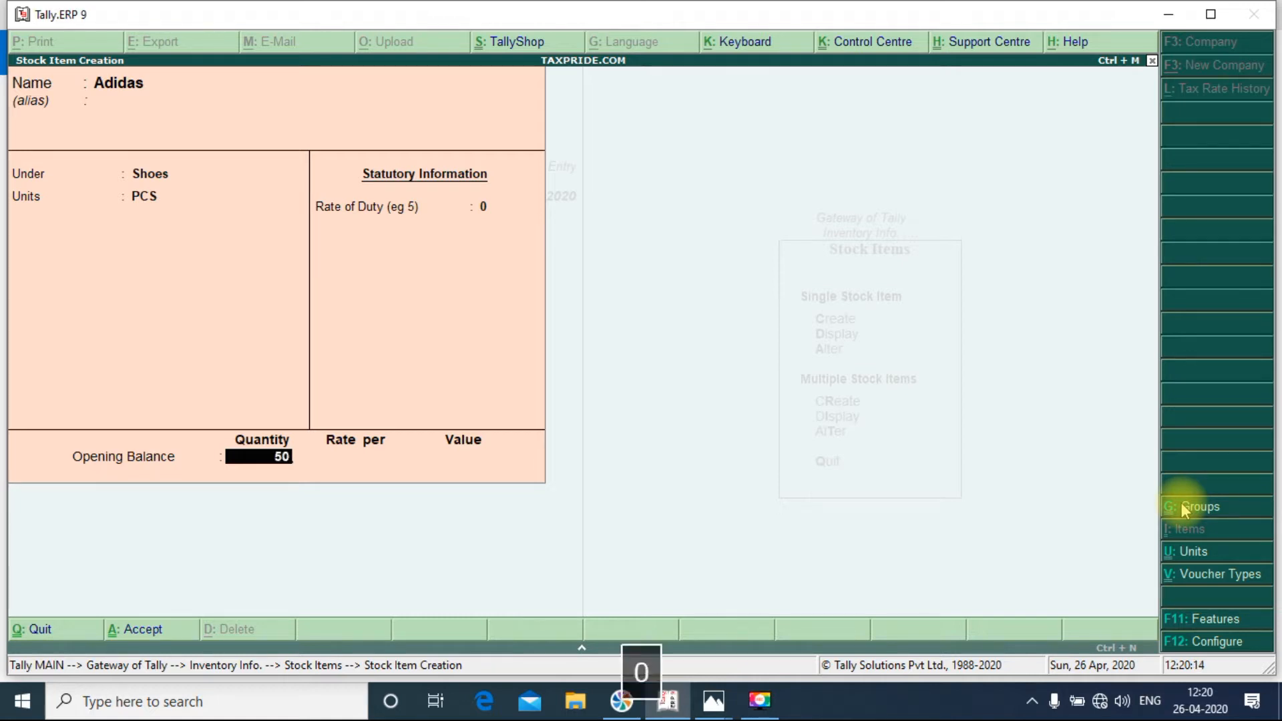
pyautogui.press('Return')
pyautogui.hotkey('shift', 'Tab')
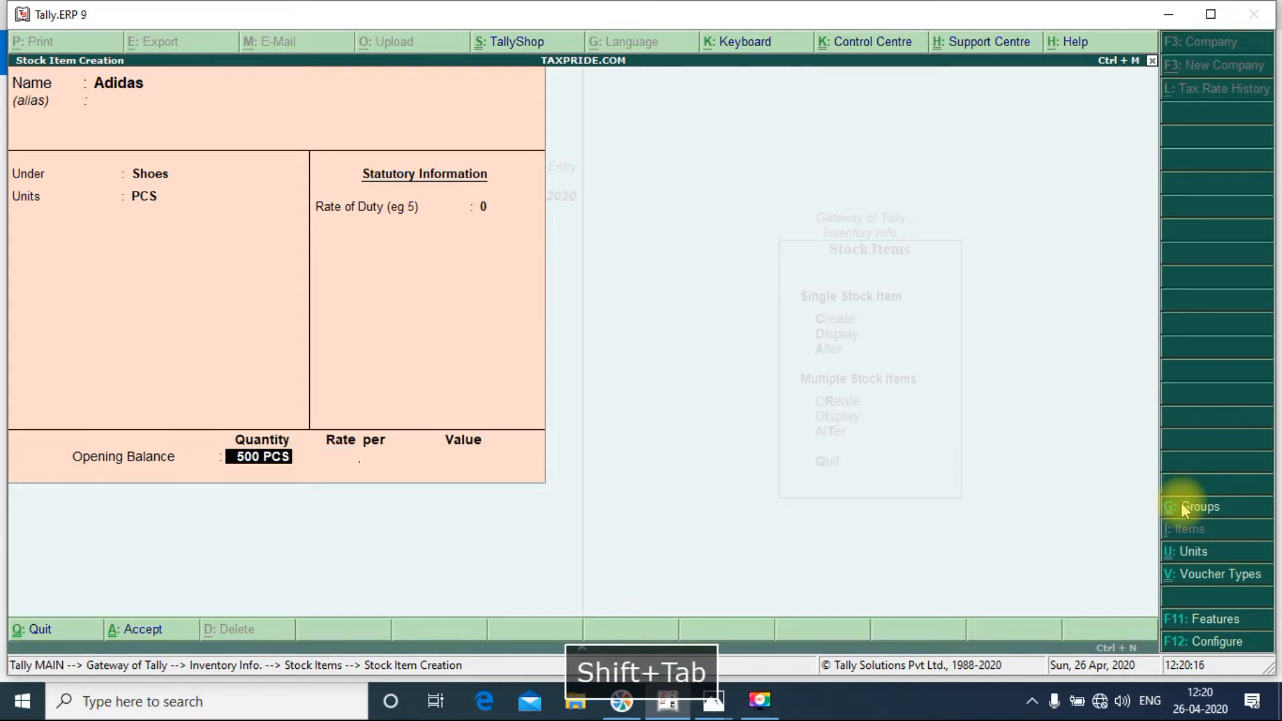
pyautogui.write('0')
pyautogui.press('Return')
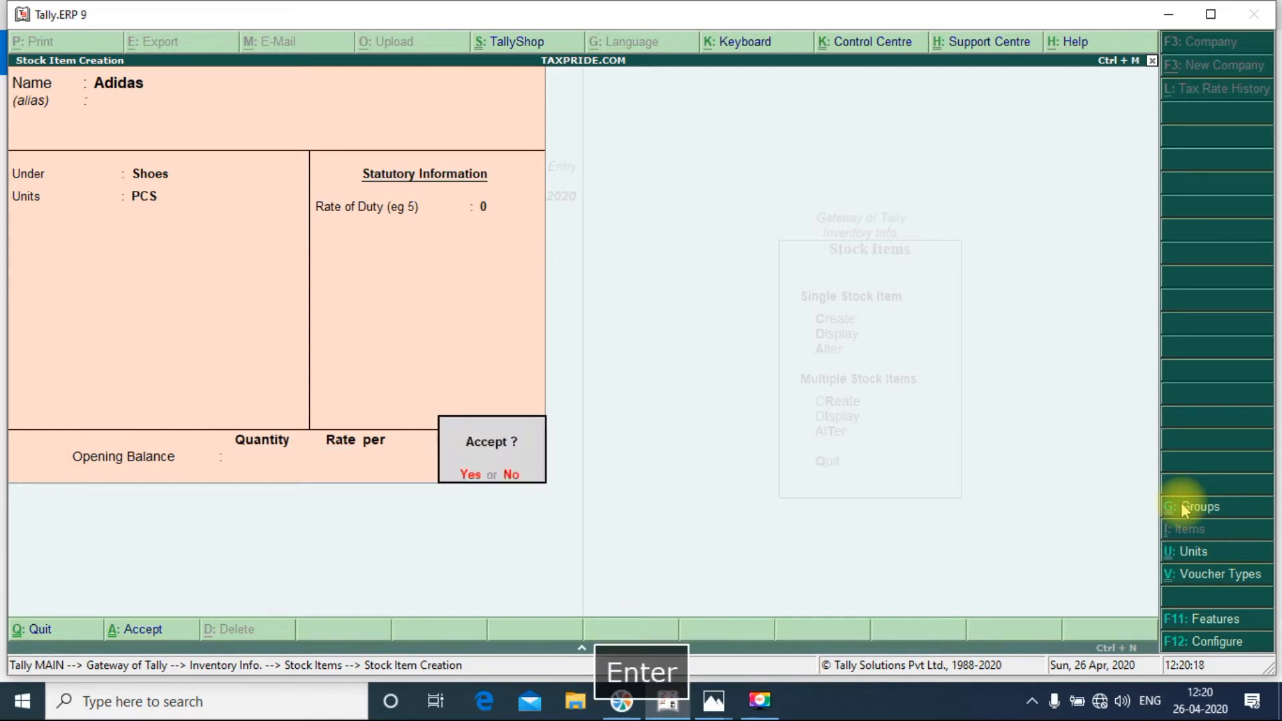
pyautogui.press('Return')
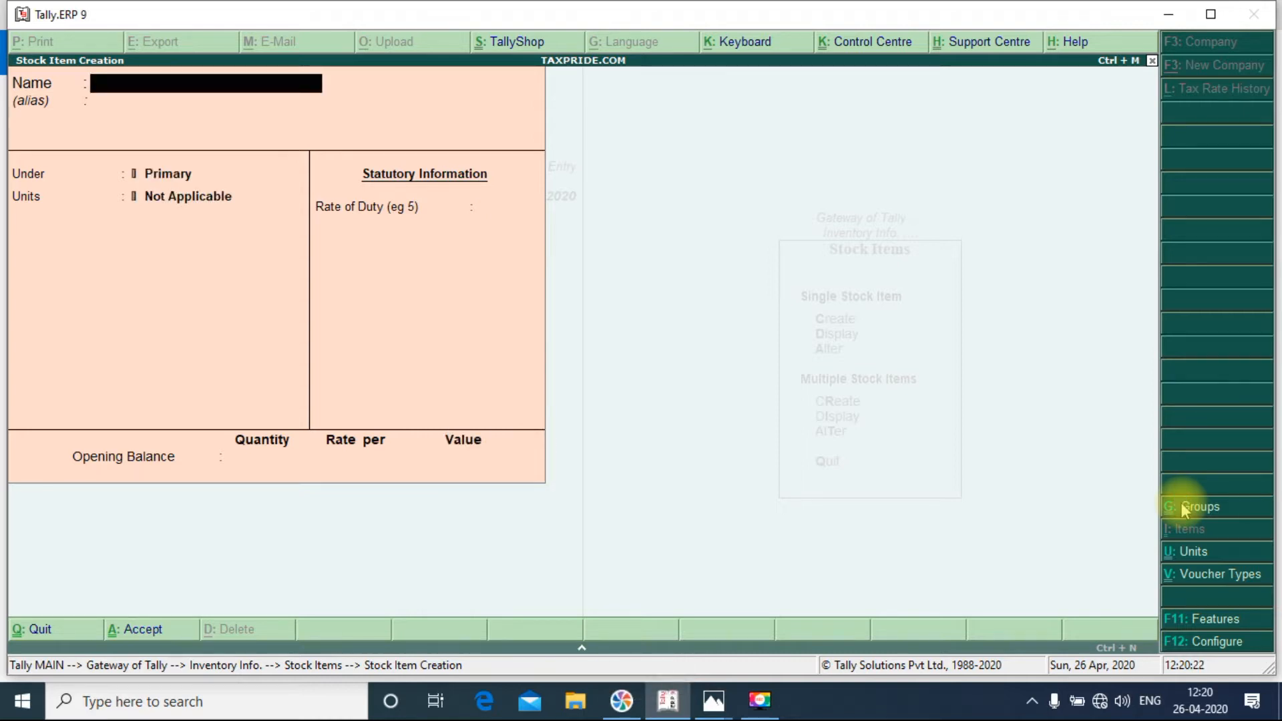
# - Leave the inventory masters, open a new sales voucher and enter the order reference number
pyautogui.press('Escape')
pyautogui.press('Escape')
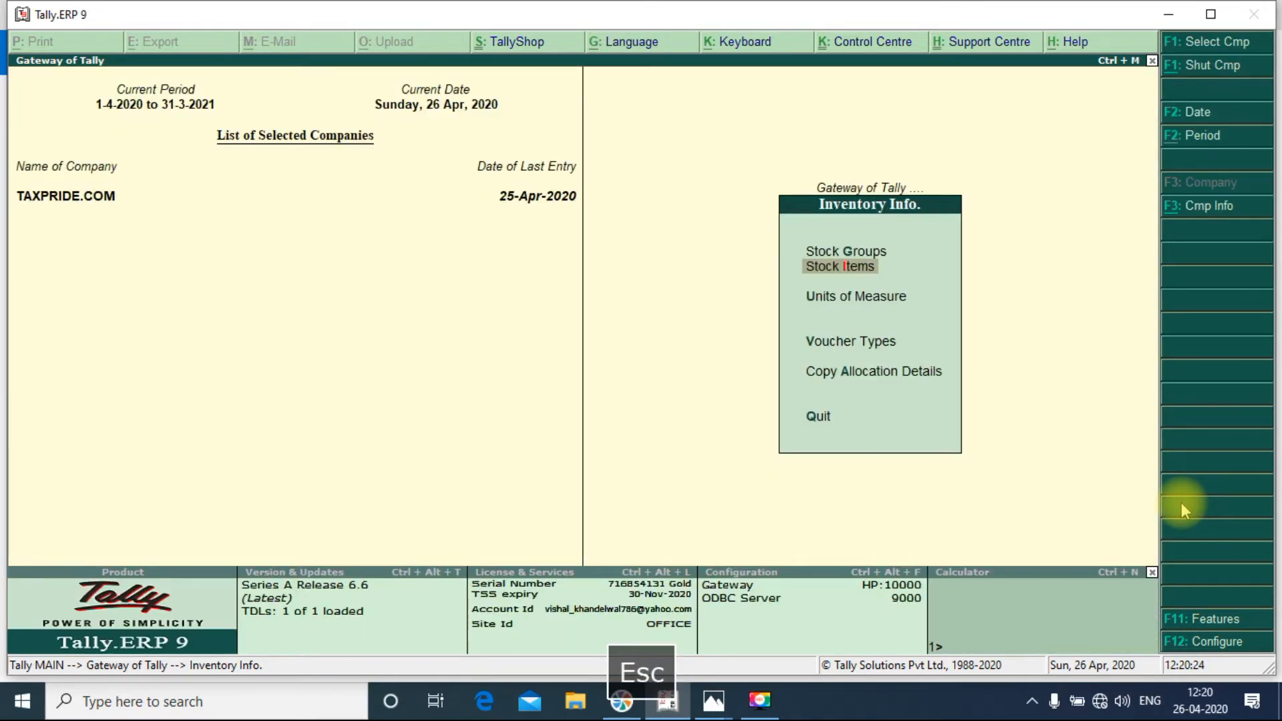
pyautogui.press('Escape')
pyautogui.press('v')
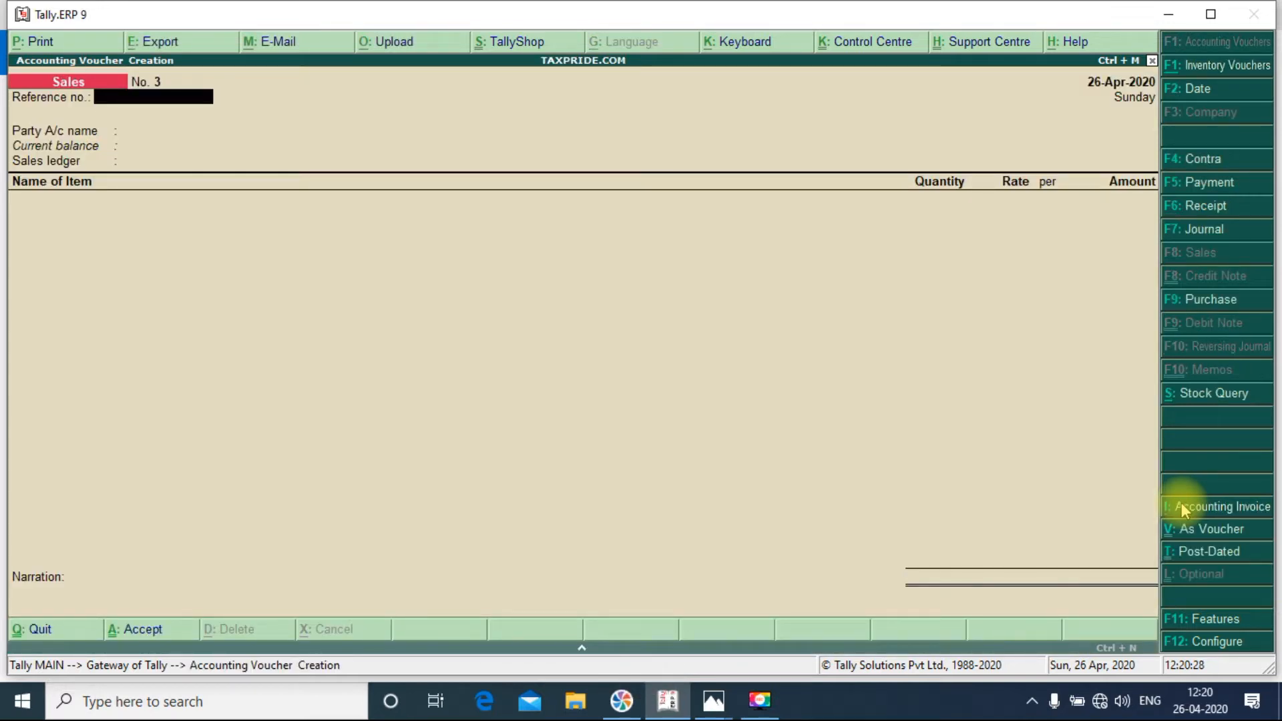
pyautogui.write('ORDER222')
pyautogui.press('Return')
# - Set Parisha Superstore as the voucher's party, accept its party details unchanged and choose Sales Stock as the sales ledger
pyautogui.press('Down')
pyautogui.press('Down')
pyautogui.press('Down')
pyautogui.press('Down')
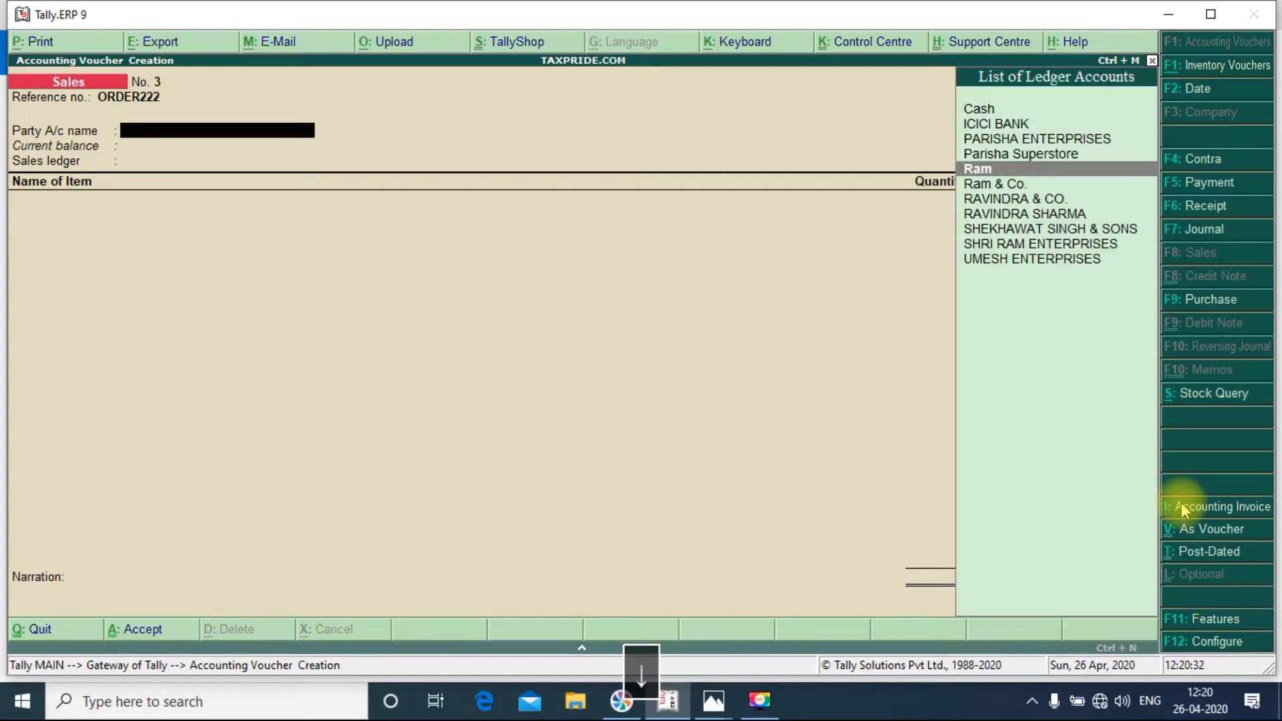
pyautogui.press('Up')
pyautogui.press('Return')
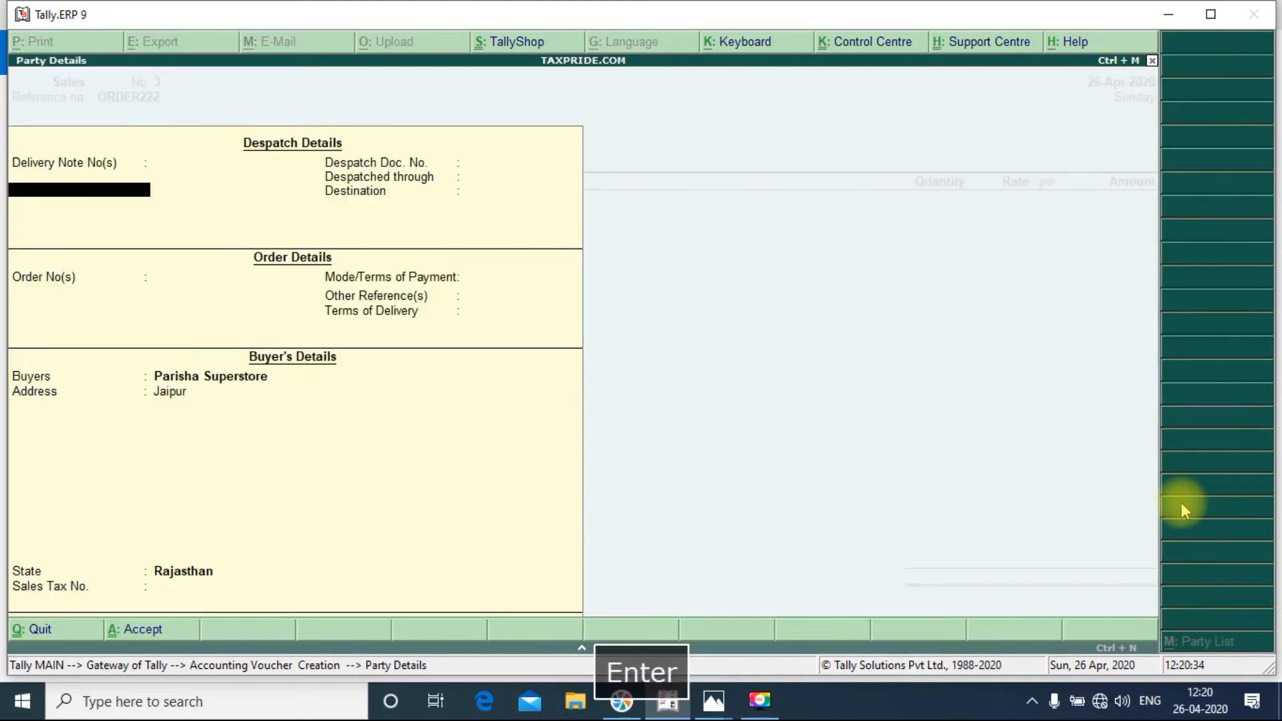
pyautogui.hotkey('ctrl', 'a')
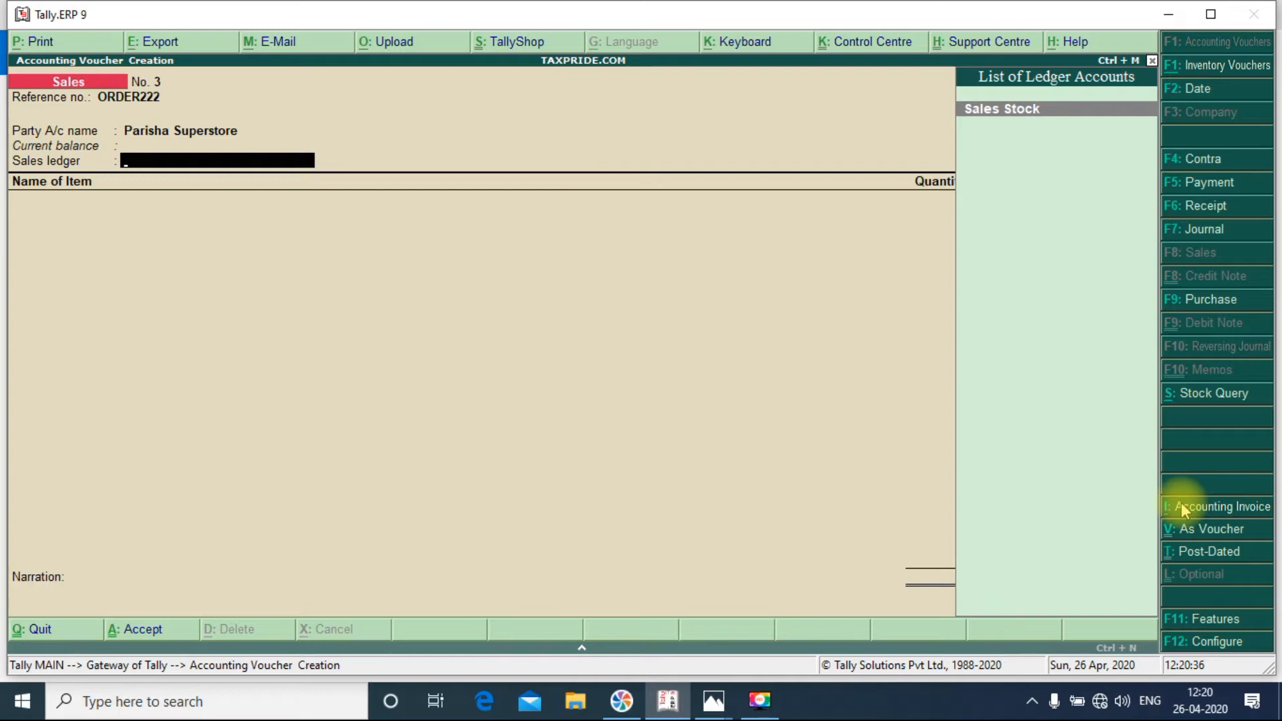
pyautogui.press('Return')
# - Check the invoice image in Photos and start a new stock item from the voucher named BADAM GIRI 500GM, without an alias
pyautogui.hotkey('alt', 'Tab')
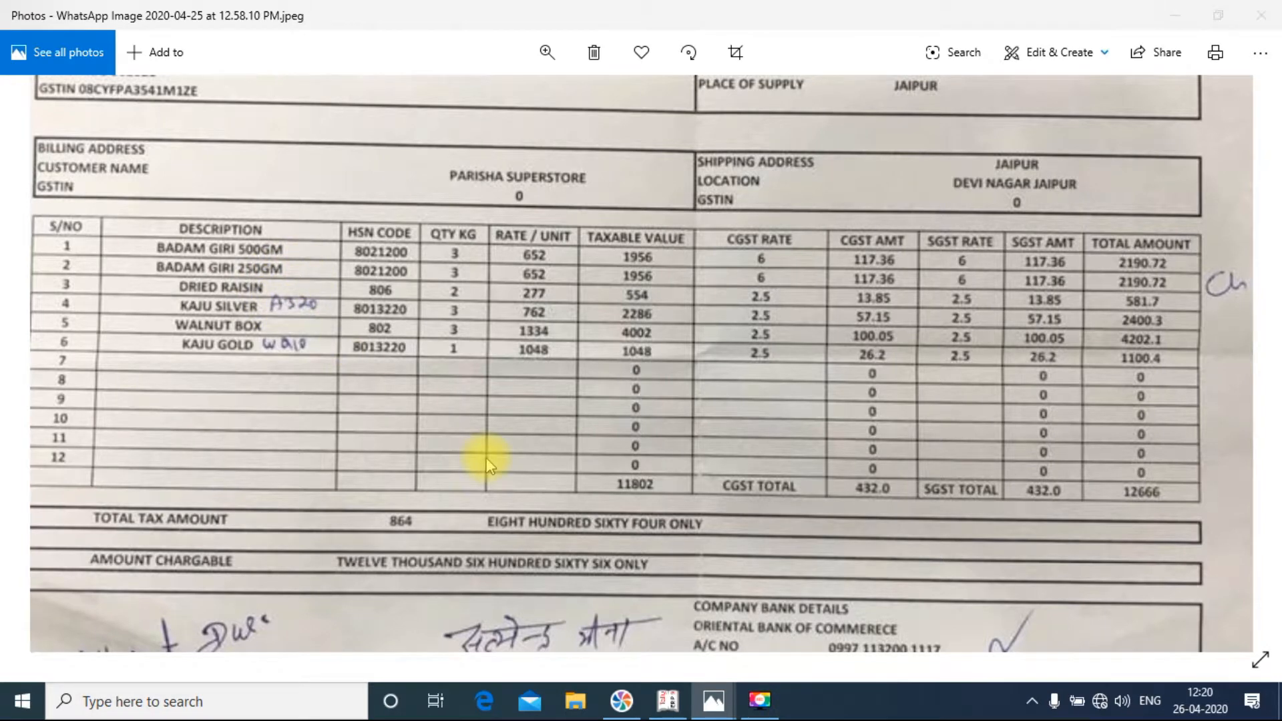
pyautogui.hotkey('alt', 'Tab')
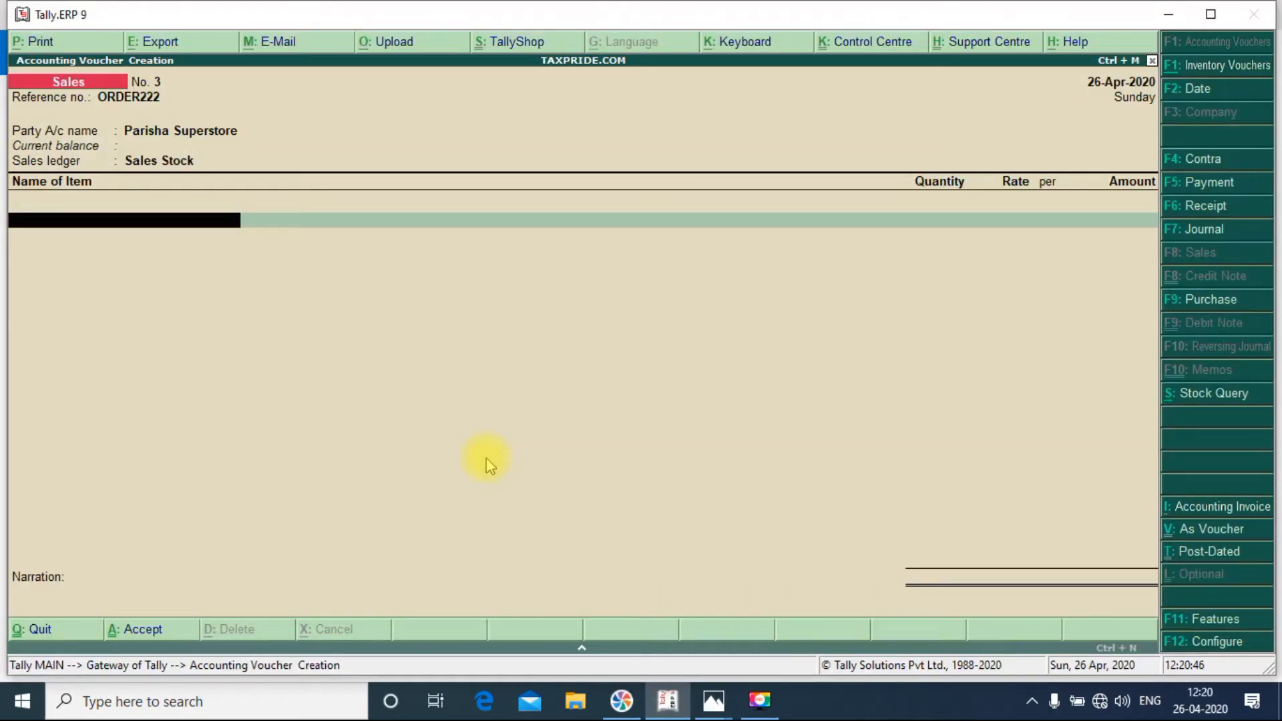
pyautogui.hotkey('alt', 'c')
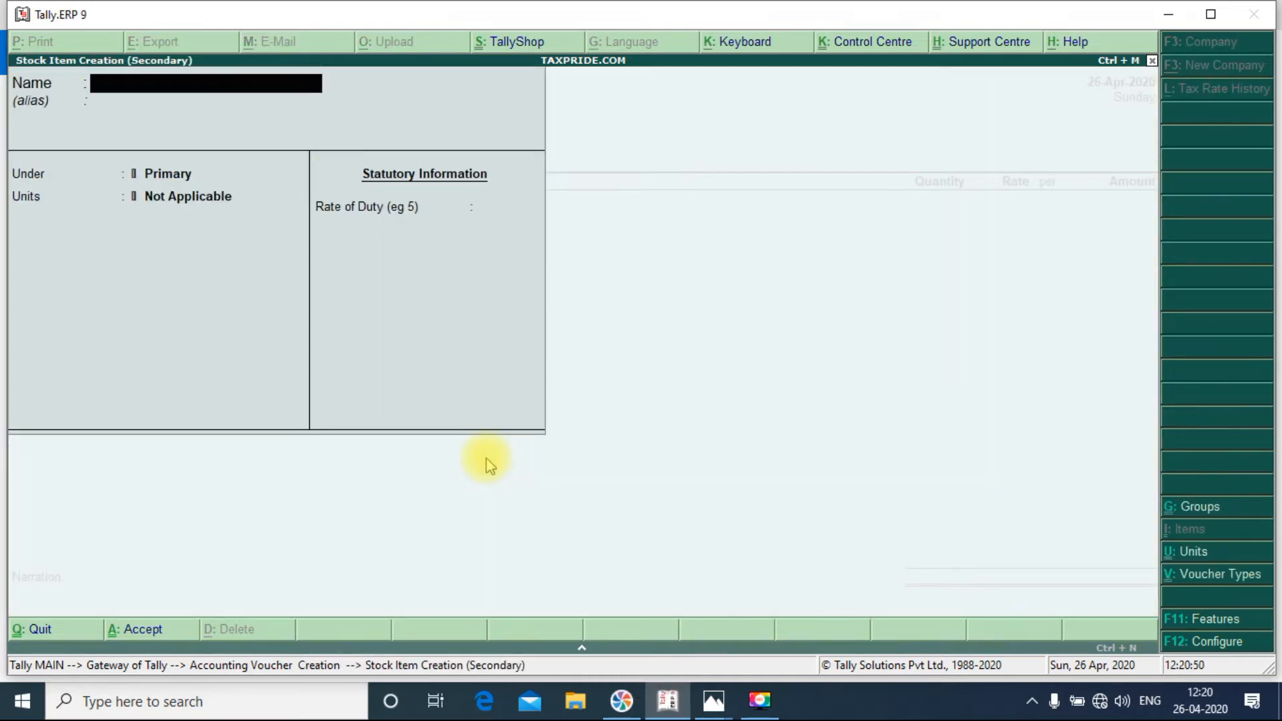
pyautogui.hotkey('alt', 'Tab')
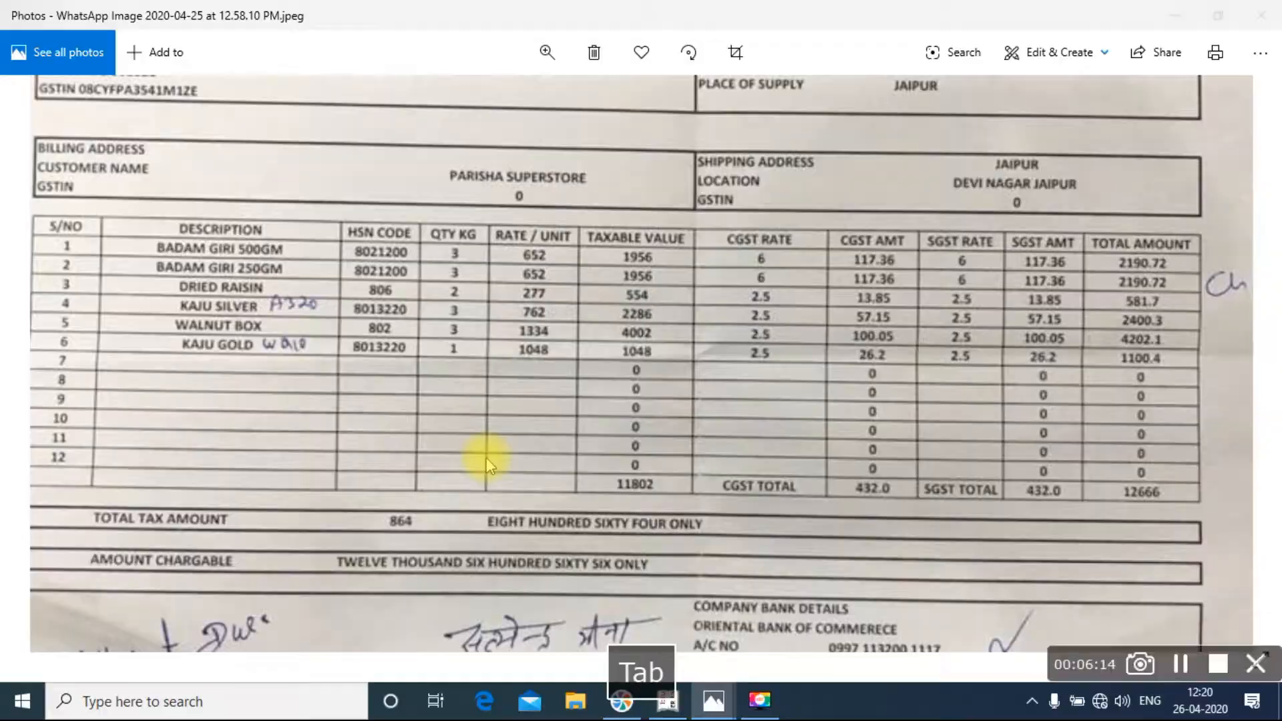
pyautogui.hotkey('alt', 'Tab')
pyautogui.hotkey('alt', 'Tab')
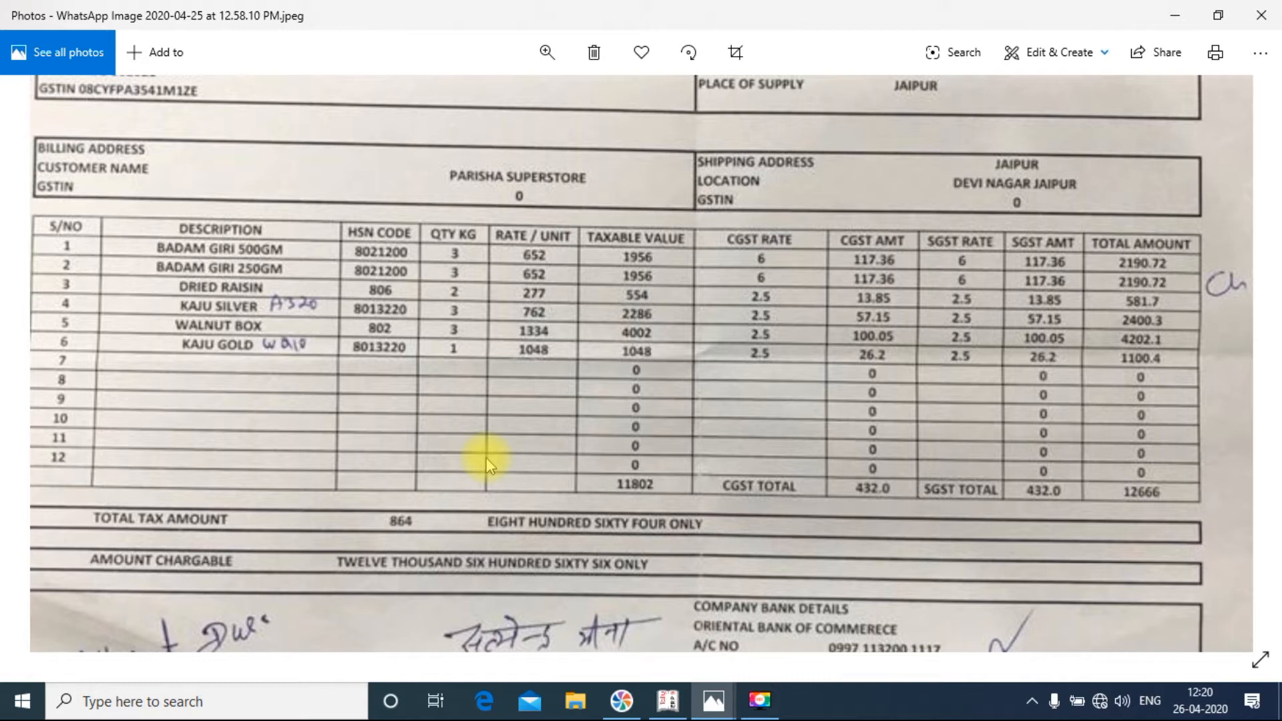
pyautogui.hotkey('alt', 'Tab')
pyautogui.hotkey('alt', 'Tab')
pyautogui.hotkey('alt', 'Tab')
pyautogui.write('BADAM GIRI 500GM')
pyautogui.press('Return')
pyautogui.press('Return')
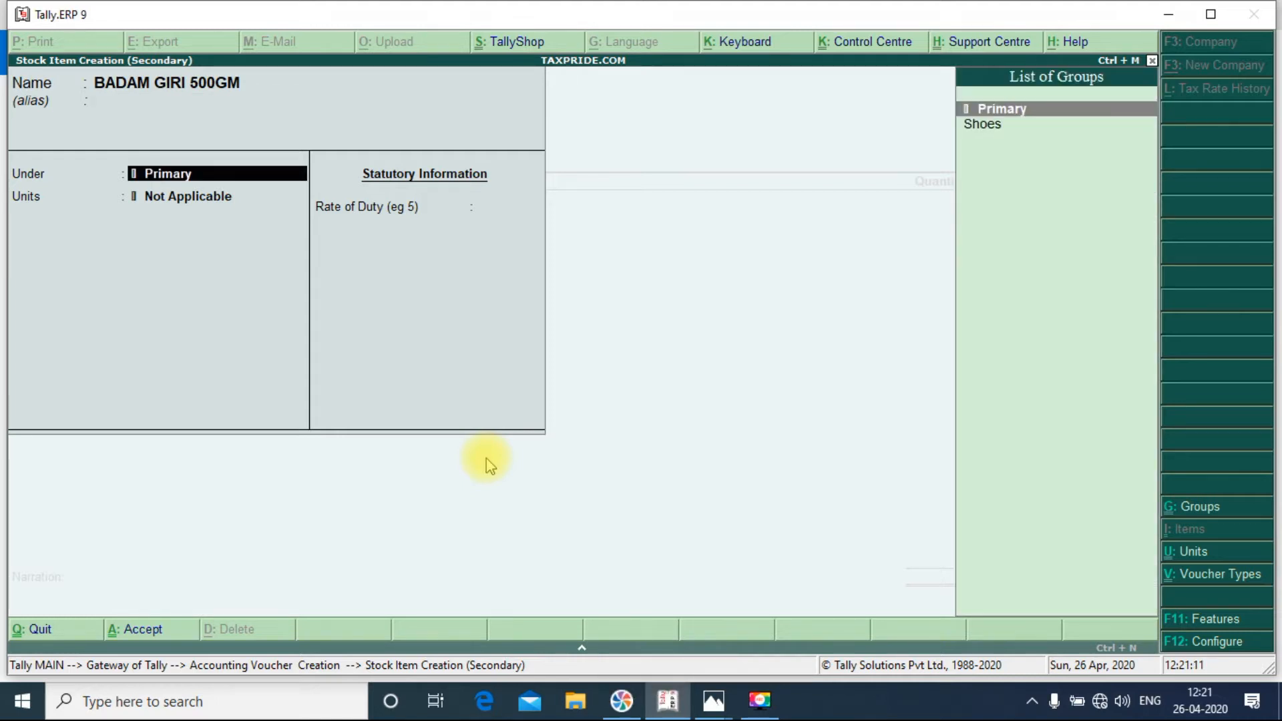
# - Create a DRY FRUITS stock group under Primary with item quantities not added, and place BADAM GIRI 500GM under it
pyautogui.hotkey('alt', 'c')
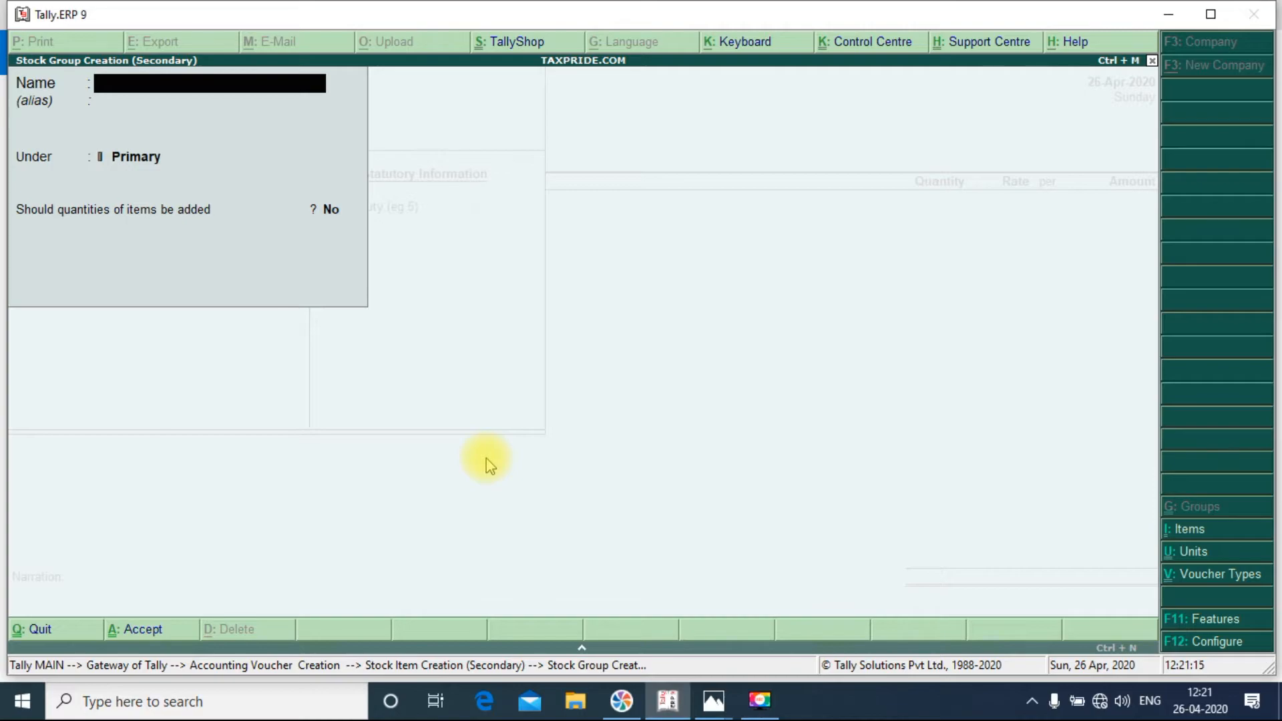
pyautogui.hotkey('alt', 'Tab')
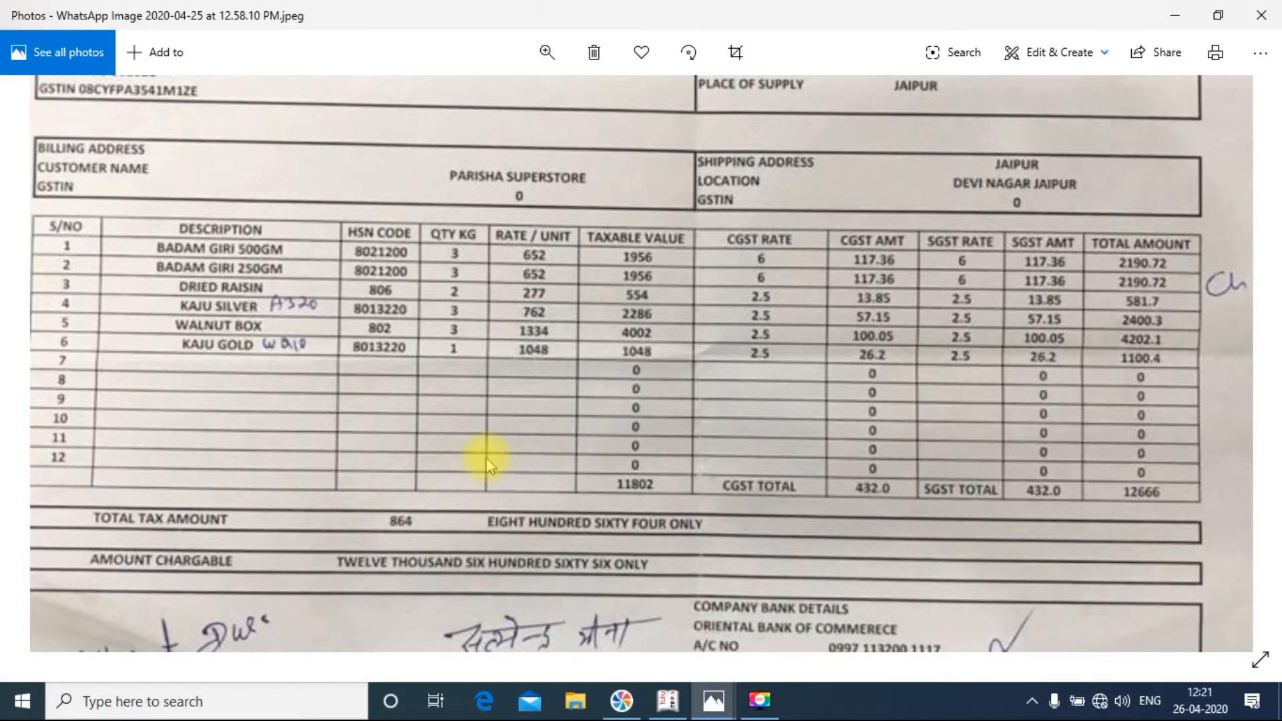
pyautogui.hotkey('alt', 'Tab')
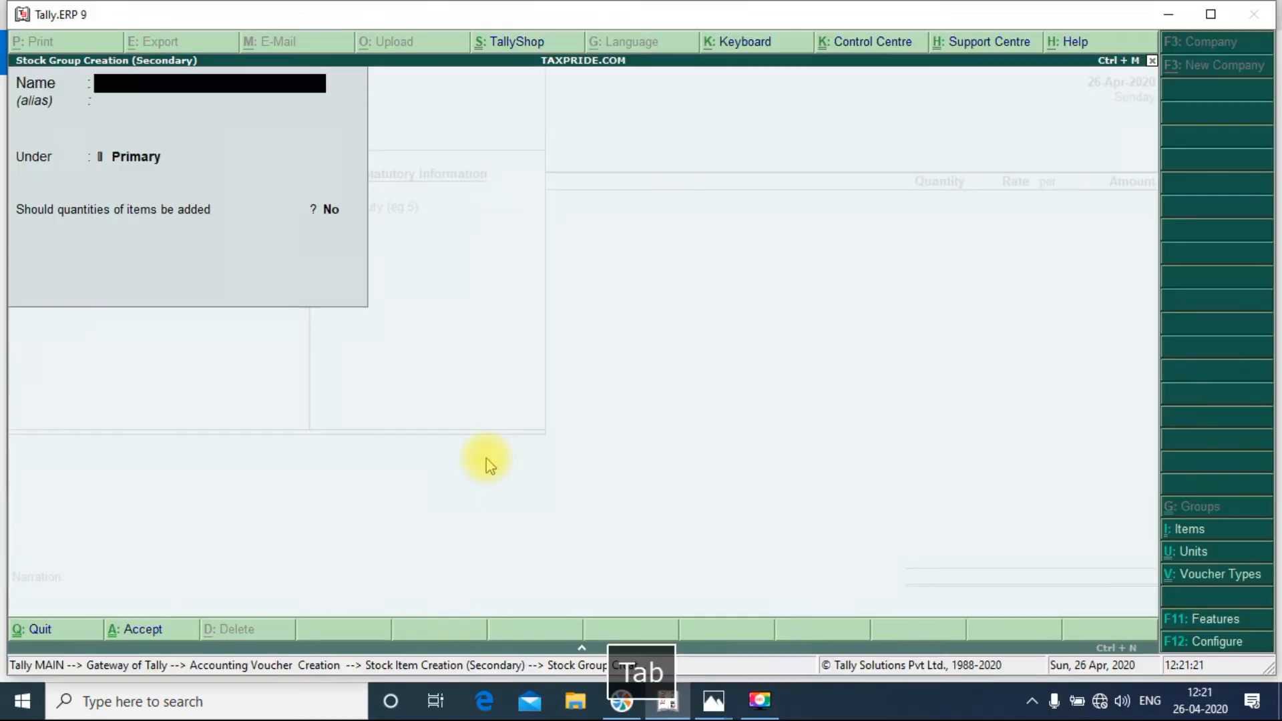
pyautogui.write('DRY')
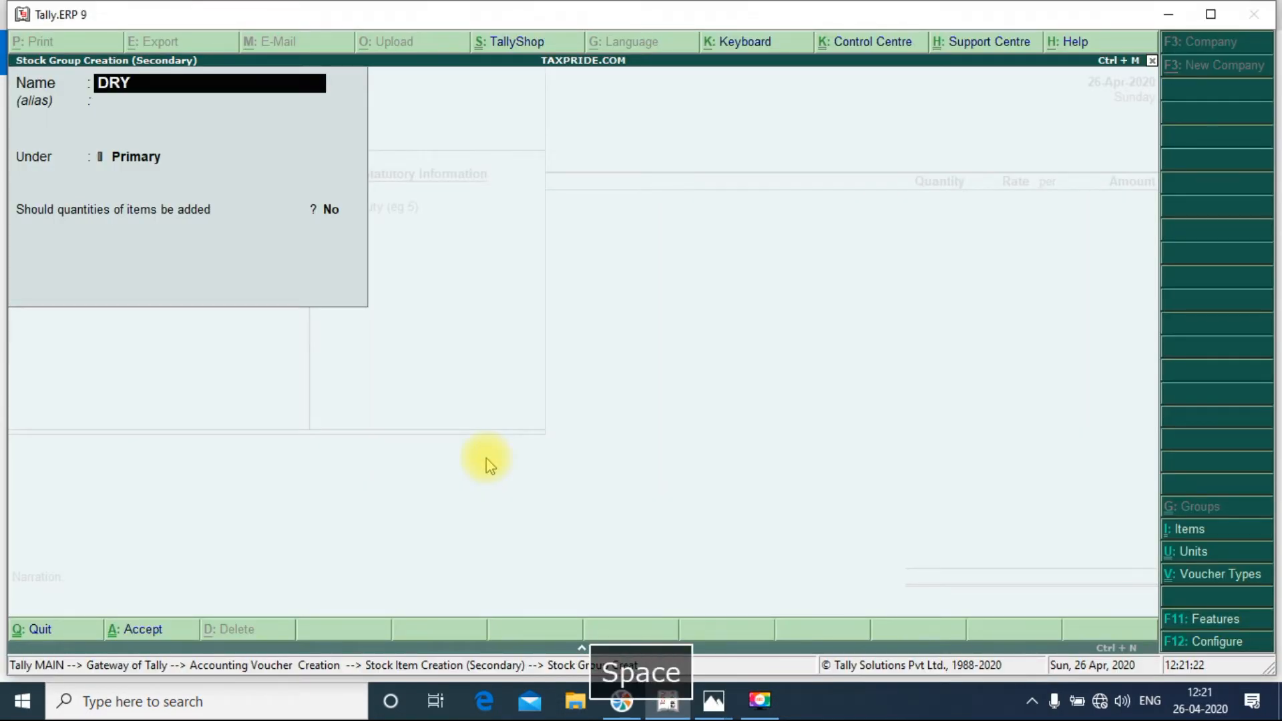
pyautogui.write(' FRUITS')
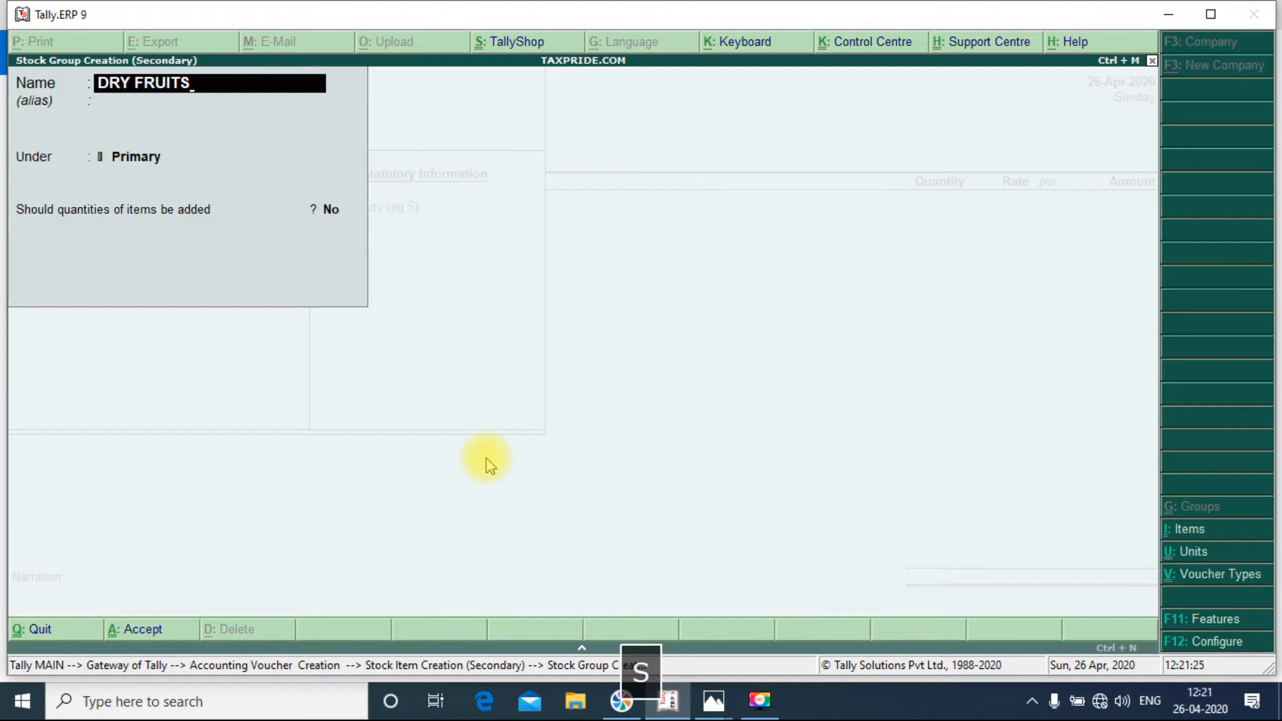
pyautogui.press('Return')
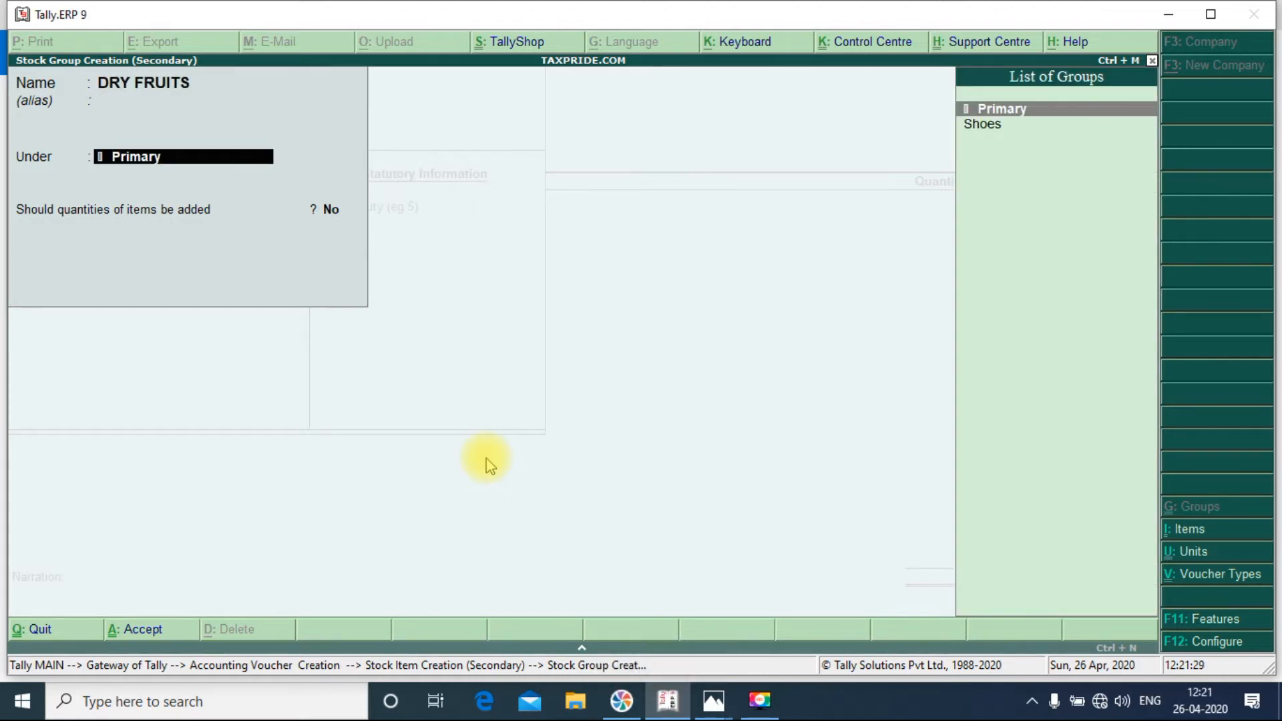
pyautogui.press('Return')
pyautogui.press('Return')
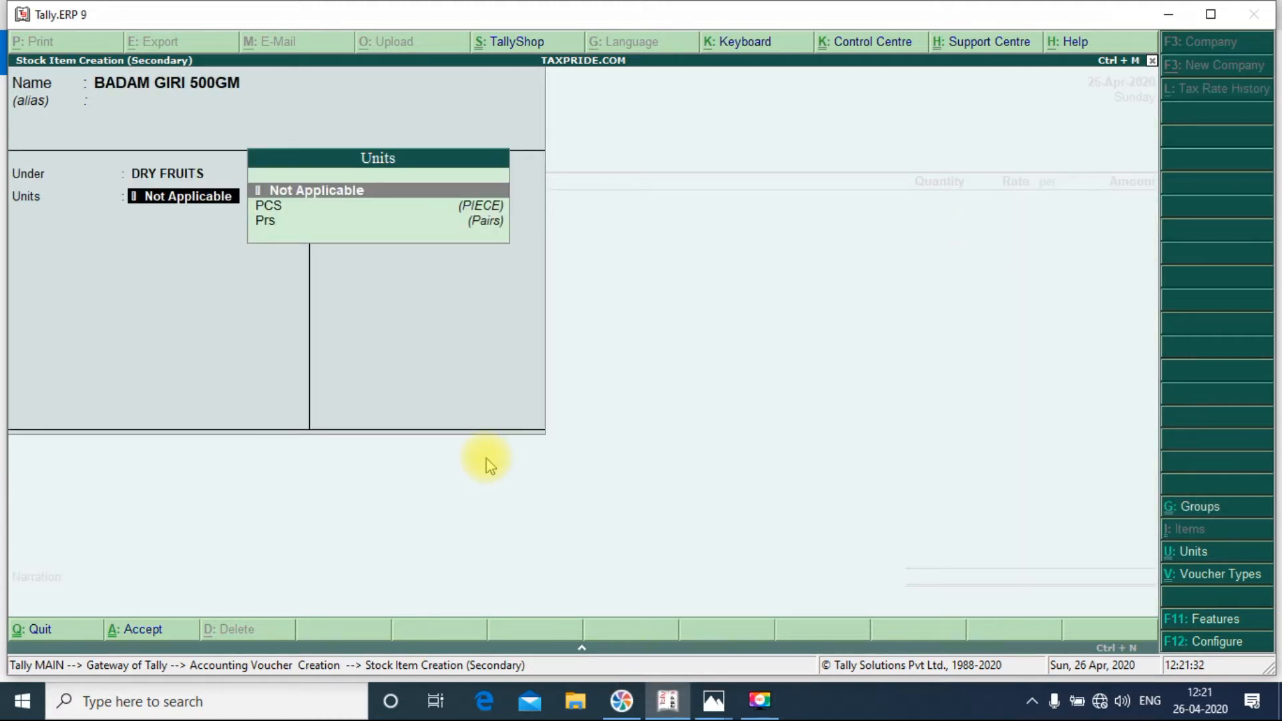
# - Check the invoice image in Photos and create a simple PKT unit with formal name PACKET and 0 decimal places
pyautogui.hotkey('alt', 'Tab')
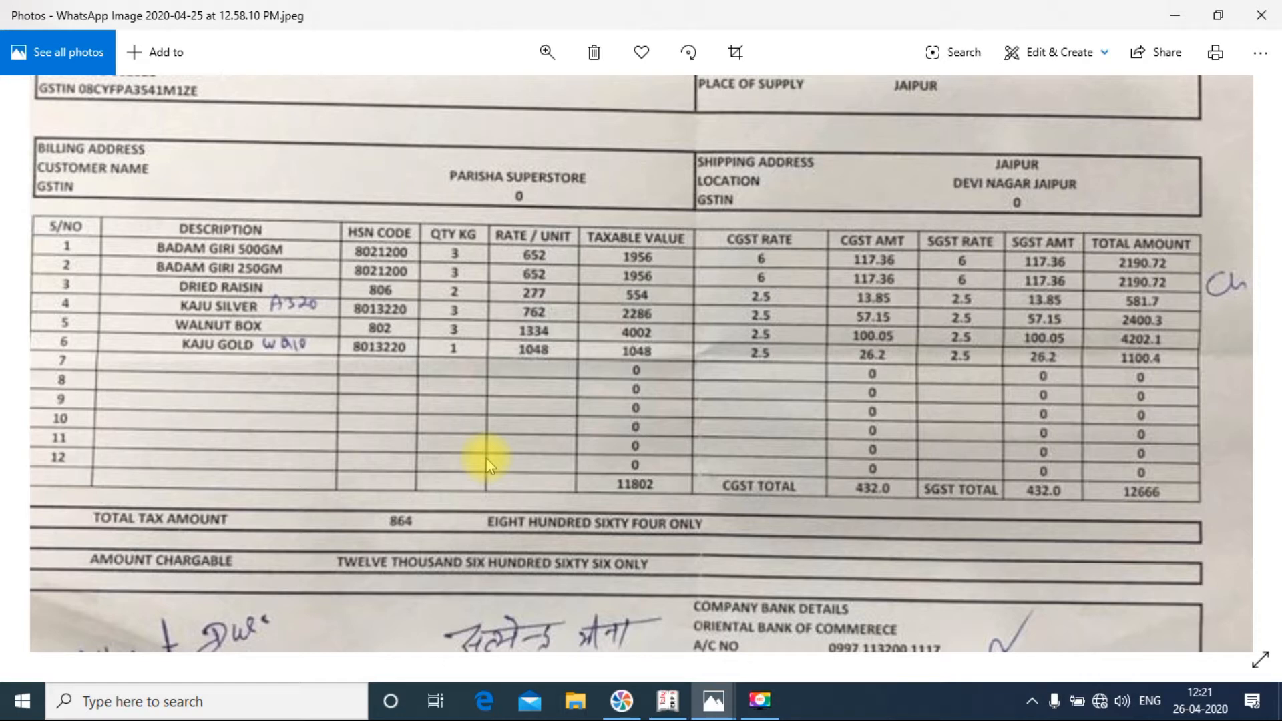
pyautogui.hotkey('alt', 'Tab')
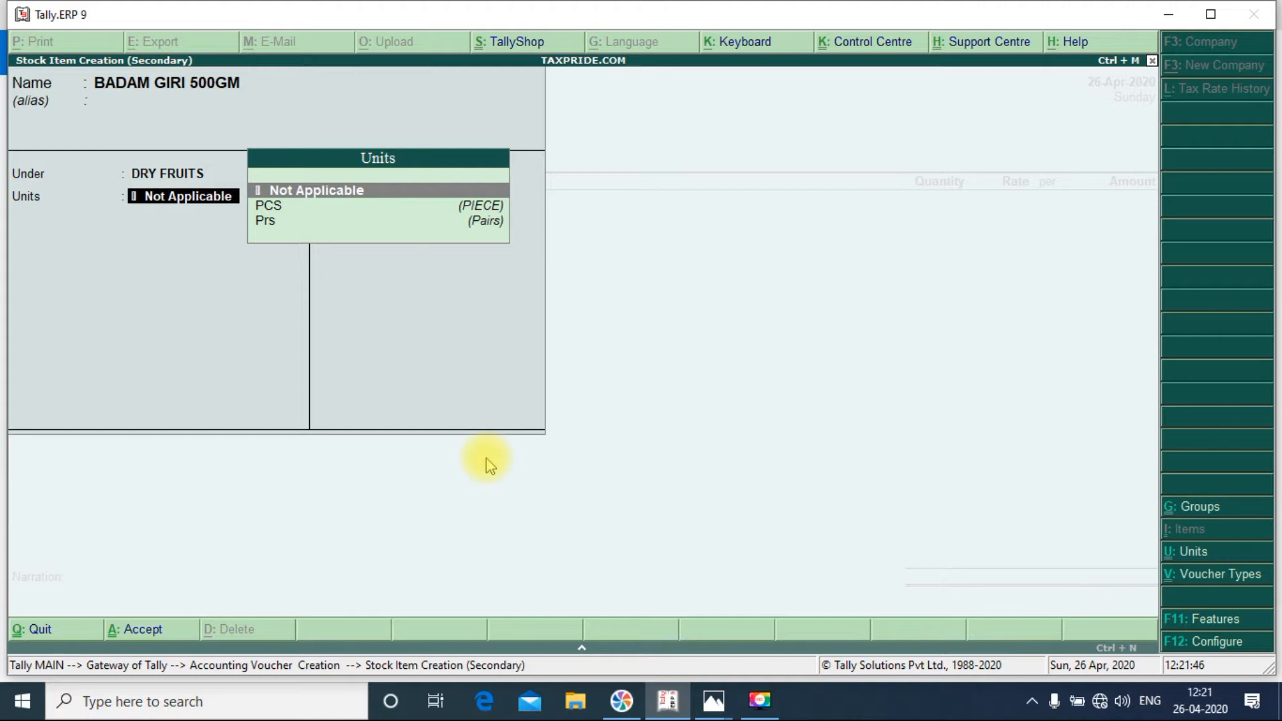
pyautogui.hotkey('alt', 'c')
pyautogui.write('PKT')
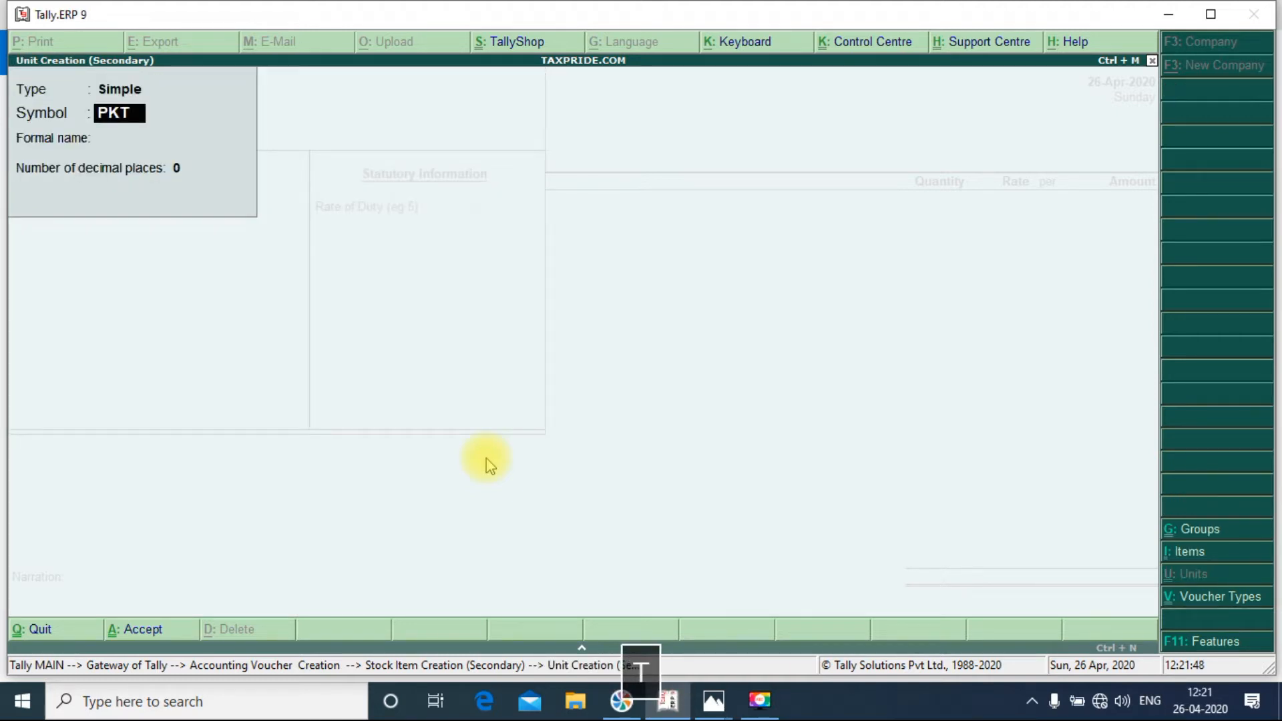
pyautogui.press('Return')
pyautogui.write('PACKET')
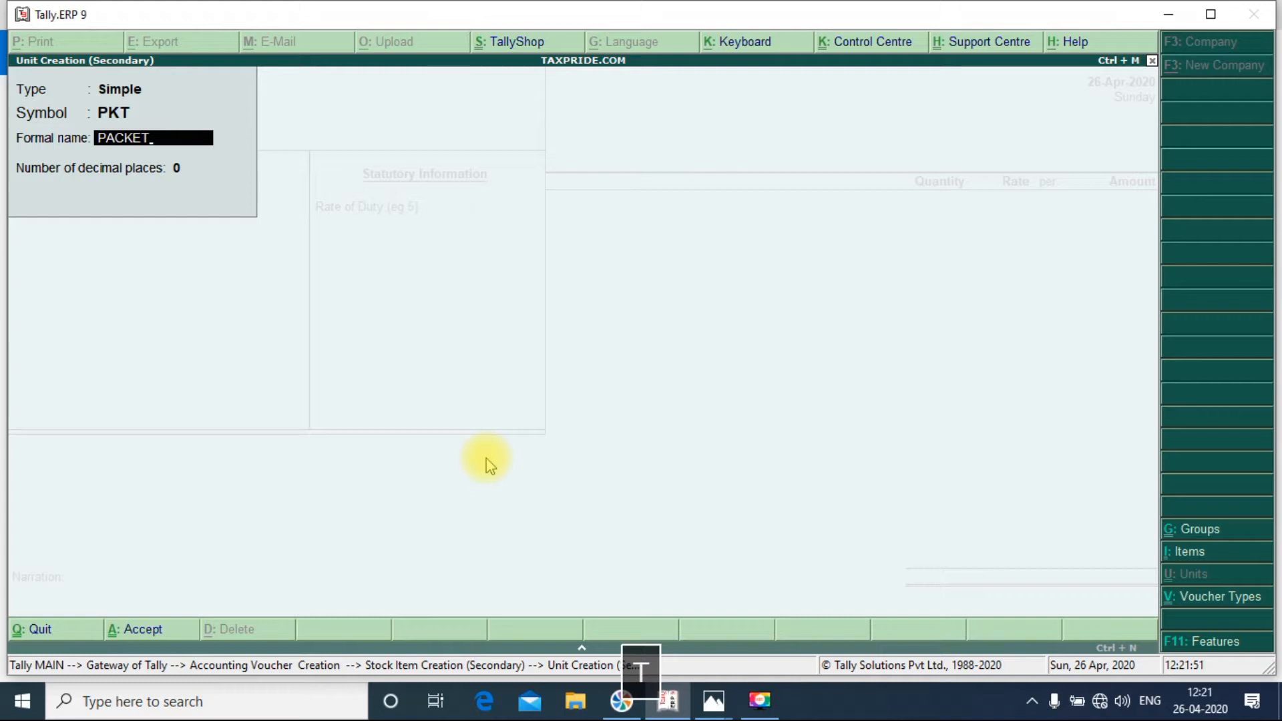
pyautogui.press('Return')
pyautogui.press('Return')
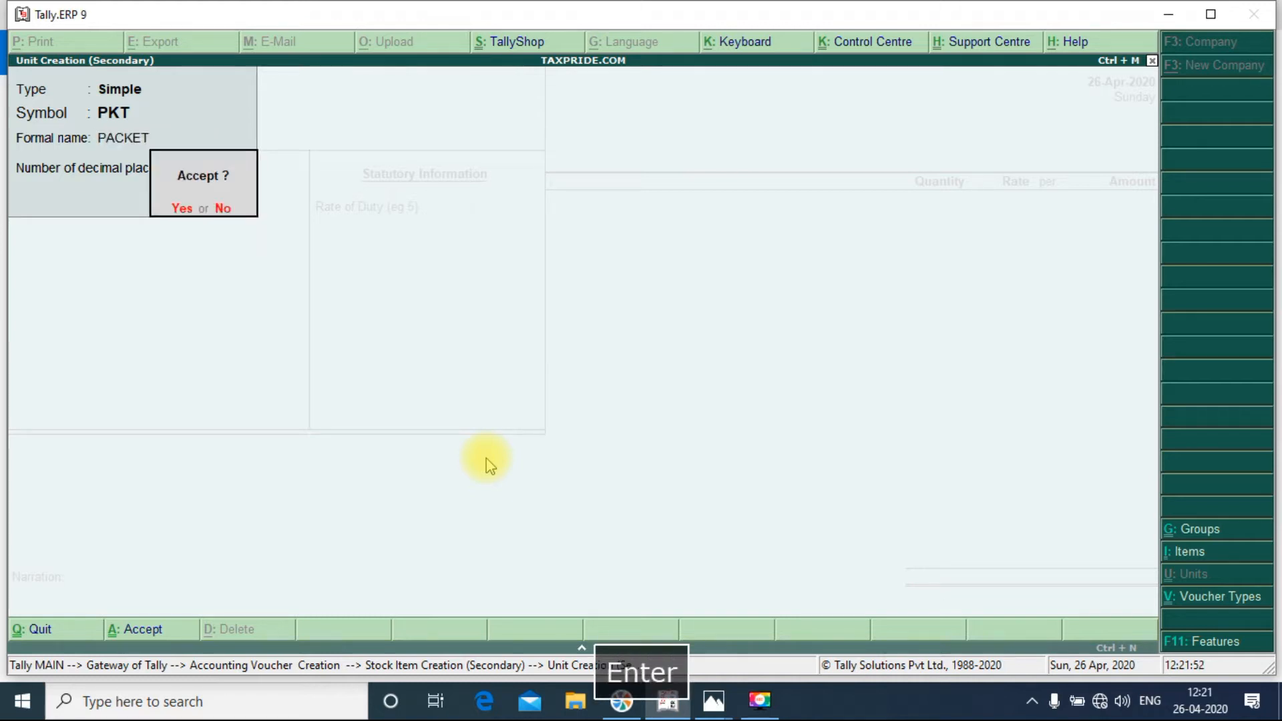
pyautogui.press('Return')
# - Assign PKT as the unit of BADAM GIRI 500GM, keep the duty rate at 0 and save the stock item
pyautogui.press('Return')
pyautogui.press('Return')
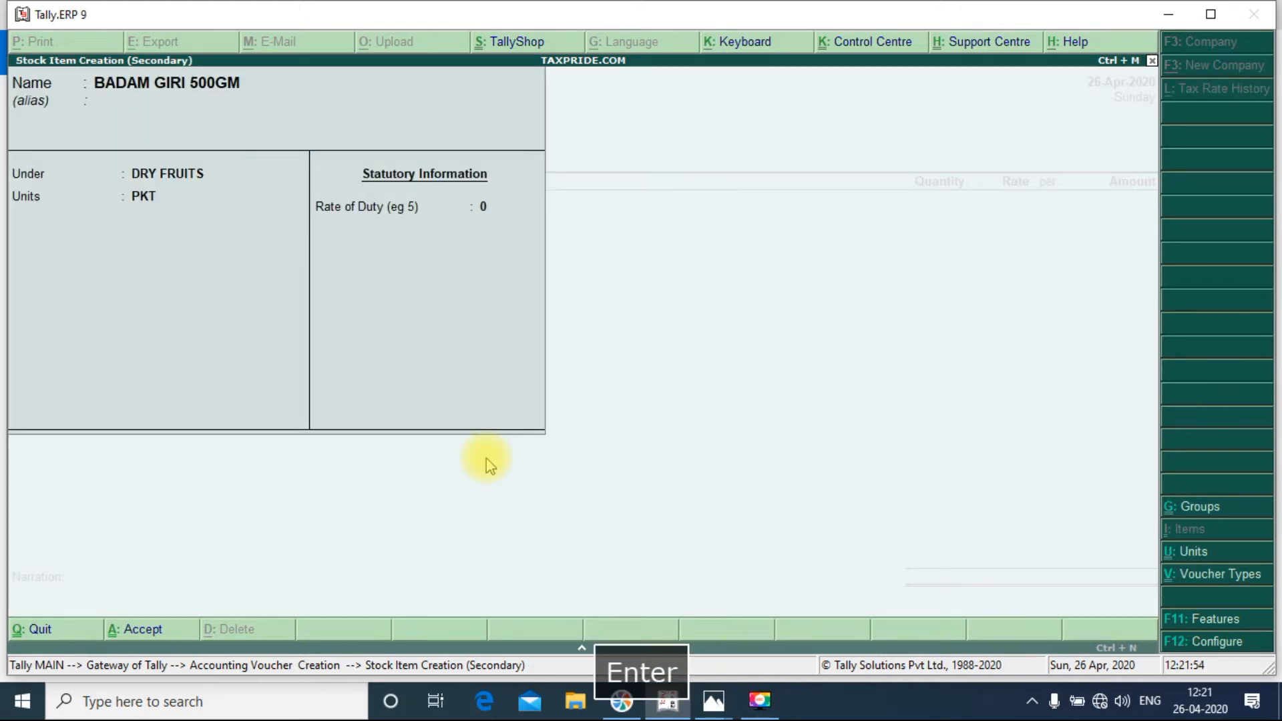
pyautogui.press('Return')
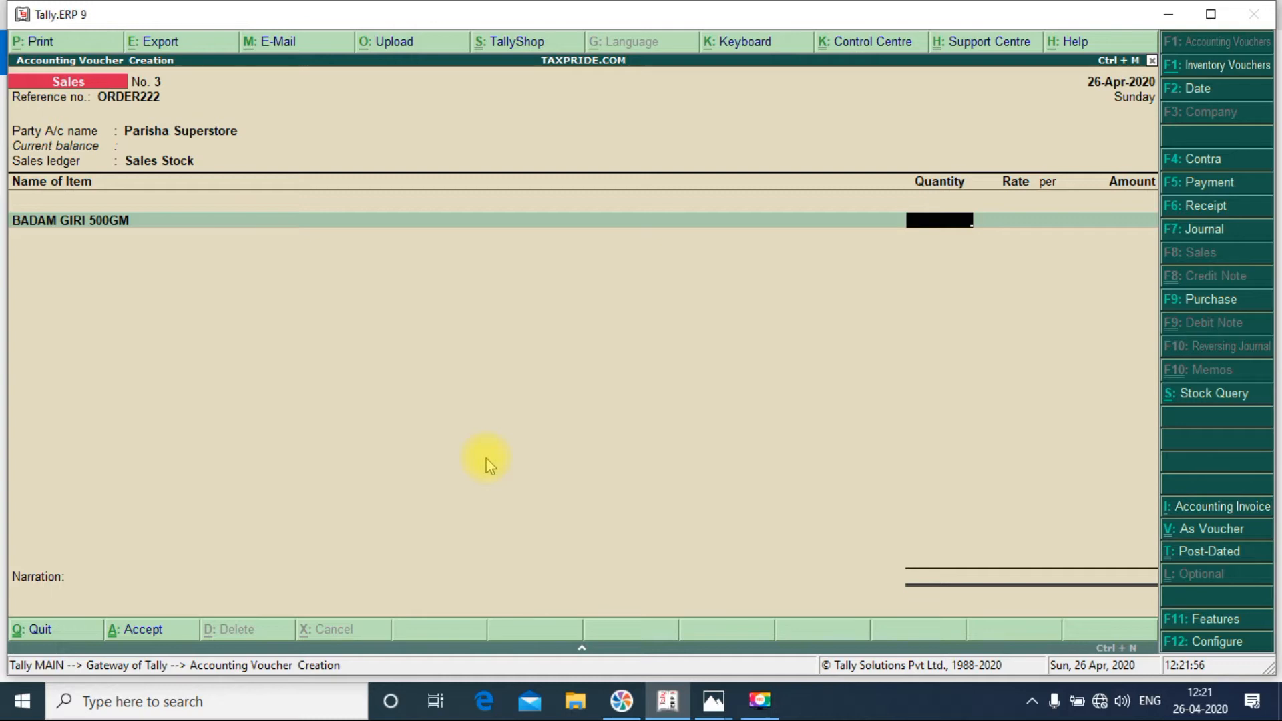
# - Check the invoice image in Photos and enter a quantity of 3 for BADAM GIRI 500GM, dismissing the negative stock warning
pyautogui.hotkey('alt', 'Tab')
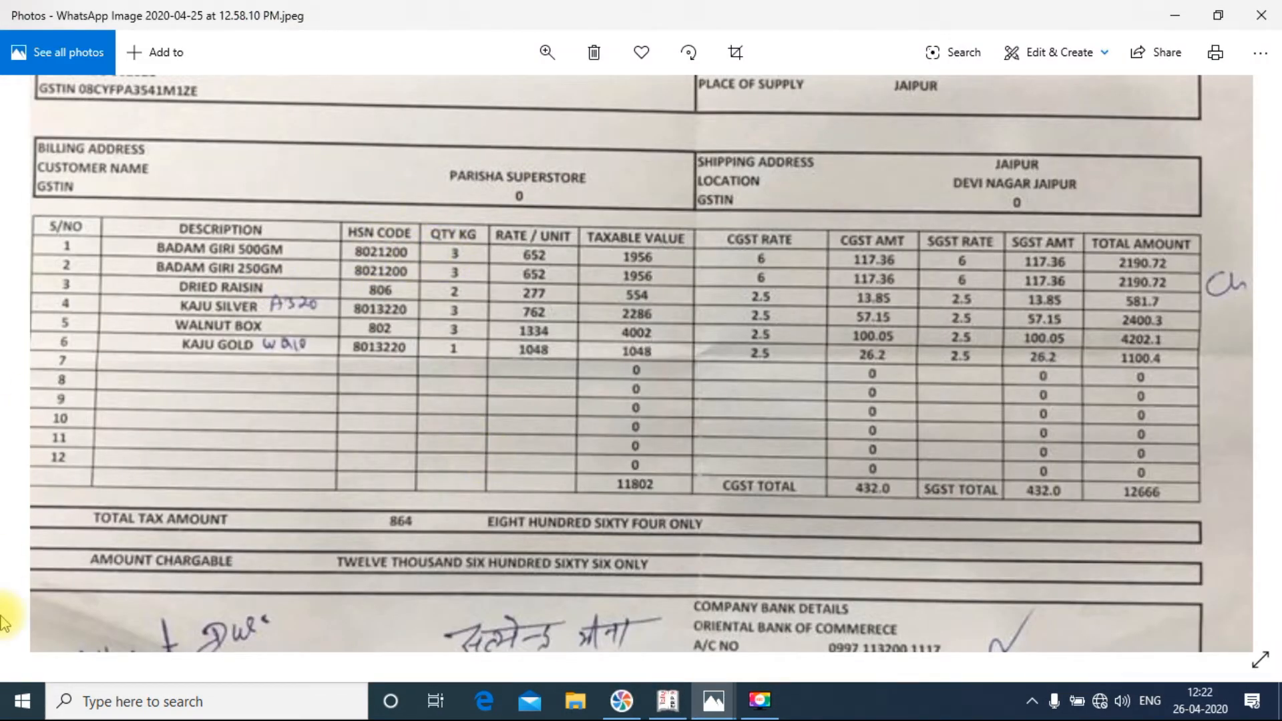
pyautogui.hotkey('alt', 'Tab')
pyautogui.write('3')
pyautogui.press('Return')
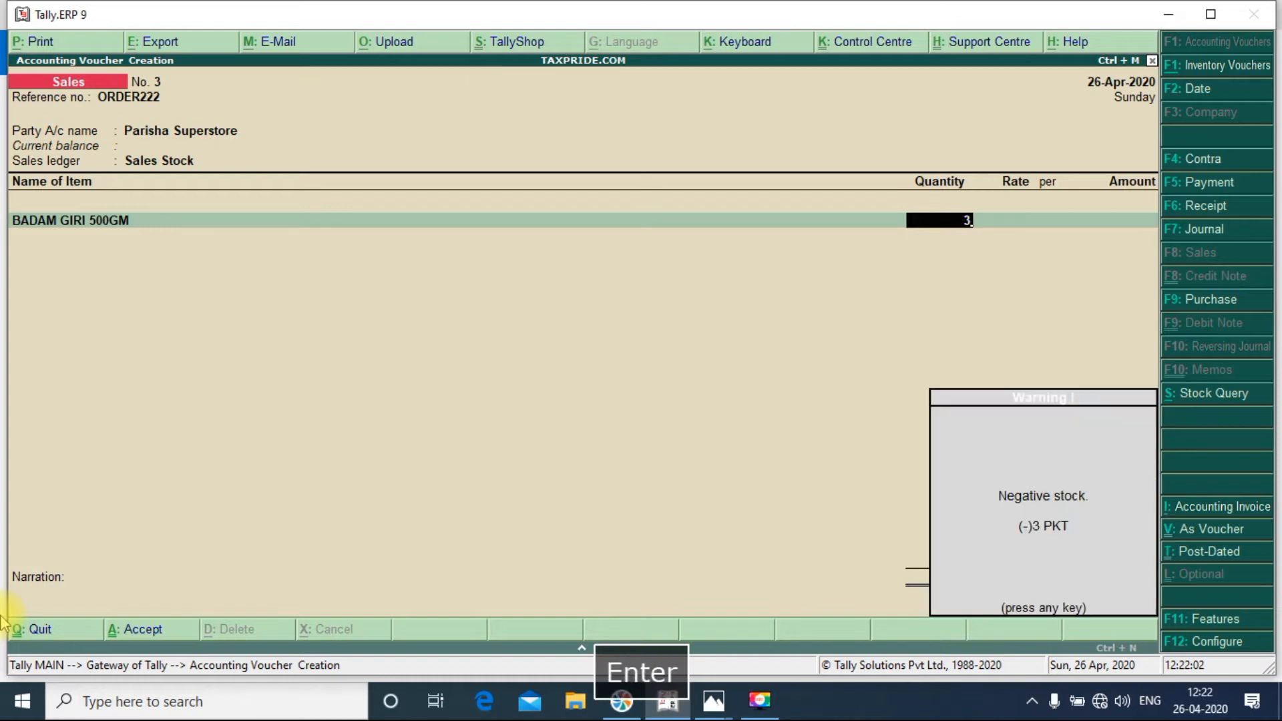
pyautogui.press('Return')
# - Try a quantity of 5 for BADAM GIRI 500GM and dismiss the negative stock warning
pyautogui.hotkey('shift', 'Tab')
pyautogui.press('Return')
pyautogui.hotkey('shift', 'Tab')
pyautogui.hotkey('shift', 'Tab')
pyautogui.press('Return')
pyautogui.press('Return')
pyautogui.hotkey('shift', 'Tab')
pyautogui.write('5')
pyautogui.press('Return')
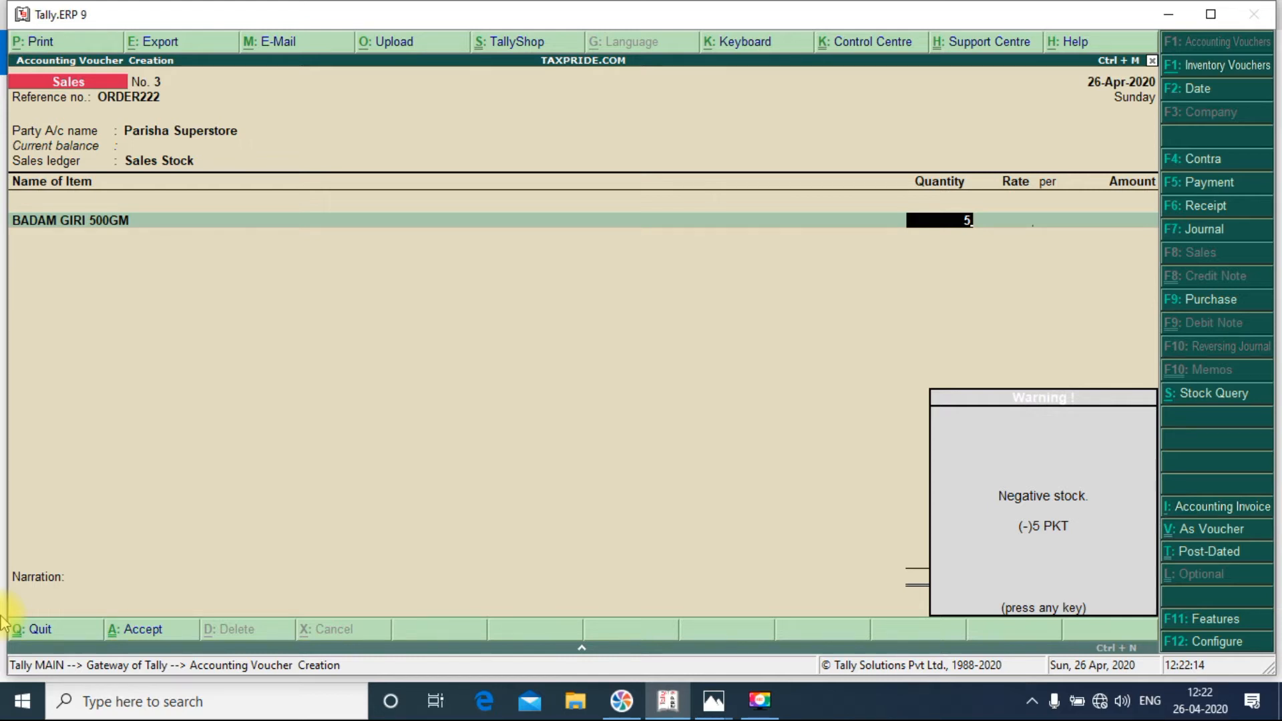
pyautogui.press('Escape')
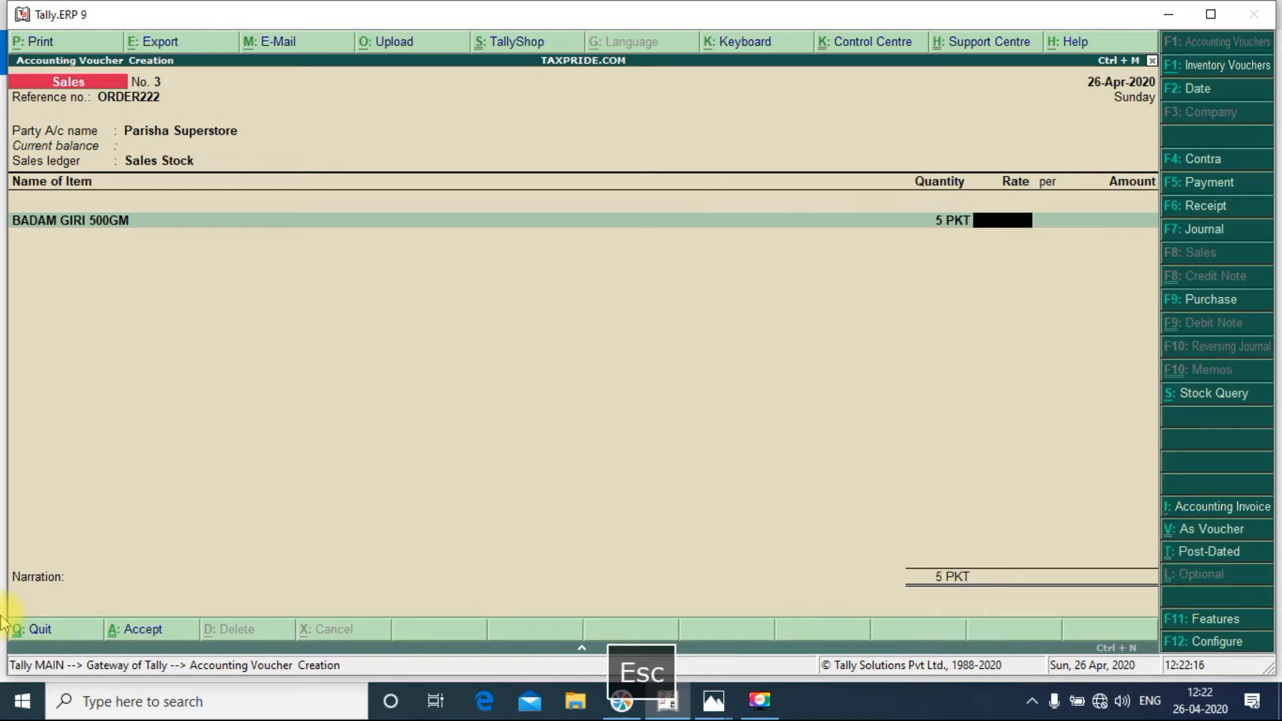
# - Set the BADAM GIRI 500GM quantity back to 3 and enter the invoice's rate of 652 per PKT
pyautogui.press('capslock')
pyautogui.hotkey('shift', 'Tab')
pyautogui.write('3')
pyautogui.press('Return')
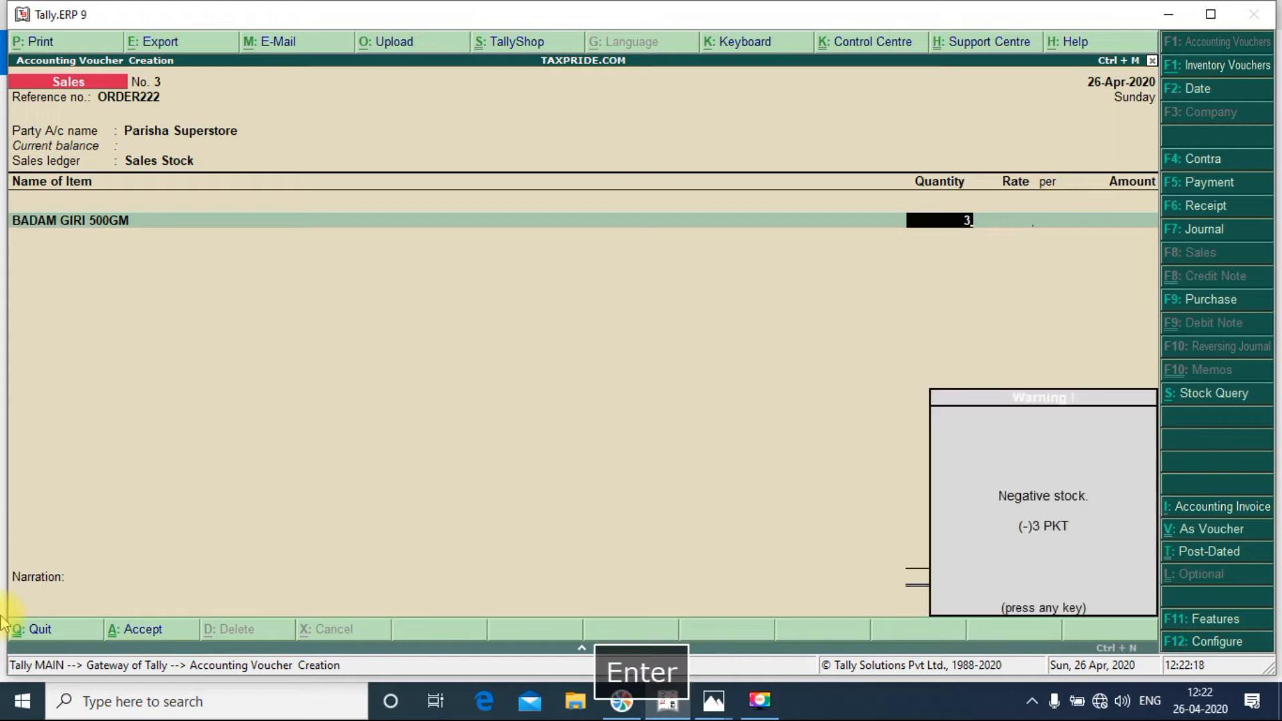
pyautogui.press('Return')
pyautogui.hotkey('alt', 'Tab')
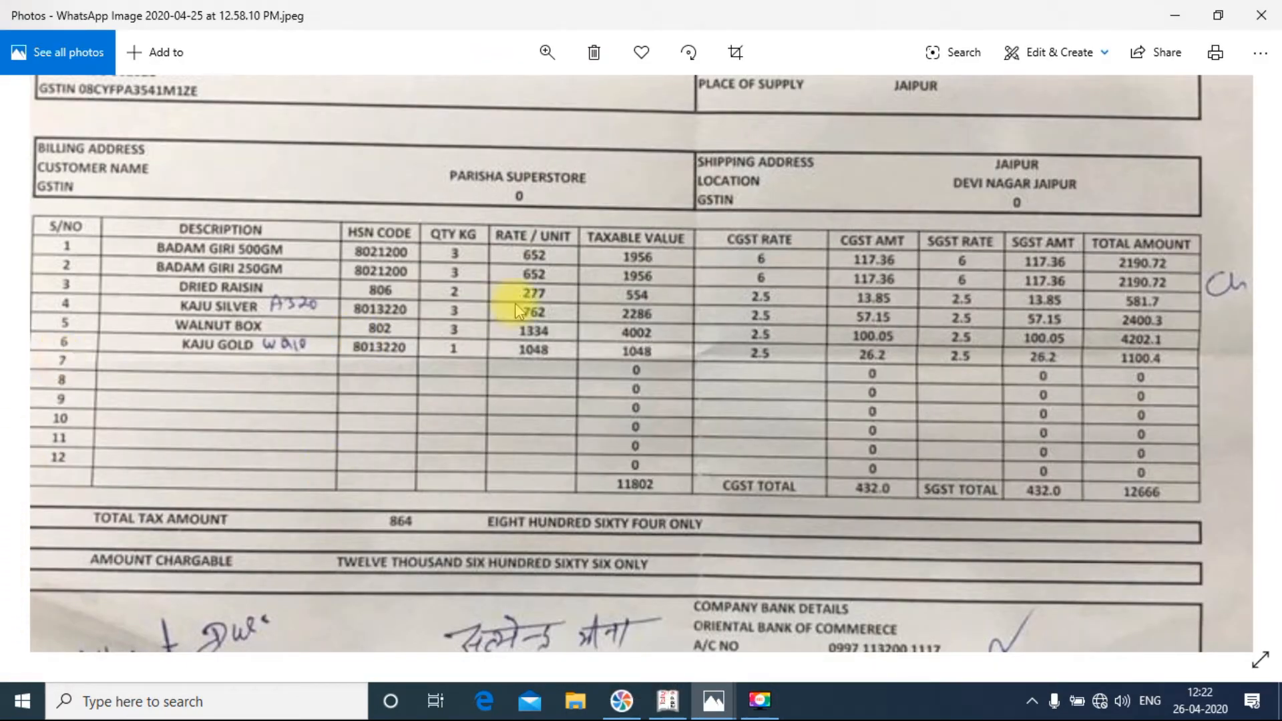
pyautogui.hotkey('alt', 'Tab')
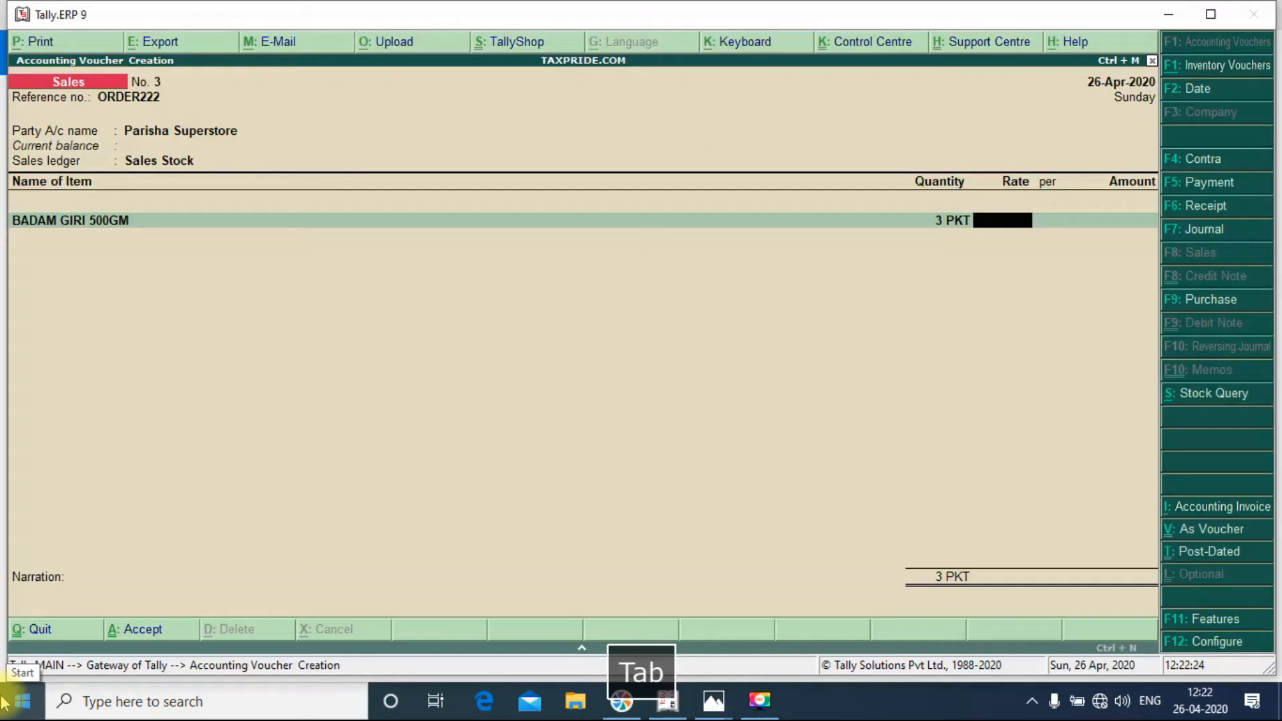
pyautogui.write('652')
pyautogui.press('Return')
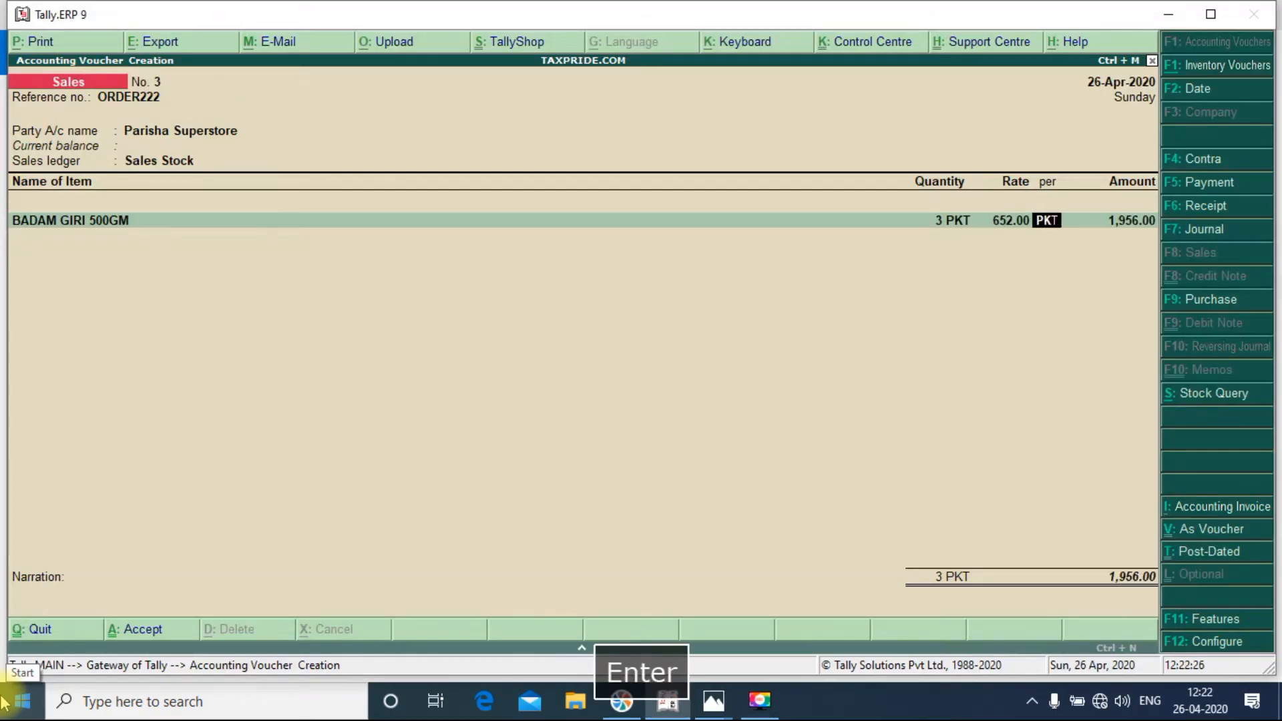
pyautogui.press('Return')
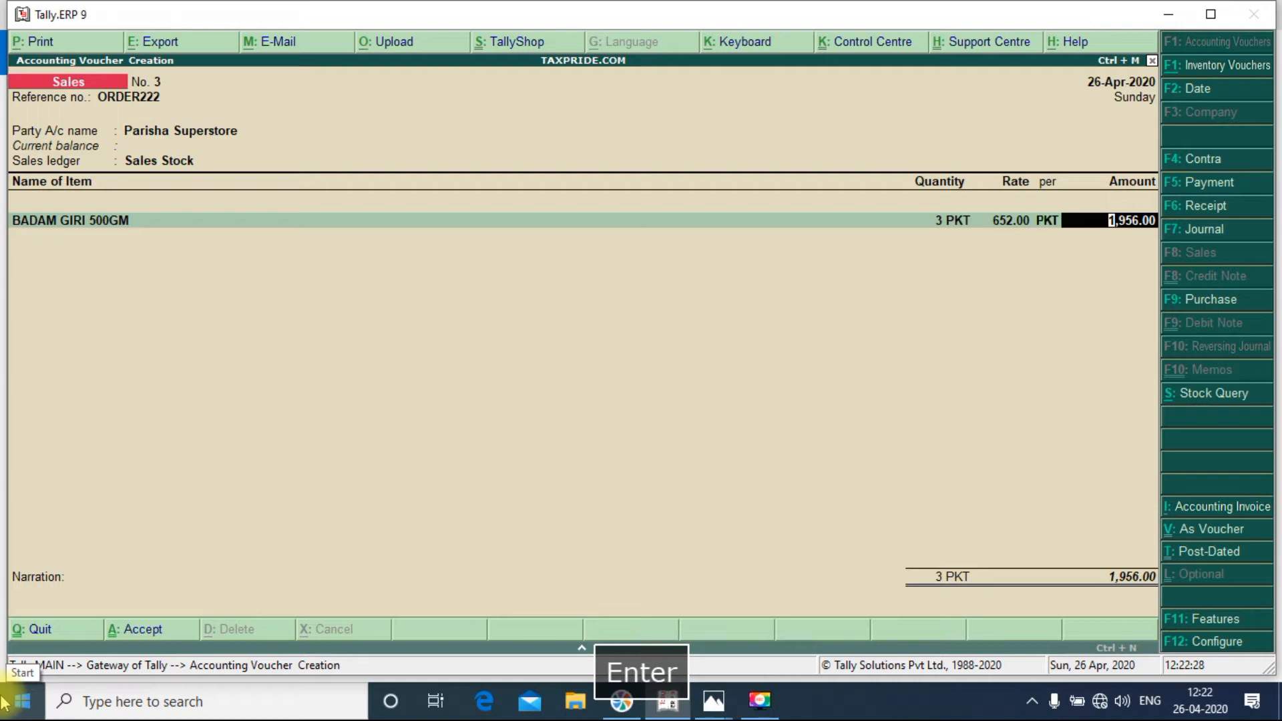
# - Look up the tax-inclusive total on the invoice image and set the BADAM GIRI 500GM amount to 2190.72
pyautogui.hotkey('alt', 'Tab')
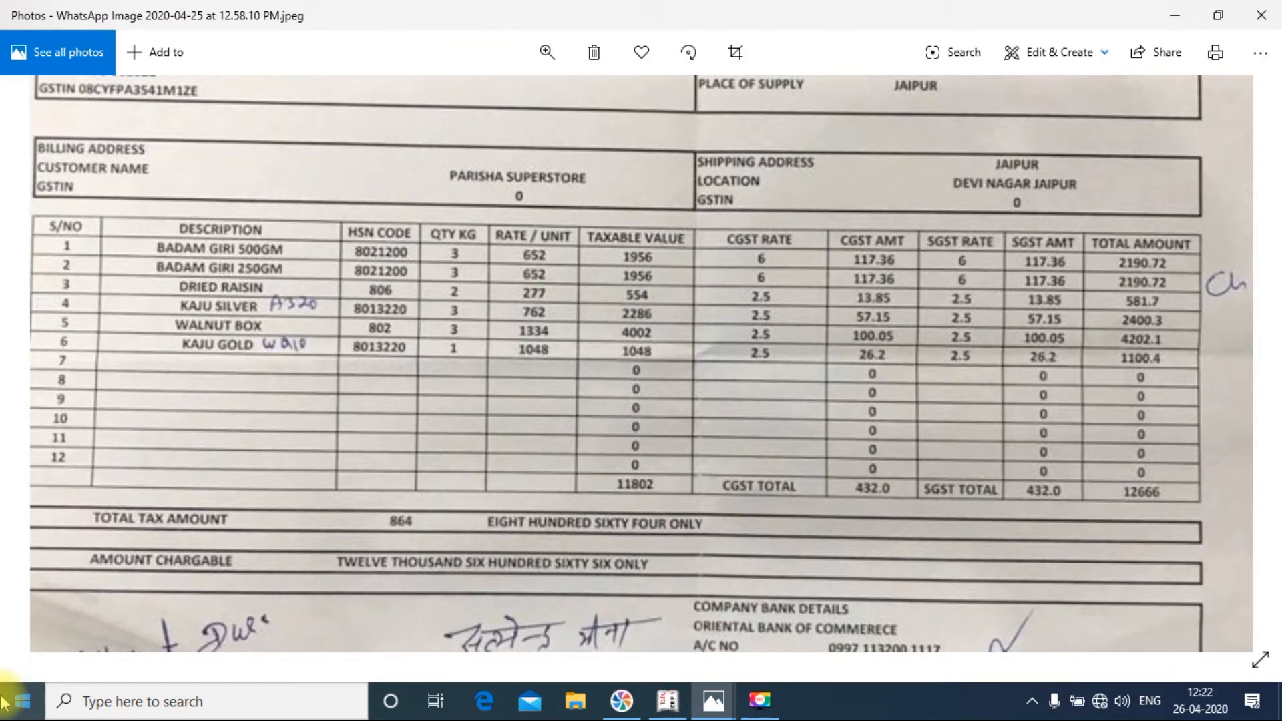
pyautogui.hotkey('alt', 'Tab')
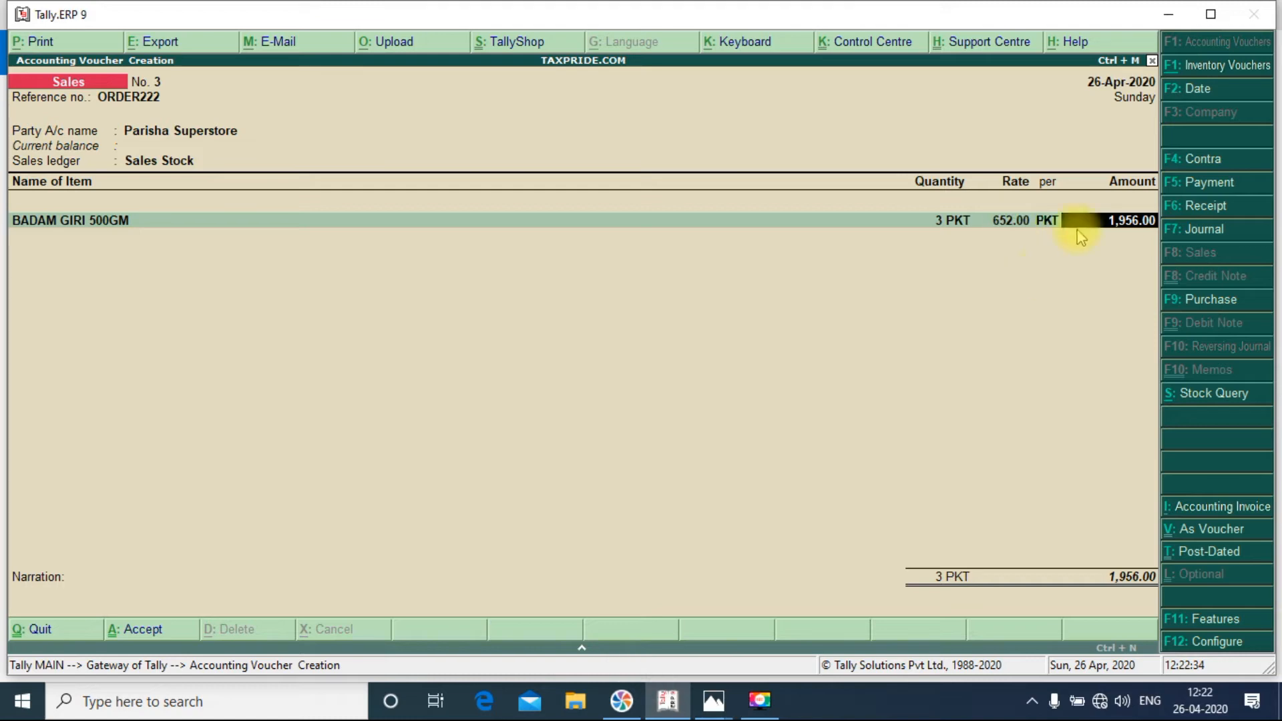
pyautogui.hotkey('alt', 'Tab')
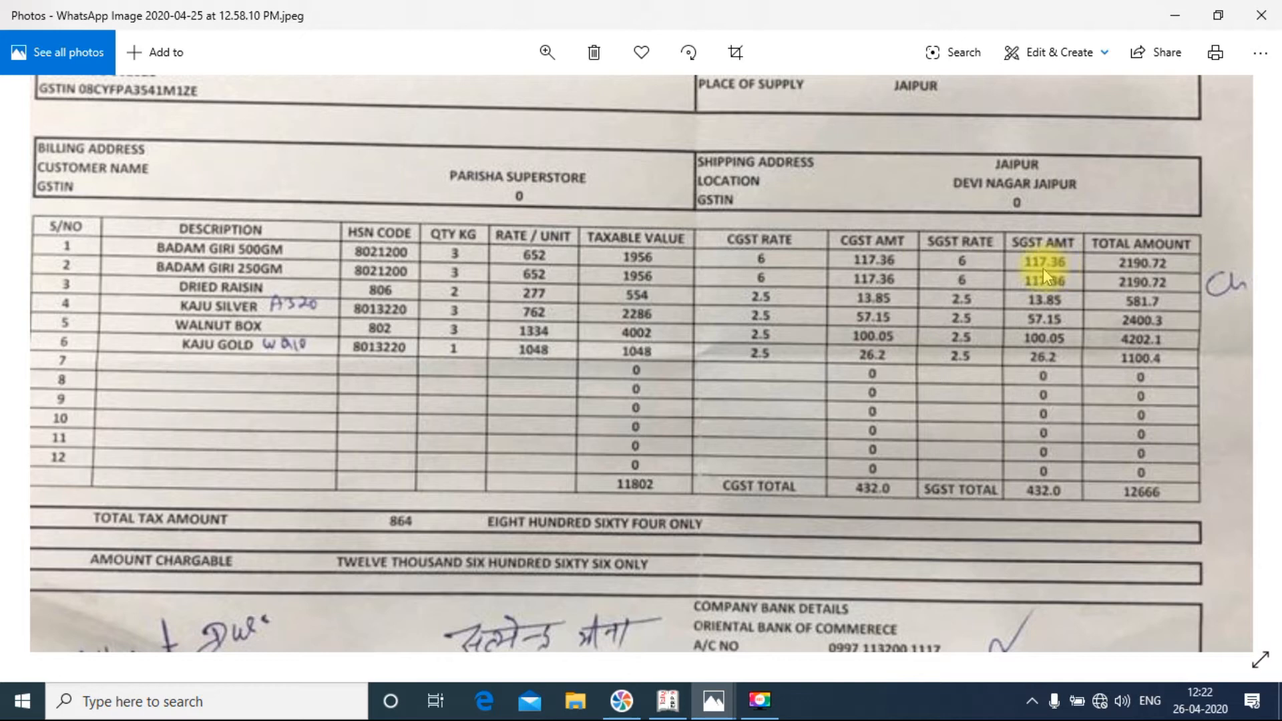
pyautogui.hotkey('alt', 'Tab')
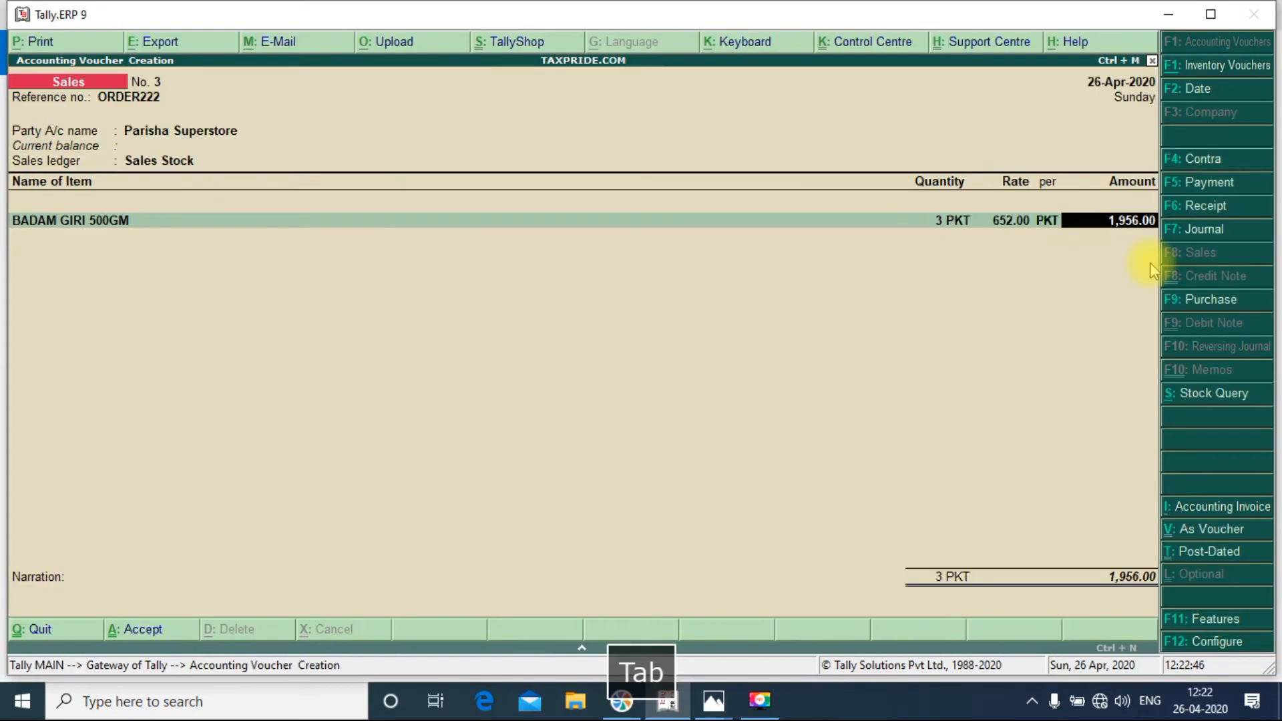
pyautogui.write('2190.72')
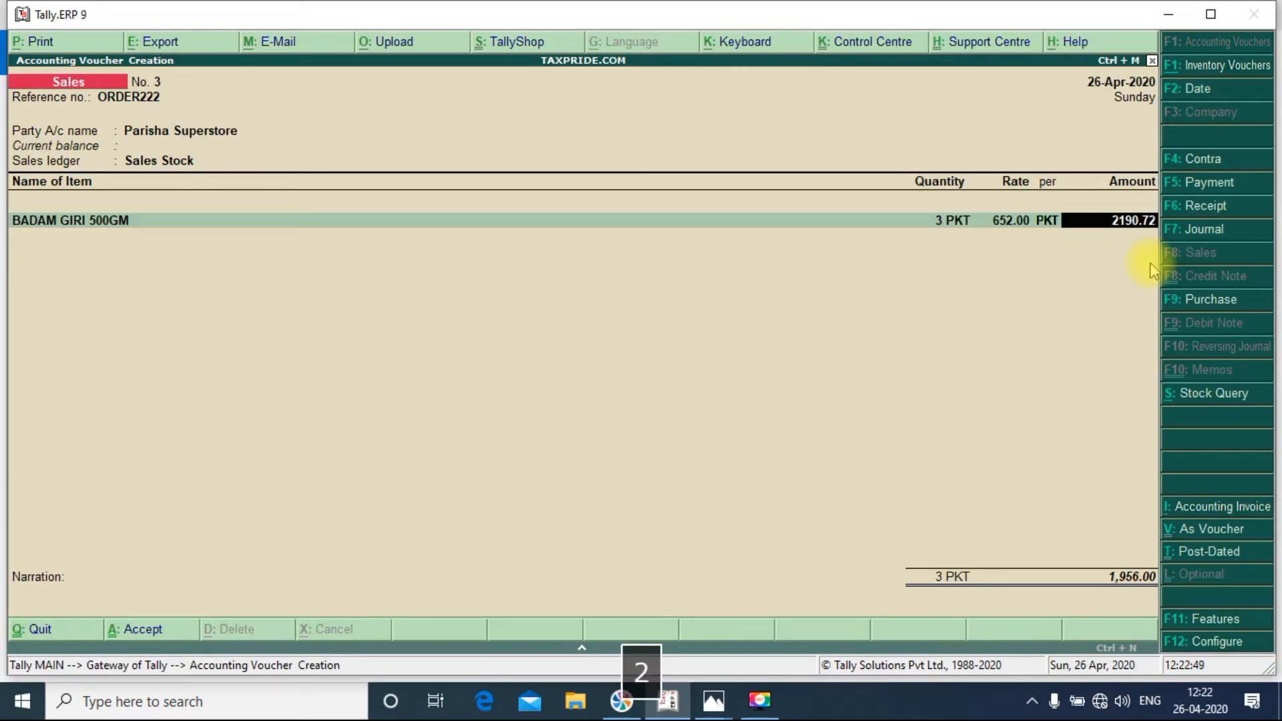
pyautogui.press('Return')
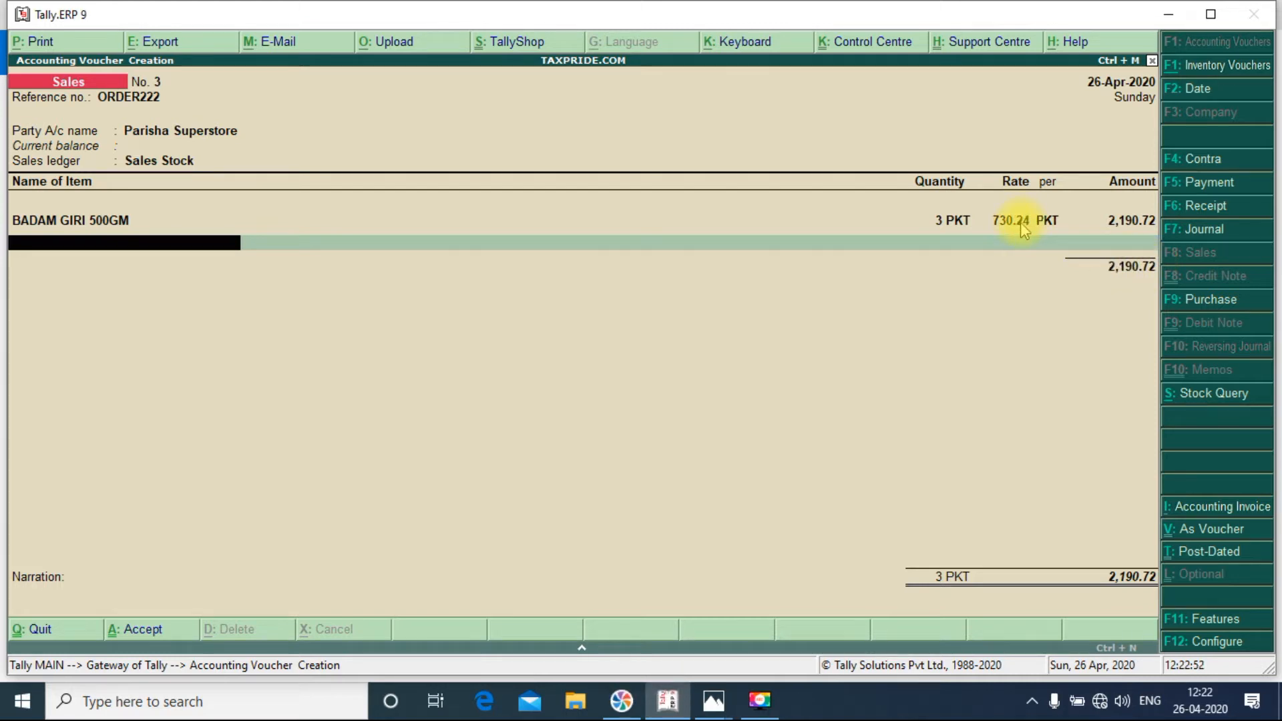
# - Check the next invoice line and create the stock item BADAM GIRI 250 GM under DRY FRUITS with unit PKT and duty rate 0
pyautogui.hotkey('alt', 'Tab')
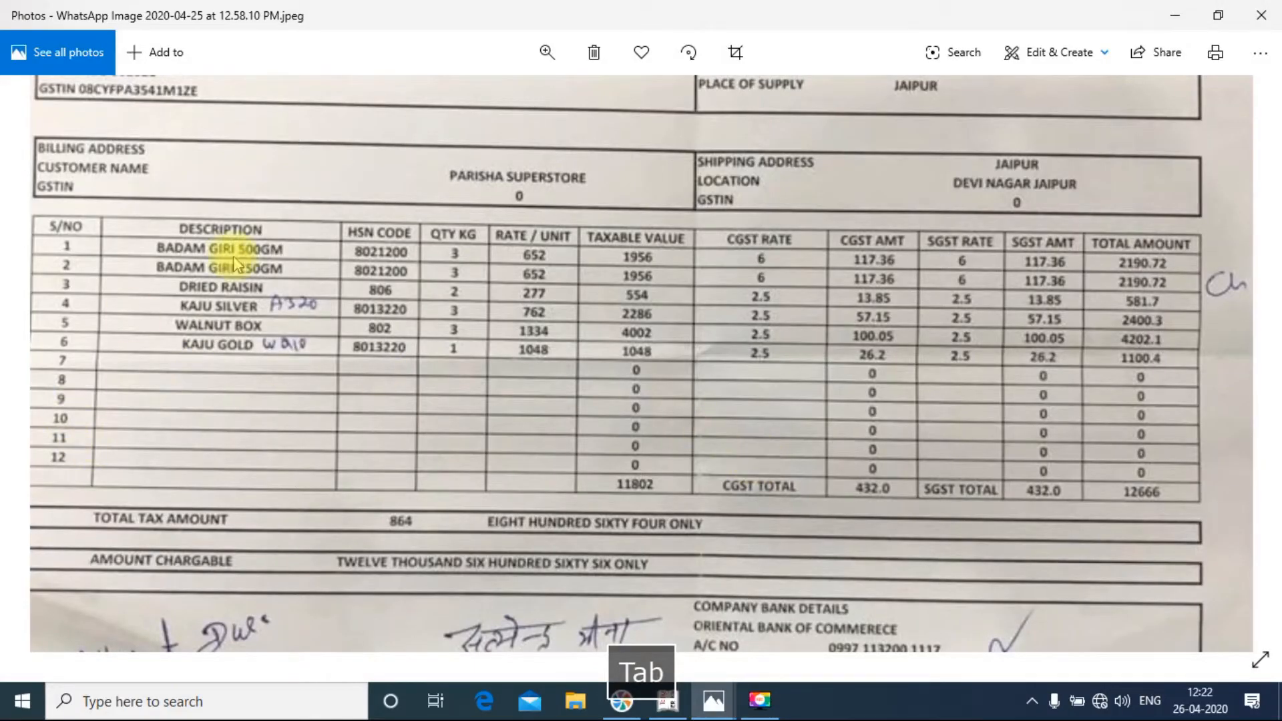
pyautogui.hotkey('alt', 'Tab')
pyautogui.hotkey('alt', 'c')
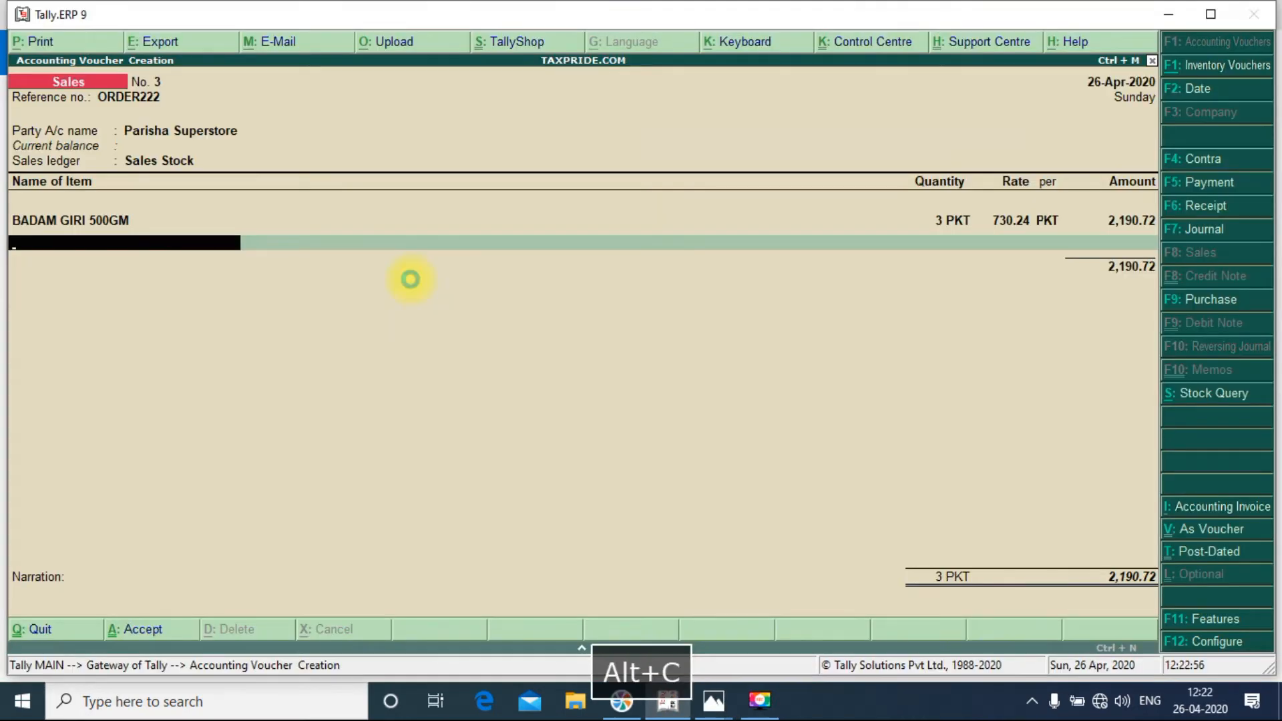
pyautogui.write('BADAM')
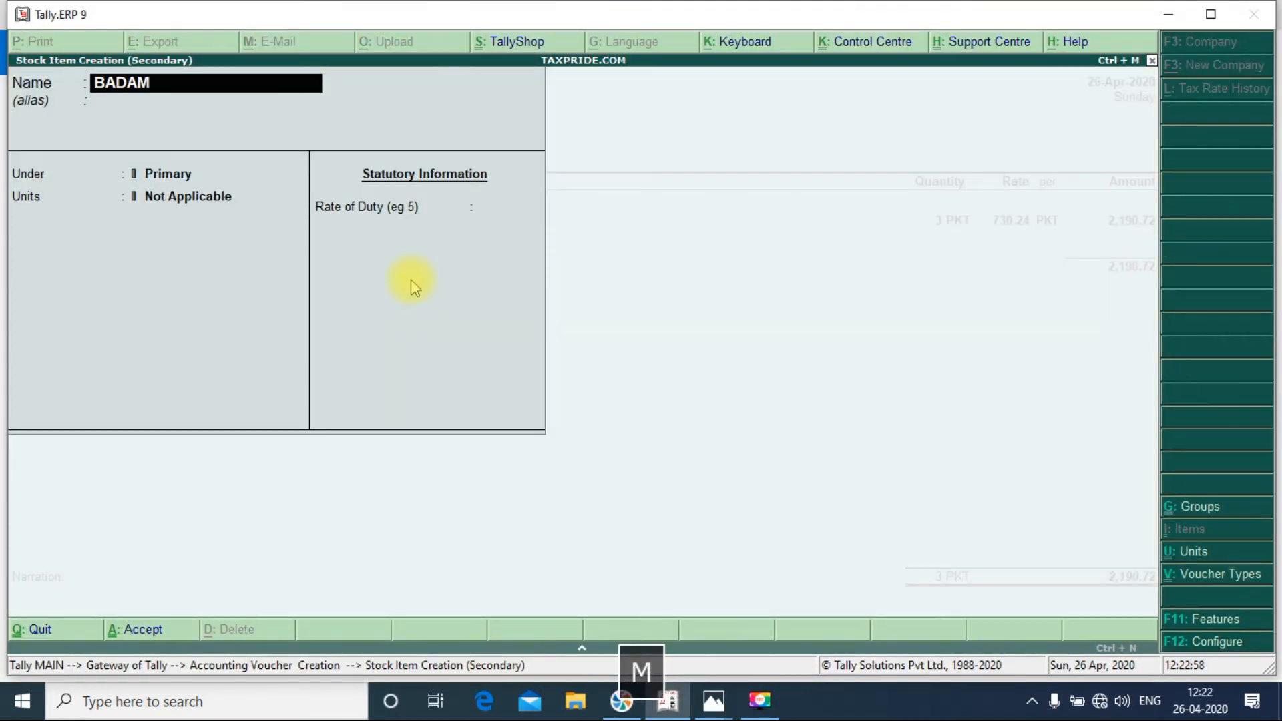
pyautogui.write(' GIRI 250 GM')
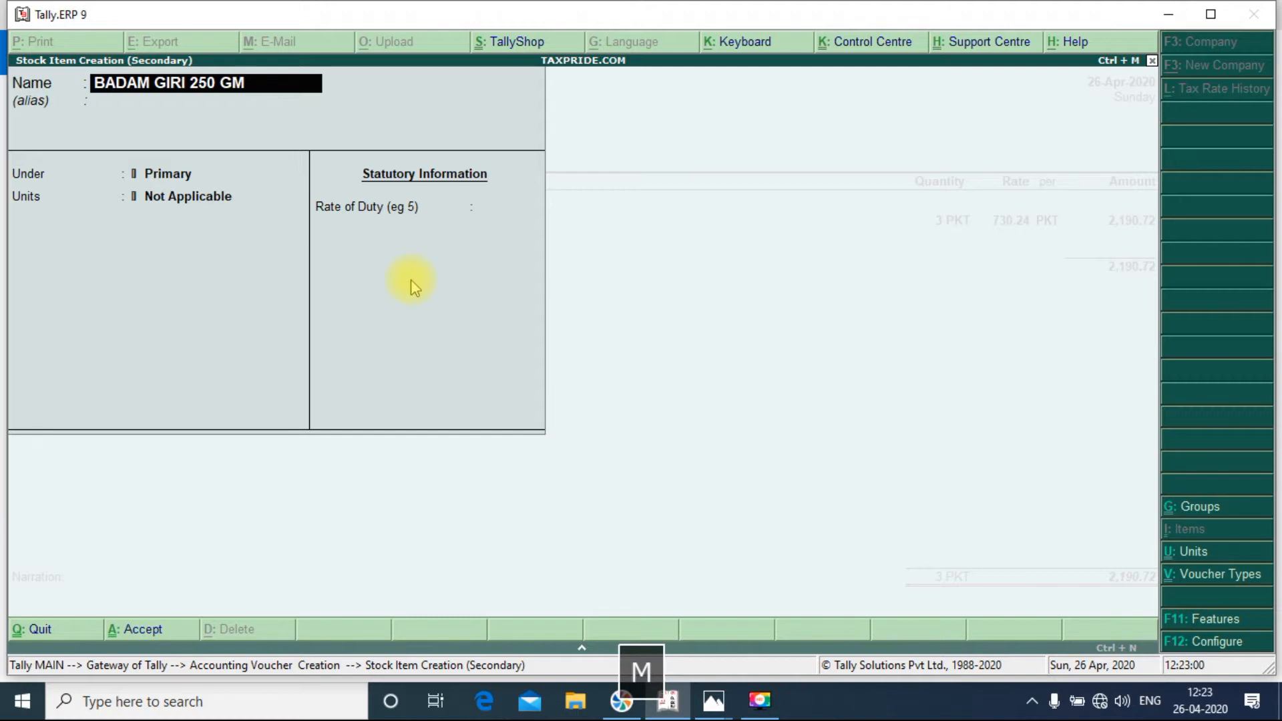
pyautogui.press('Return')
pyautogui.press('Down')
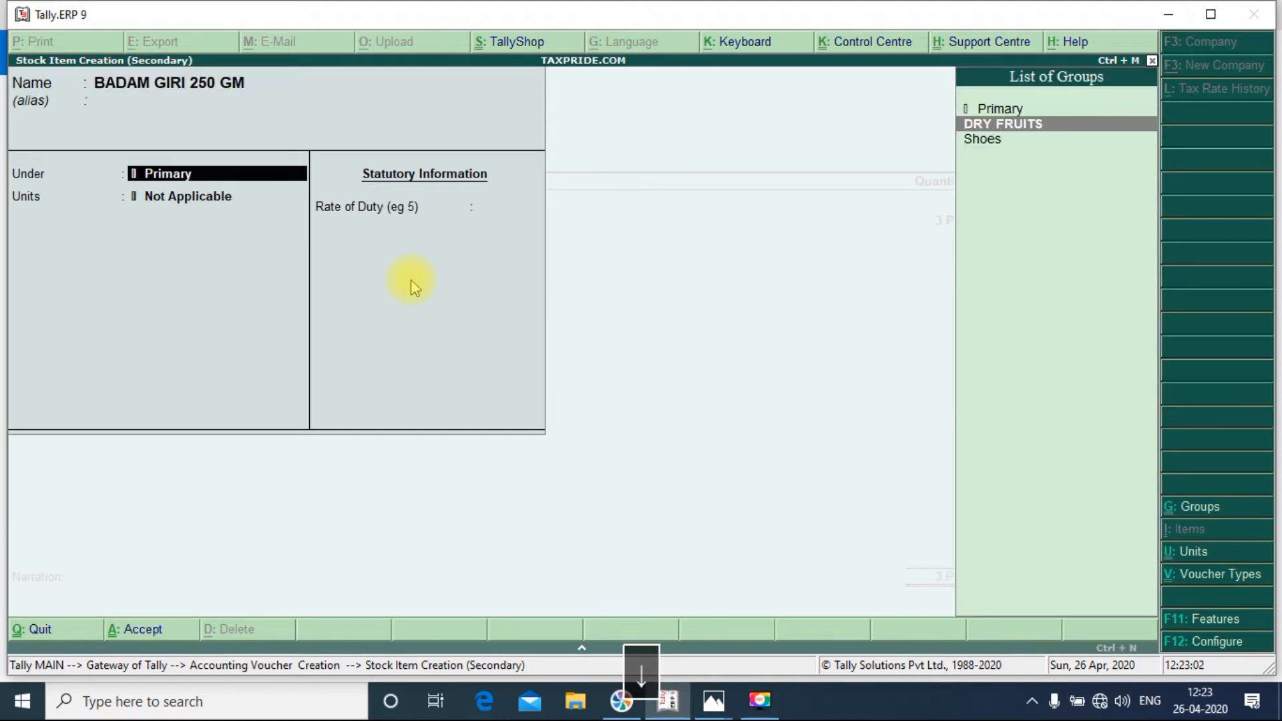
pyautogui.press('Return')
pyautogui.press('Return')
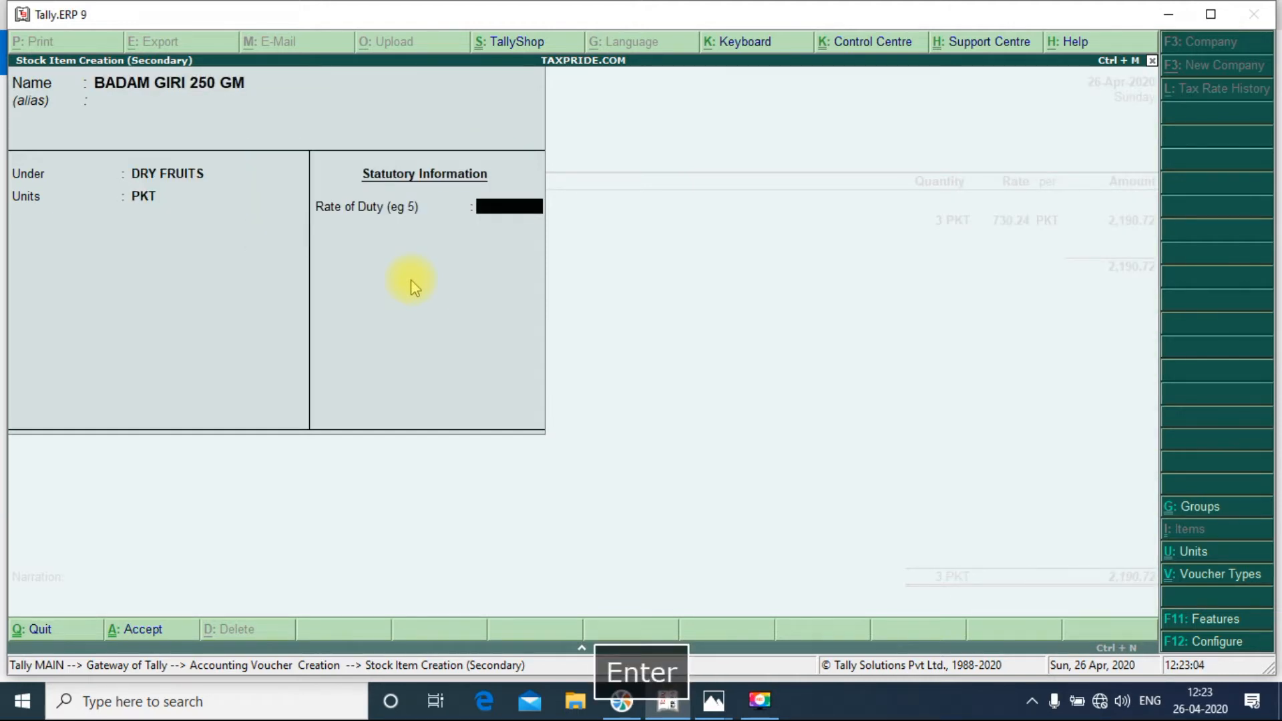
pyautogui.press('Return')
pyautogui.press('Return')
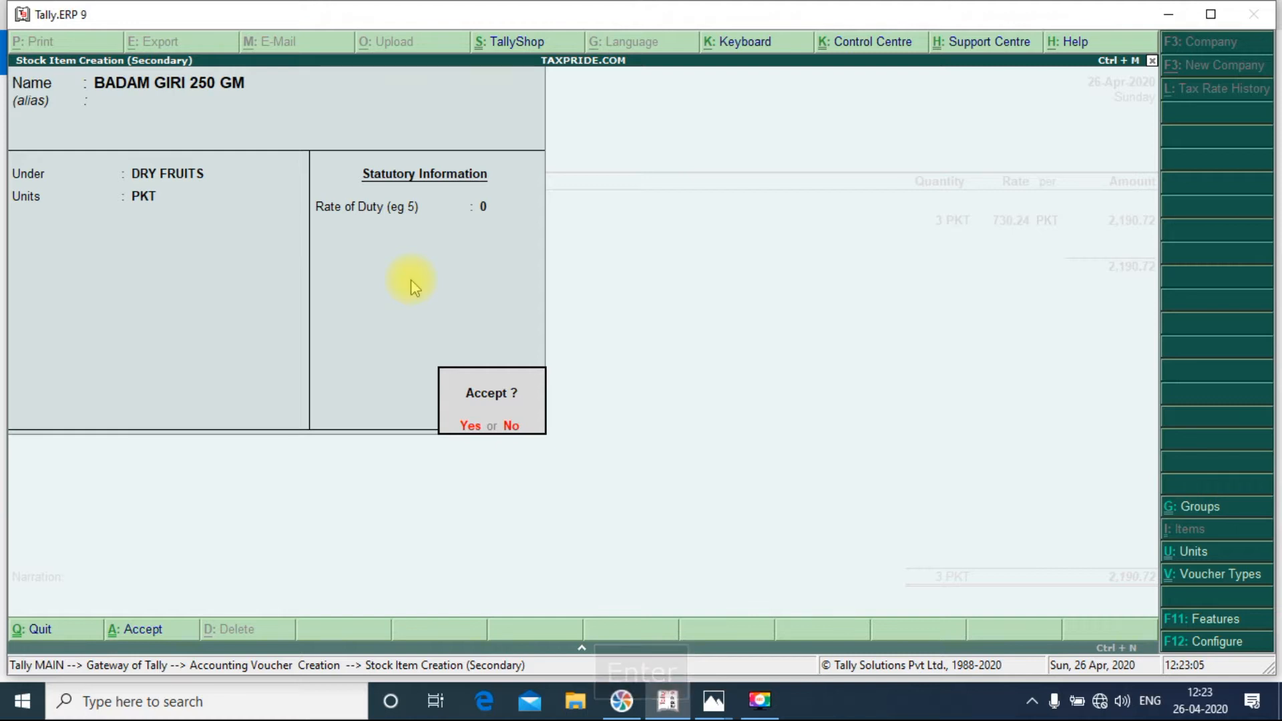
# - Enter BADAM GIRI 250 GM with a quantity of 3 and an amount of 2190.72, leaving the rate blank, as per the invoice
pyautogui.hotkey('alt', 'Tab')
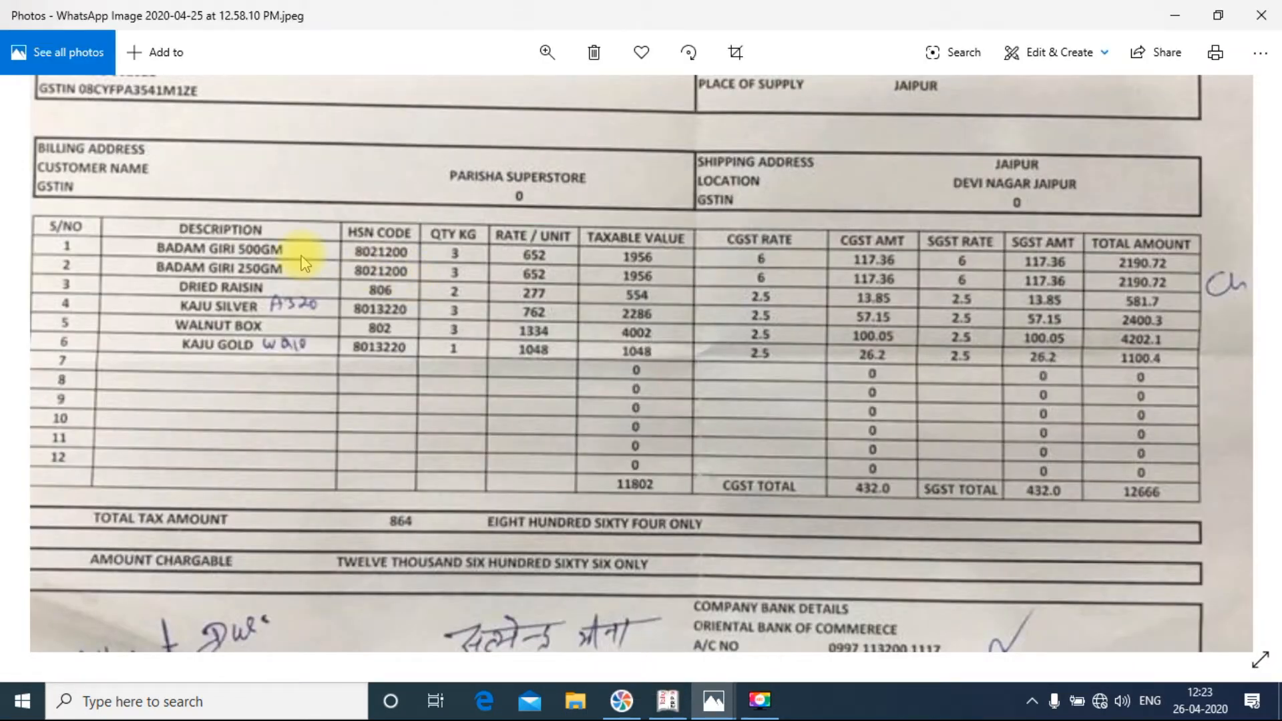
pyautogui.hotkey('alt', 'Tab')
pyautogui.write('3')
pyautogui.press('Return')
pyautogui.press('Return')
pyautogui.press('Return')
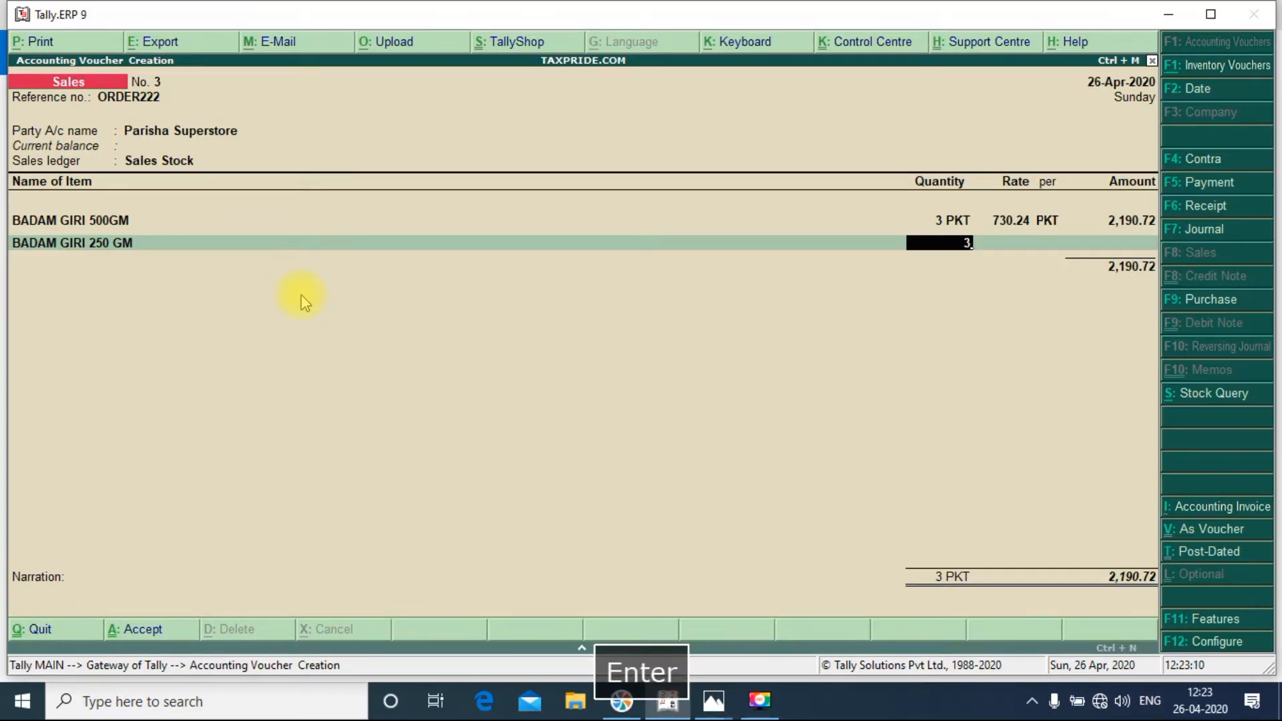
pyautogui.hotkey('alt', 'Tab')
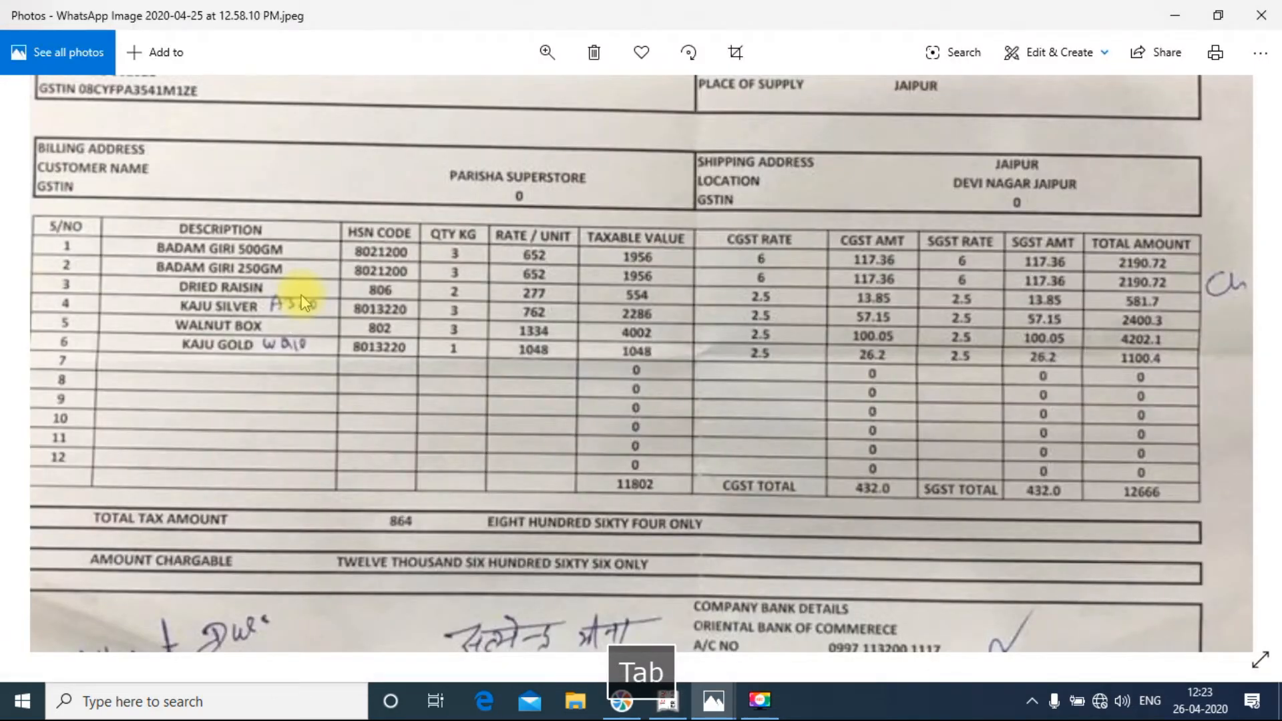
pyautogui.hotkey('alt', 'Tab')
pyautogui.write('2190.72')
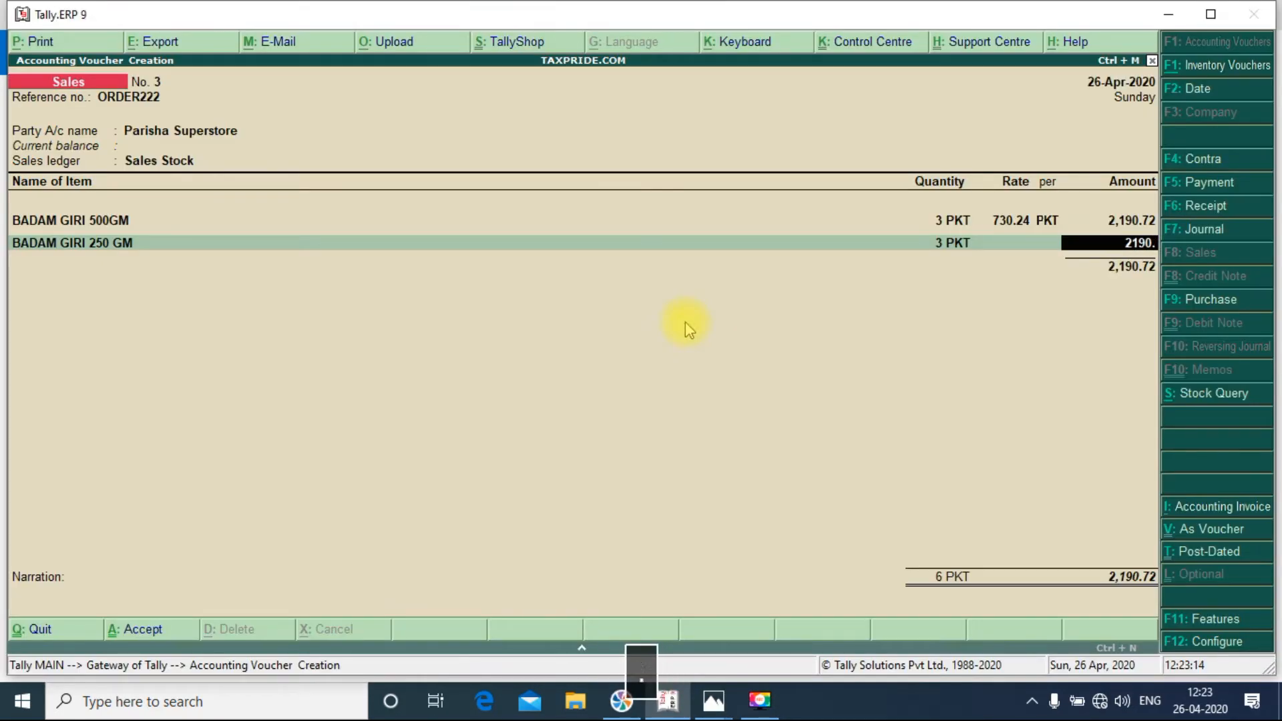
pyautogui.press('Return')
# - Check the third line of the invoice image and start a new stock item named DRIED RAISIN
pyautogui.hotkey('alt', 'Tab')
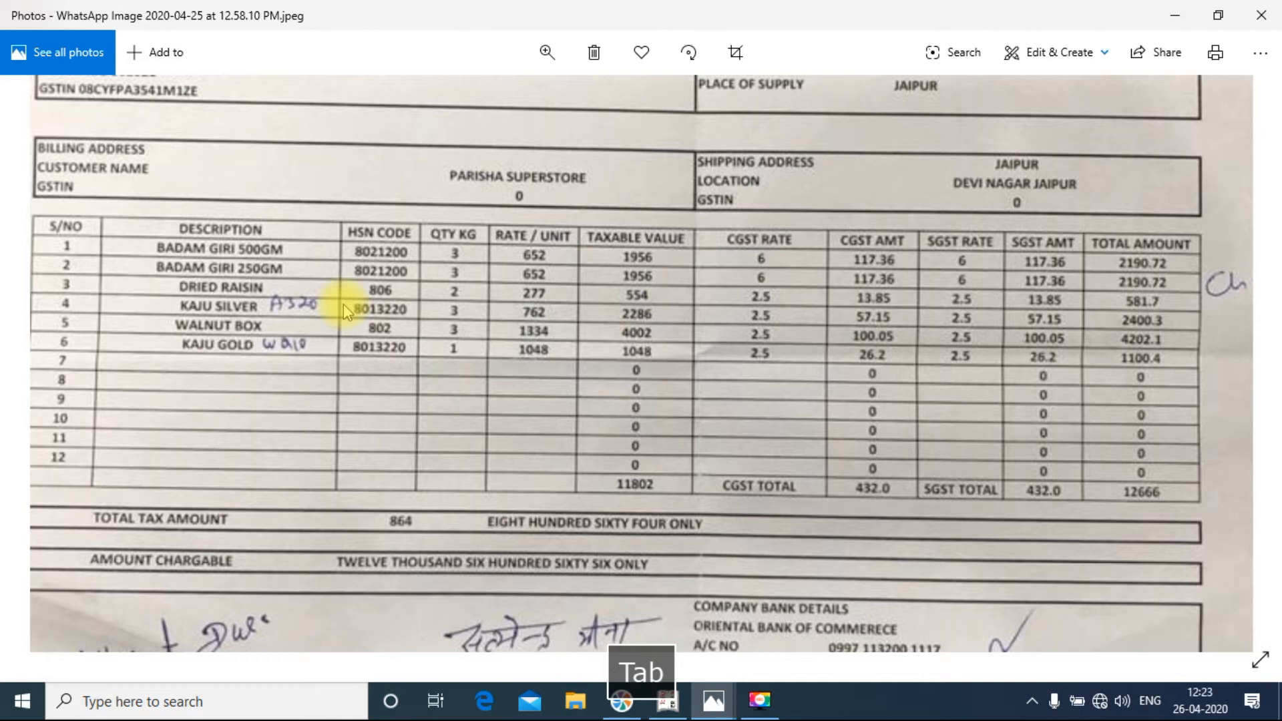
pyautogui.hotkey('alt', 'Tab')
pyautogui.hotkey('alt', 'c')
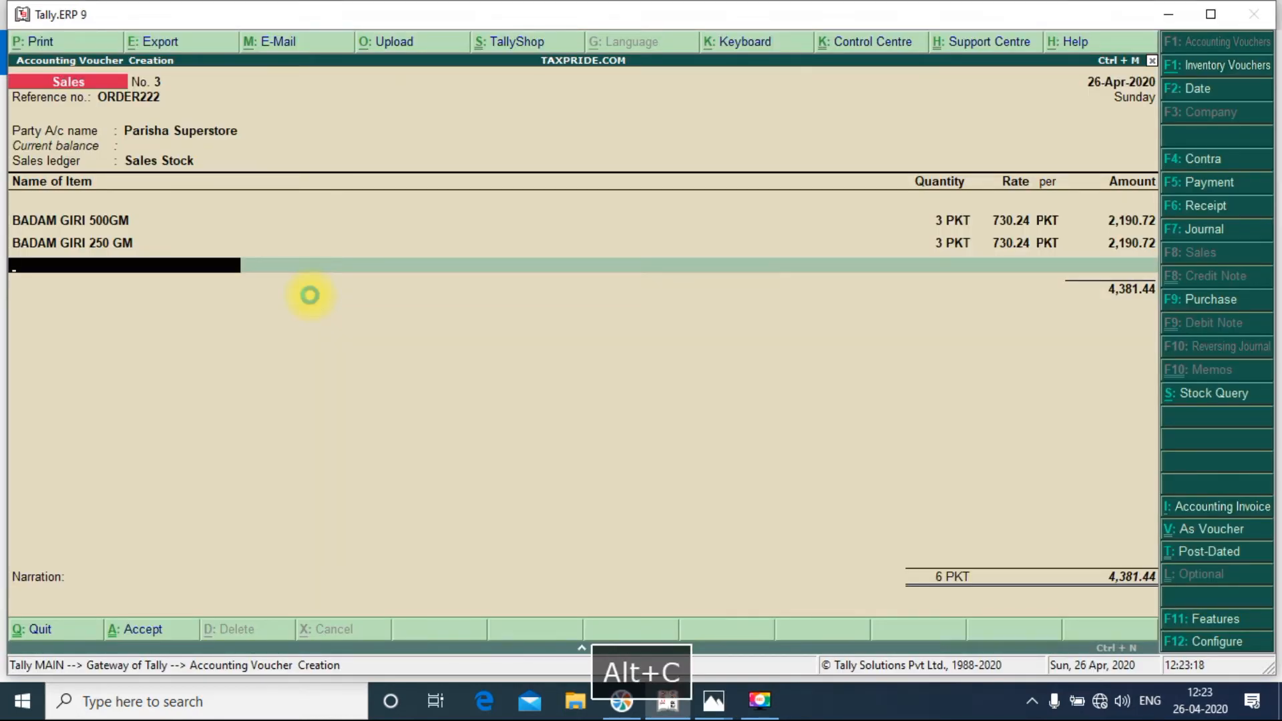
pyautogui.write('D')
pyautogui.hotkey('alt', 'Tab')
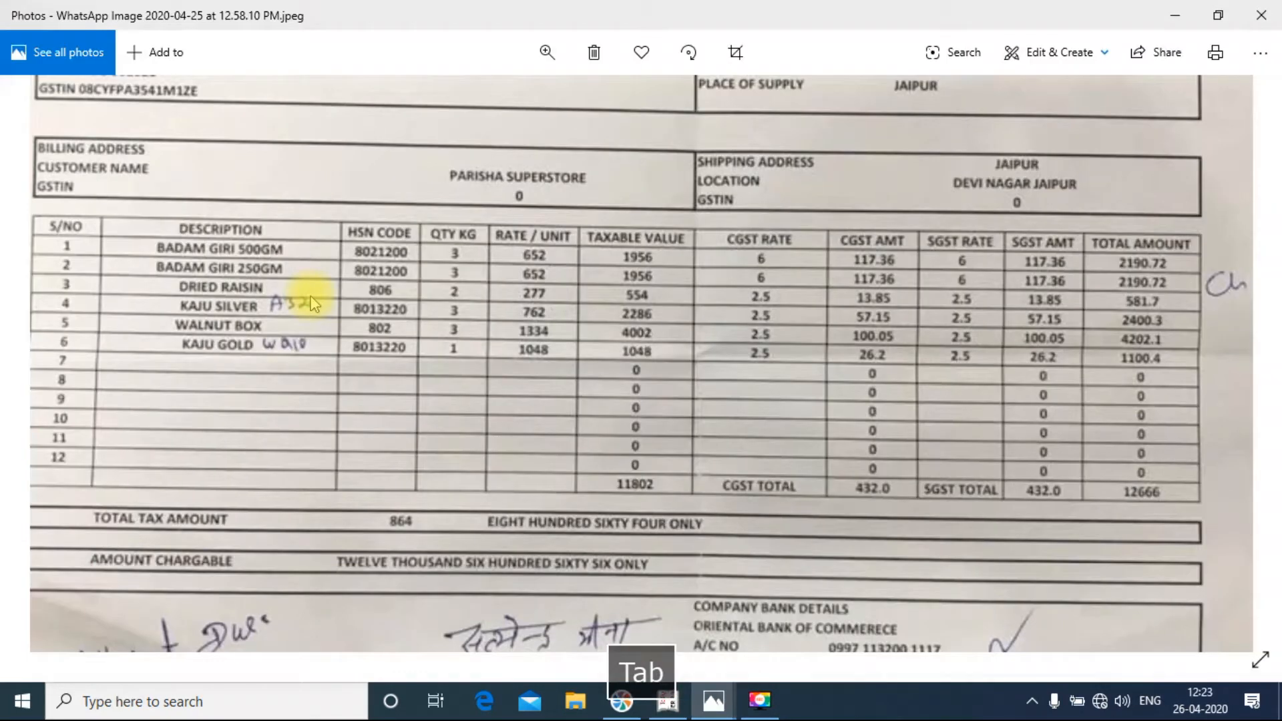
pyautogui.hotkey('alt', 'Tab')
pyautogui.write('RIED RAISIN')
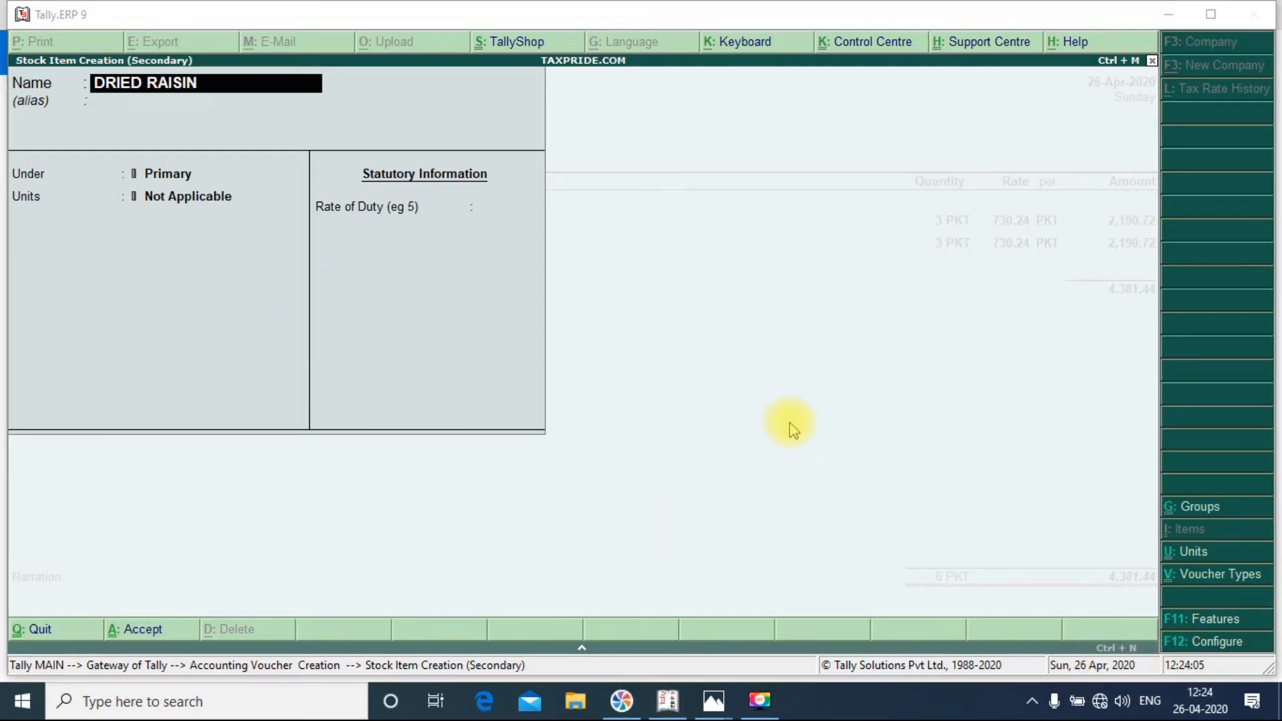
# - Place DRIED RAISIN under DRY FRUITS with unit PKT and duty rate 0, and save the stock item
pyautogui.click(702, 378)
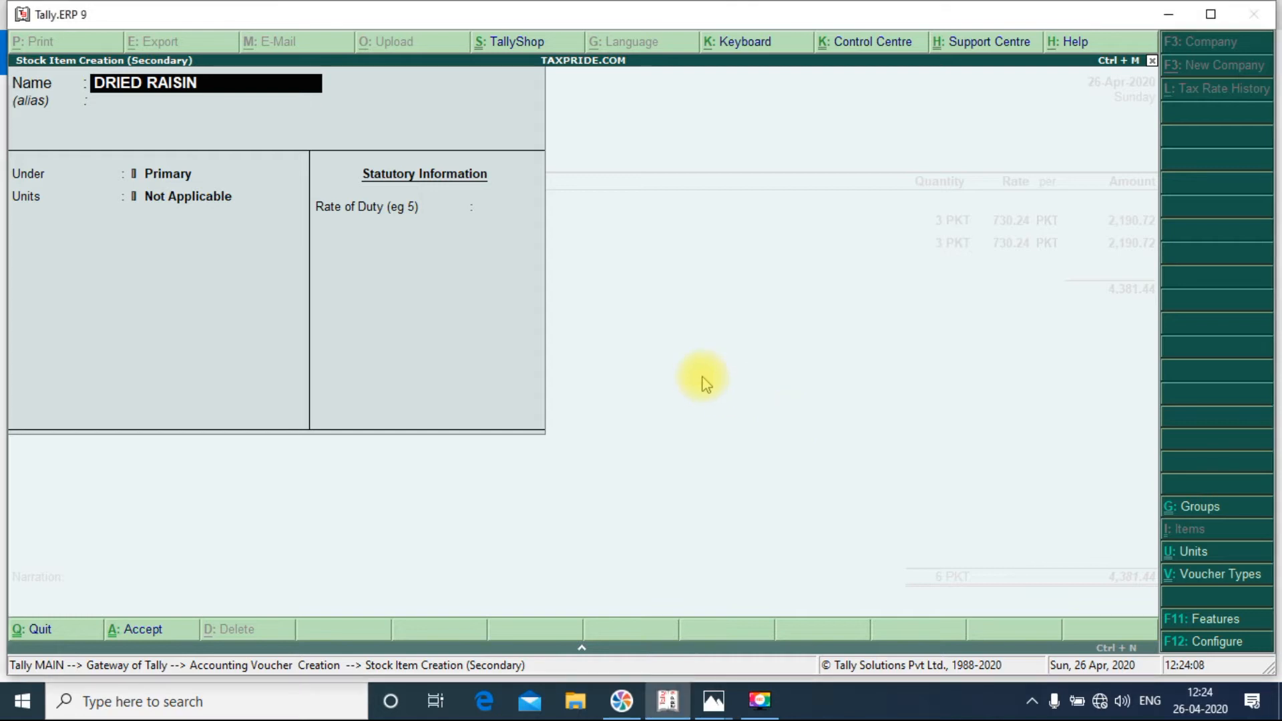
pyautogui.press('Return')
pyautogui.press('Return')
pyautogui.press('Down')
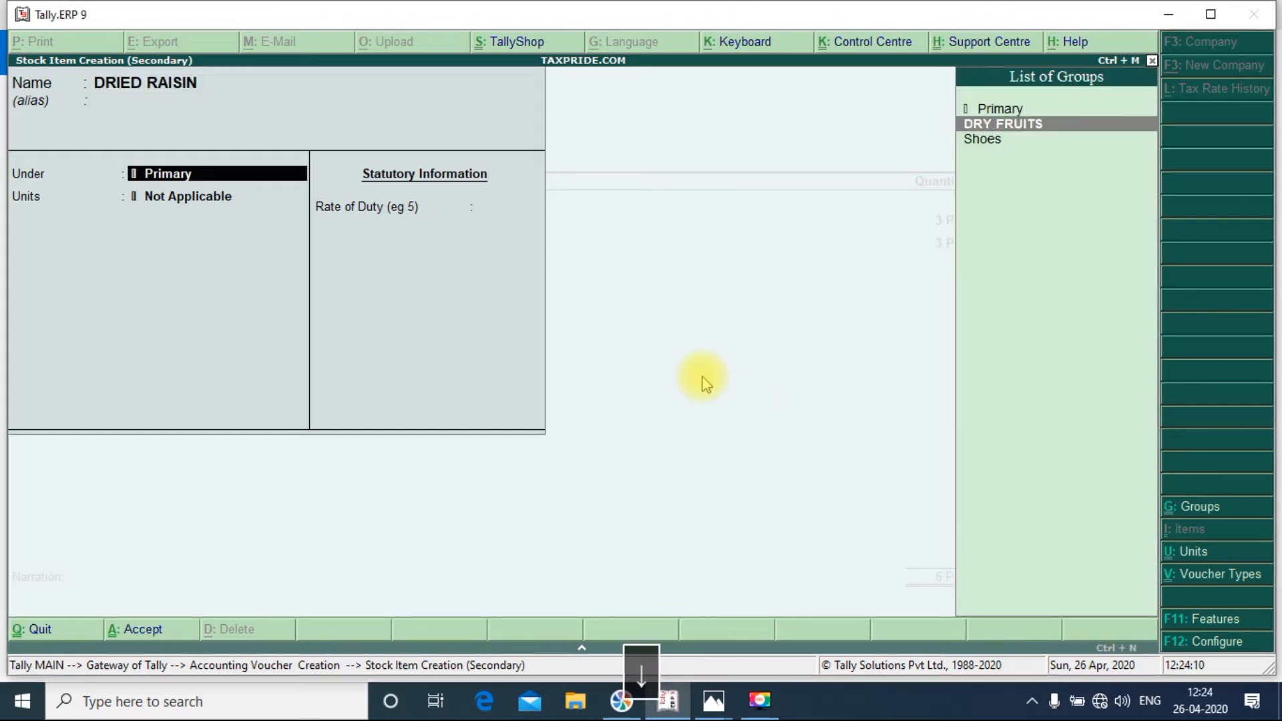
pyautogui.press('Return')
pyautogui.hotkey('alt', 'Tab')
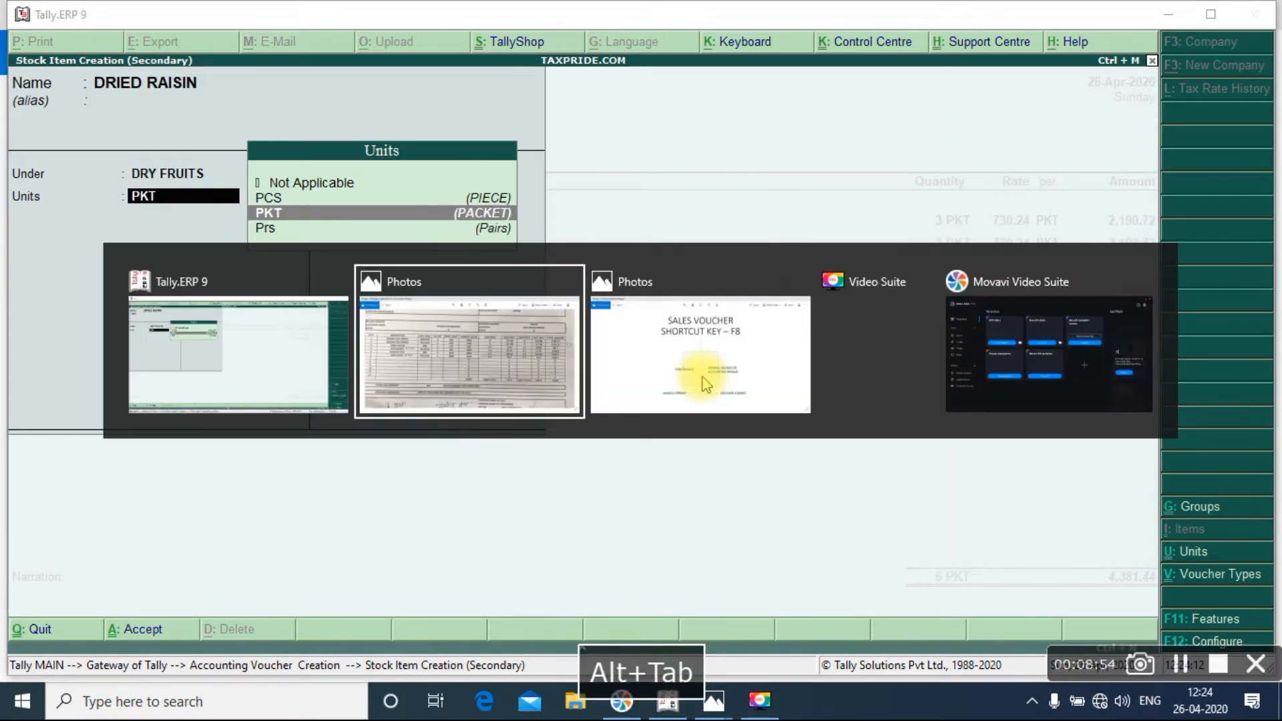
pyautogui.hotkey('alt', 'Tab')
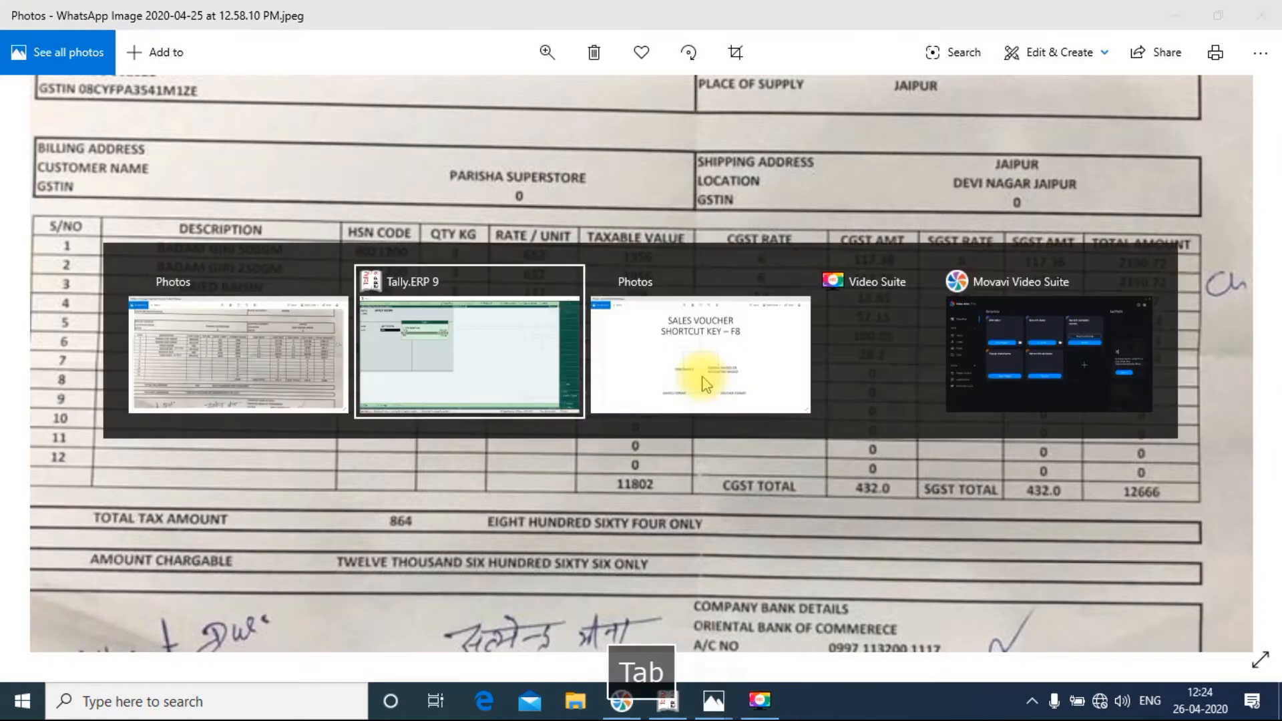
pyautogui.hotkey('alt', 'Tab')
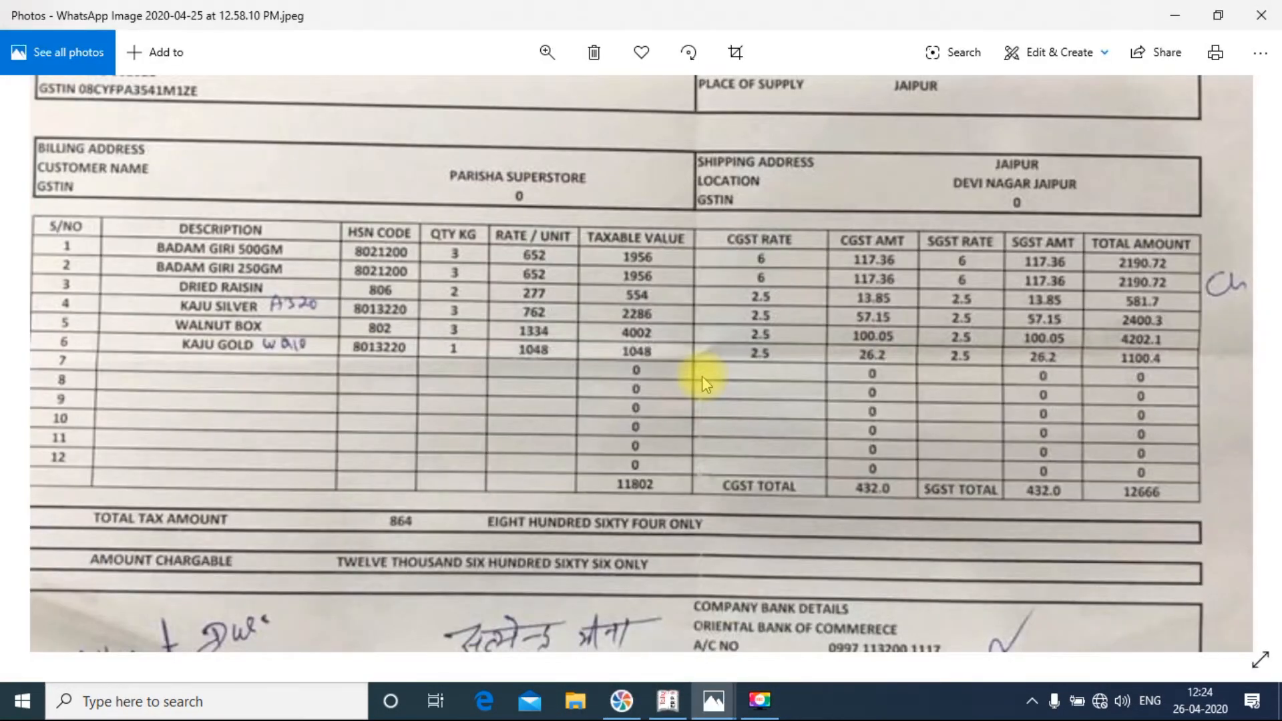
pyautogui.hotkey('alt', 'Tab')
pyautogui.press('Return')
pyautogui.press('Return')
pyautogui.press('Return')
pyautogui.press('Return')
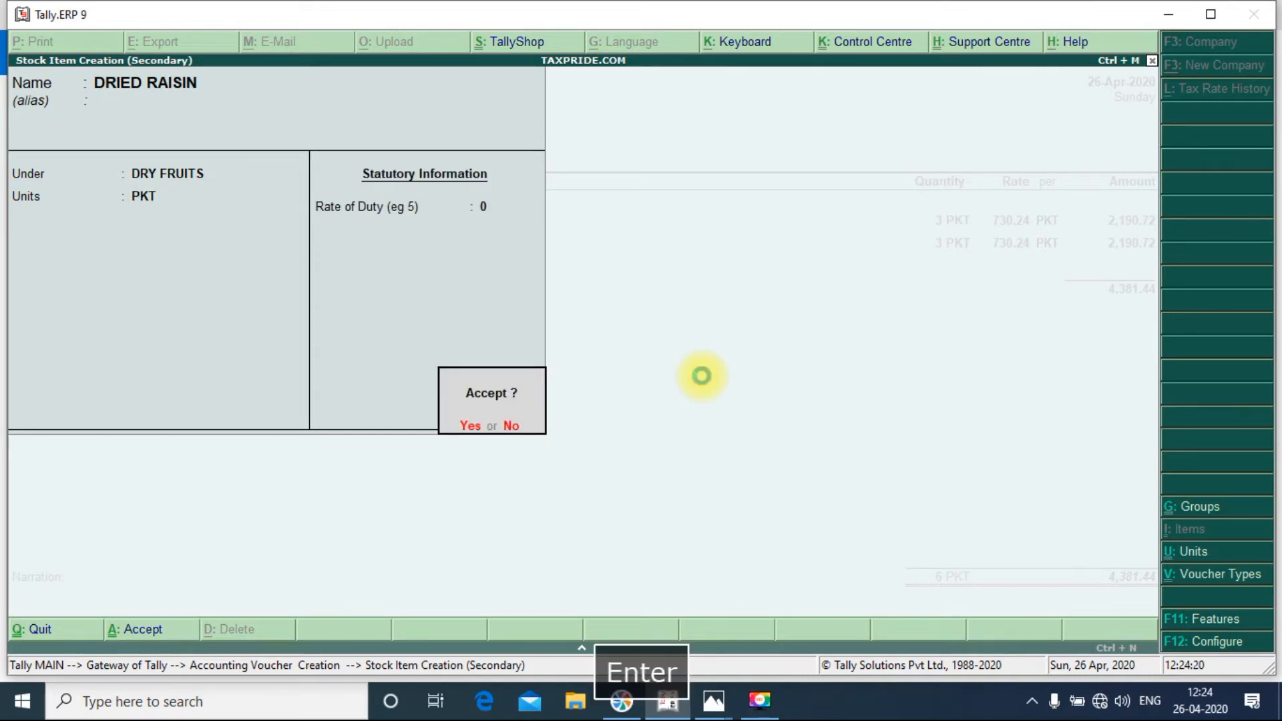
# - Enter DRIED RAISIN with a quantity of 2 and an amount of 581.7, leaving the rate blank, as per the invoice
pyautogui.hotkey('alt', 'Tab')
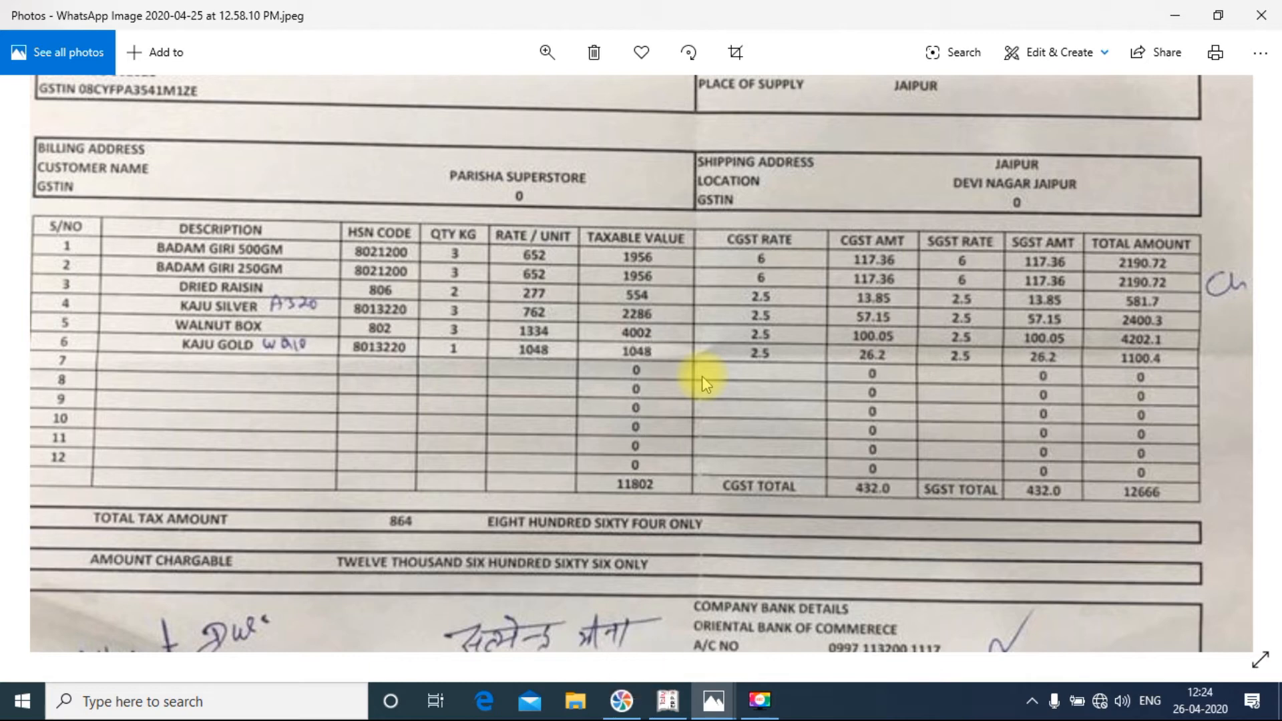
pyautogui.hotkey('alt', 'Tab')
pyautogui.write('2')
pyautogui.press('Return')
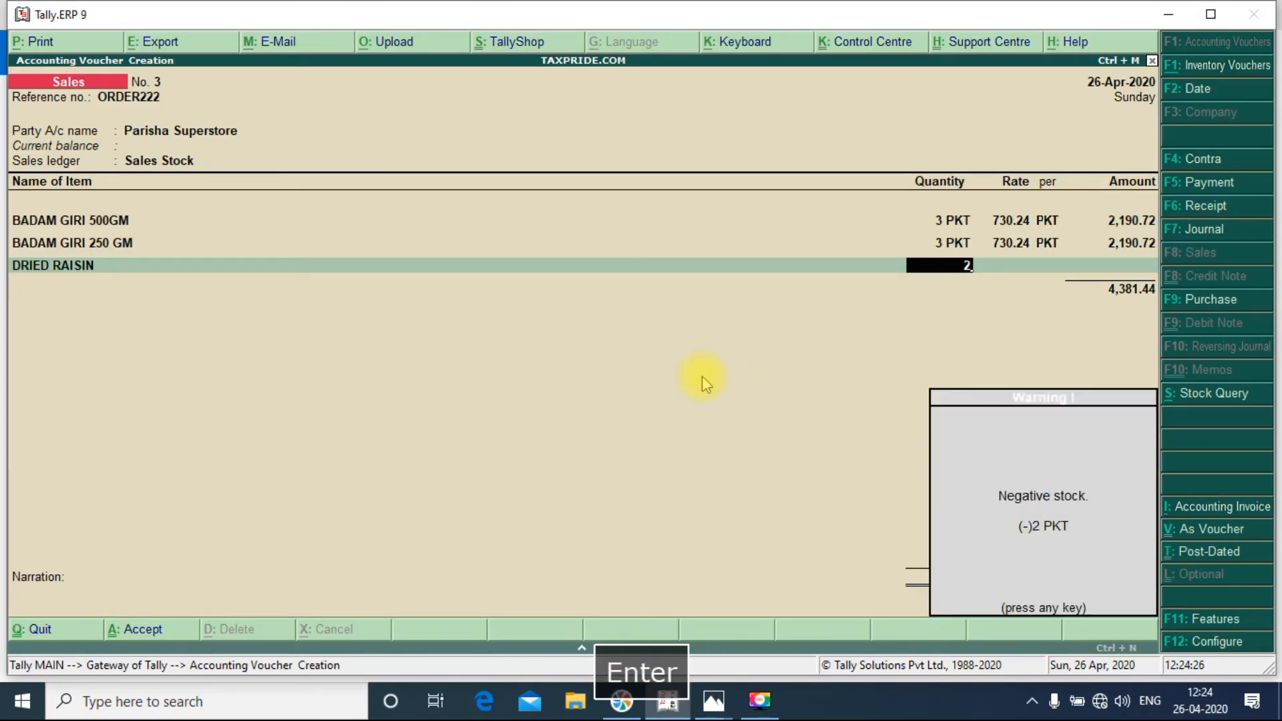
pyautogui.press('Return')
pyautogui.press('Return')
pyautogui.press('Return')
pyautogui.hotkey('alt', 'Tab')
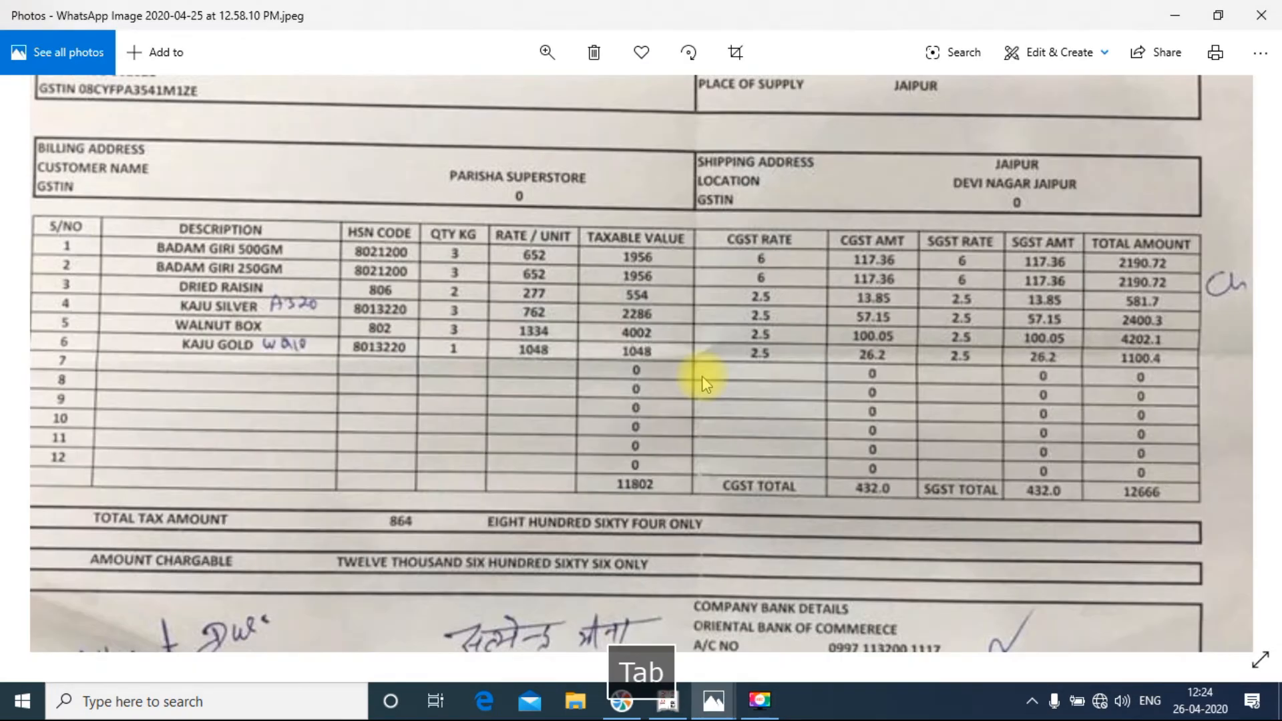
pyautogui.hotkey('alt', 'Tab')
pyautogui.write('581.7')
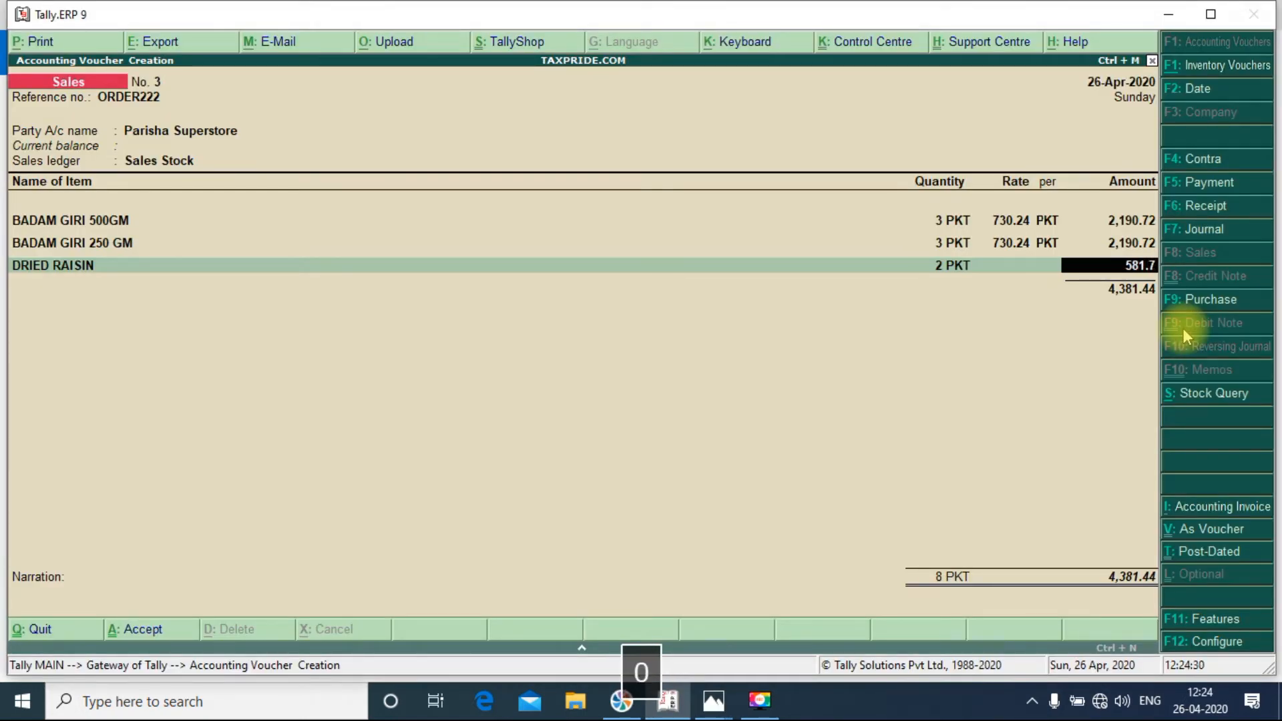
pyautogui.press('Return')
# - Check the fourth invoice line and define a new stock item KAJU SILVER under DRY FRUITS with unit PKT
pyautogui.hotkey('alt', 'Tab')
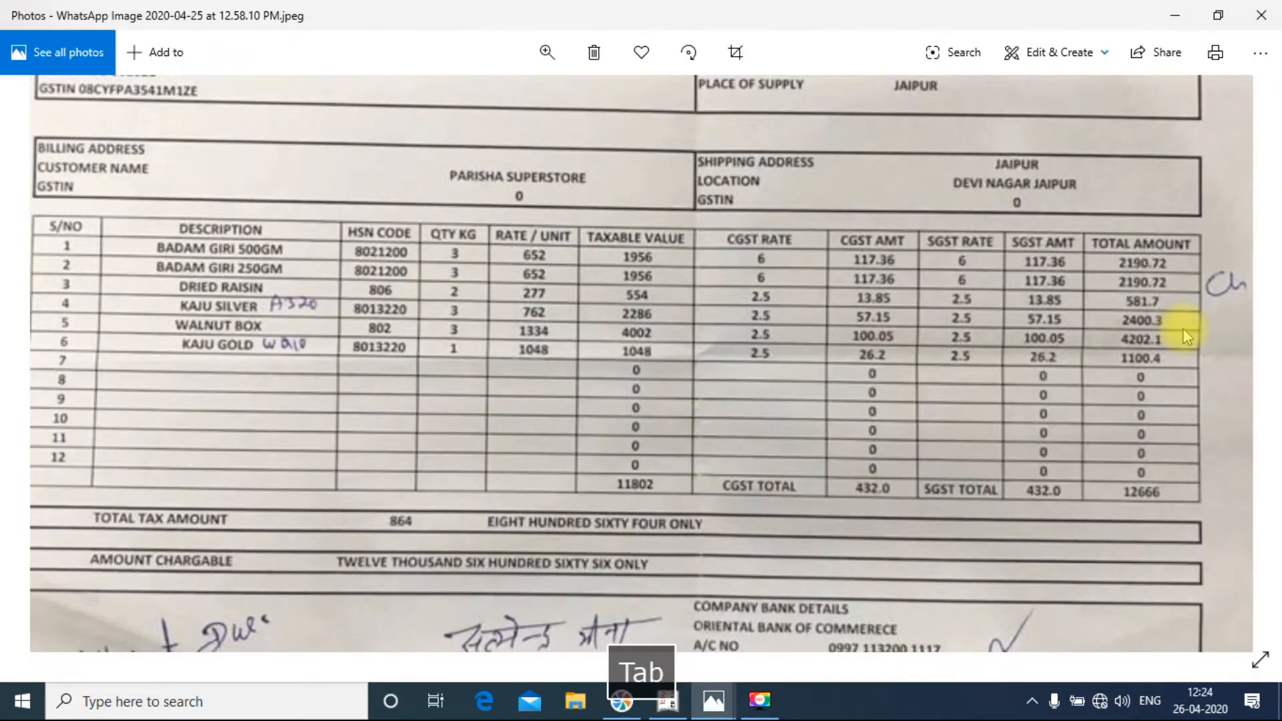
pyautogui.hotkey('alt', 'Tab')
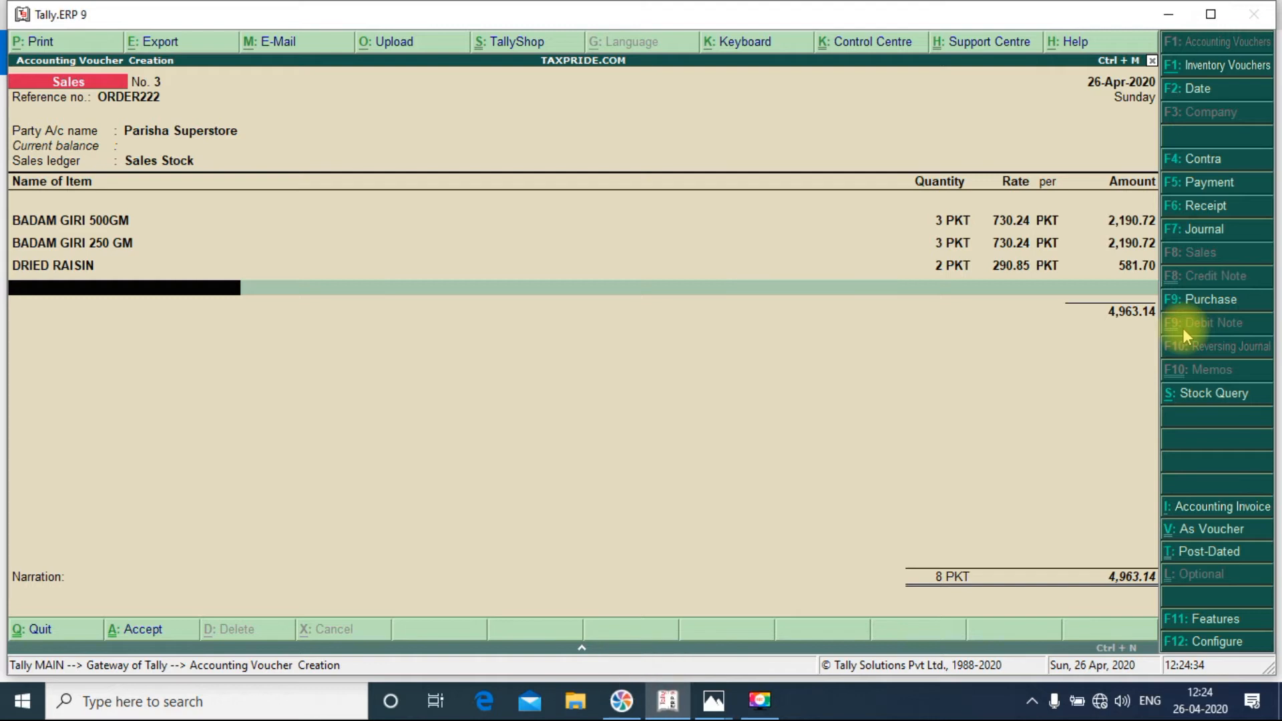
pyautogui.hotkey('alt', 'c')
pyautogui.write('KAJ')
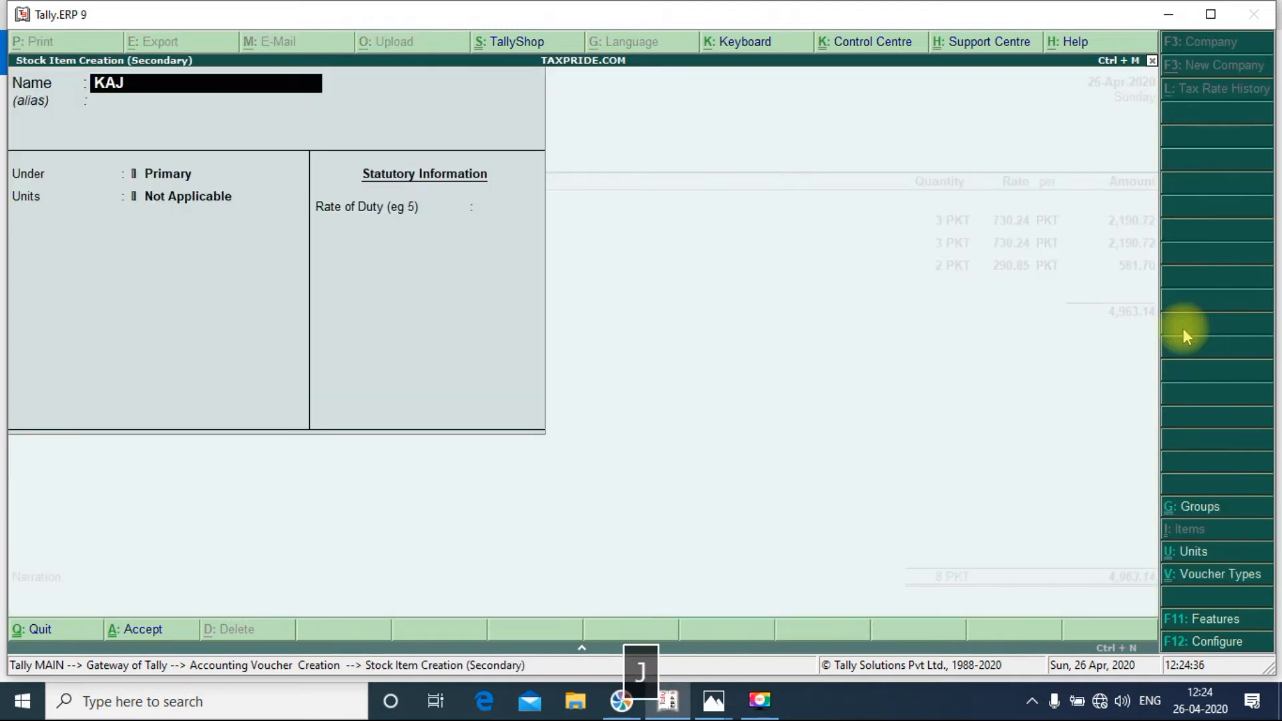
pyautogui.write('U SILVER')
pyautogui.press('Return')
pyautogui.press('Return')
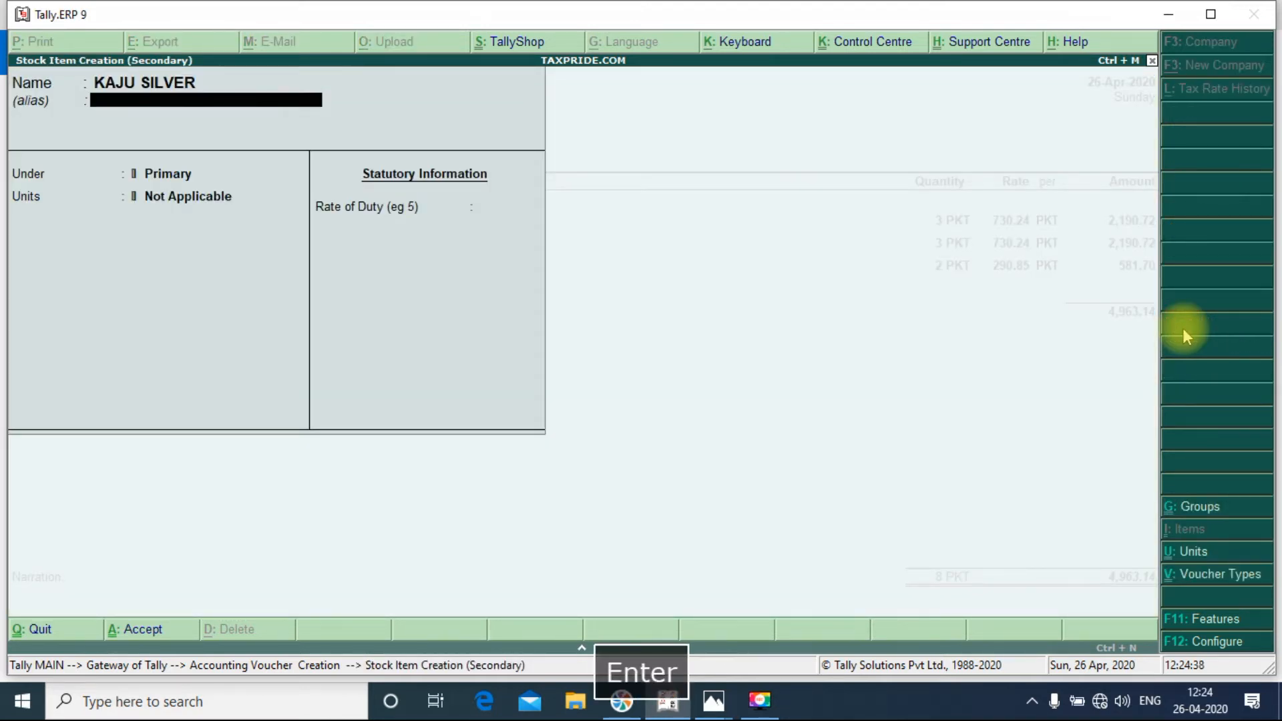
pyautogui.press('Down')
pyautogui.press('Return')
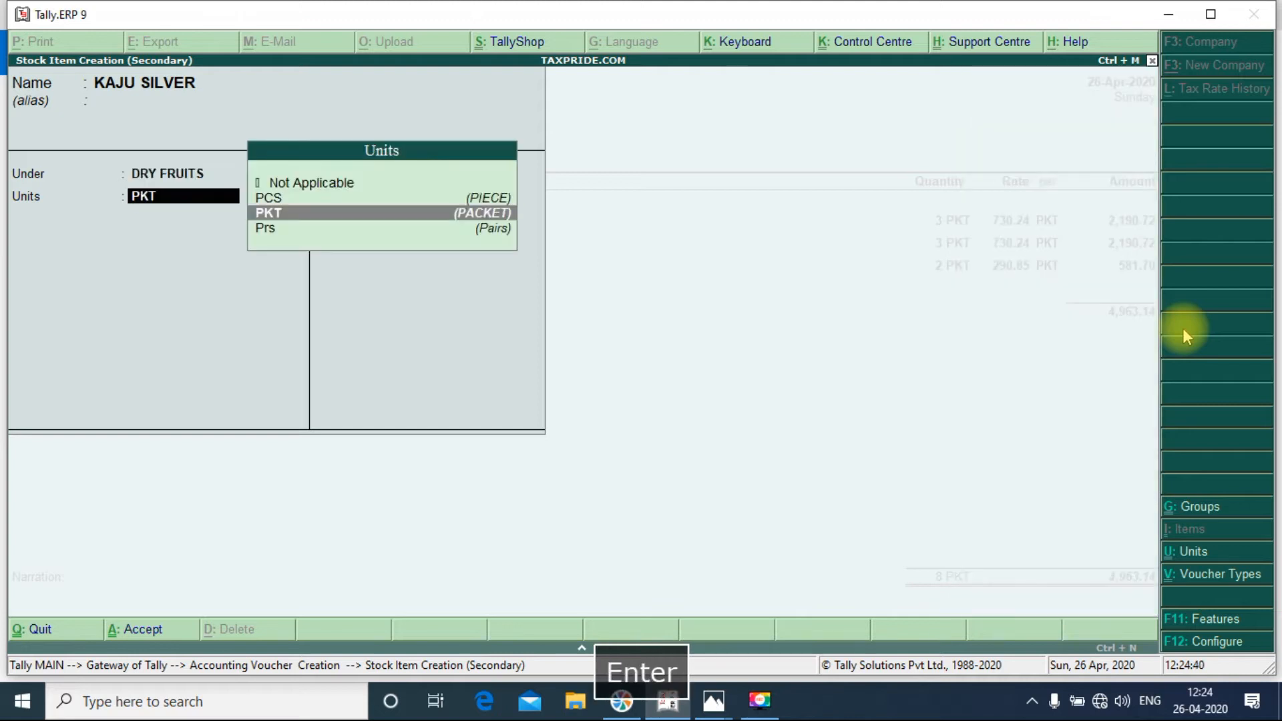
pyautogui.press('Return')
# - Recheck the invoice image and save the KAJU SILVER stock item without entering a duty rate
pyautogui.hotkey('alt', 'Tab')
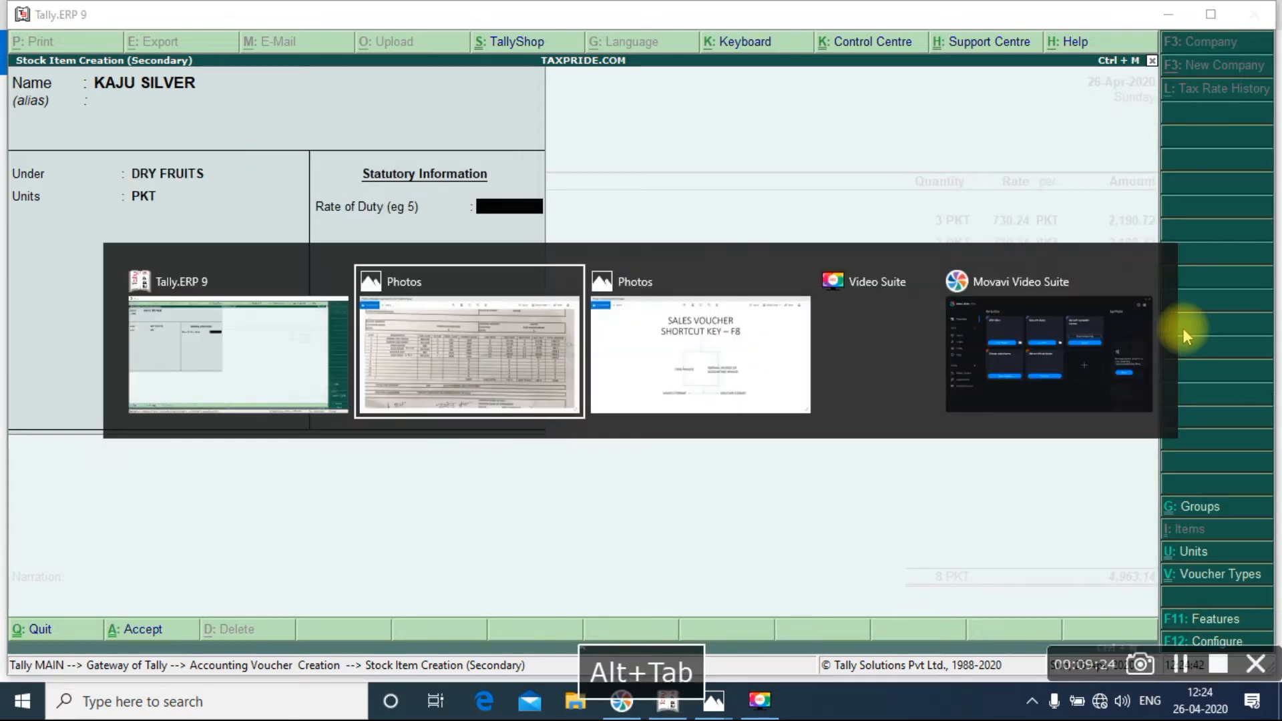
pyautogui.hotkey('alt', 'Tab')
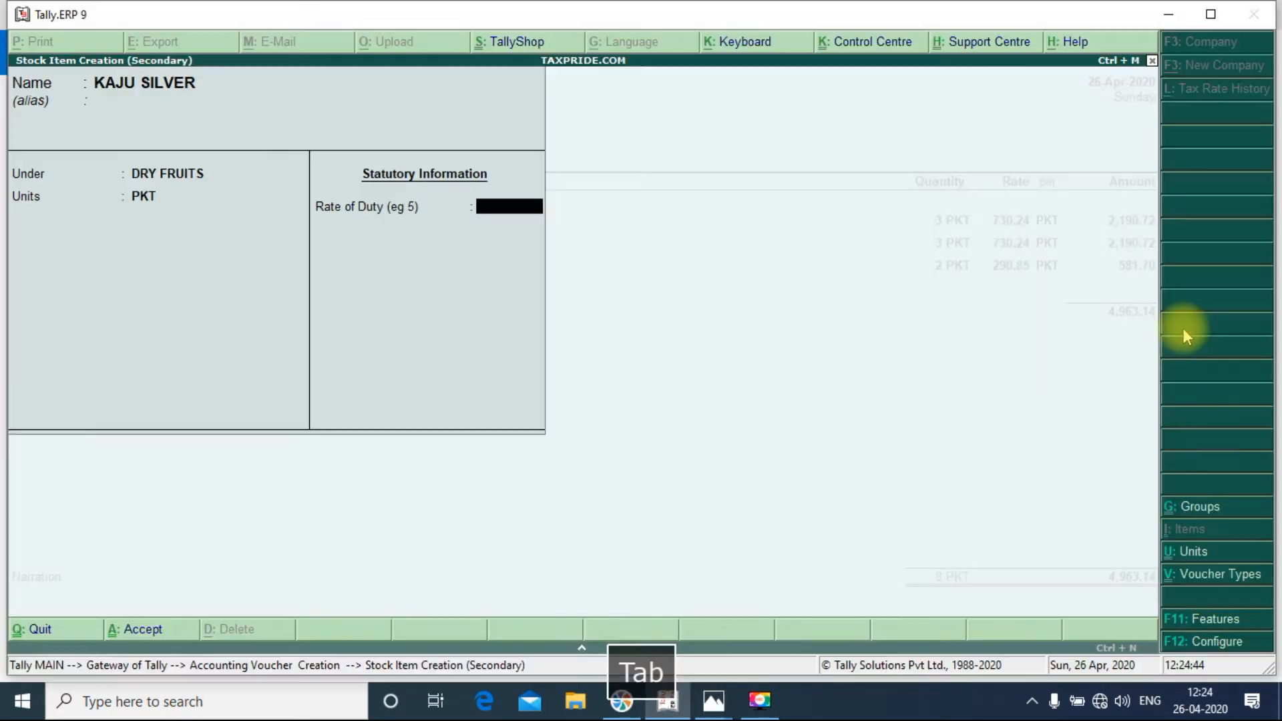
pyautogui.write('3')
pyautogui.press('BackSpace')
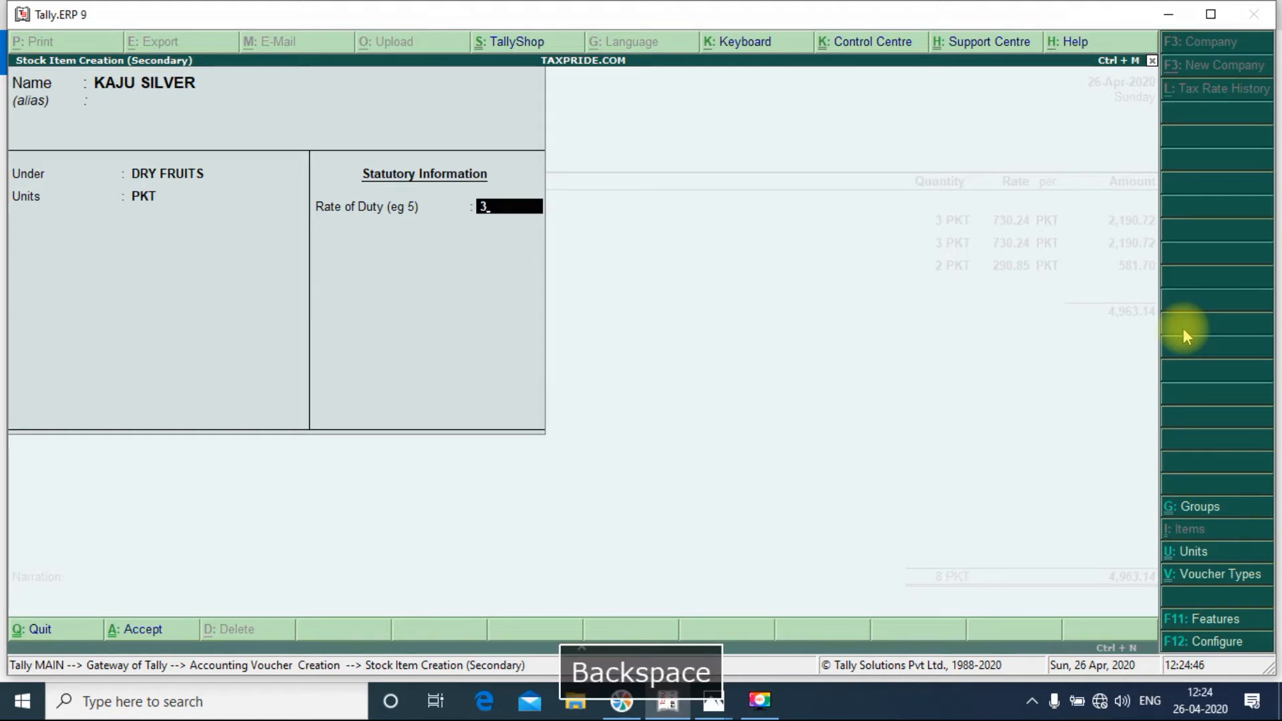
pyautogui.press('Return')
pyautogui.press('Return')
# - Enter KAJU SILVER with a quantity of 3 and an amount of 2400.30, leaving the rate blank, as per the invoice
pyautogui.write('3')
pyautogui.press('Return')
pyautogui.press('Return')
pyautogui.hotkey('alt', 'Tab')
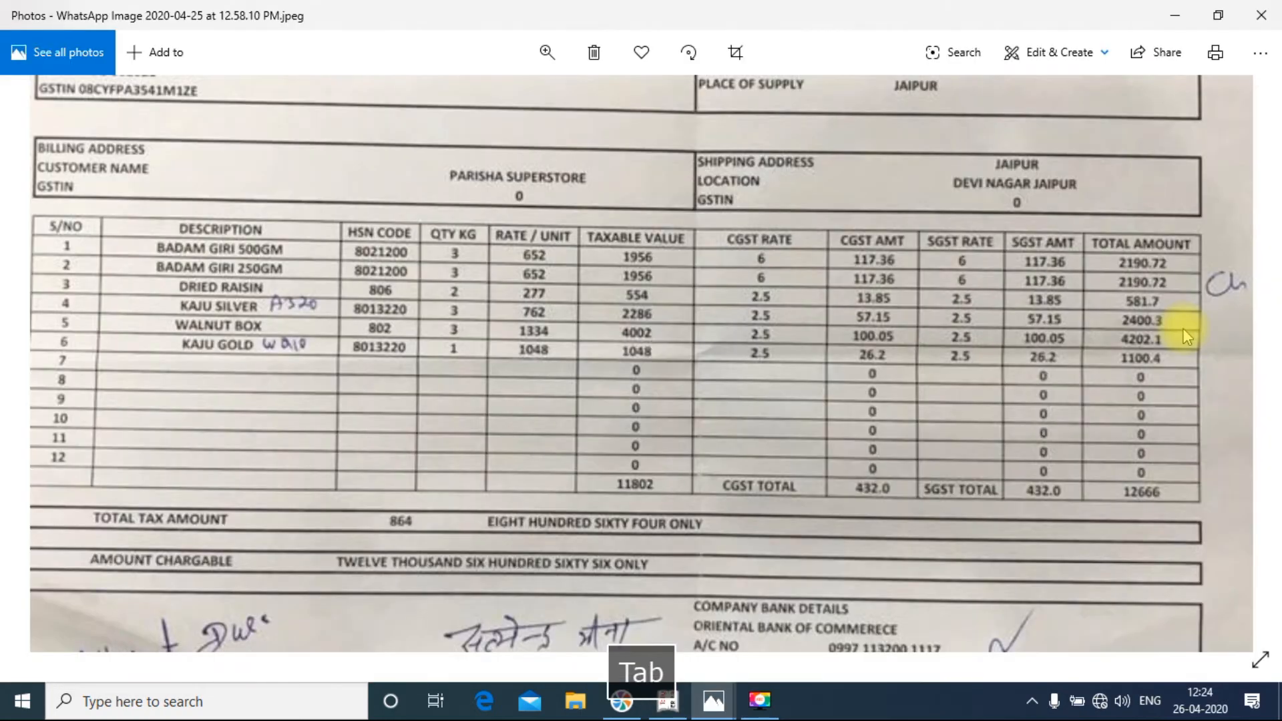
pyautogui.hotkey('alt', 'Tab')
pyautogui.write('2400.30')
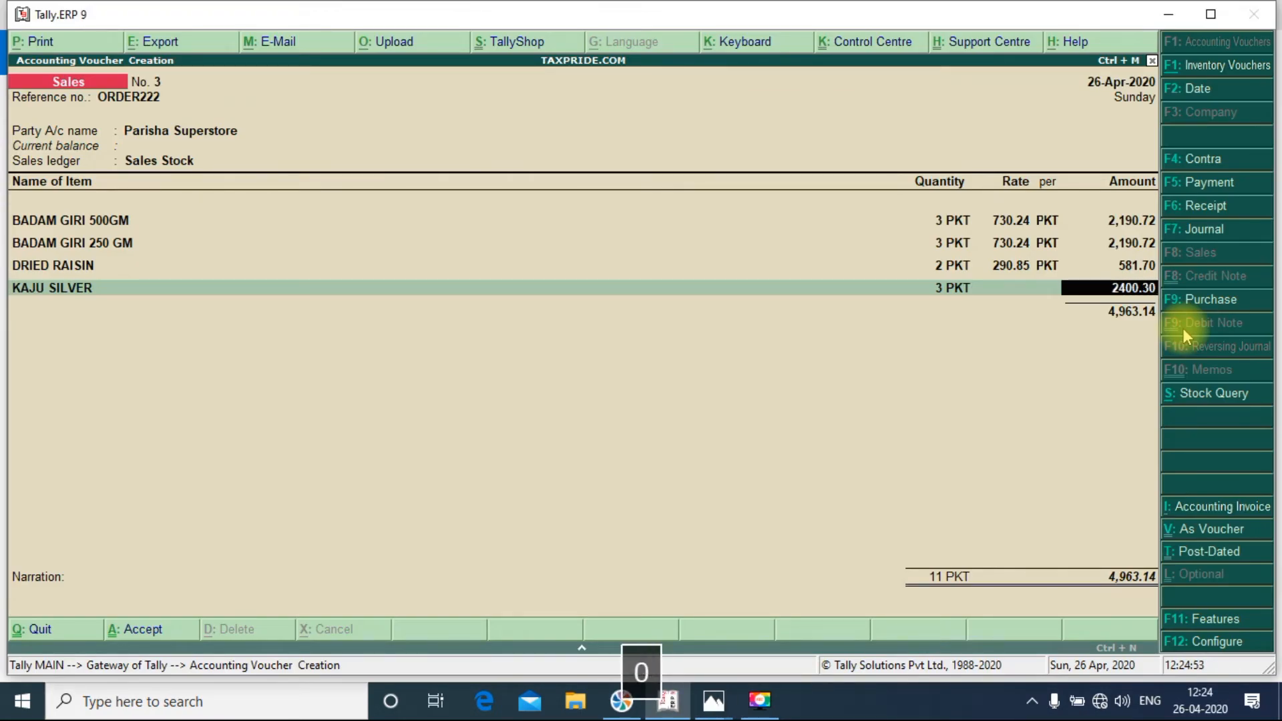
pyautogui.press('Return')
# - Check the fifth invoice line and create the stock item WALNUT BOX under DRY FRUITS with unit PKT and no duty rate
pyautogui.hotkey('alt', 'Tab')
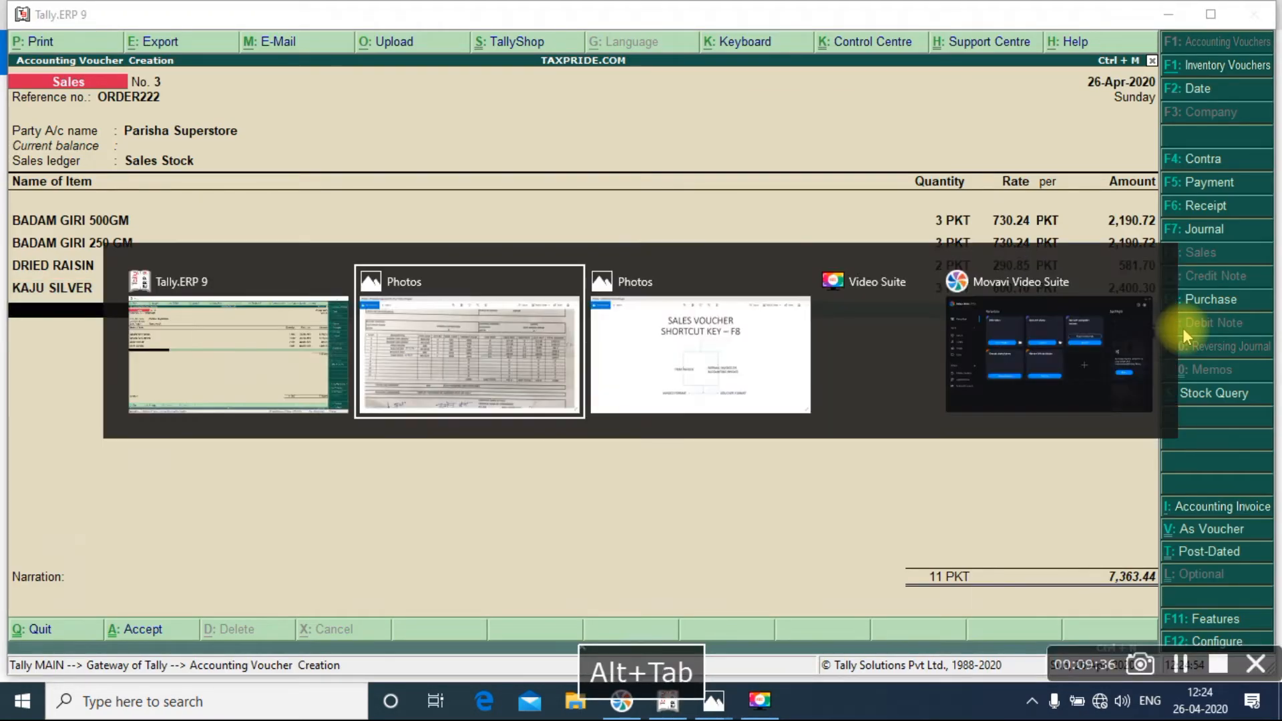
pyautogui.hotkey('alt', 'Tab')
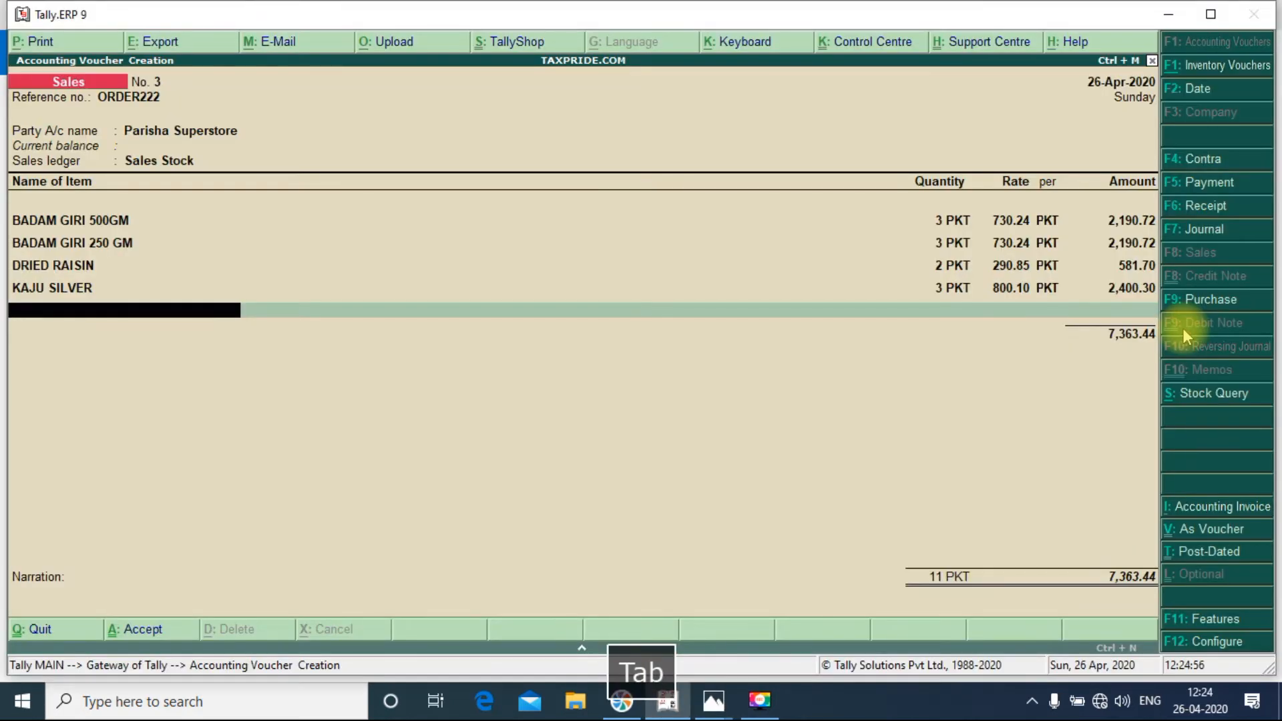
pyautogui.write('Alwl')
pyautogui.hotkey('alt', 'c')
pyautogui.write('WALNUT BOX')
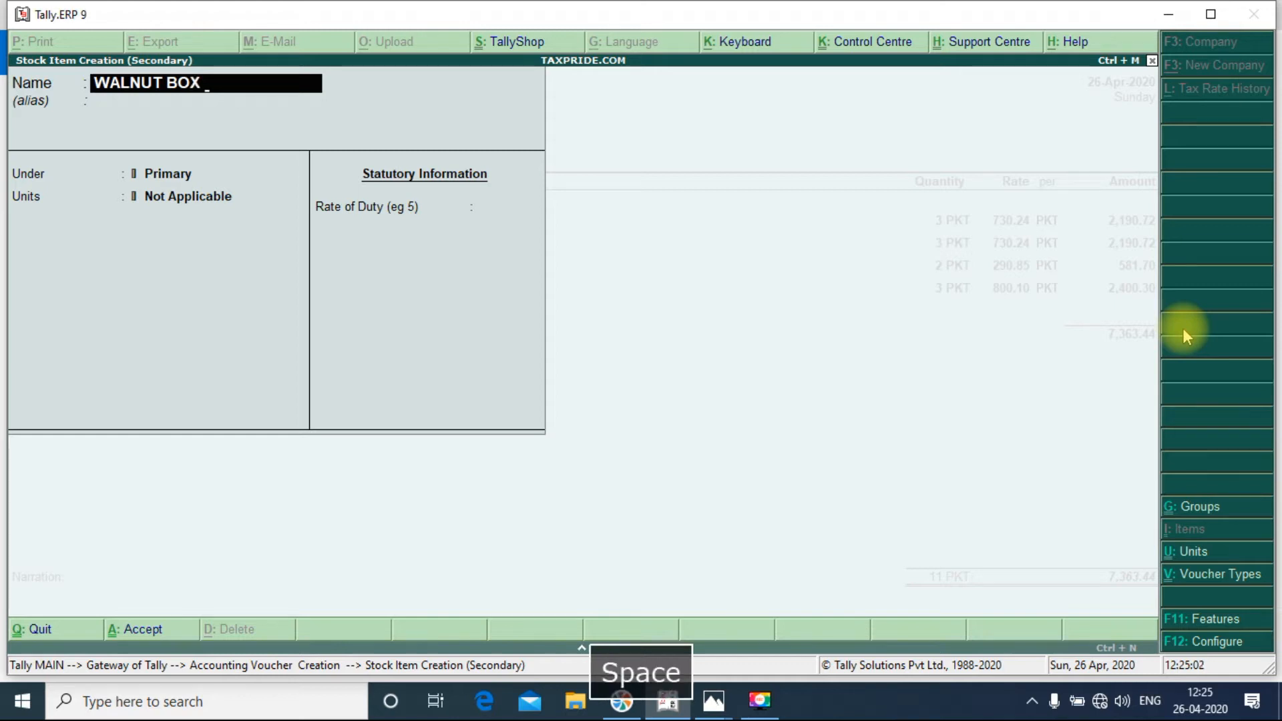
pyautogui.press('Return')
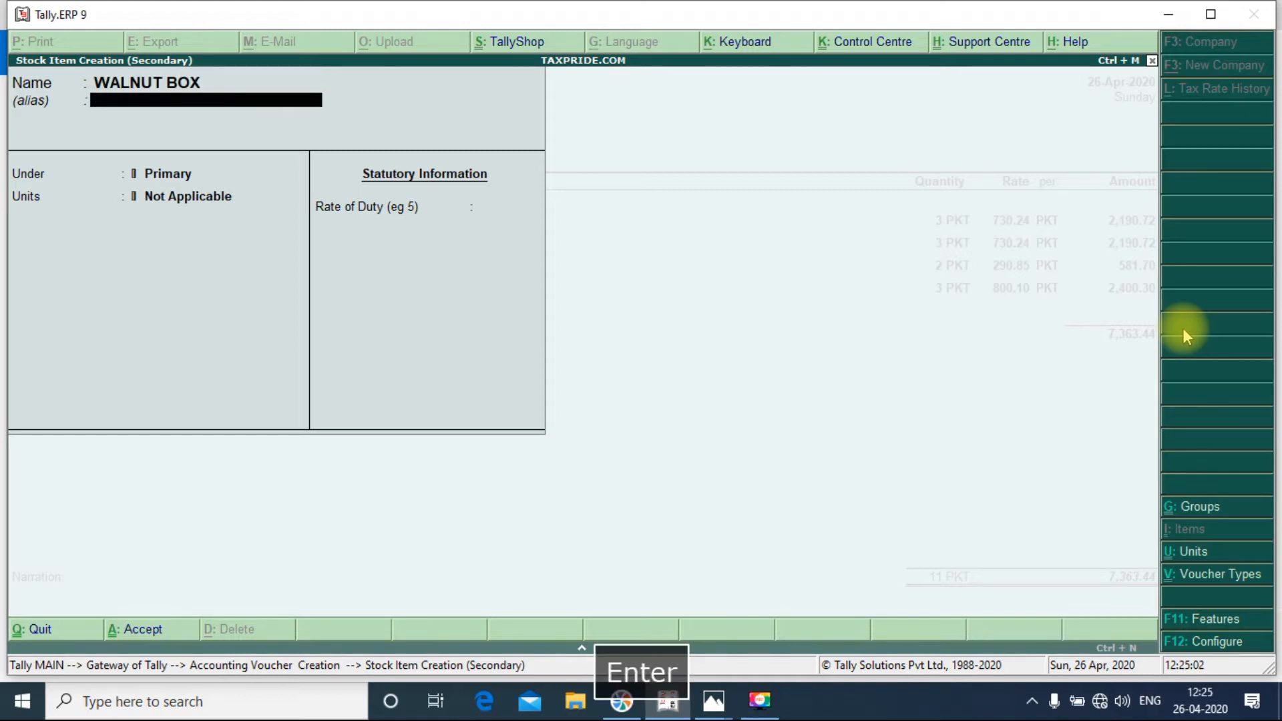
pyautogui.press('Down')
pyautogui.press('Return')
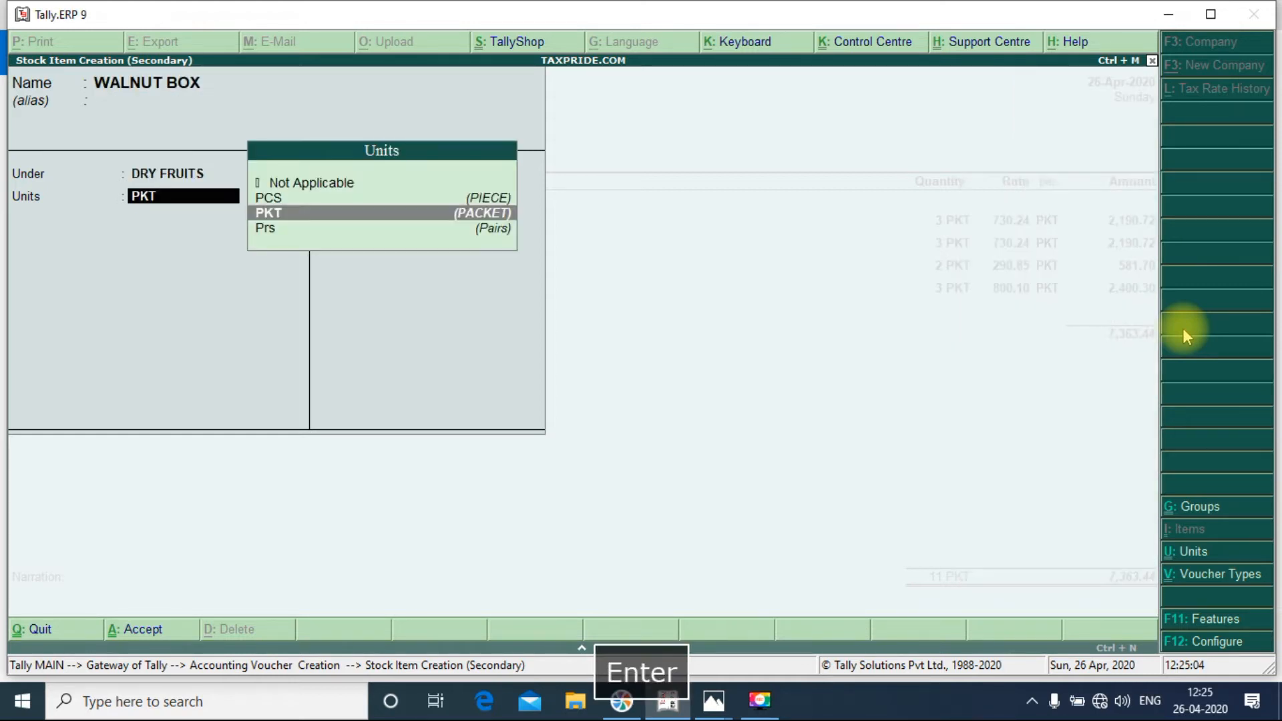
pyautogui.press('Return')
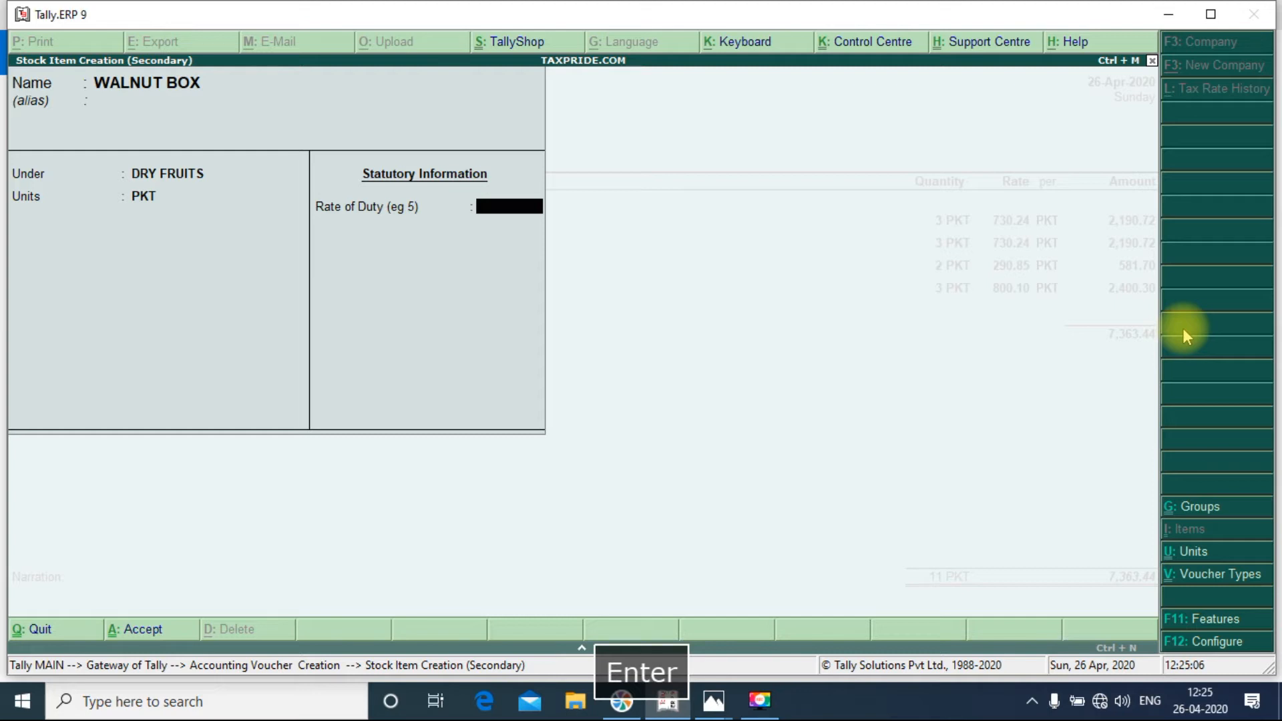
pyautogui.press('Return')
pyautogui.press('Return')
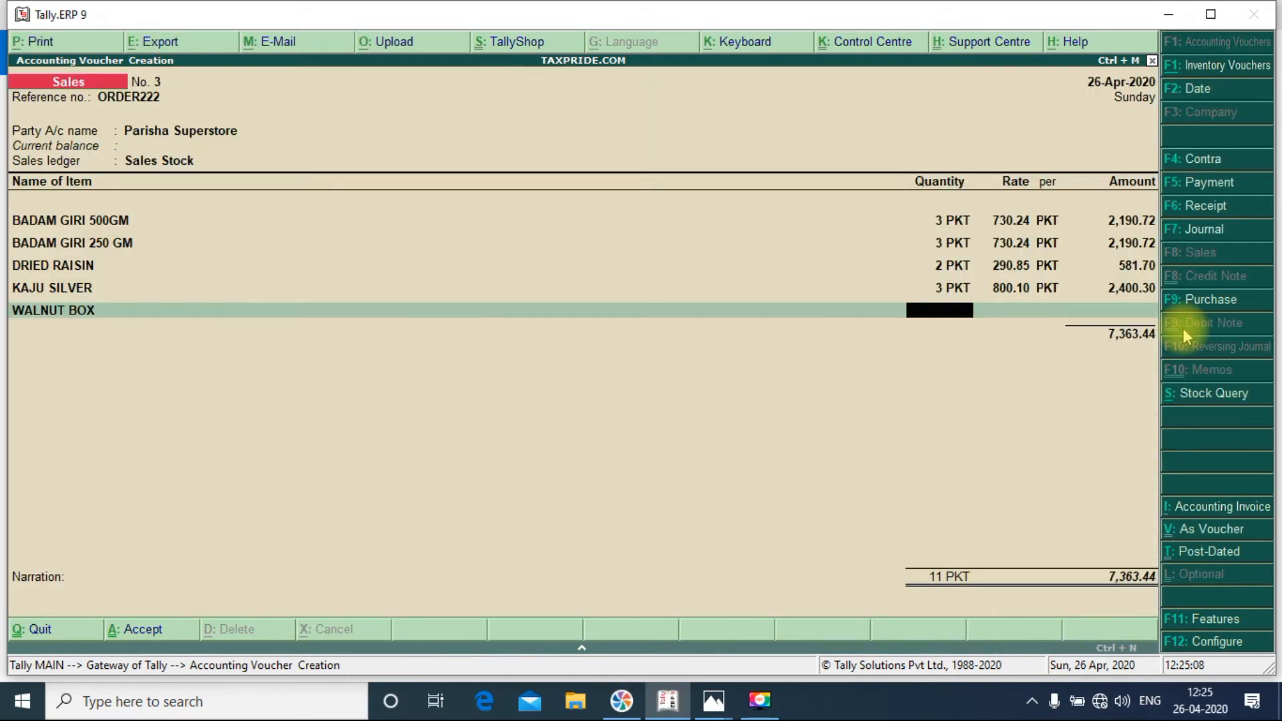
# - Enter WALNUT BOX with a quantity of 3 and an amount of 4,202.10, leaving the rate blank, as per the invoice
pyautogui.hotkey('alt', 'Tab')
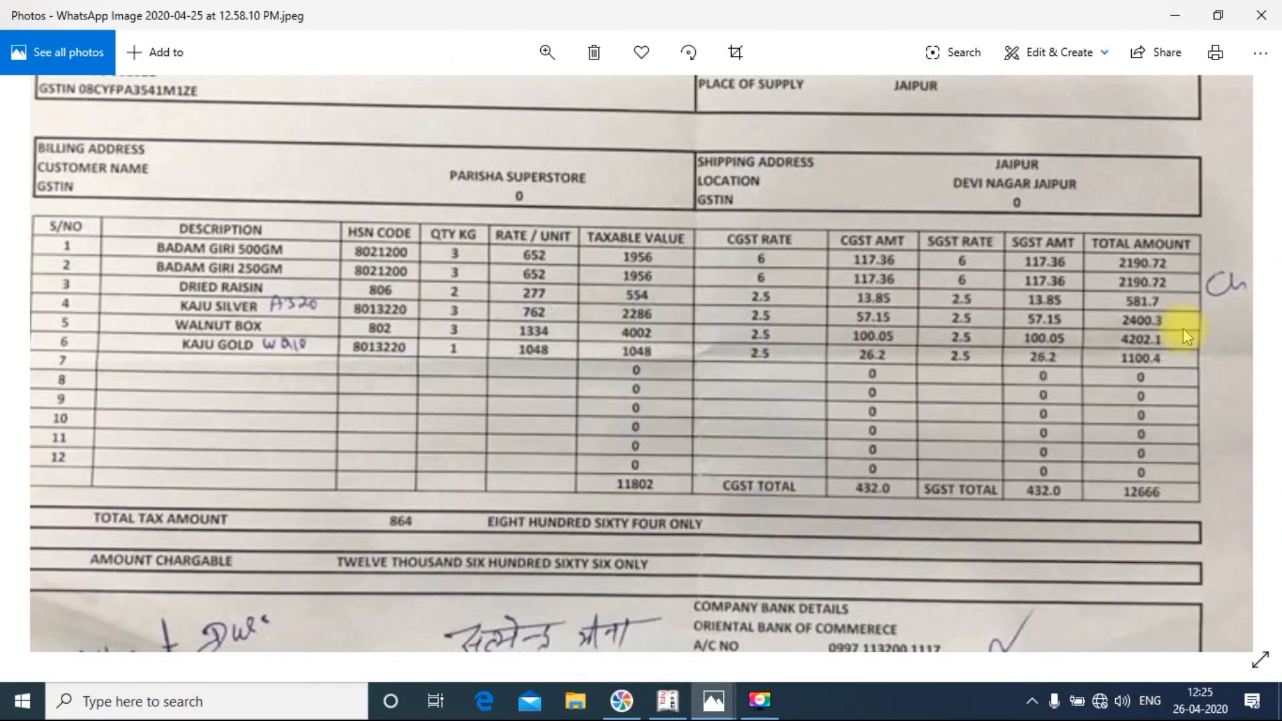
pyautogui.hotkey('alt', 'Tab')
pyautogui.write('3')
pyautogui.press('Return')
pyautogui.press('Return')
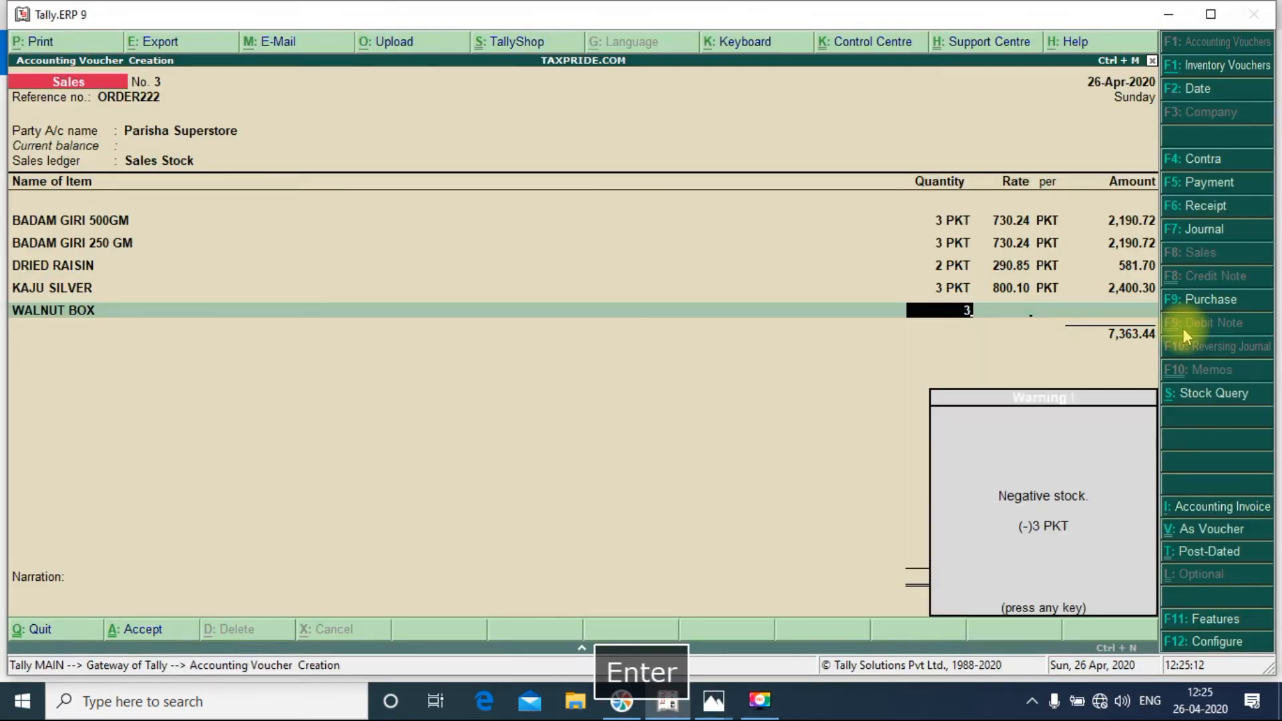
pyautogui.press('Return')
pyautogui.hotkey('alt', 'Tab')
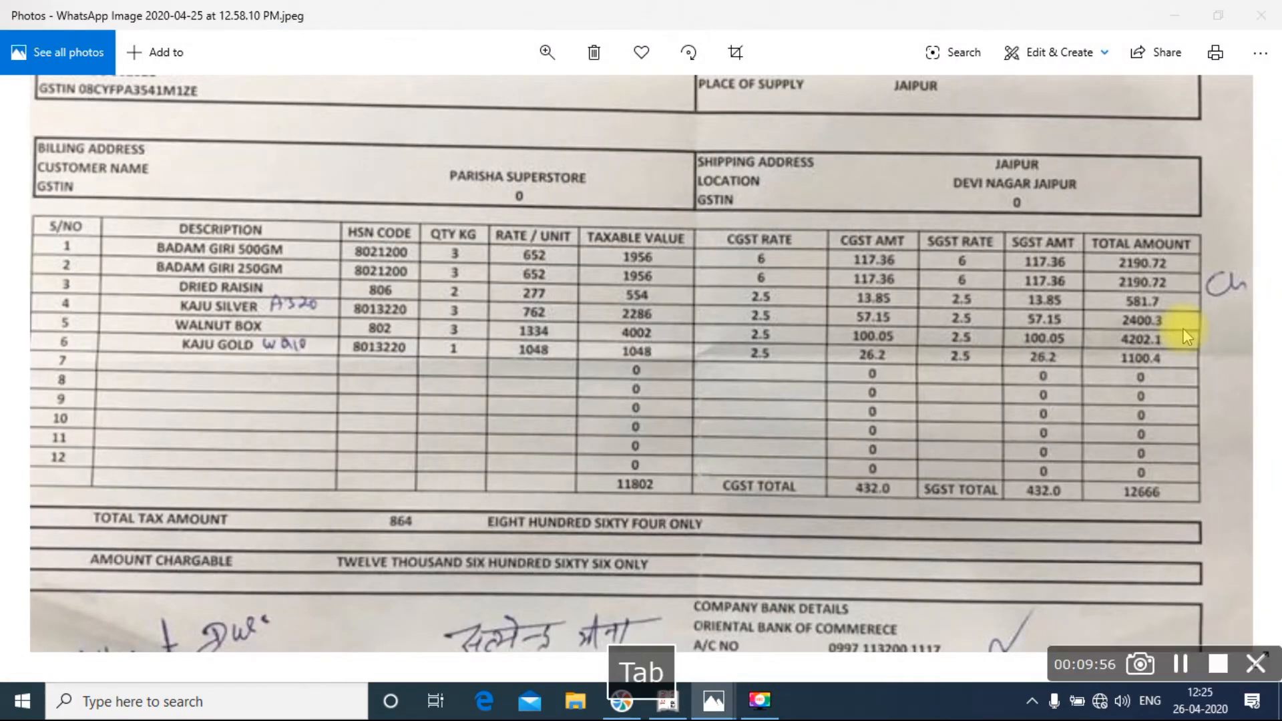
pyautogui.hotkey('alt', 'Tab')
pyautogui.write('4,202.10')
pyautogui.press('Return')
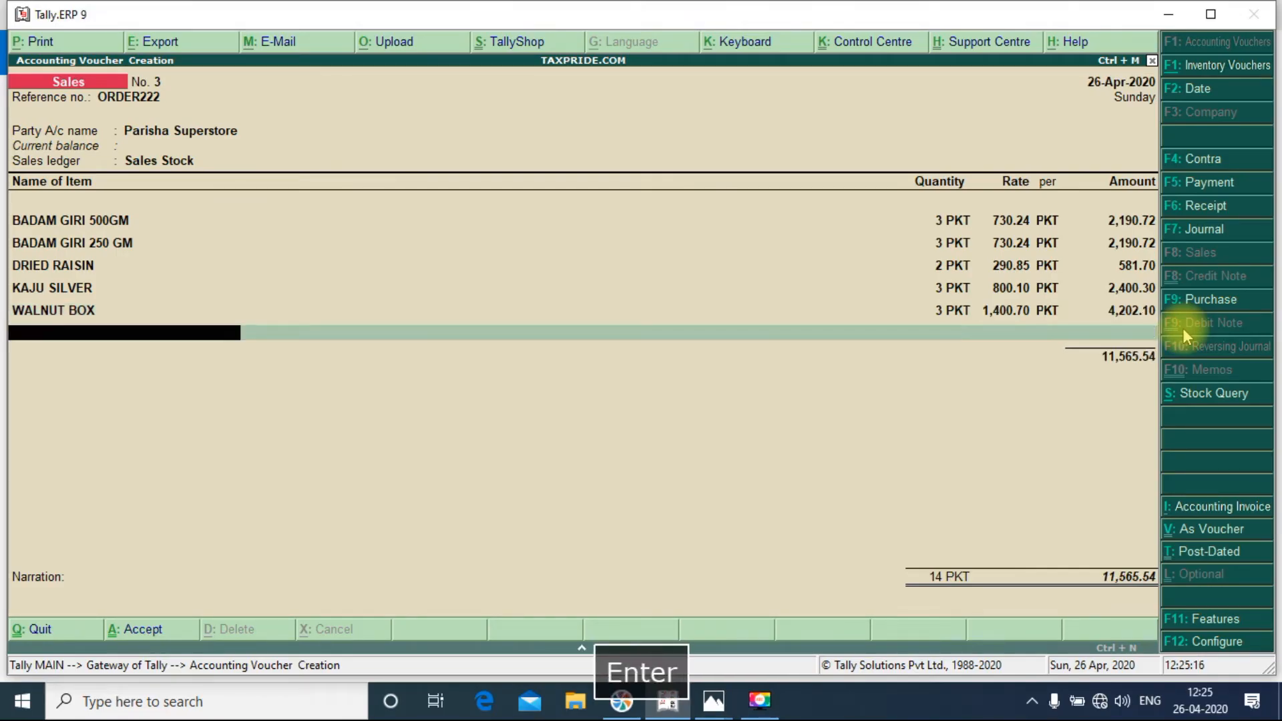
# - Check the sixth invoice line and create the stock item KAJU GOLD under DRY FRUITS with unit PKT and no duty rate
pyautogui.hotkey('alt', 'Tab')
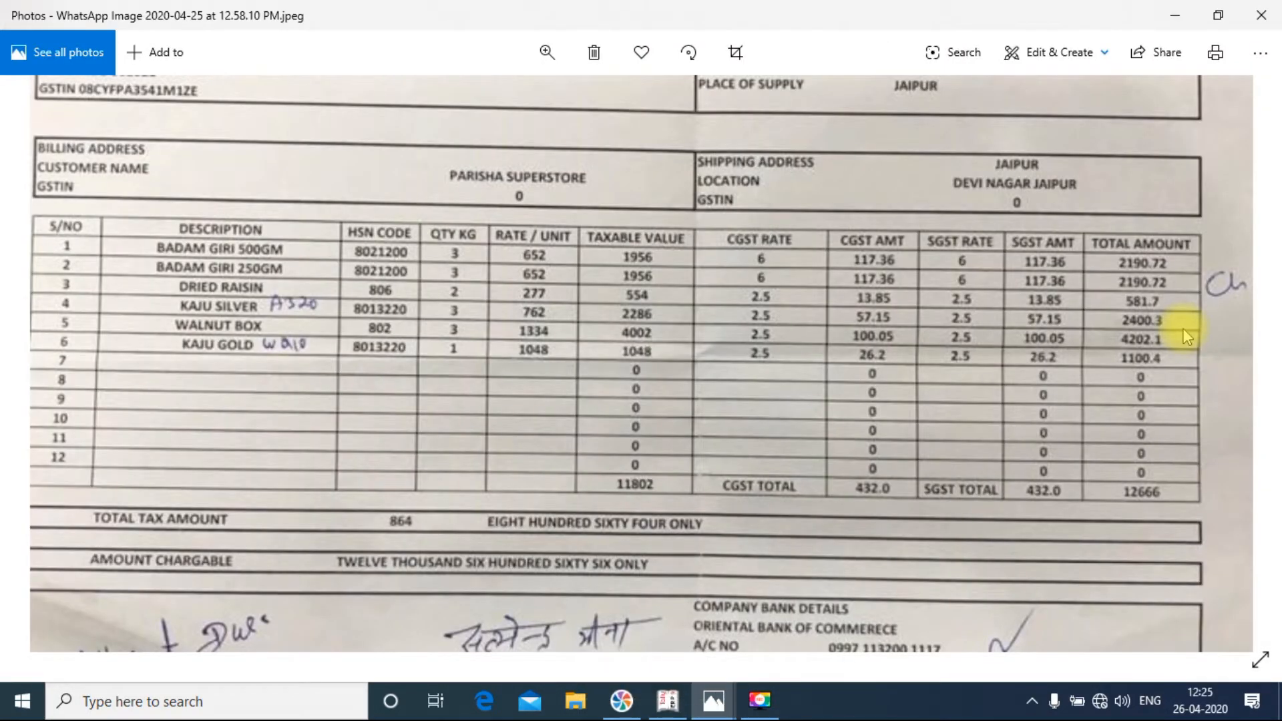
pyautogui.hotkey('alt', 'Tab')
pyautogui.hotkey('alt', 'c')
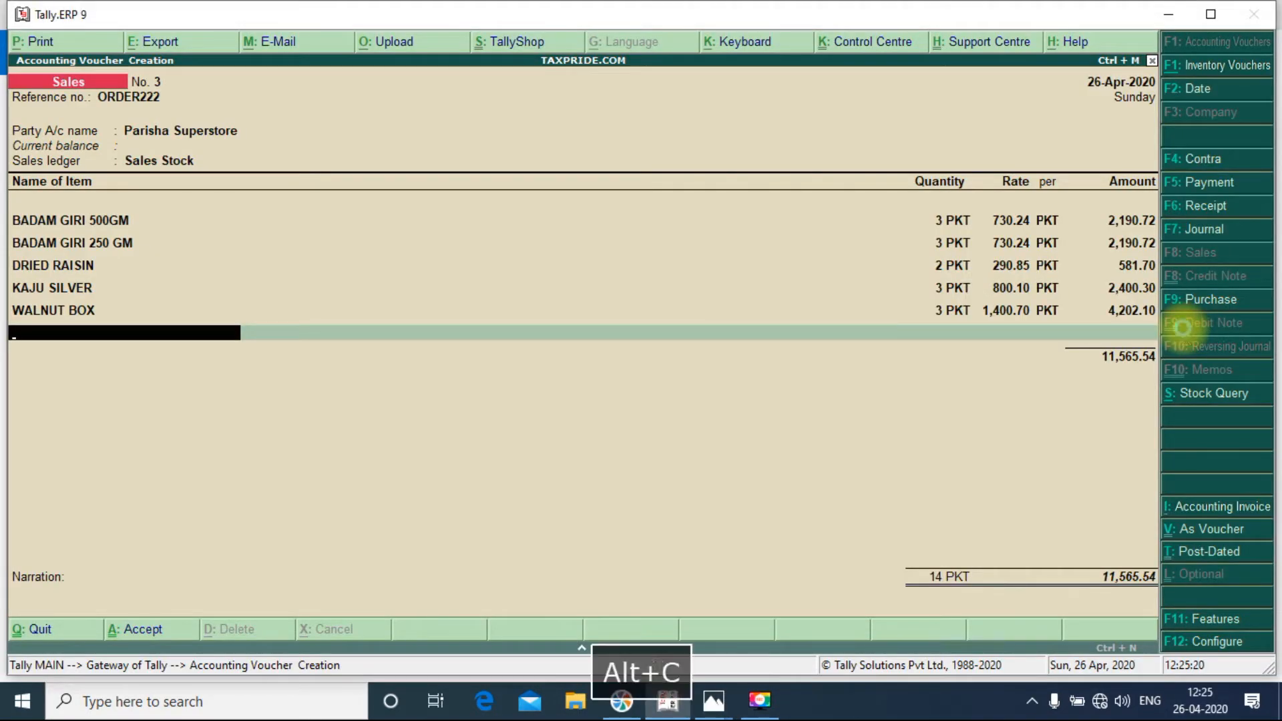
pyautogui.write('KAJU GOLD')
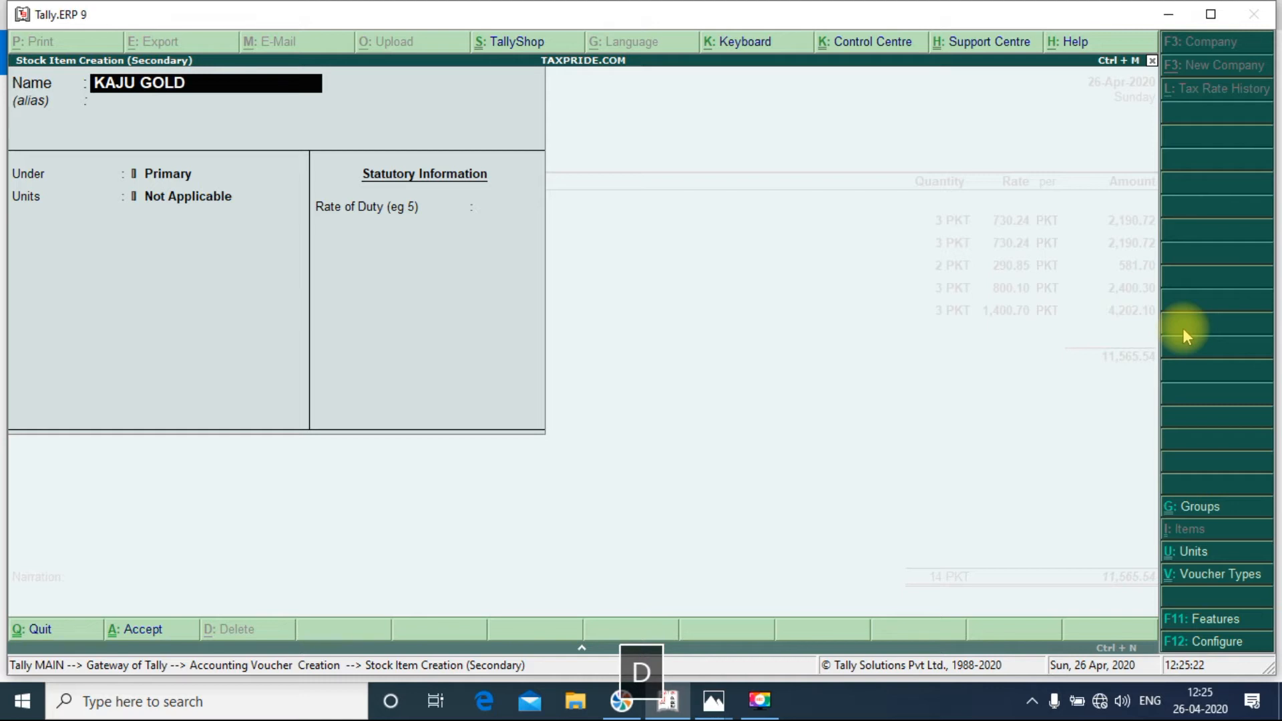
pyautogui.press('Return')
pyautogui.press('Down')
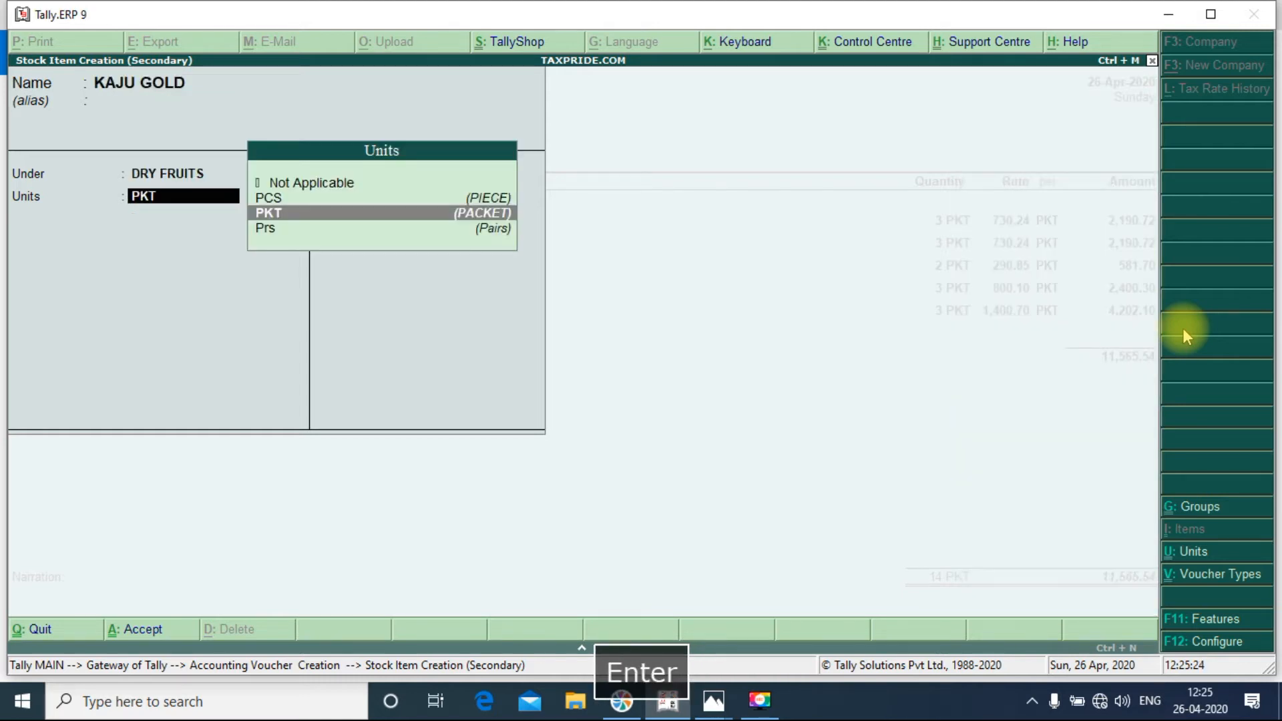
pyautogui.press('Return')
pyautogui.press('Return')
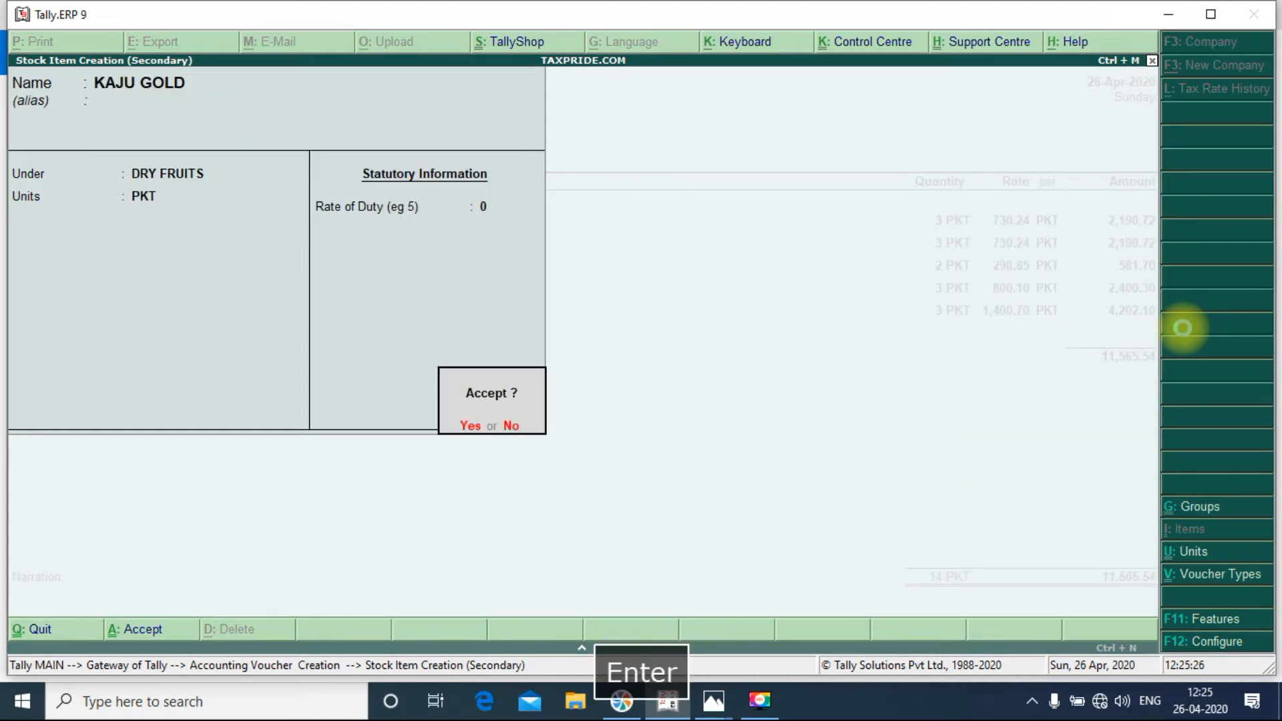
pyautogui.press('Return')
# - Enter KAJU GOLD with a quantity of 1 and an amount of 1,100.40, as per the invoice
pyautogui.hotkey('alt', 'Tab')
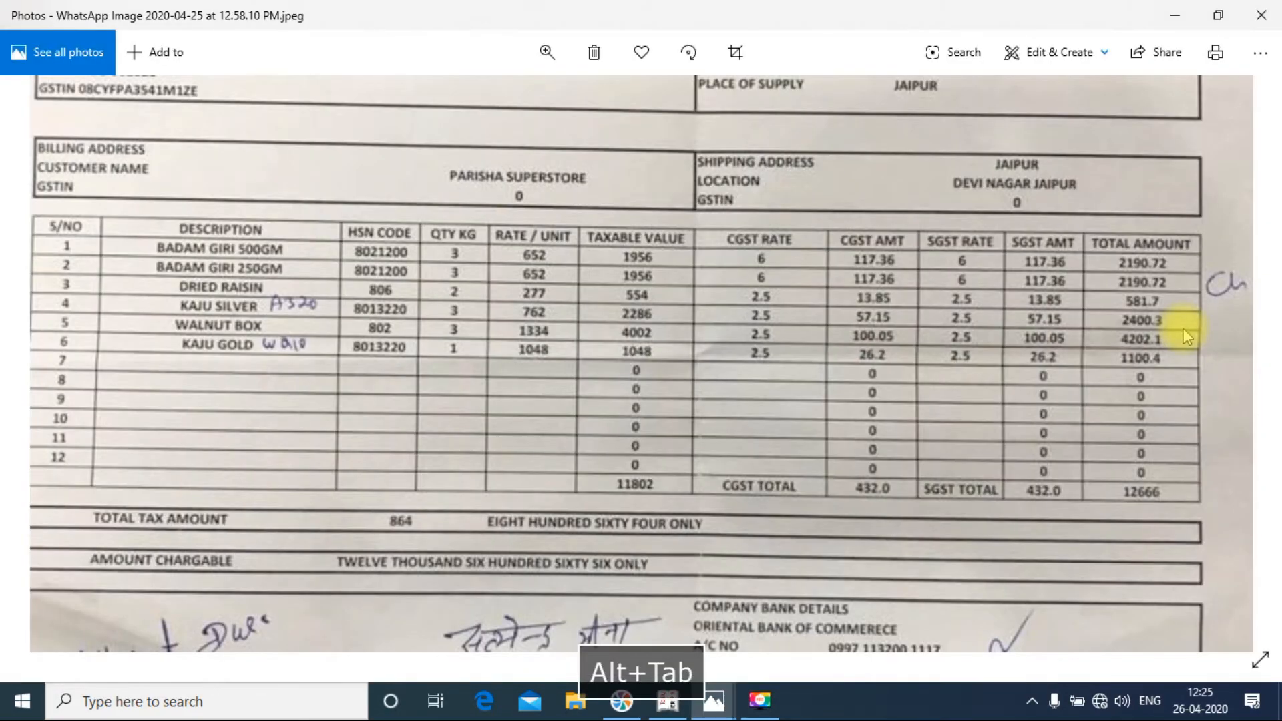
pyautogui.hotkey('alt', 'Tab')
pyautogui.write('1')
pyautogui.press('Return')
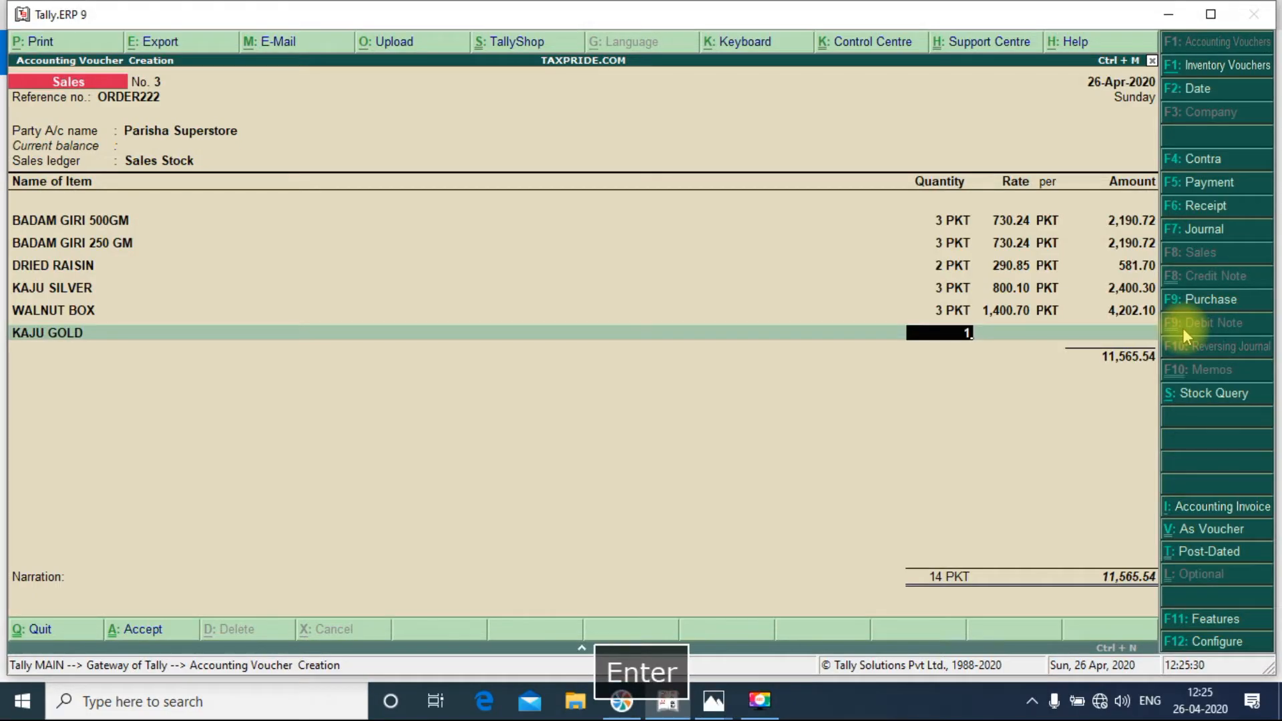
pyautogui.press('Return')
pyautogui.hotkey('alt', 'Tab')
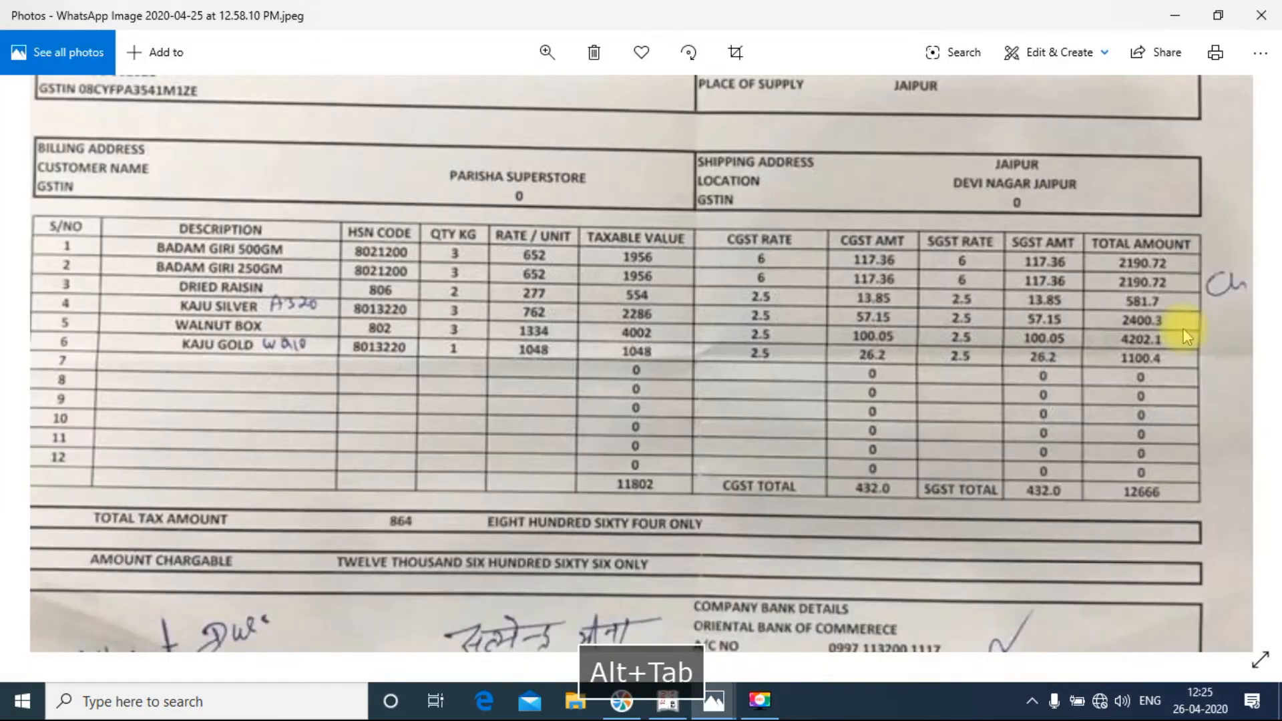
pyautogui.hotkey('alt', 'Tab')
pyautogui.press('Return')
pyautogui.press('Return')
pyautogui.hotkey('alt', 'Tab')
pyautogui.hotkey('alt', 'Tab')
pyautogui.write('1,100')
pyautogui.press('Return')
pyautogui.write('4')
pyautogui.hotkey('shift', 'Tab')
pyautogui.write('1100')
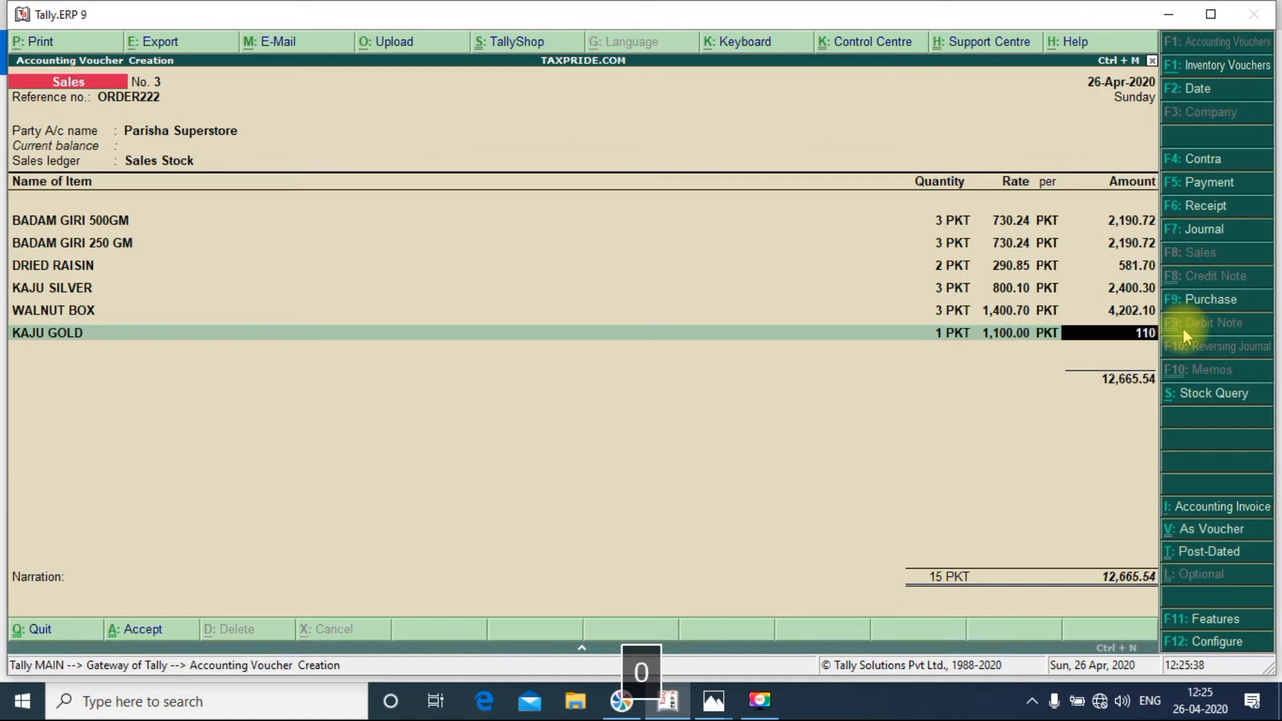
pyautogui.press('Return')
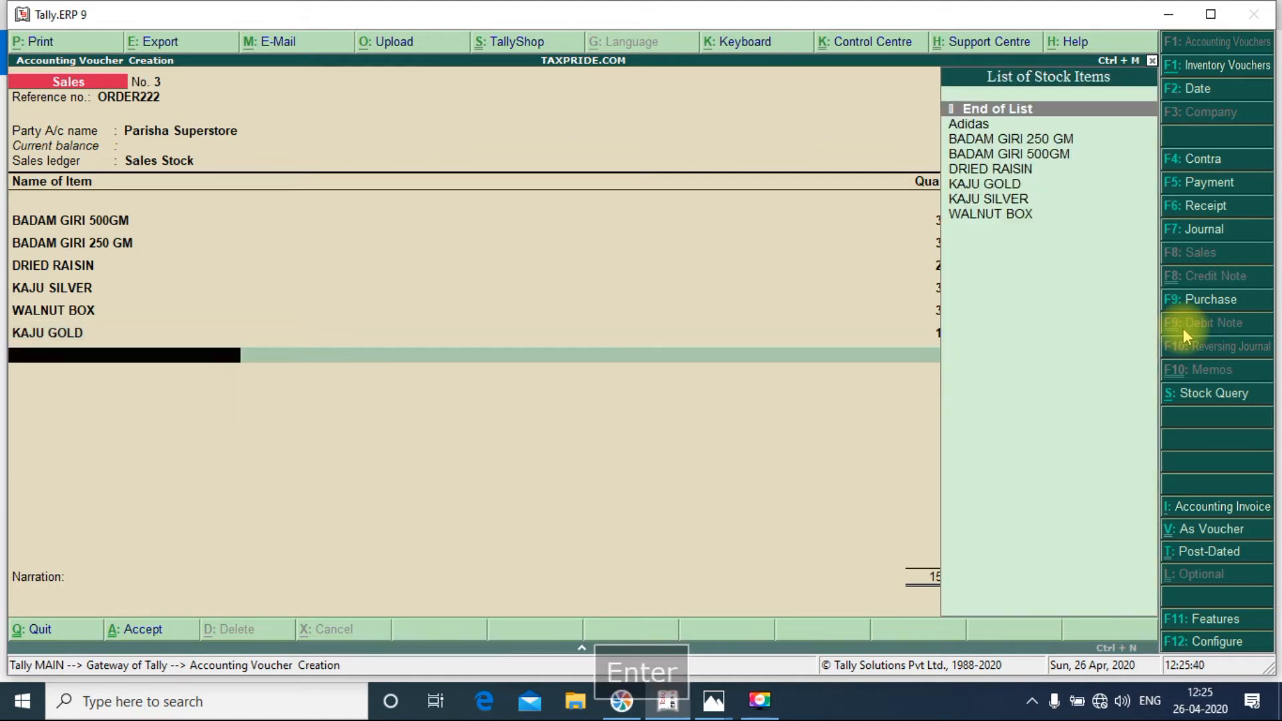
pyautogui.press('Down')
pyautogui.press('Down')
pyautogui.press('Down')
pyautogui.press('Down')
pyautogui.press('Down')
pyautogui.press('Down')
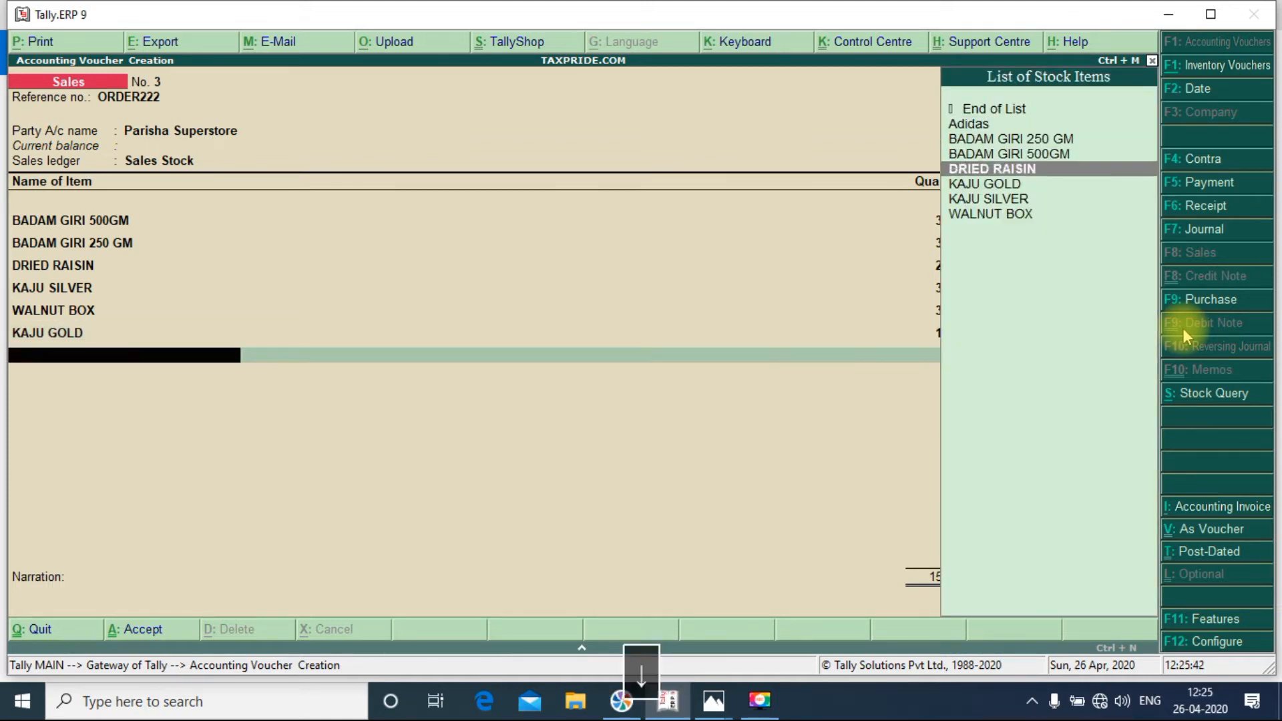
pyautogui.press('Return')
pyautogui.press('Return')
pyautogui.press('Return')
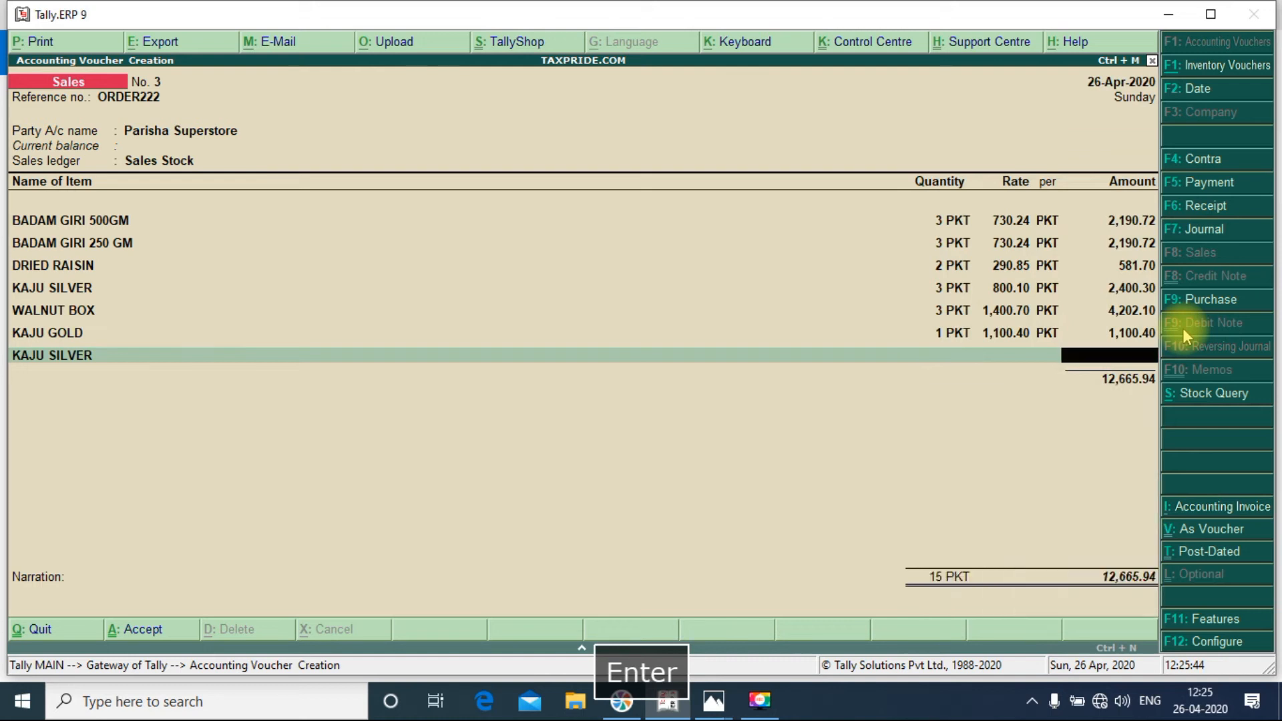
pyautogui.hotkey('shift', 'Tab')
pyautogui.hotkey('shift', 'Tab')
pyautogui.hotkey('shift', 'Tab')
pyautogui.hotkey('shift', 'Tab')
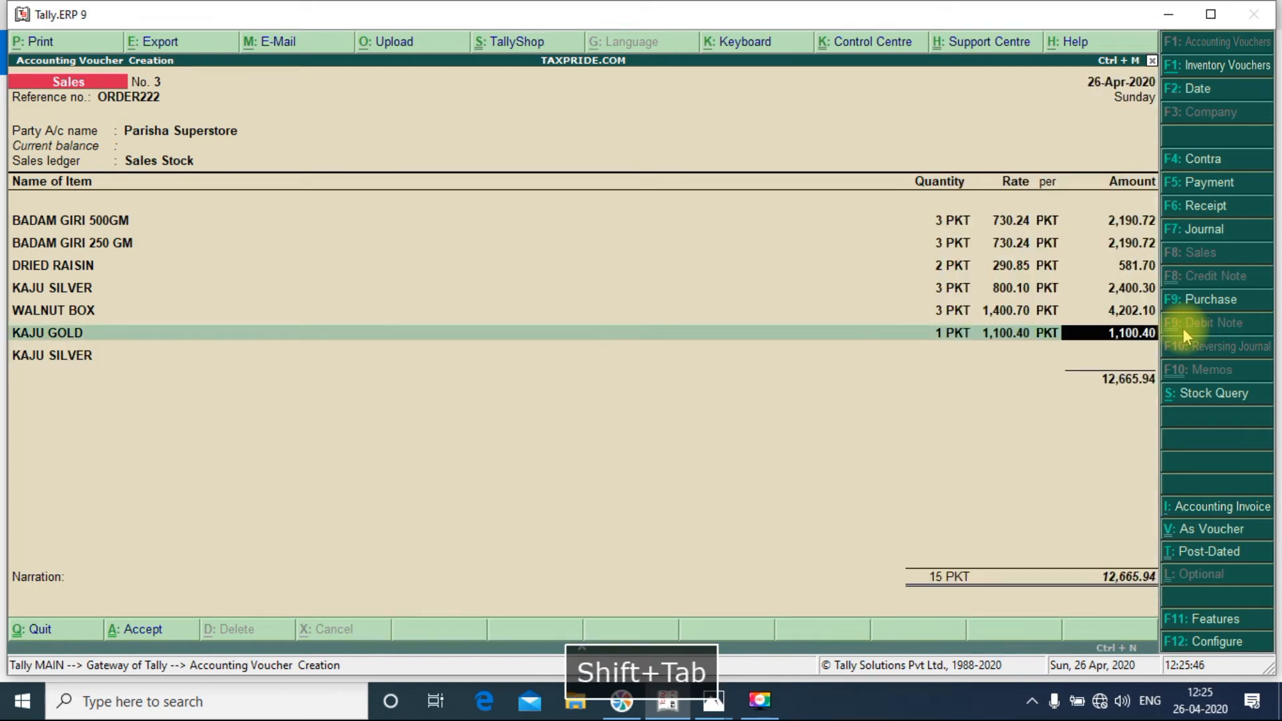
# - Replace the stray KAJU SILVER line below KAJU GOLD with End of List to finish the item entries
pyautogui.press('Return')
pyautogui.press('Return')
pyautogui.press('Up')
pyautogui.press('Up')
pyautogui.press('Up')
pyautogui.press('Up')
pyautogui.press('Up')
pyautogui.press('Up')
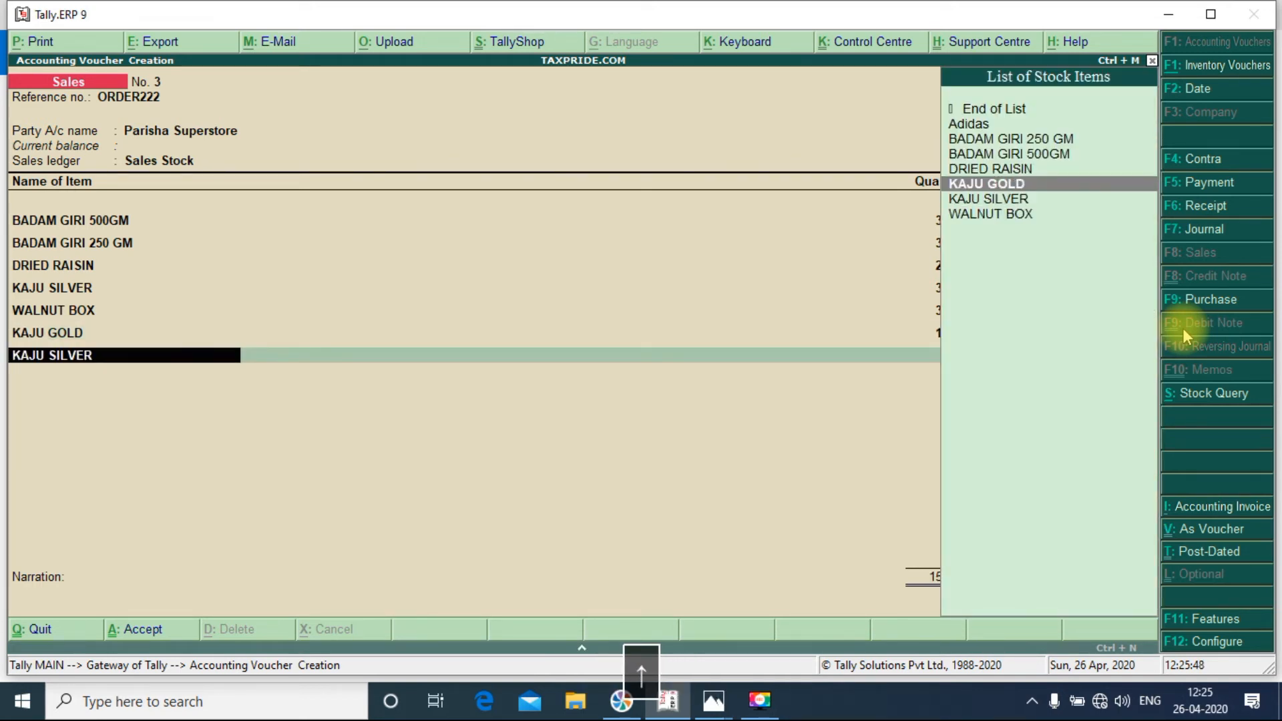
pyautogui.press('Return')
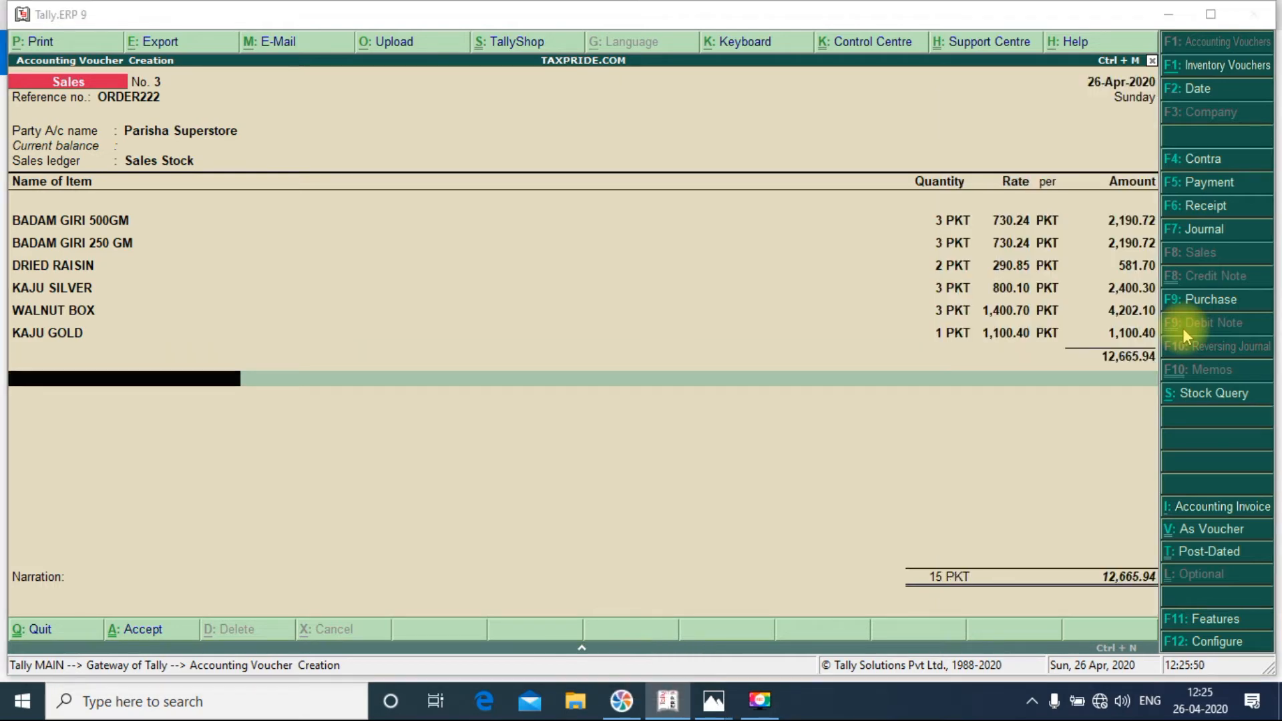
# - Compare the voucher total with the invoice image and look for a round-off ledger in the ledger list
pyautogui.hotkey('alt', 'Tab')
pyautogui.hotkey('alt', 'Tab')
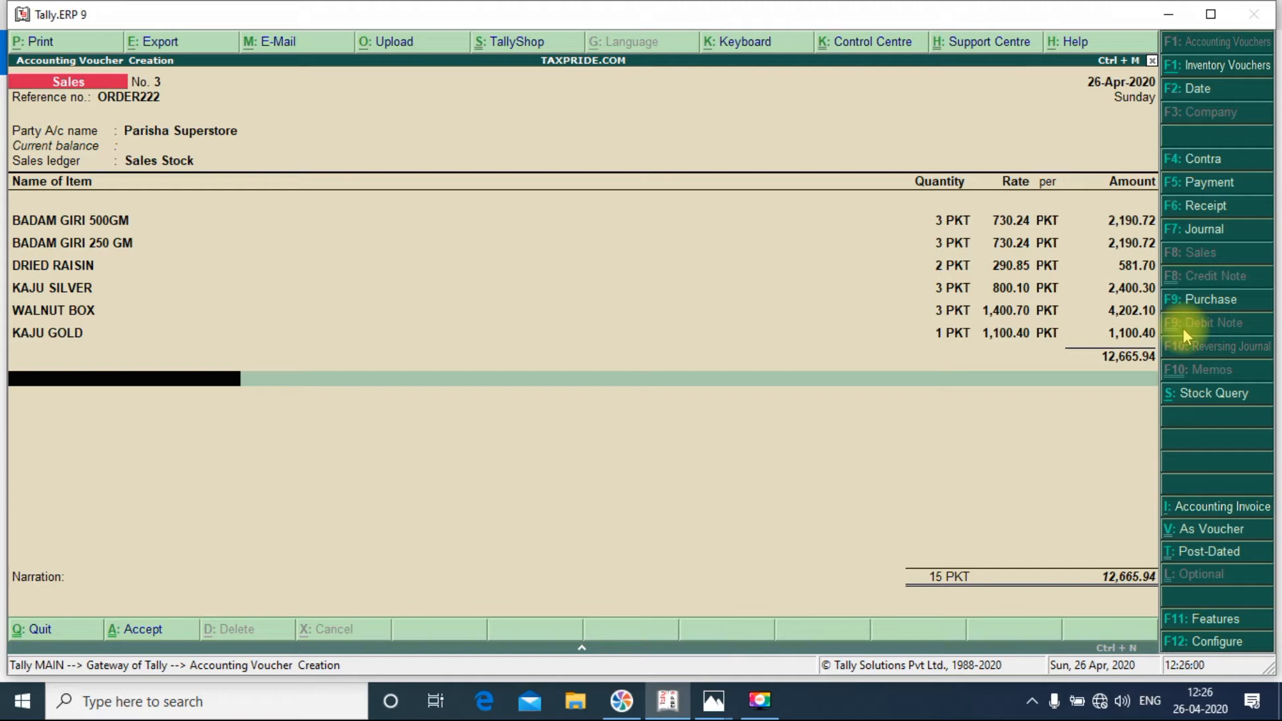
pyautogui.press('r')
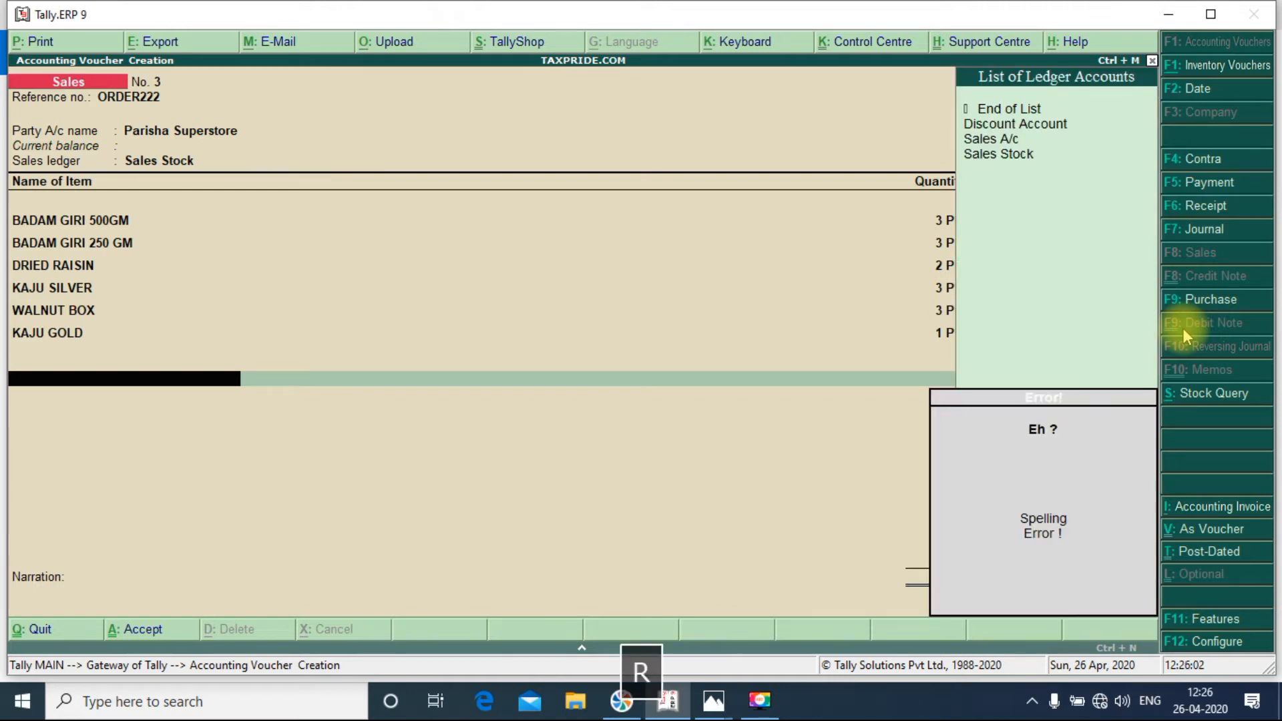
pyautogui.hotkey('shift', 'Tab')
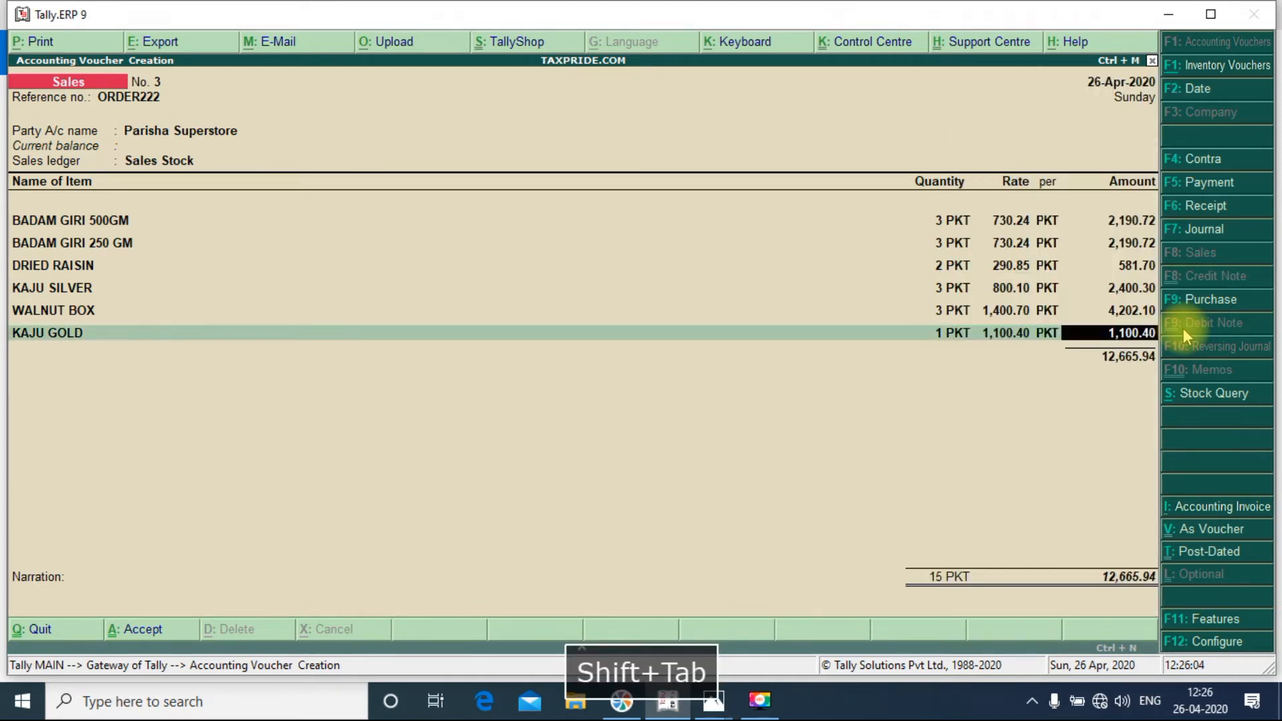
pyautogui.press('Return')
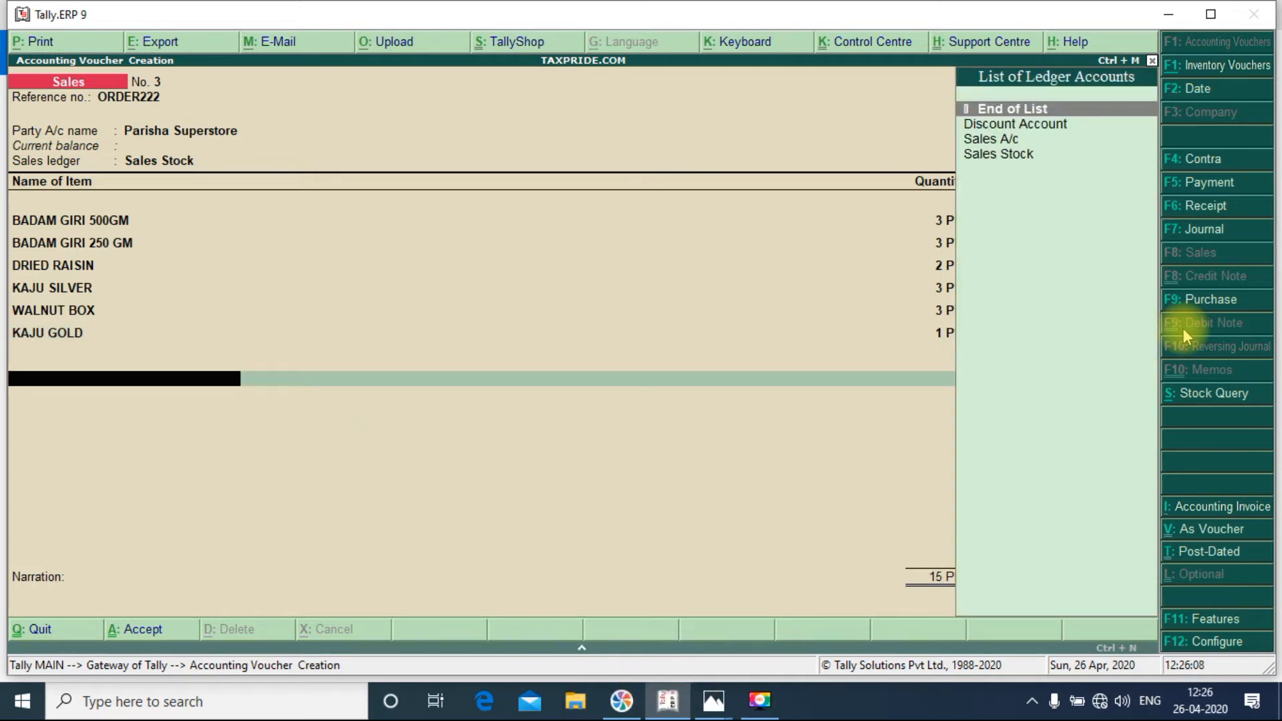
# - Start a new ledger named R/OFF under Indirect Expenses, with inventory values affected set to No
pyautogui.hotkey('alt', 'c')
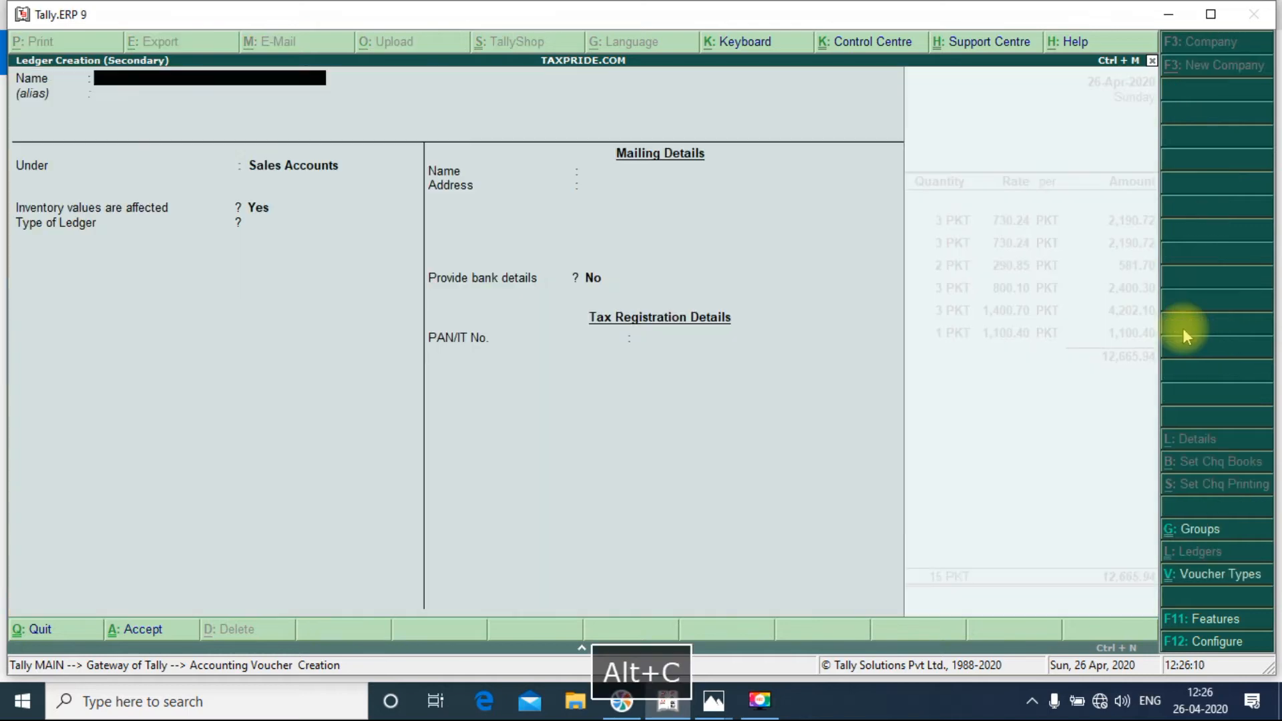
pyautogui.write('R/OFF')
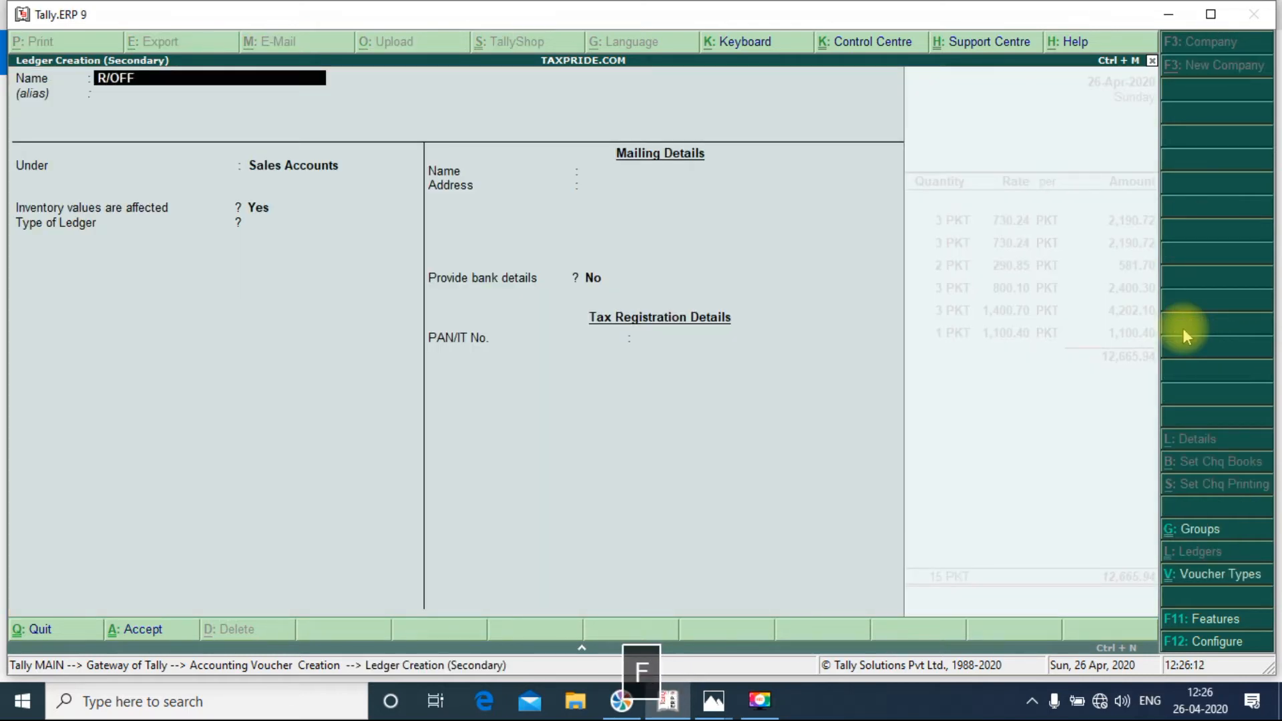
pyautogui.press('Return')
pyautogui.press('Return')
pyautogui.write('RO')
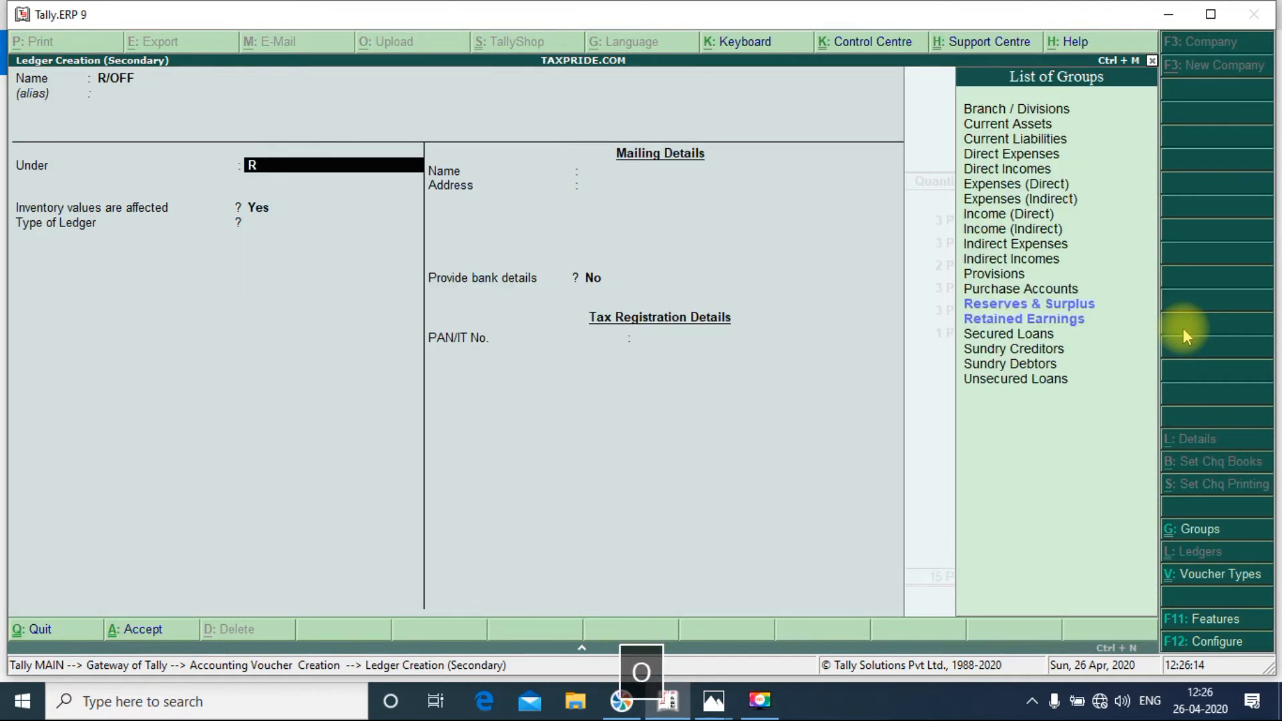
pyautogui.press('BackSpace')
pyautogui.press('BackSpace')
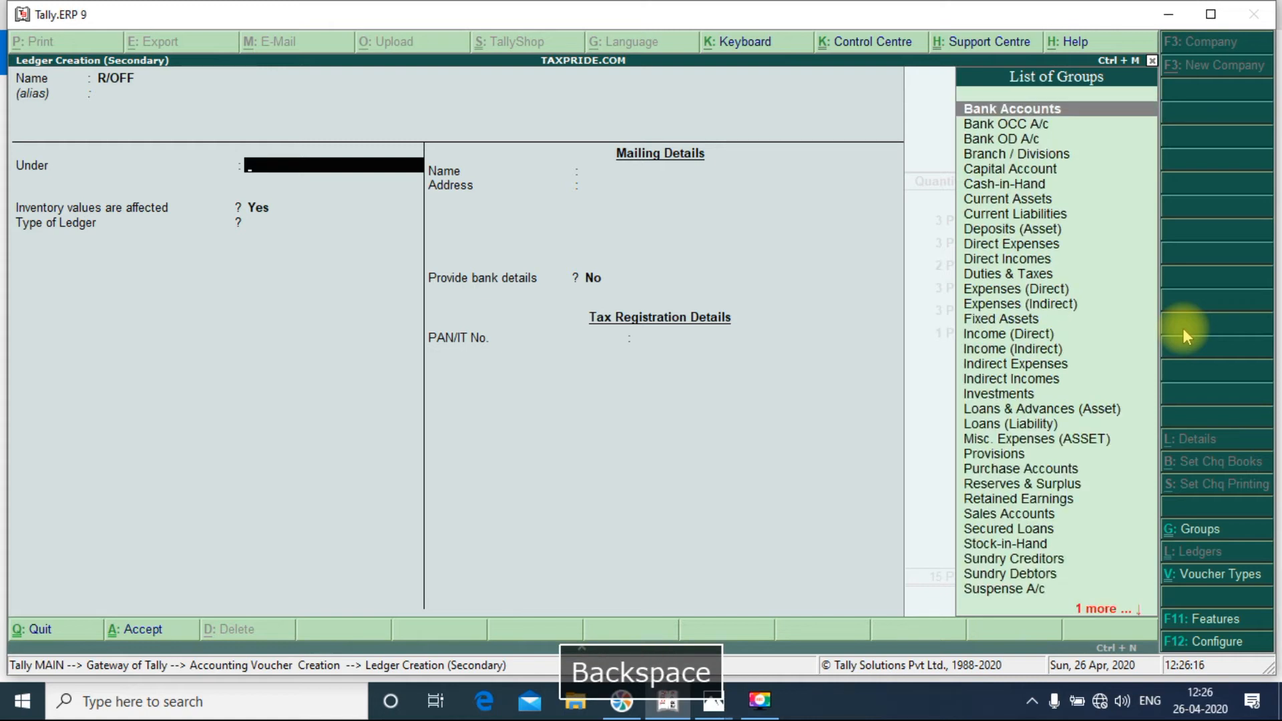
pyautogui.write('IN')
pyautogui.press('Down')
pyautogui.press('Down')
pyautogui.press('Down')
pyautogui.press('Down')
pyautogui.press('Down')
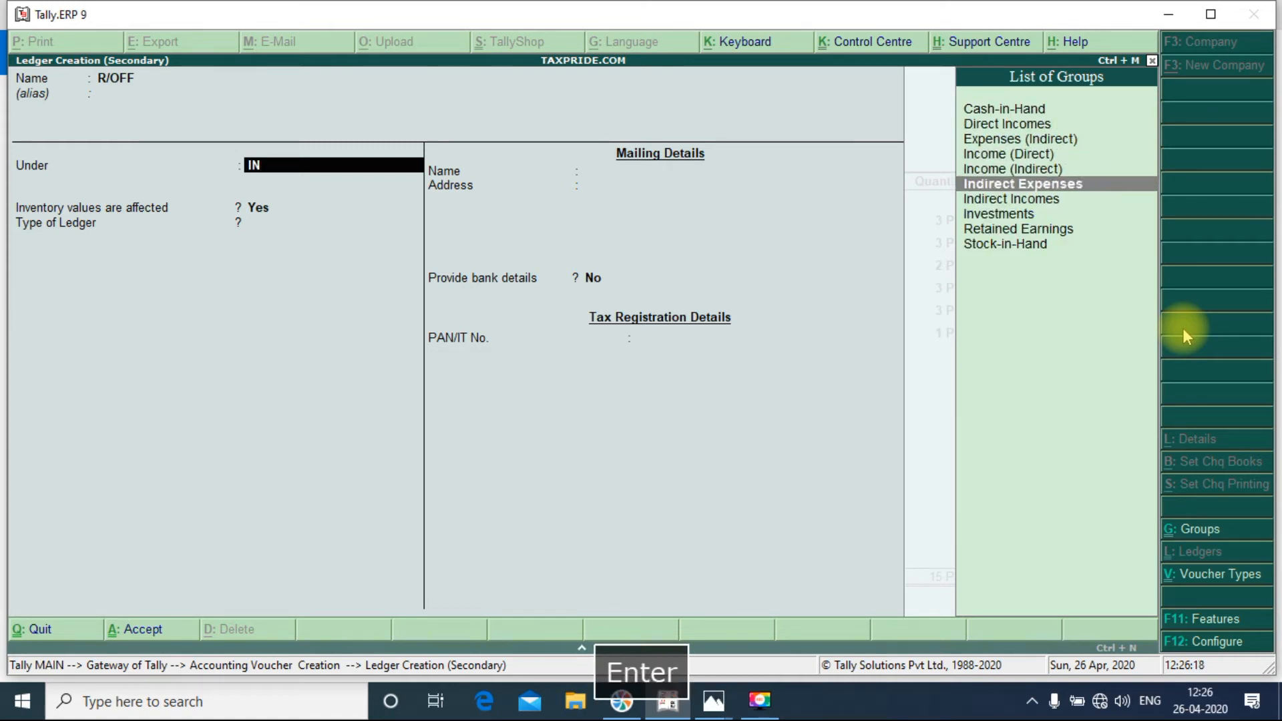
pyautogui.press('Return')
pyautogui.press('Return')
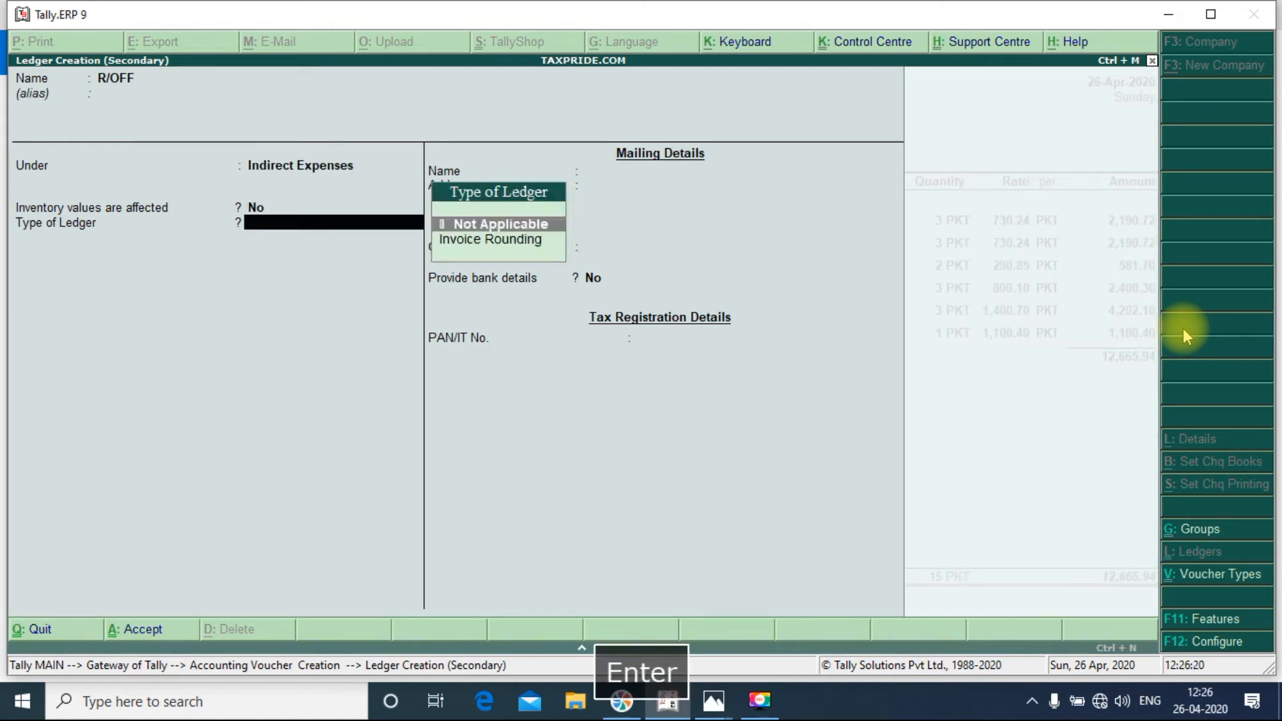
pyautogui.press('Down')
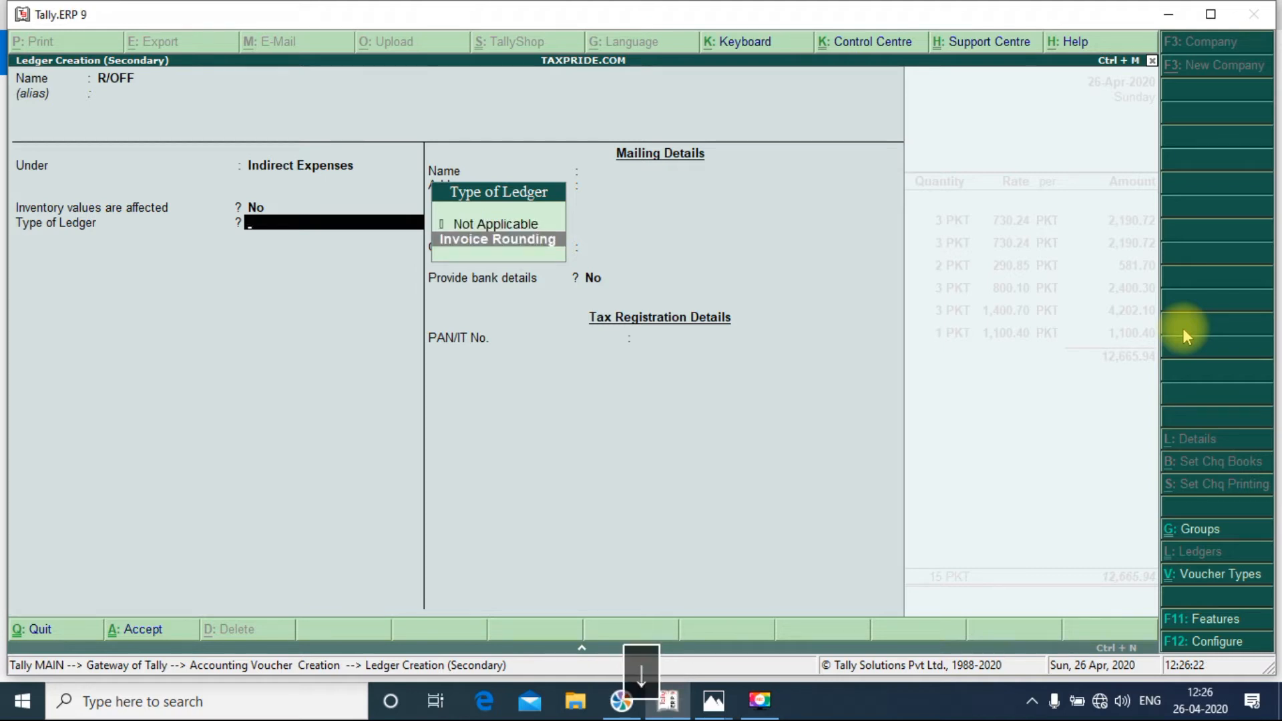
pyautogui.press('Return')
pyautogui.hotkey('shift', 'Tab')
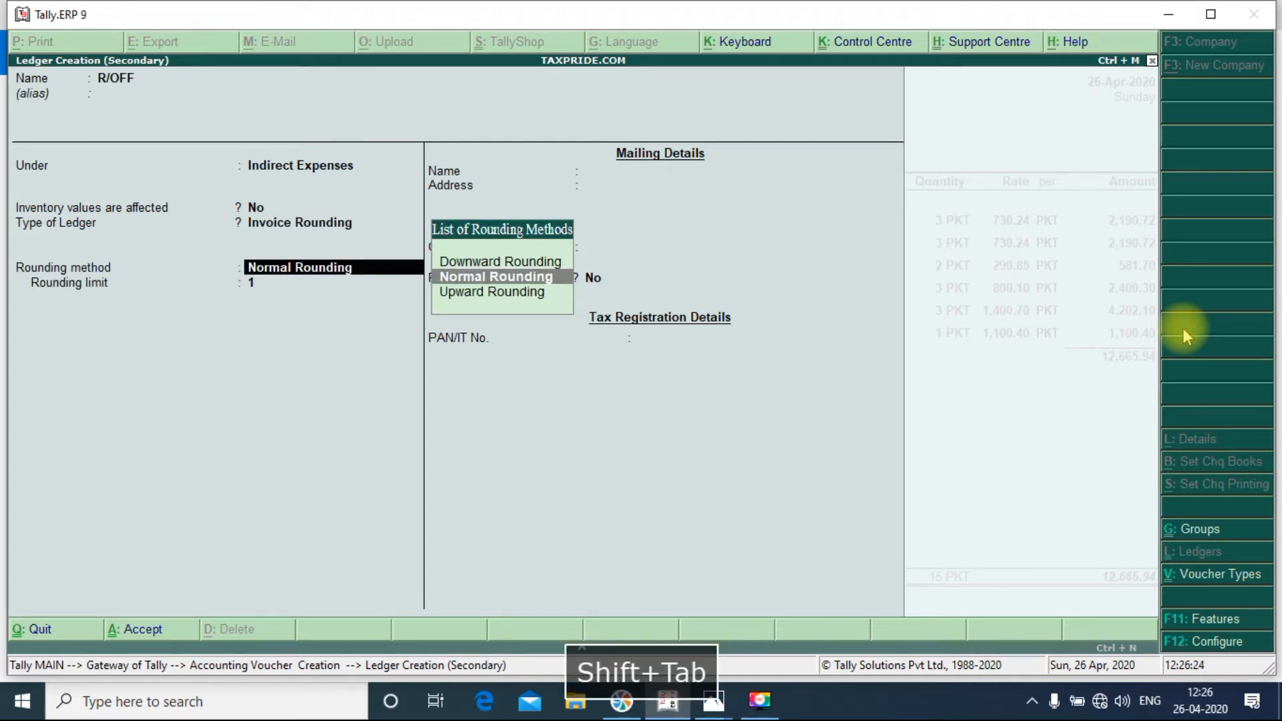
# - Set the R/OFF ledger's type to Not Applicable and save the ledger
pyautogui.press('Up')
pyautogui.press('Return')
pyautogui.press('Return')
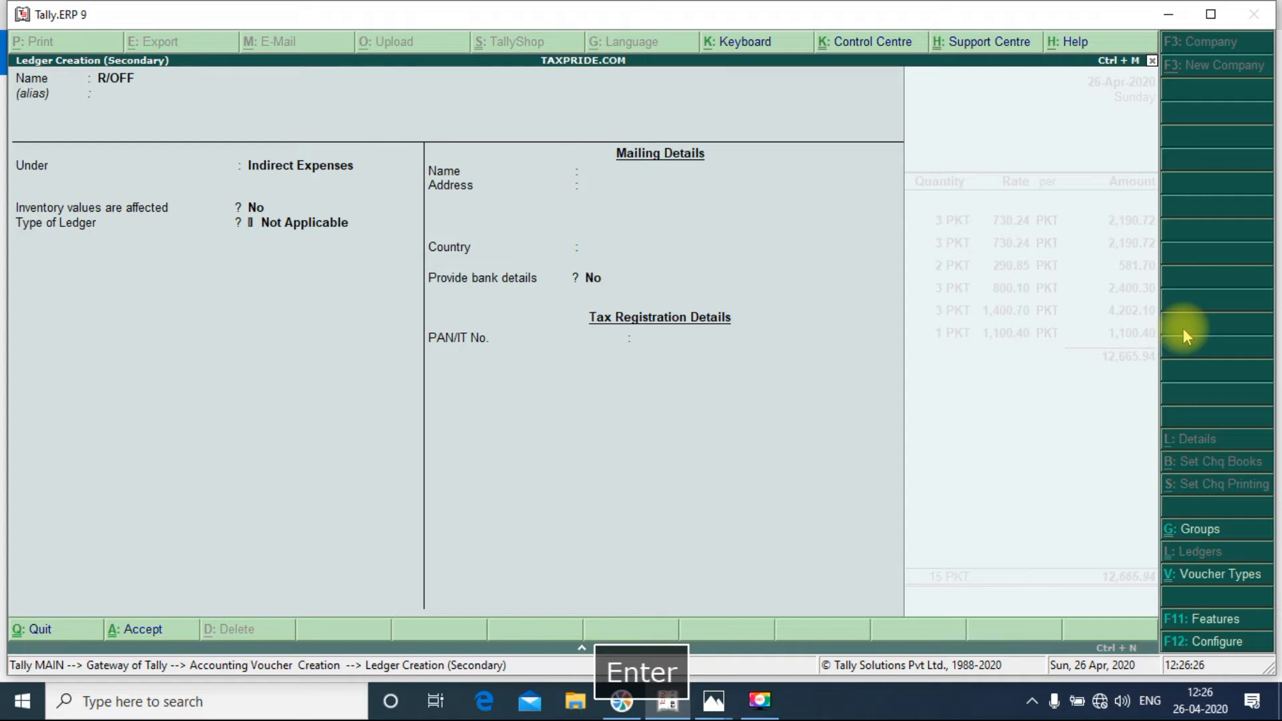
pyautogui.press('Return')
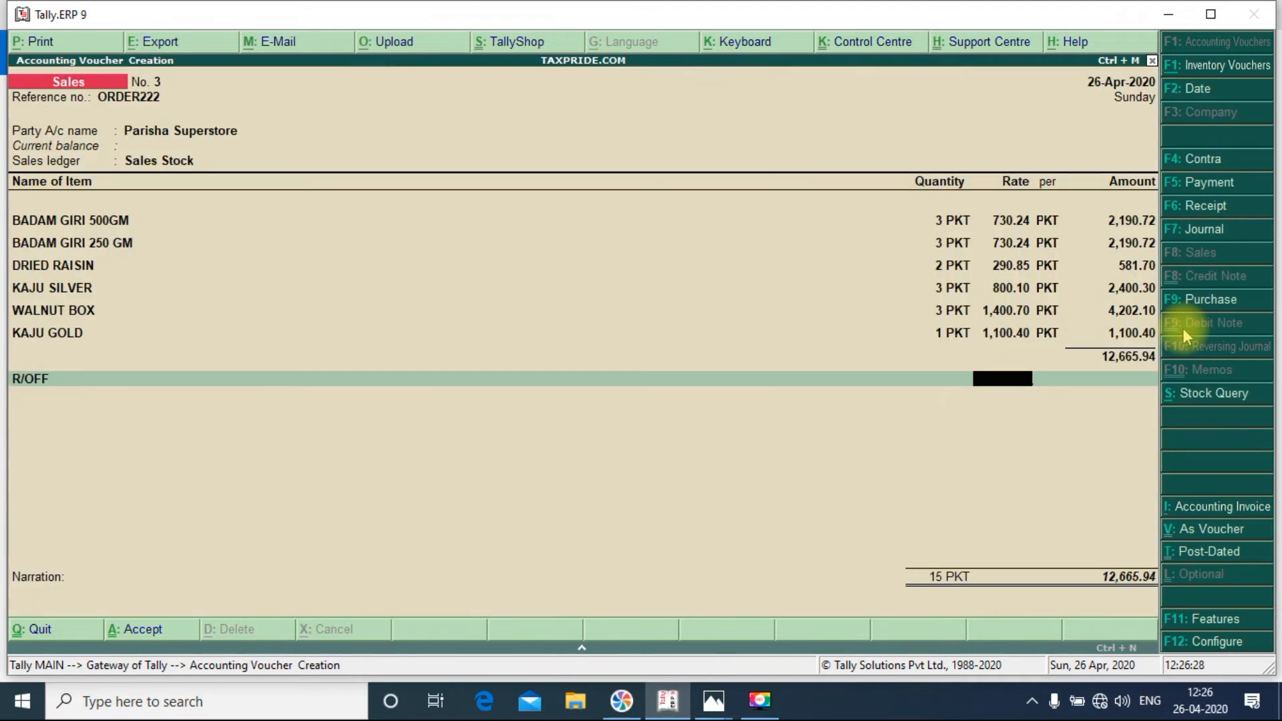
# - Enter 0.06 as the R/OFF amount without a rate and end the ledger lines
pyautogui.write('.6')
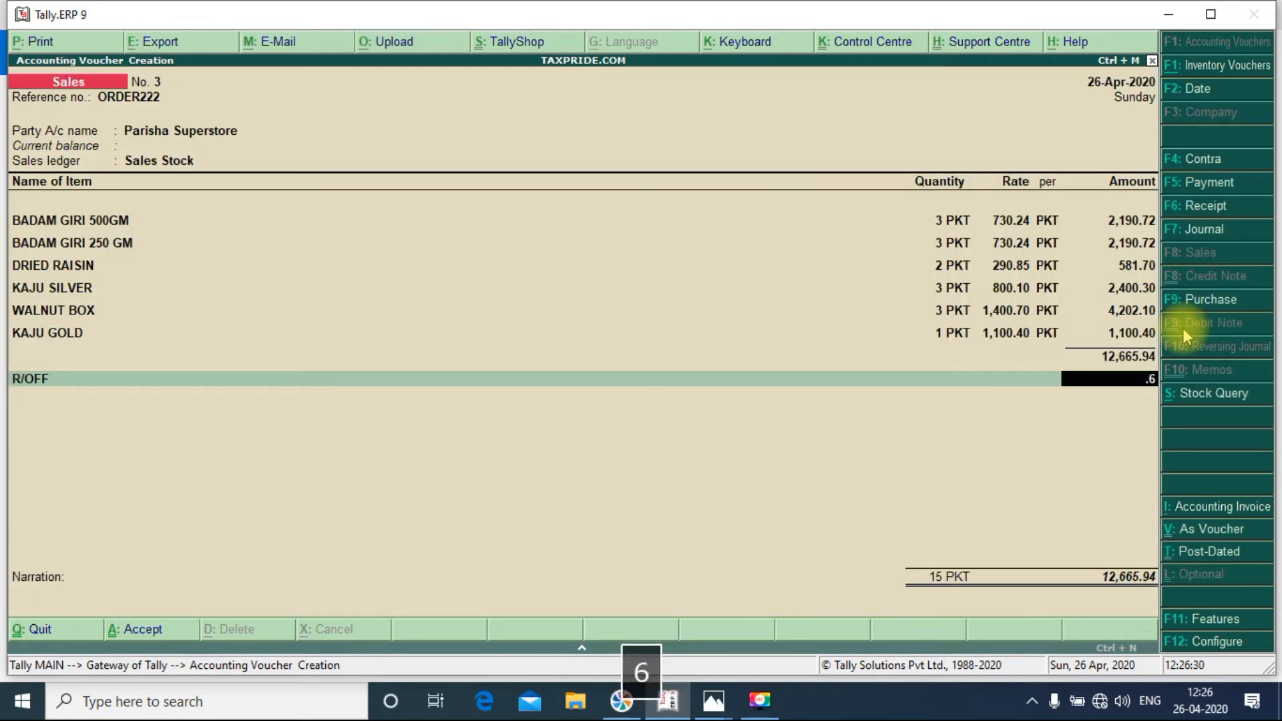
pyautogui.press('BackSpace')
pyautogui.write('06')
pyautogui.press('Return')
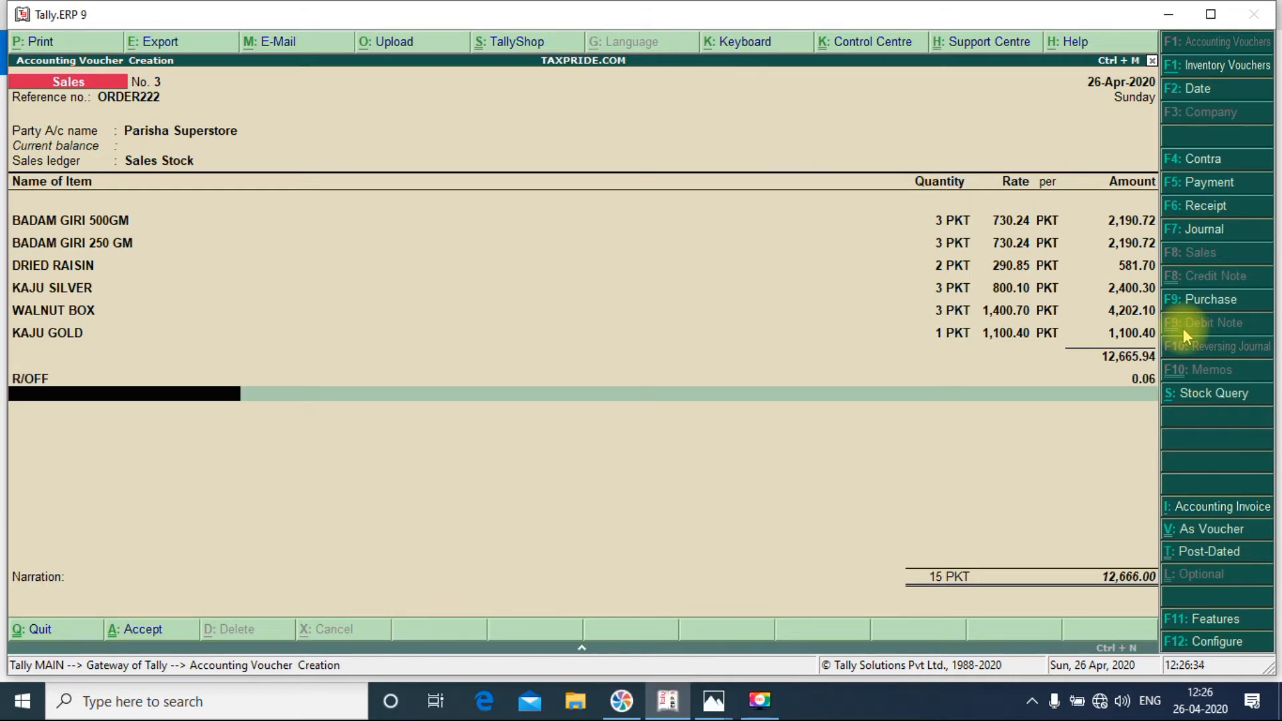
pyautogui.press('Return')
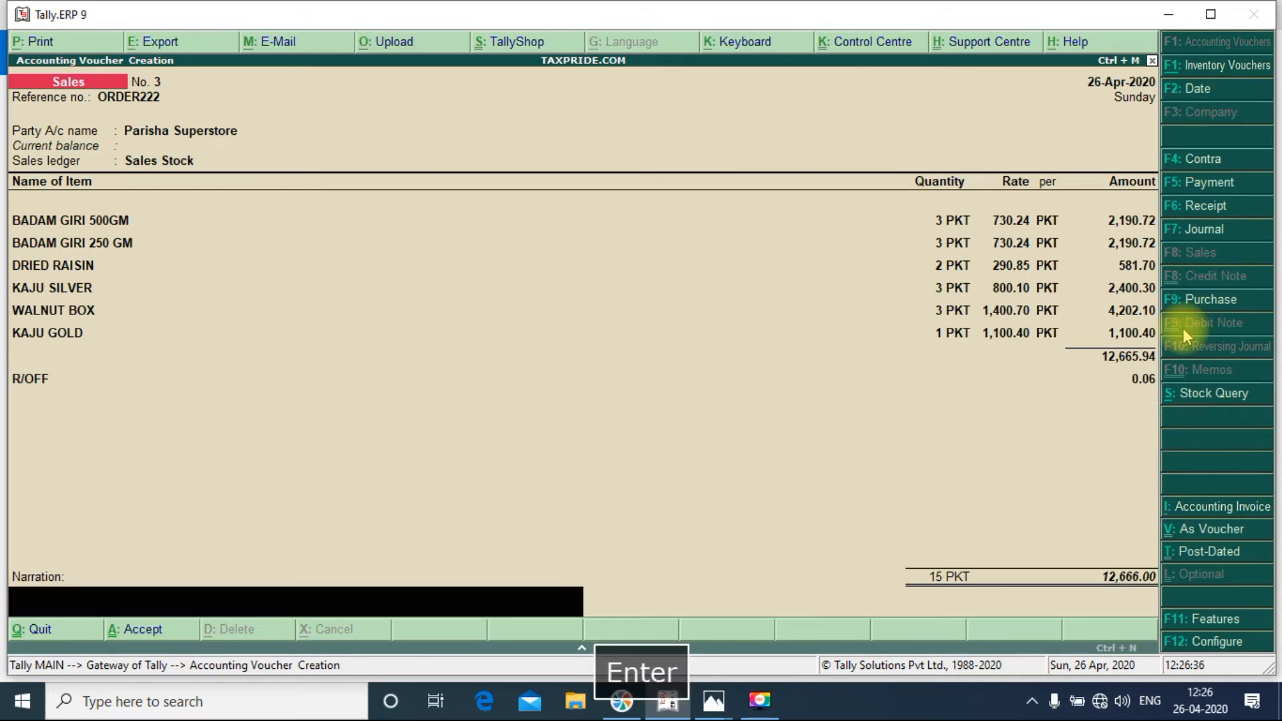
# - Enter the voucher narration as "Being Goods sold to parisha superstore against bill no. 3"
pyautogui.write('bING')
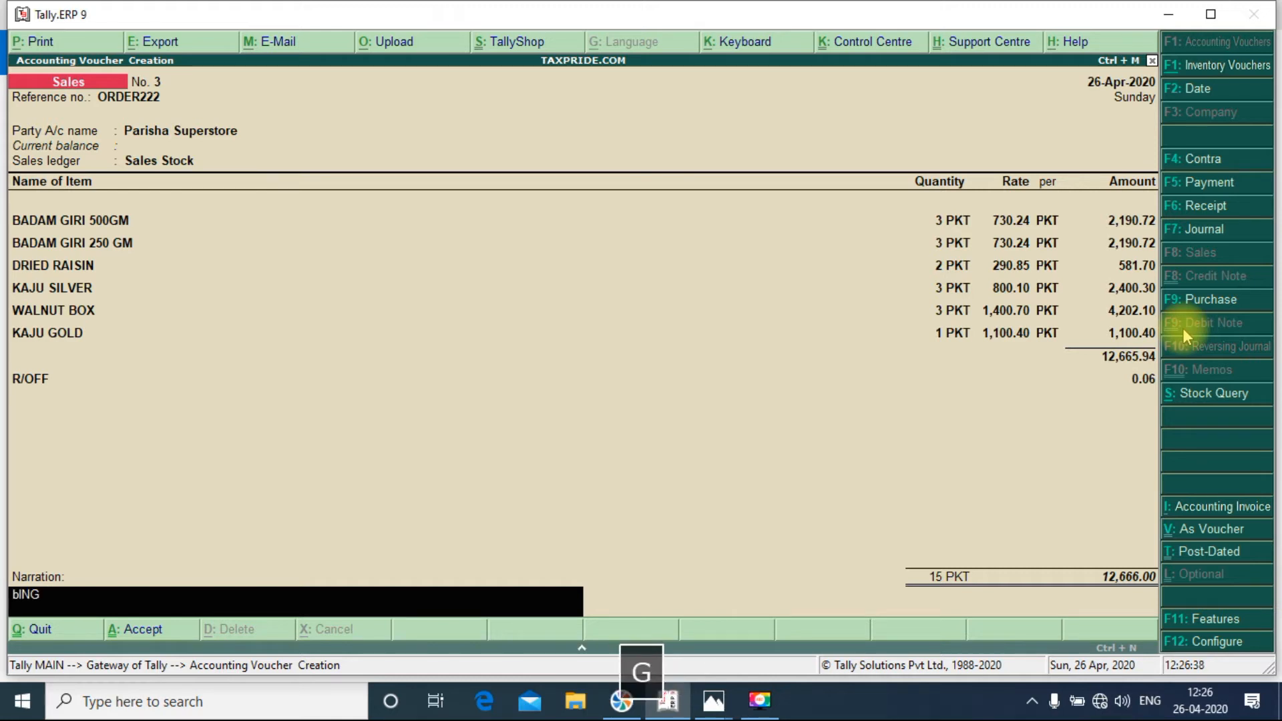
pyautogui.press('BackSpace')
pyautogui.press('BackSpace')
pyautogui.press('BackSpace')
pyautogui.press('BackSpace')
pyautogui.press('capslock')
pyautogui.write('Bei')
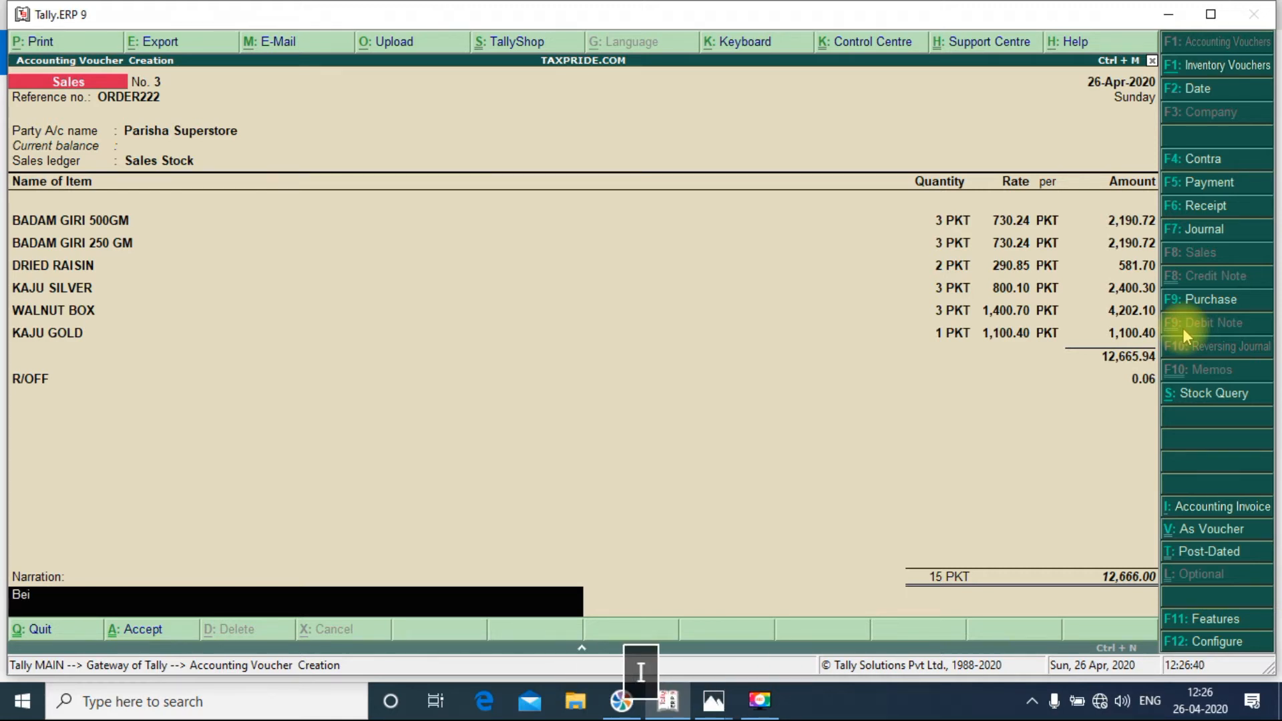
pyautogui.write('ng Goods')
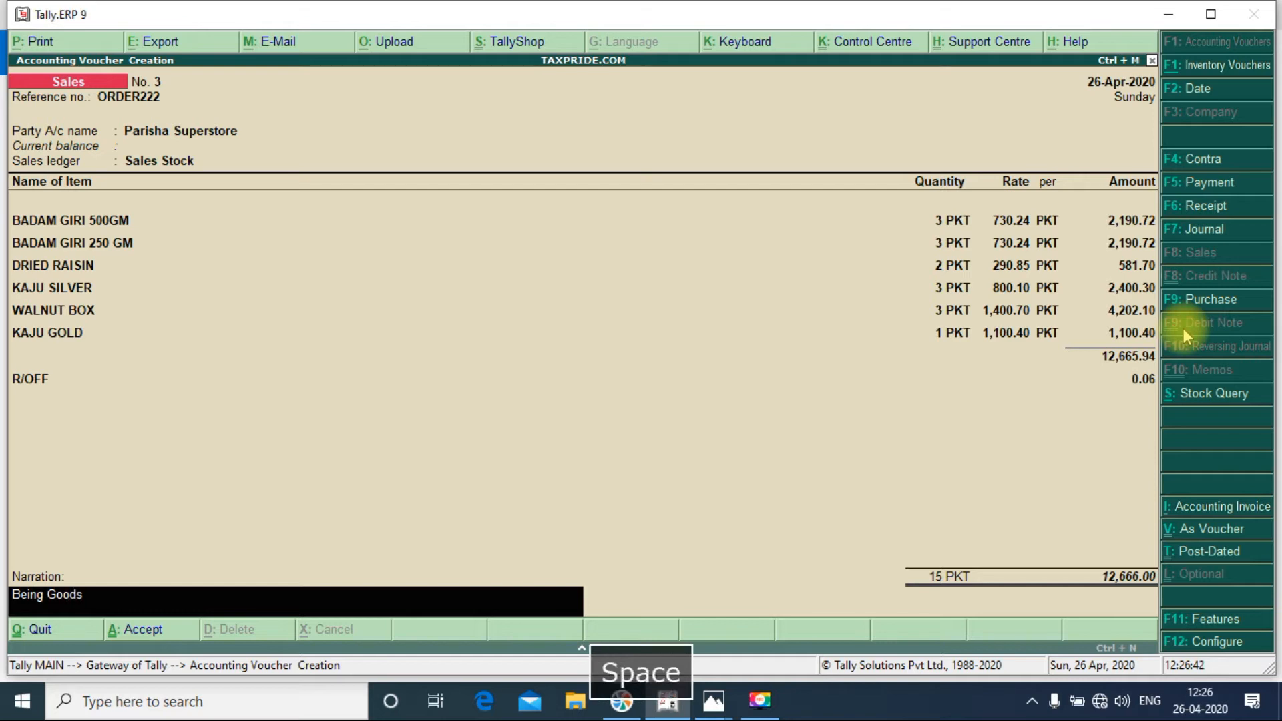
pyautogui.write(' sold to par')
pyautogui.write('isha')
pyautogui.press('BackSpace')
pyautogui.press('BackSpace')
pyautogui.press('BackSpace')
pyautogui.press('BackSpace')
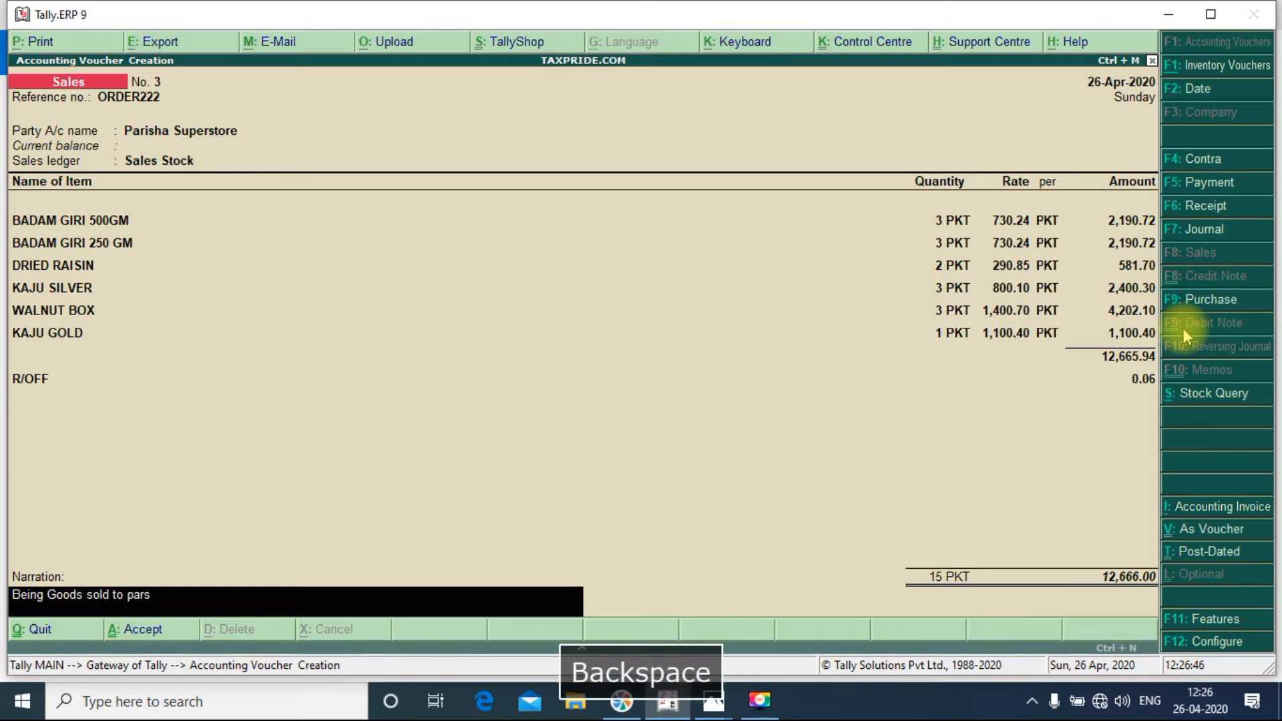
pyautogui.write('isha su')
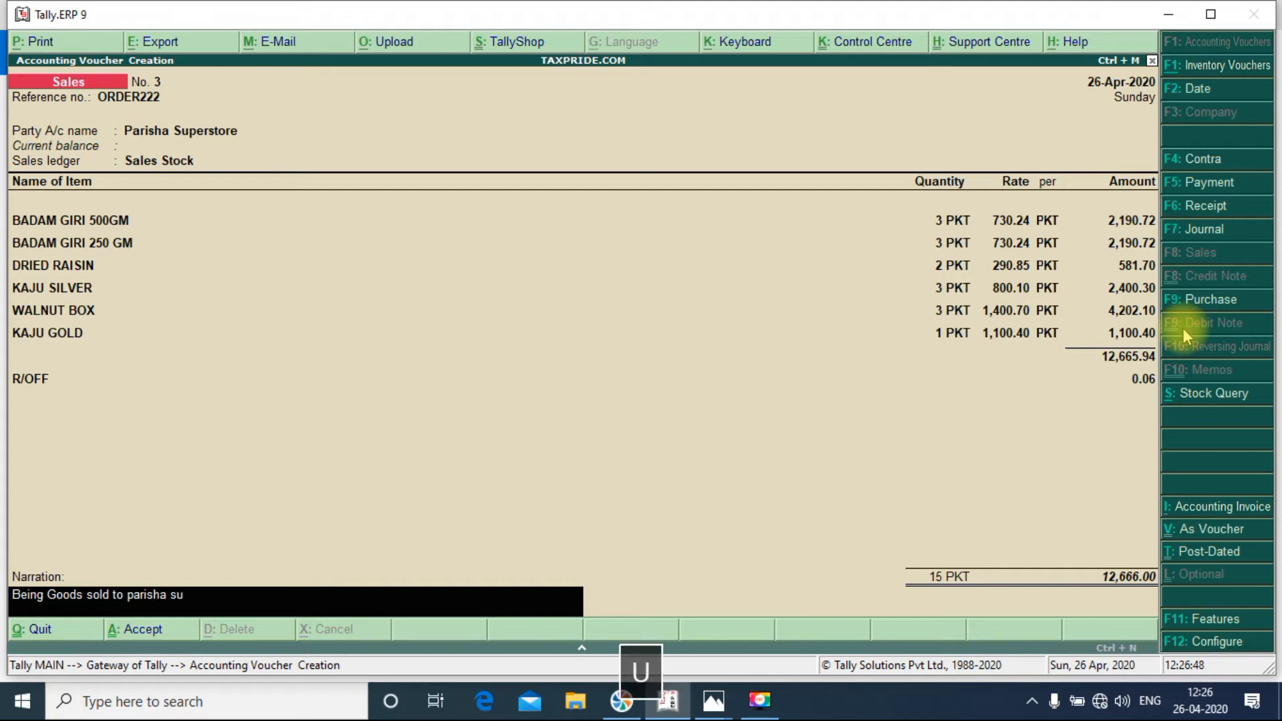
pyautogui.write('perstore aga')
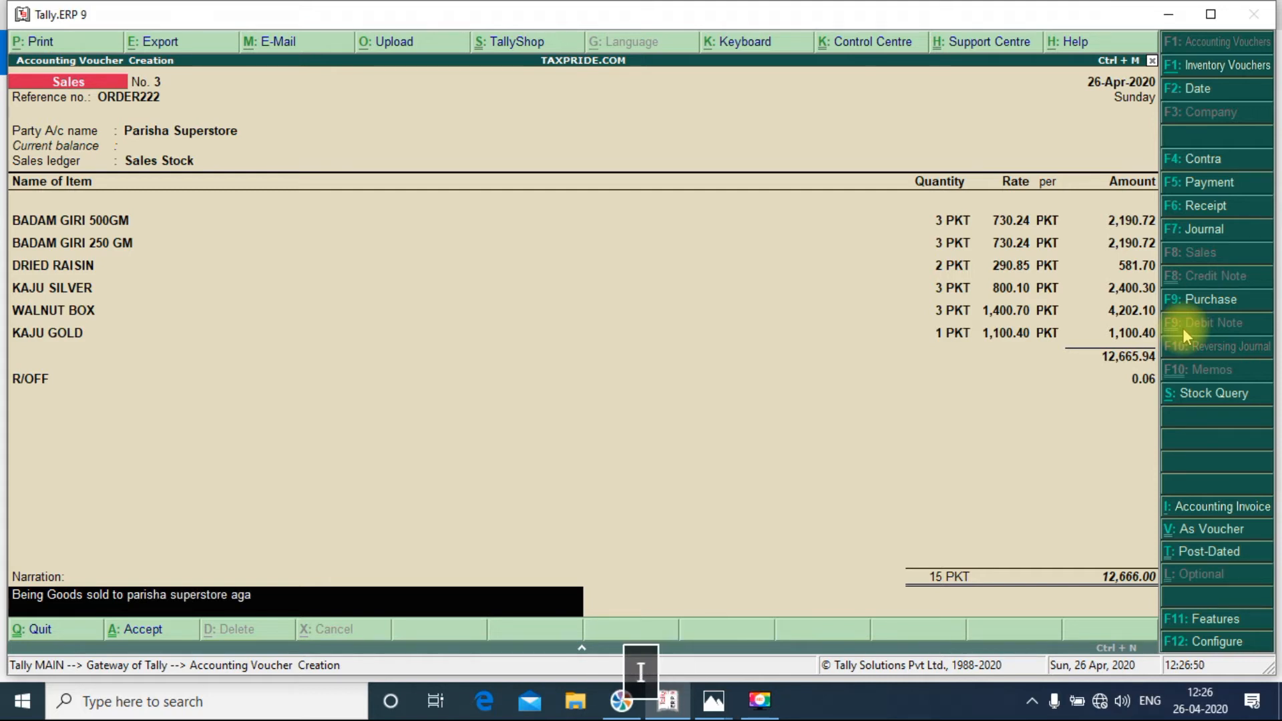
pyautogui.write('inst bill no. 3')
# - Finish the narration and accept the completed sales voucher for Parisha Superstore
pyautogui.press('Return')
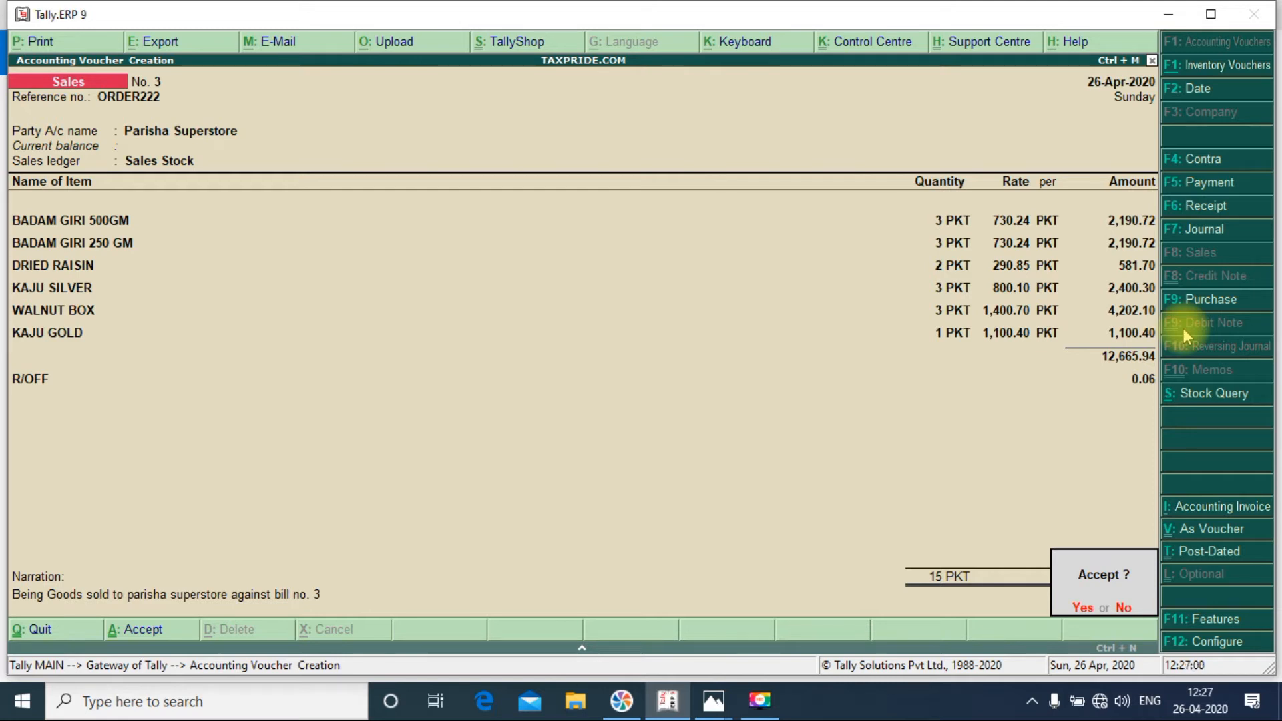
pyautogui.press('BackSpace')
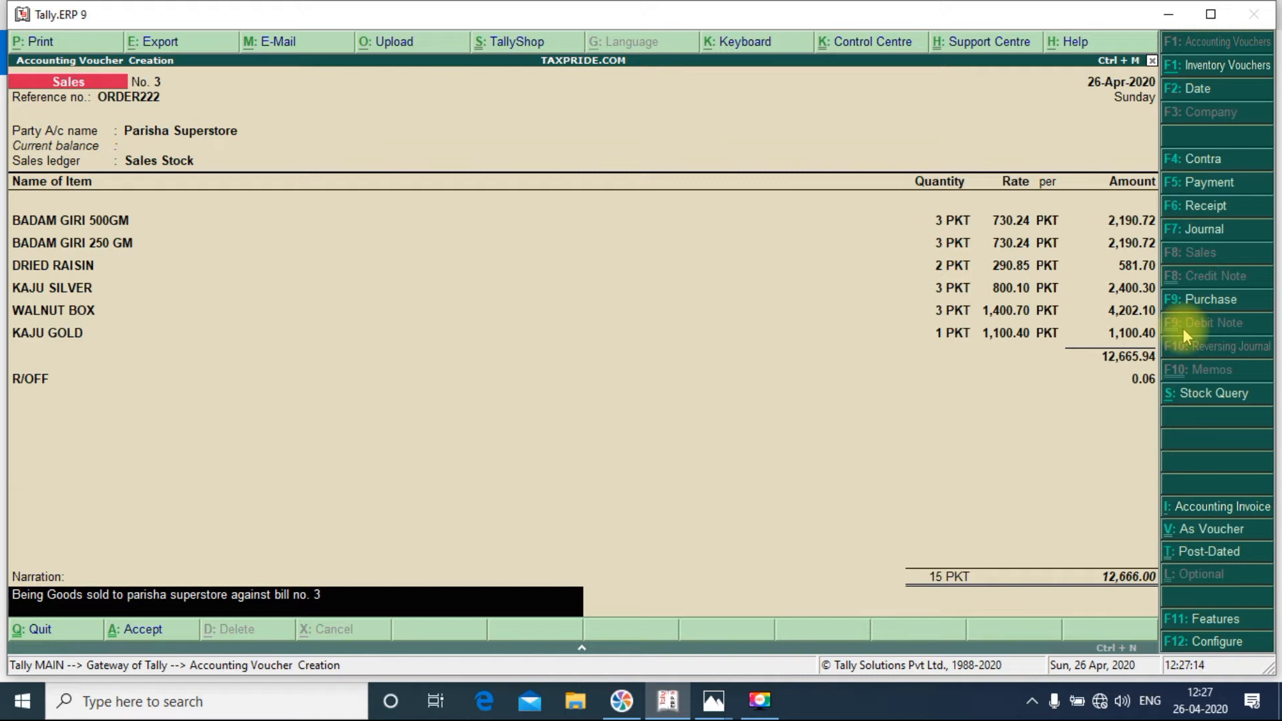
pyautogui.press('Return')
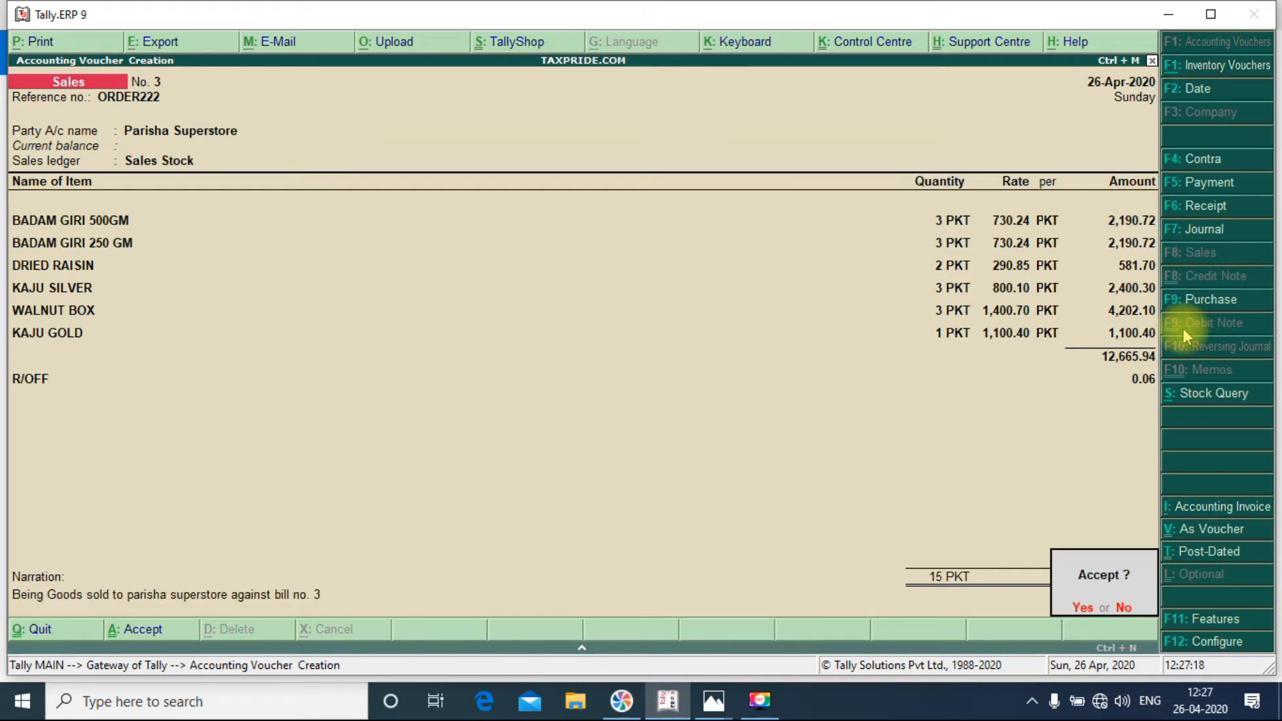
pyautogui.press('Return')
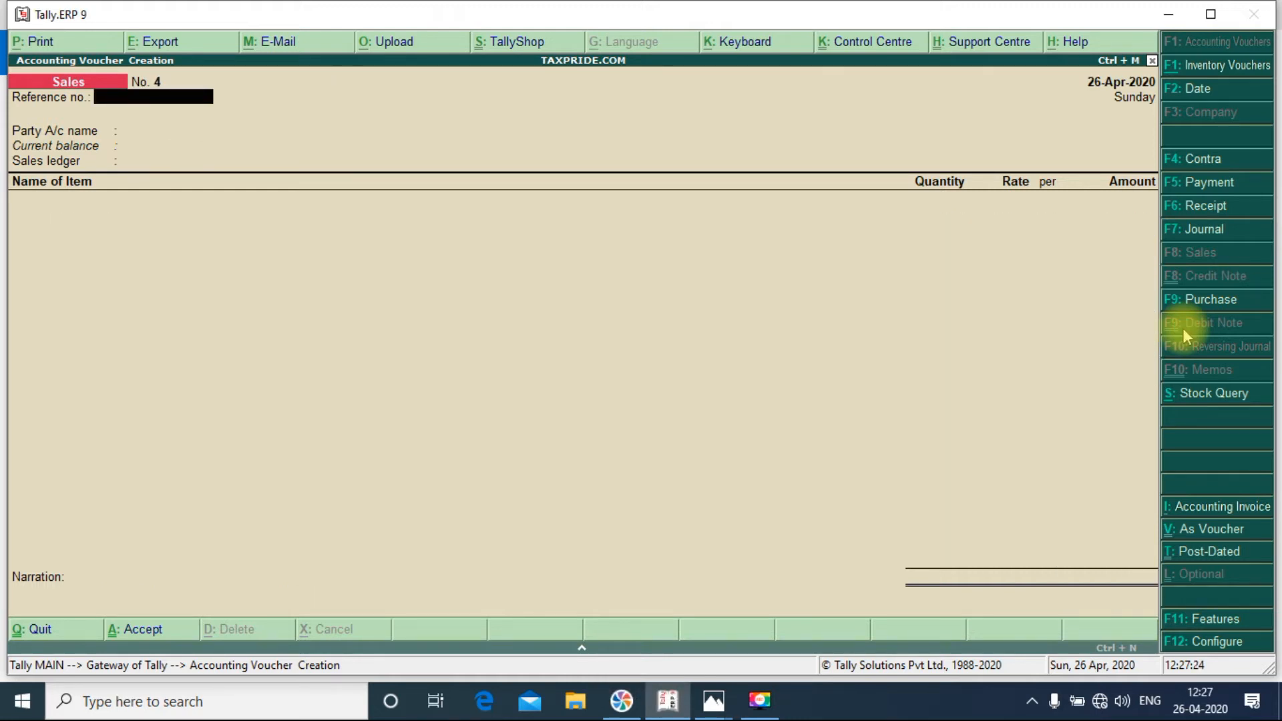
# - In the new sales voucher, leave the reference blank, choose Parisha Superstore with its default party details, and set the sales ledger to Sales Stock
pyautogui.press('BackSpace')
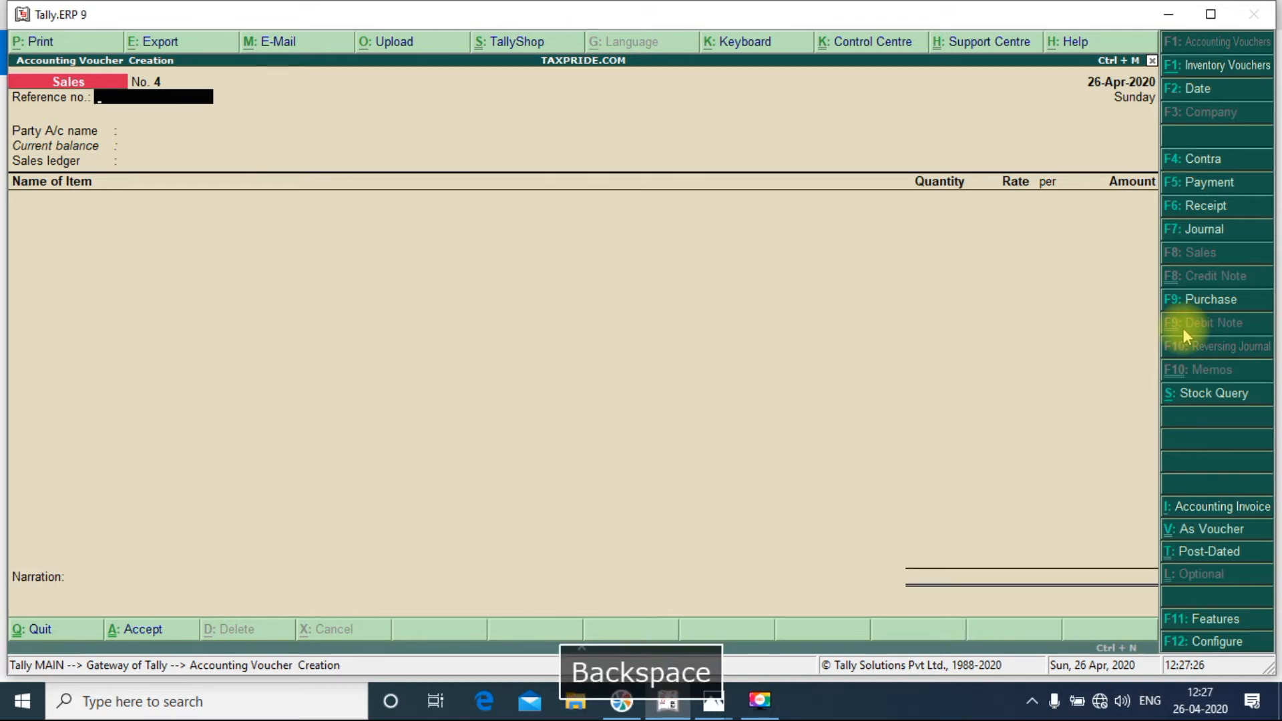
pyautogui.press('Return')
pyautogui.press('Down')
pyautogui.press('Down')
pyautogui.press('Down')
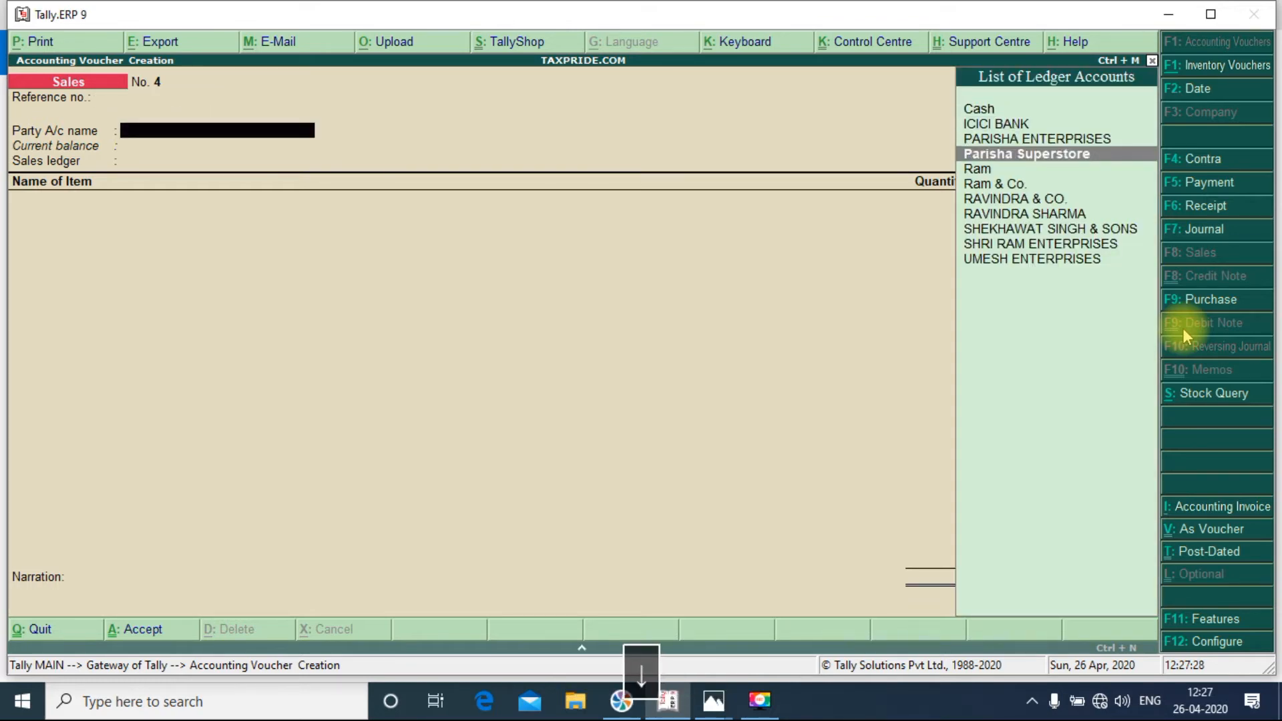
pyautogui.press('Return')
pyautogui.hotkey('ctrl', 'a')
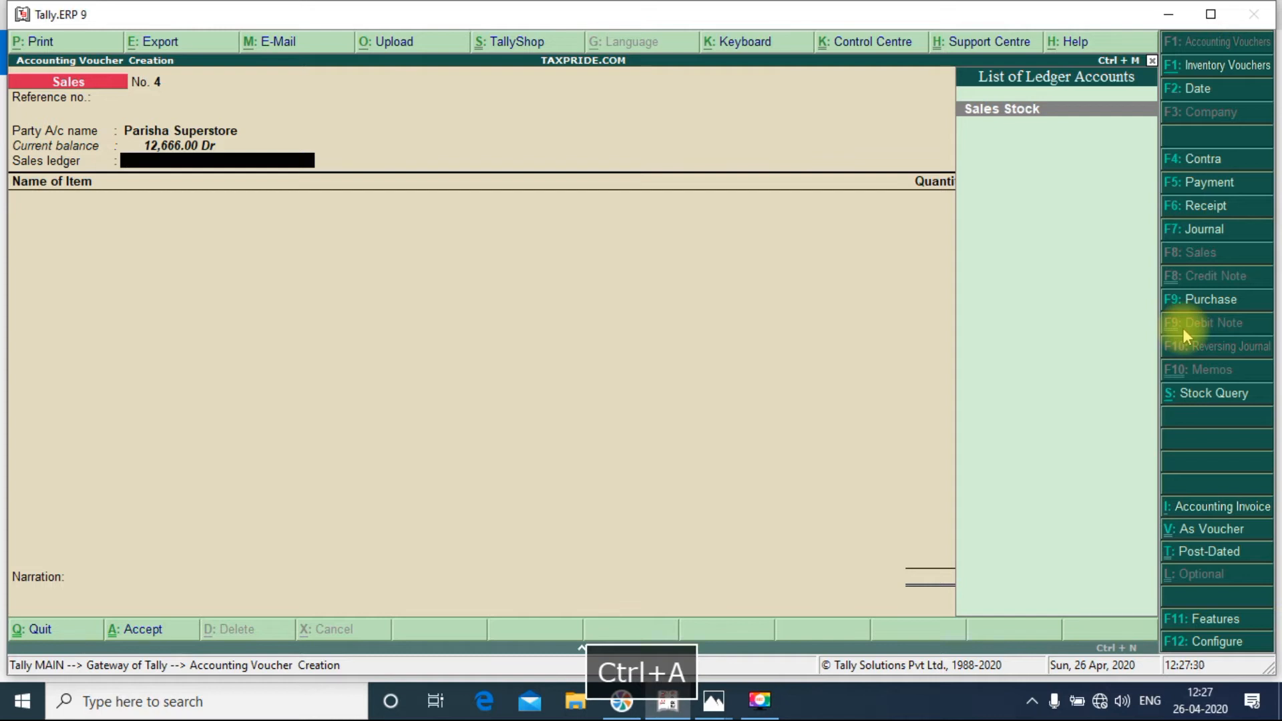
pyautogui.press('Return')
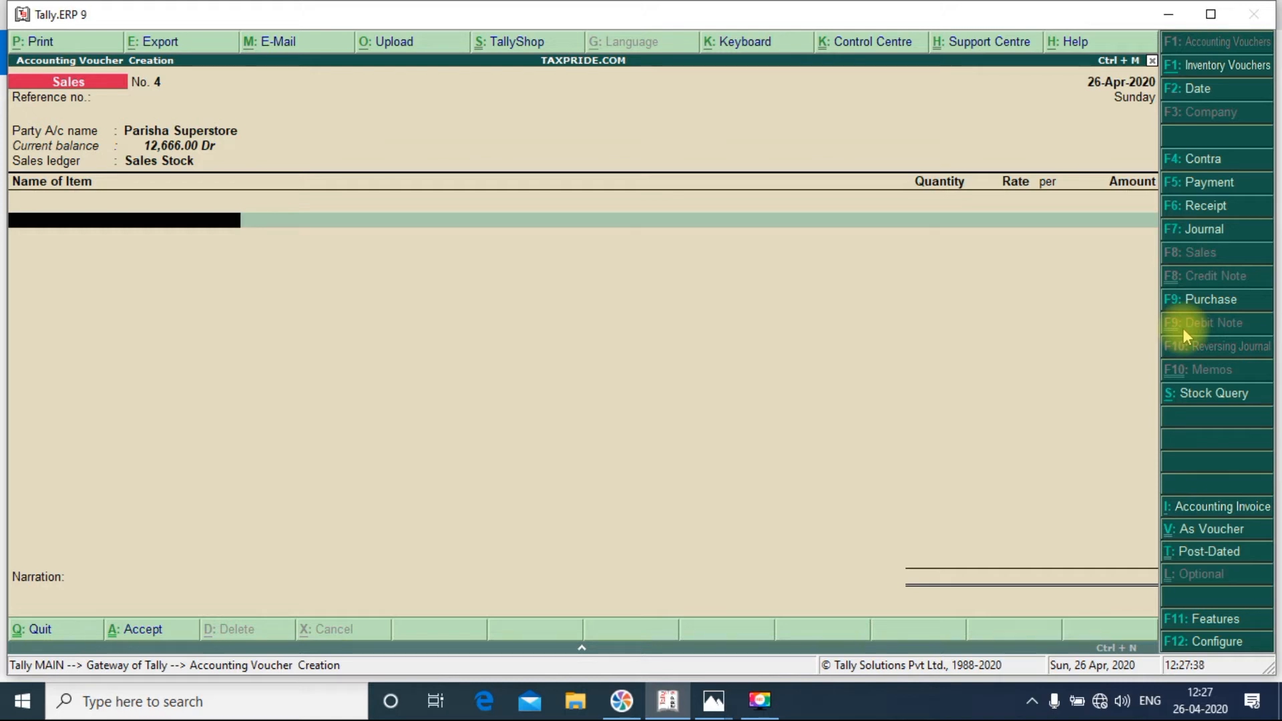
# - Switch the entry to voucher mode, debiting Parisha Superstore with 12666 and crediting the Sales Stock ledger
pyautogui.hotkey('ctrl', 'v')
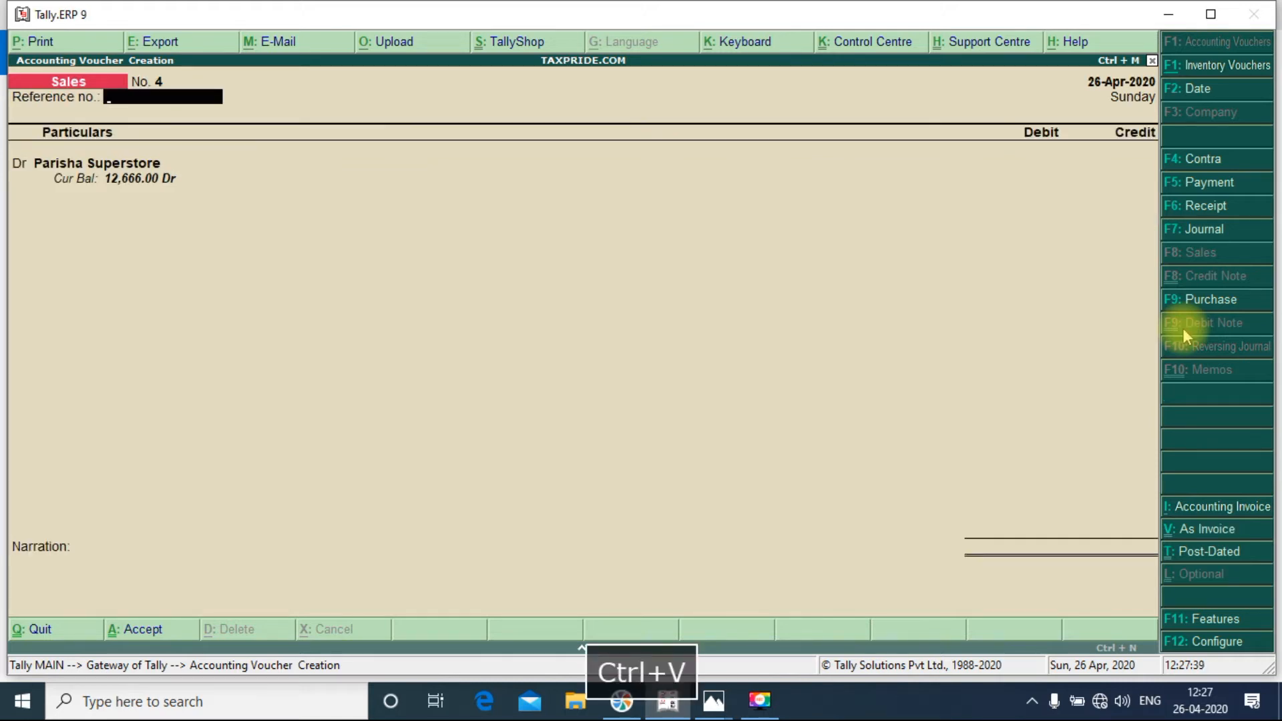
pyautogui.press('Return')
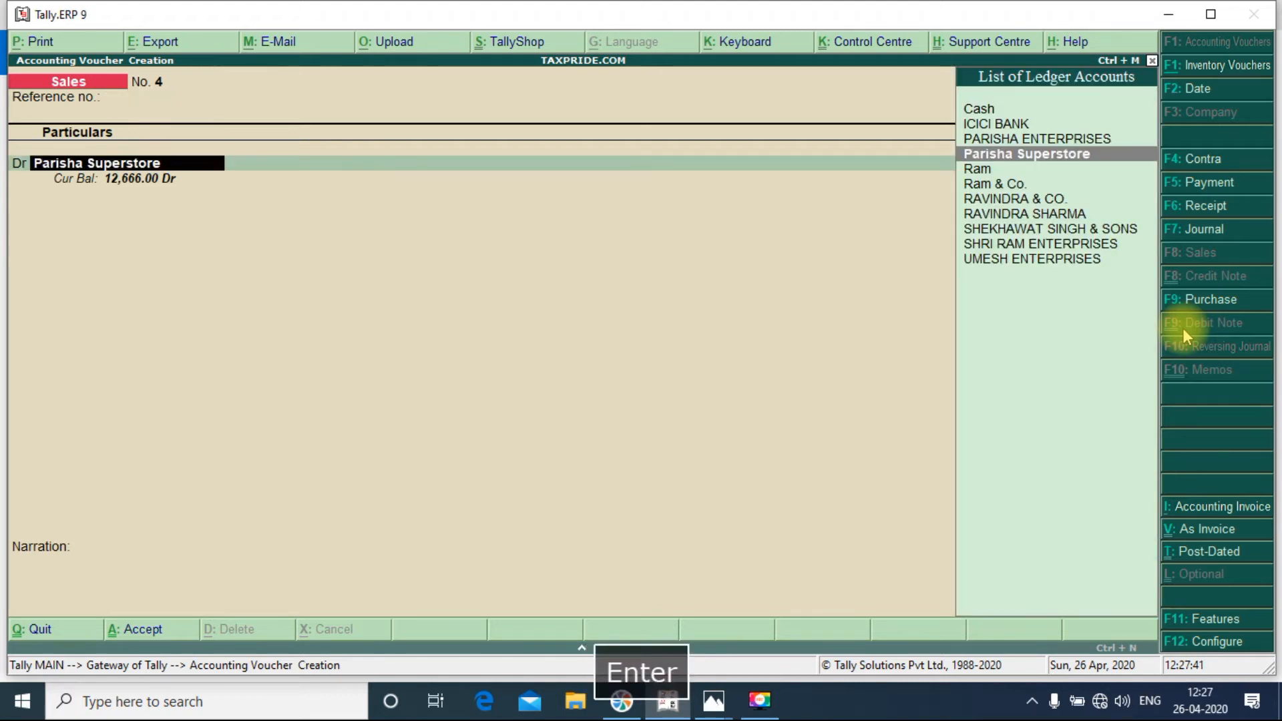
pyautogui.press('Return')
pyautogui.press('Return')
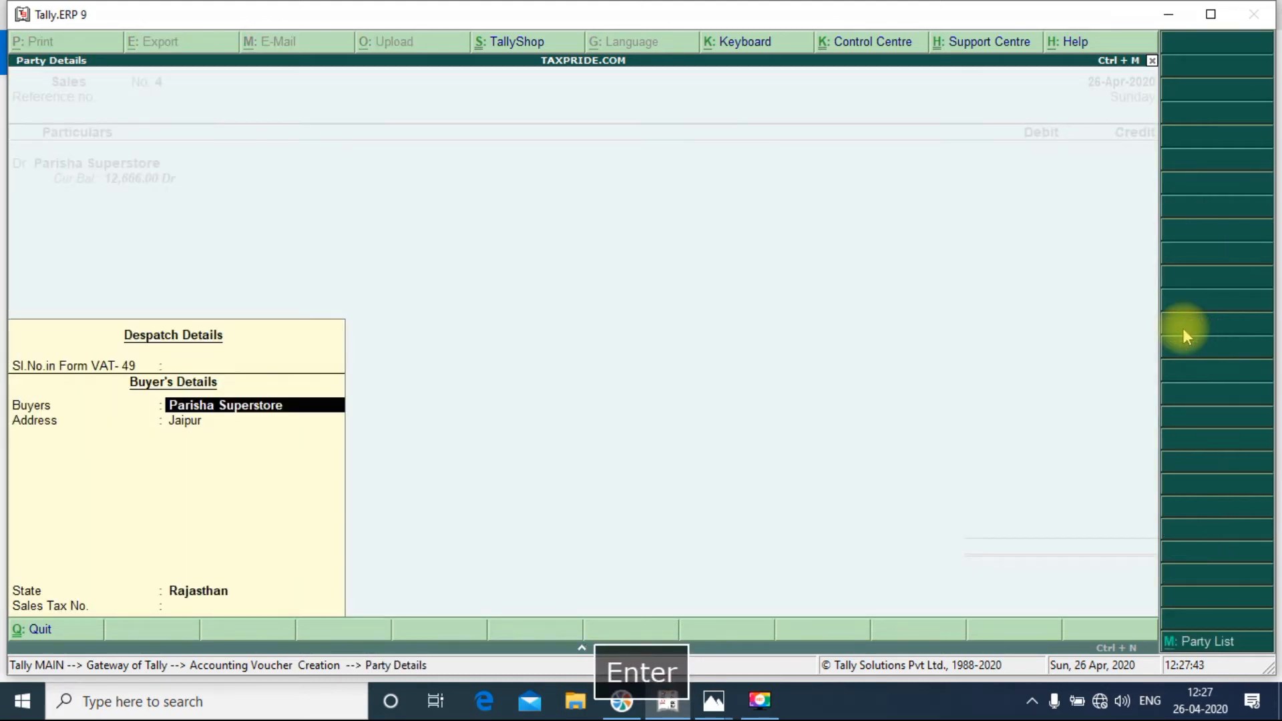
pyautogui.hotkey('ctrl', 'a')
pyautogui.write('12666')
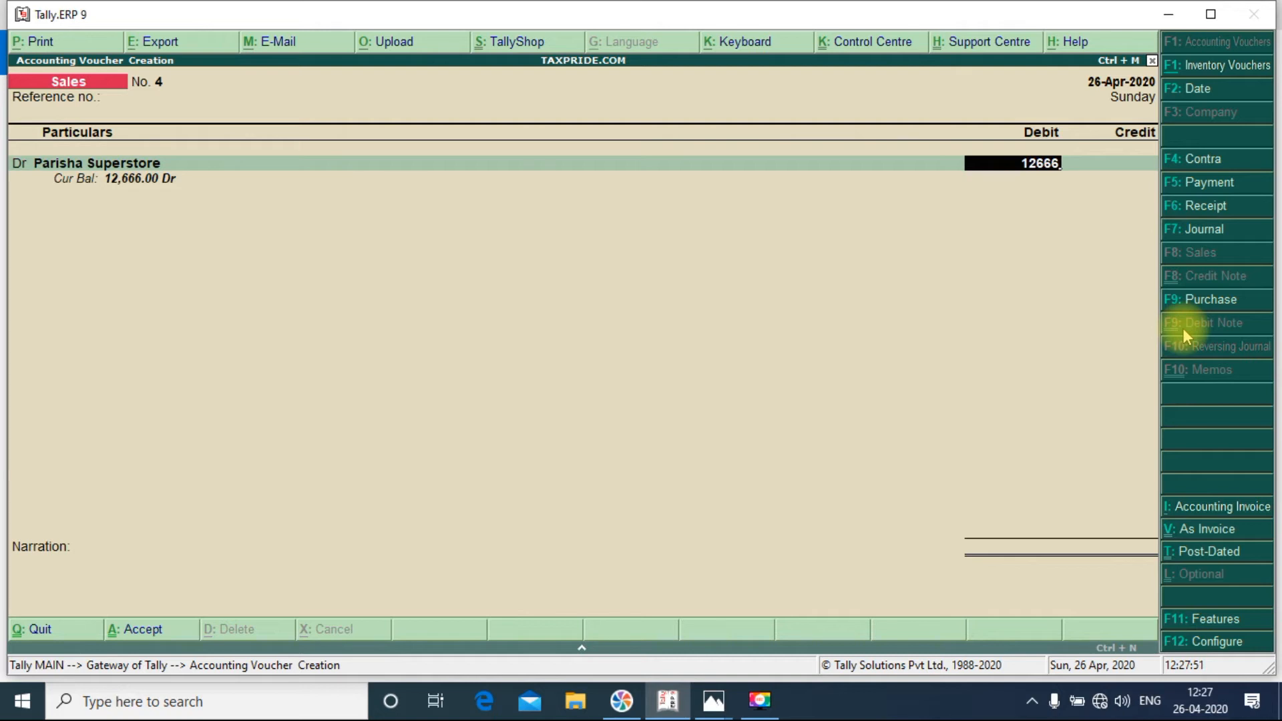
pyautogui.press('Return')
pyautogui.press('Down')
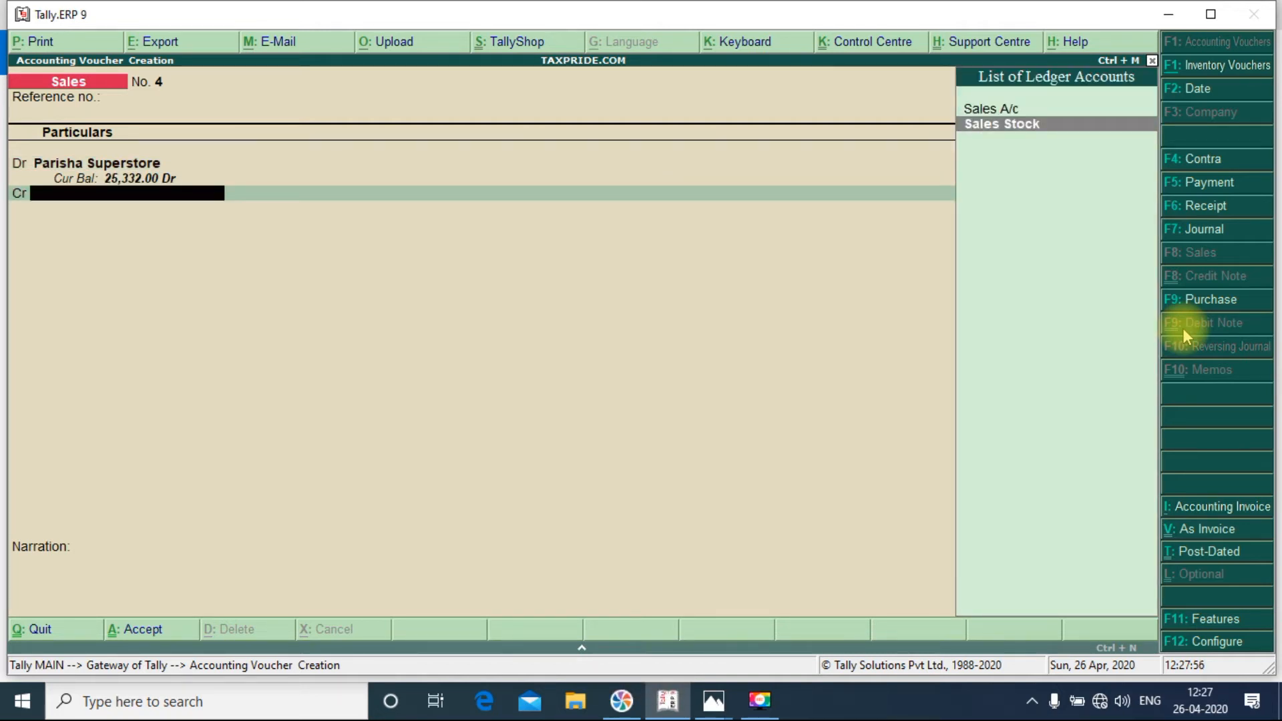
pyautogui.press('Return')
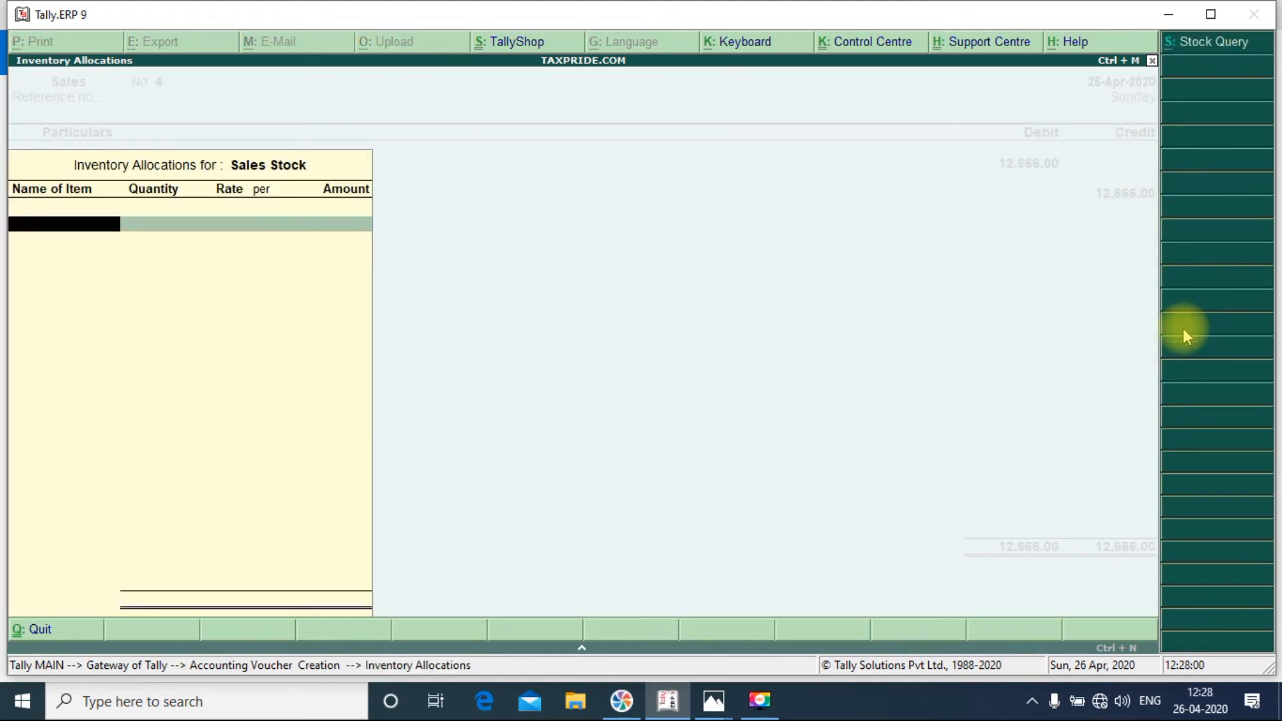
pyautogui.write('J')
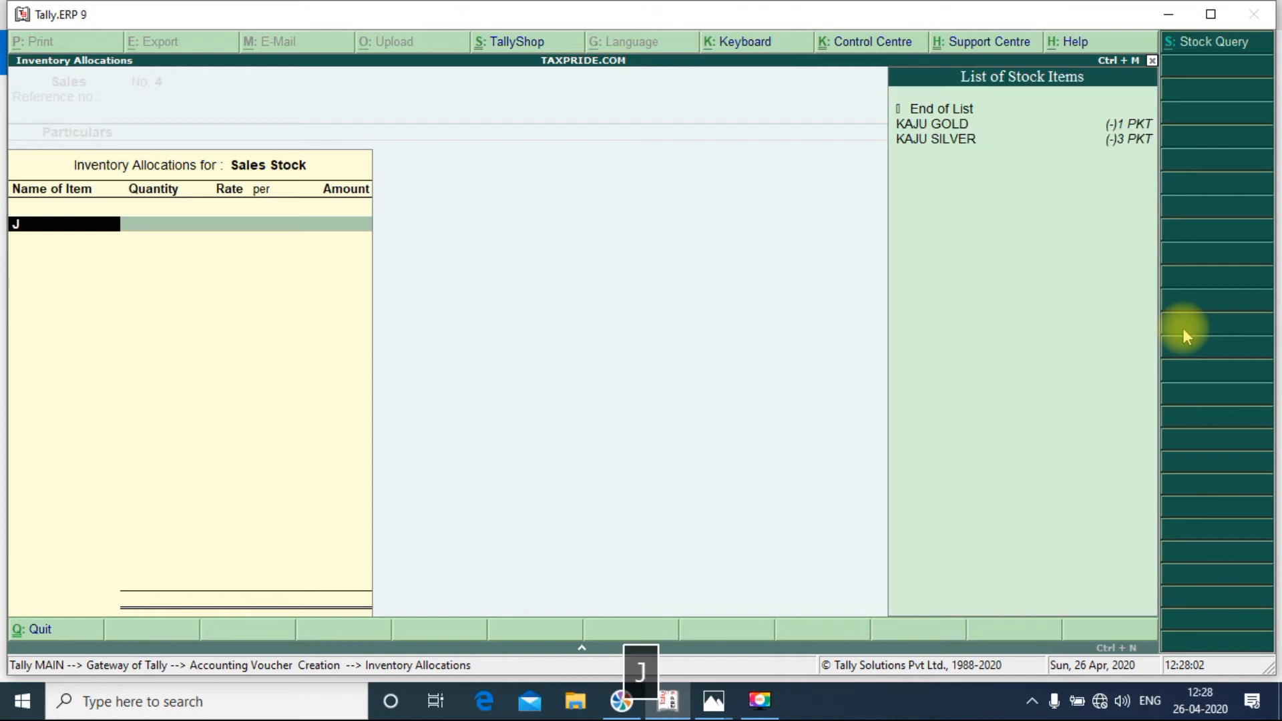
pyautogui.press('Down')
pyautogui.press('Down')
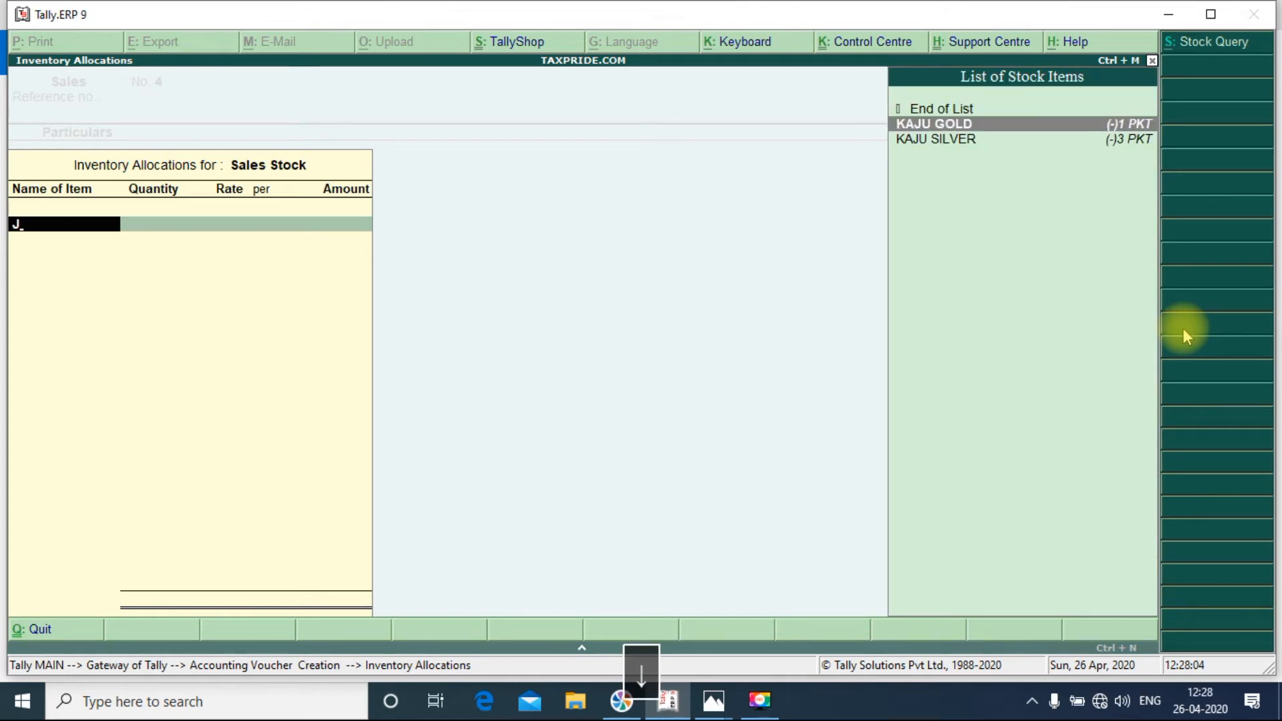
pyautogui.press('Return')
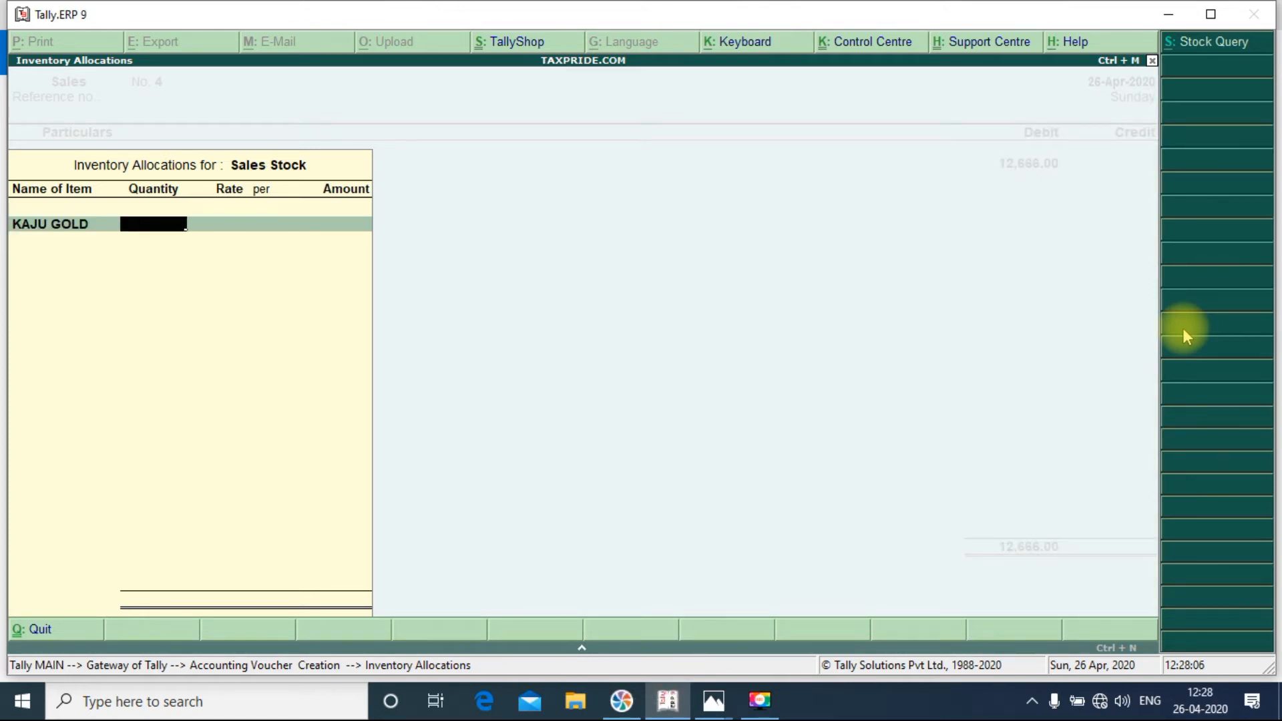
pyautogui.hotkey('shift', 'Tab')
# - Following the invoice image, allocate 3 PKT of BADAM GIRI 500GM at the 730.24 rate to Sales Stock
pyautogui.hotkey('alt', 'Tab')
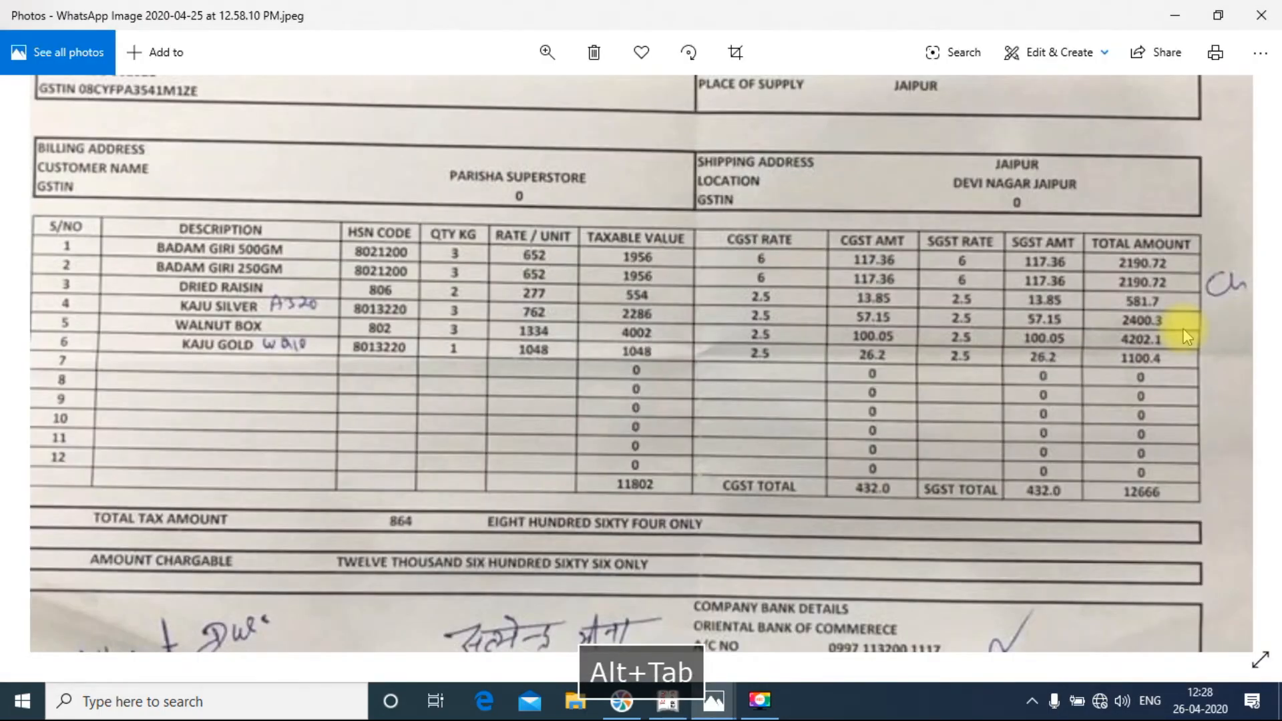
pyautogui.hotkey('alt', 'Tab')
pyautogui.press('Up')
pyautogui.press('Up')
pyautogui.press('Return')
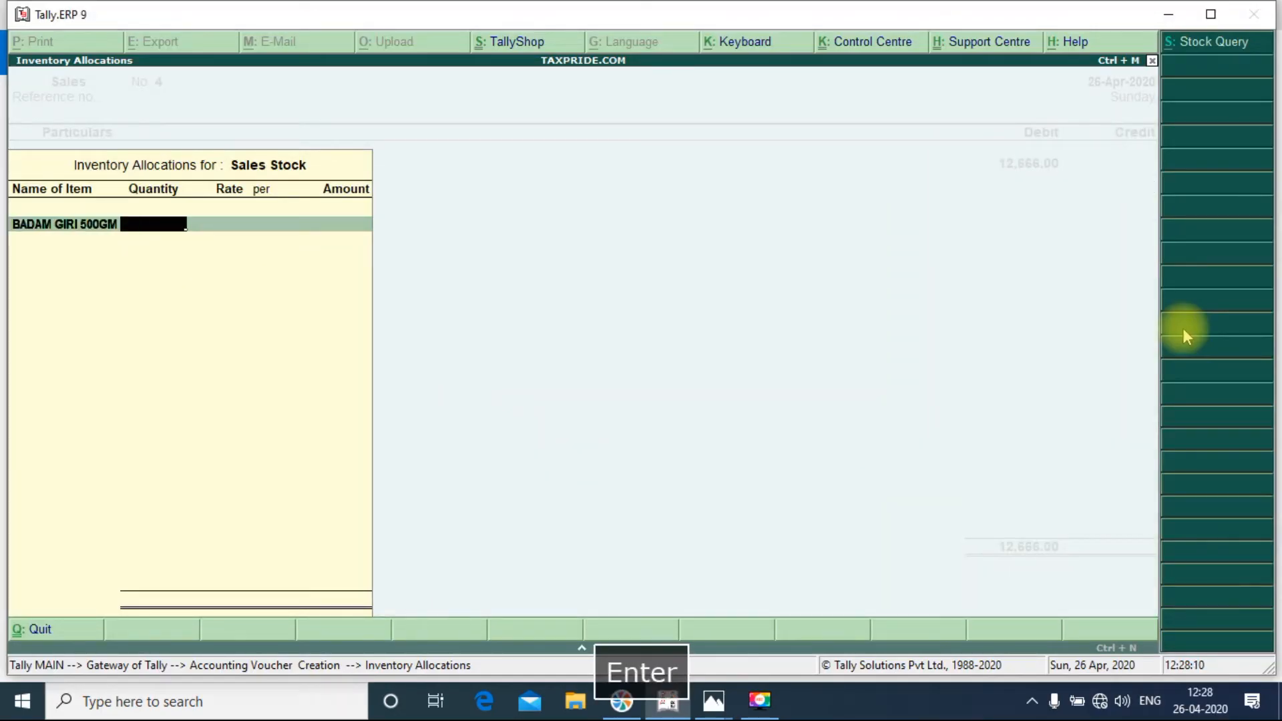
pyautogui.hotkey('alt', 'Tab')
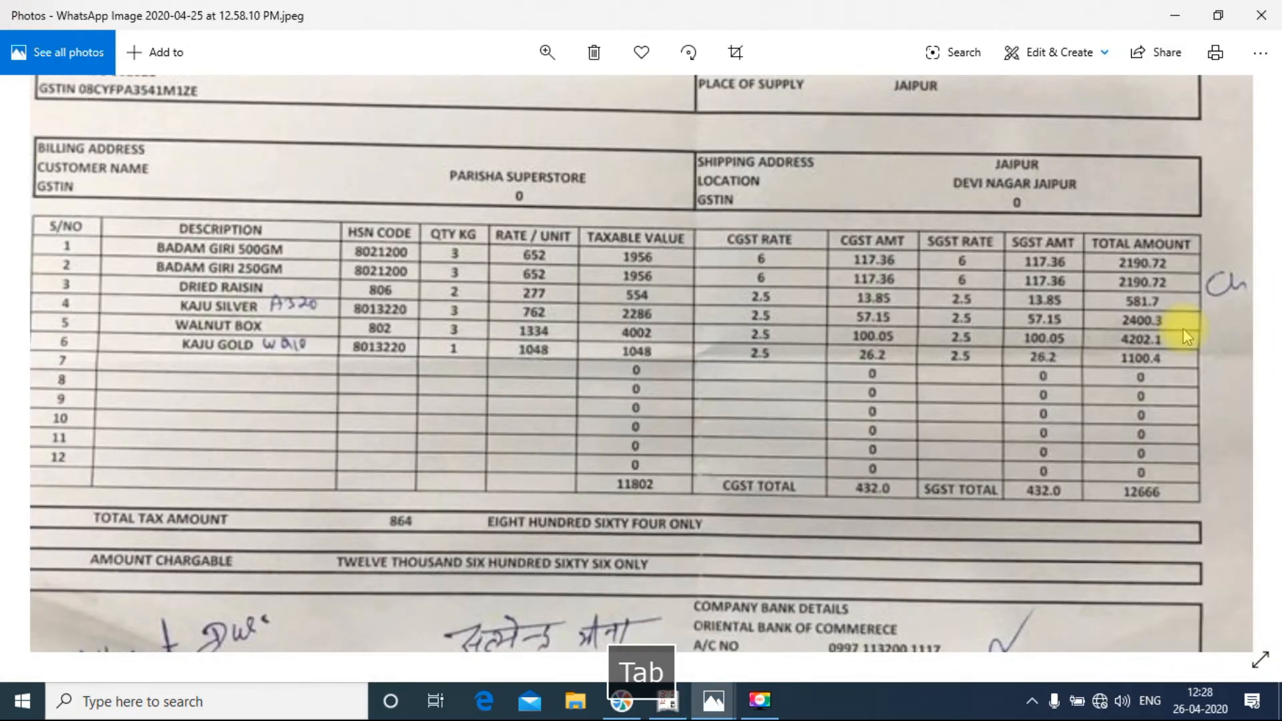
pyautogui.hotkey('alt', 'Tab')
pyautogui.write('3')
pyautogui.press('Return')
pyautogui.press('Return')
pyautogui.press('Return')
pyautogui.press('Return')
pyautogui.press('Return')
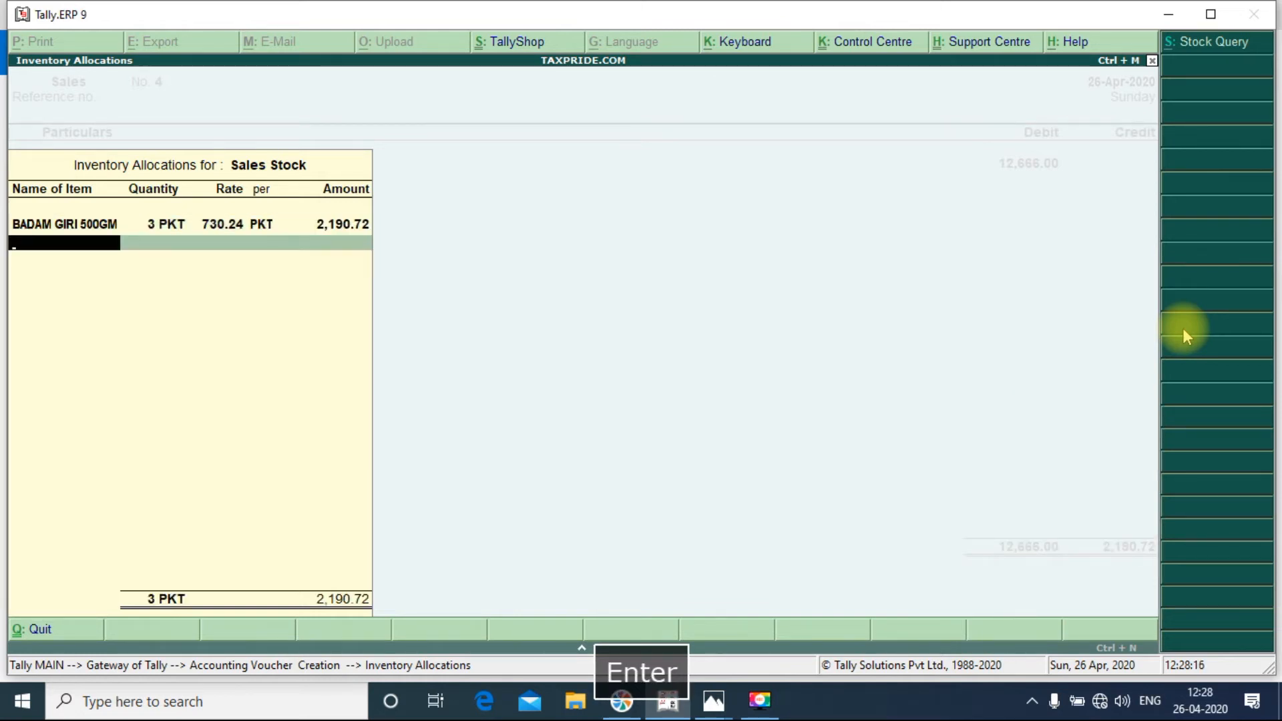
# - Check the BADAM GIRI 500GM allocation line and its rate against the invoice image
pyautogui.hotkey('alt', 'Tab')
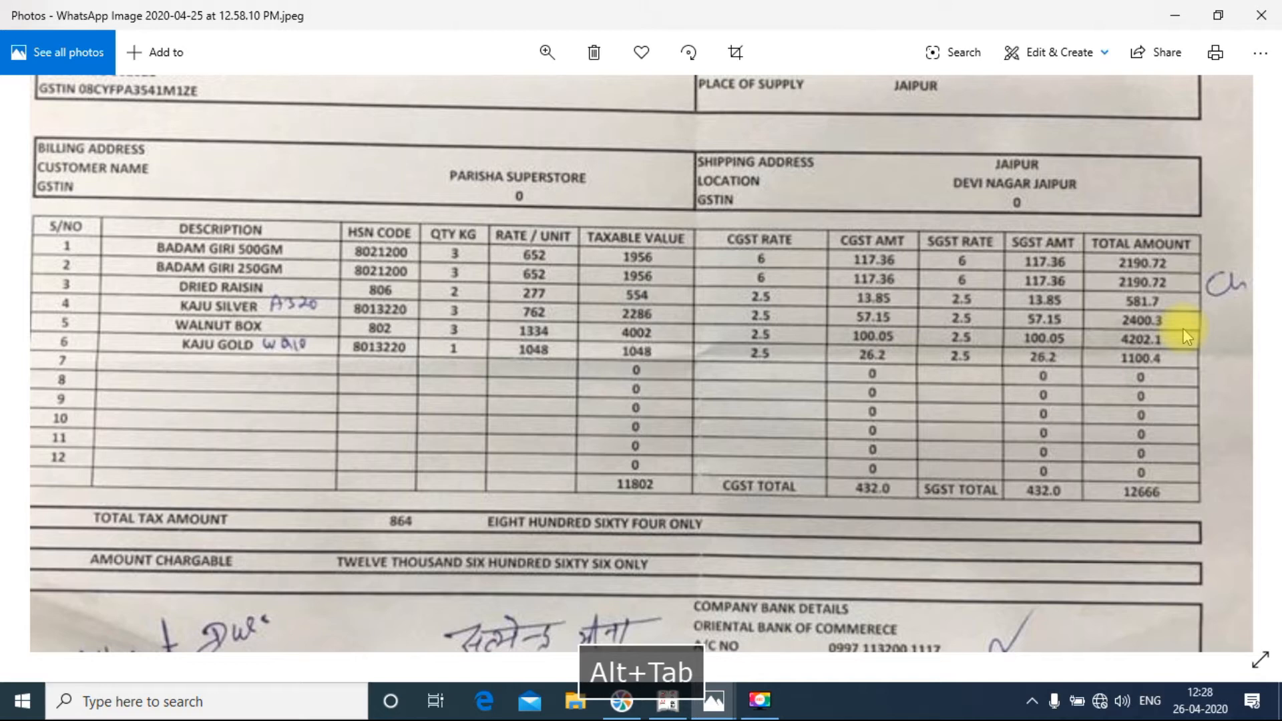
pyautogui.hotkey('alt', 'Tab')
pyautogui.hotkey('shift', 'Tab')
pyautogui.hotkey('shift', 'Tab')
pyautogui.hotkey('shift', 'Tab')
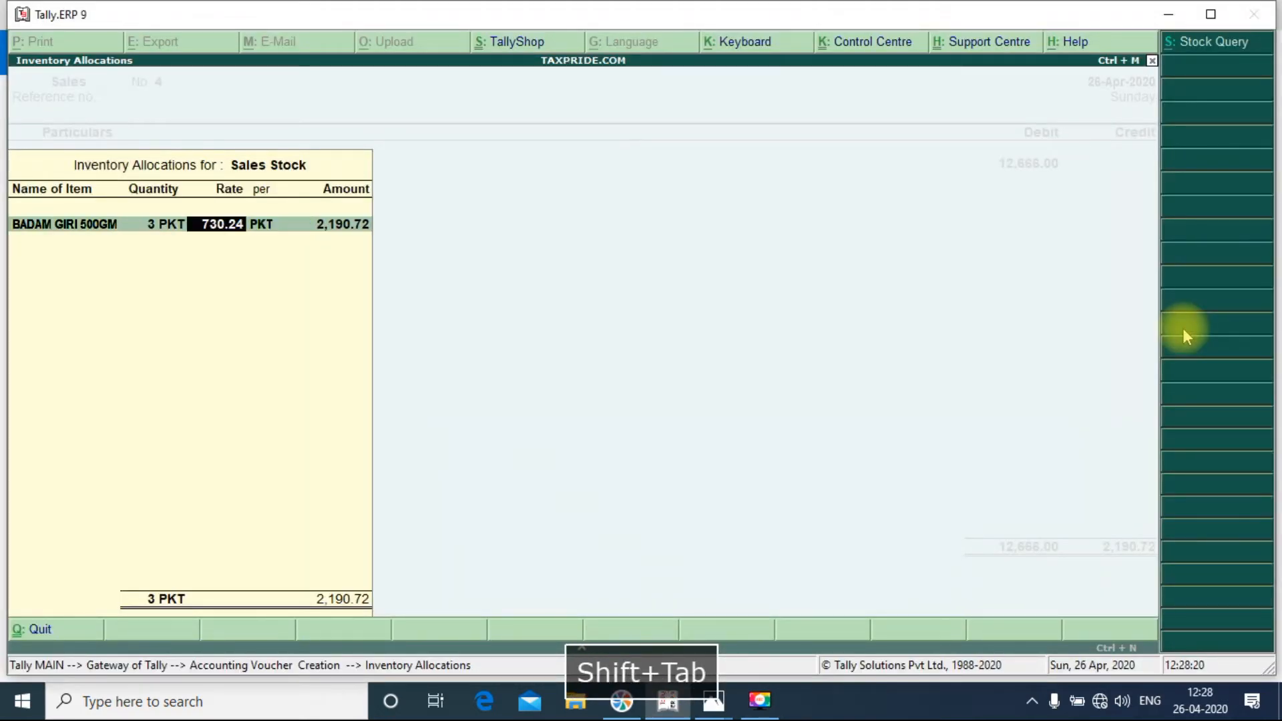
pyautogui.press('Return')
pyautogui.press('Return')
pyautogui.press('Return')
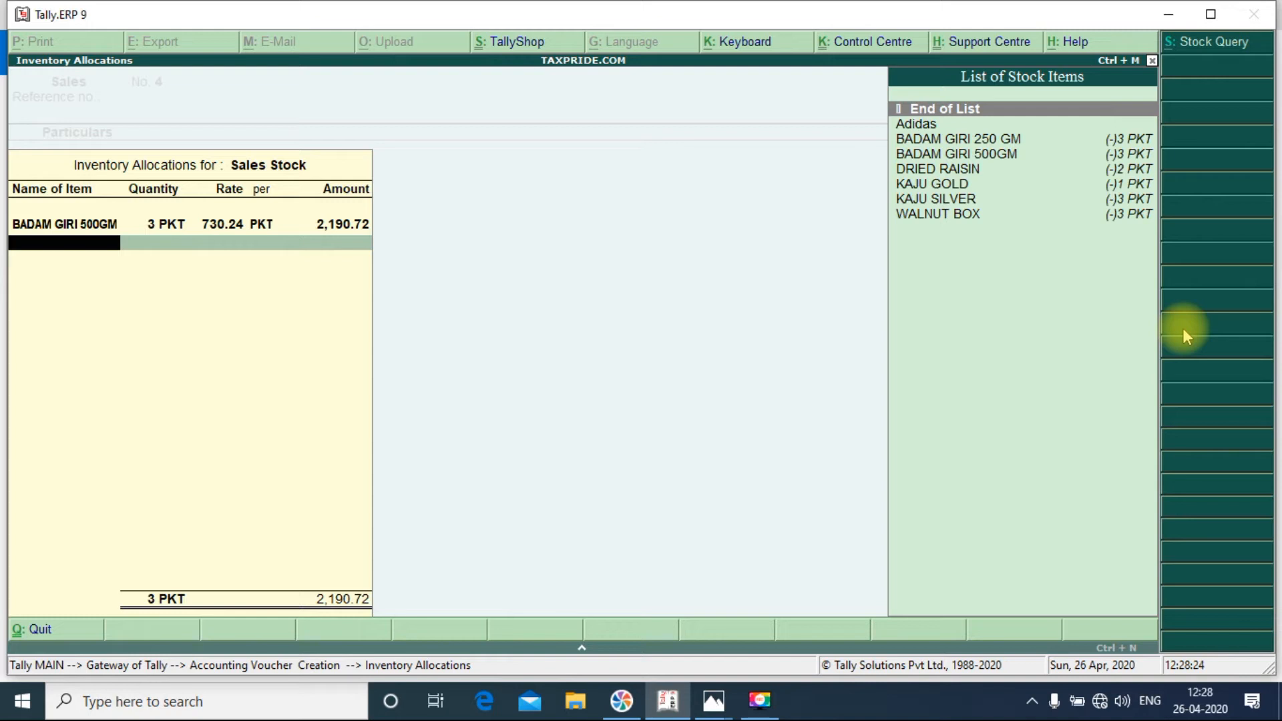
# - Allocate 3 PKT of BADAM GIRI 250 GM at the 730.24 rate, checking the invoice image
pyautogui.press('Down')
pyautogui.press('Down')
pyautogui.press('Return')
pyautogui.write('3')
pyautogui.press('Return')
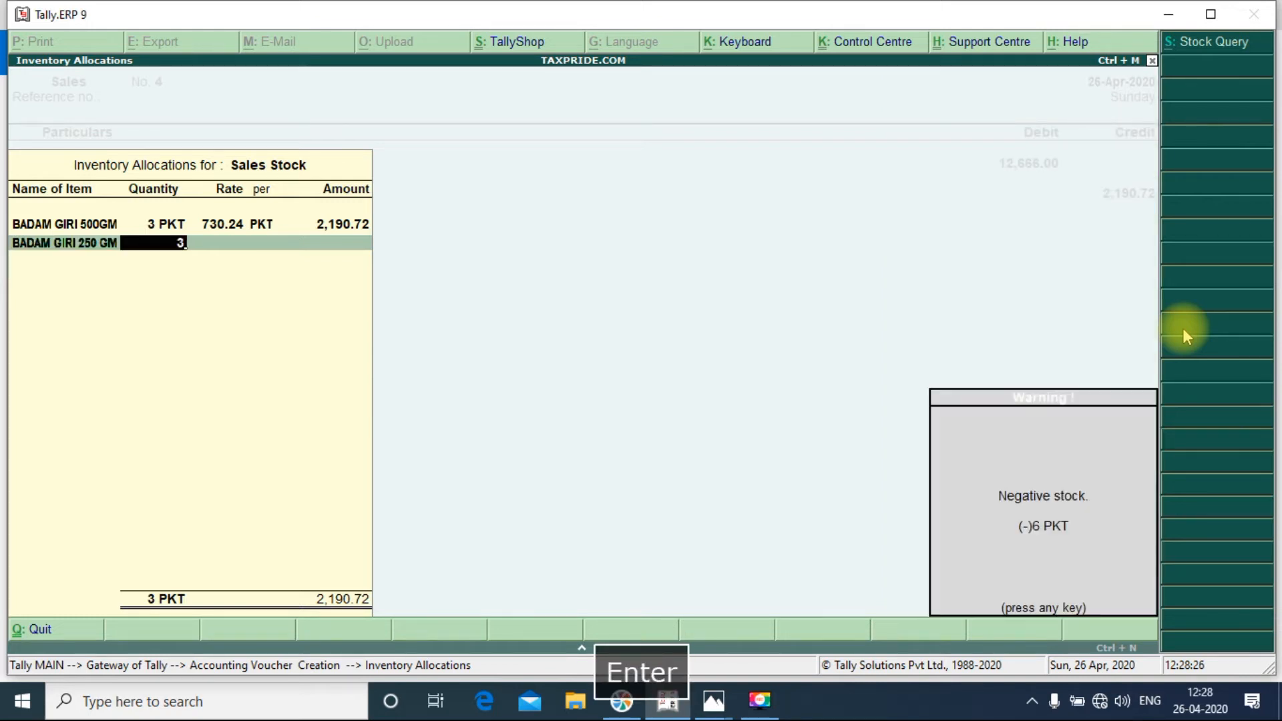
pyautogui.press('Return')
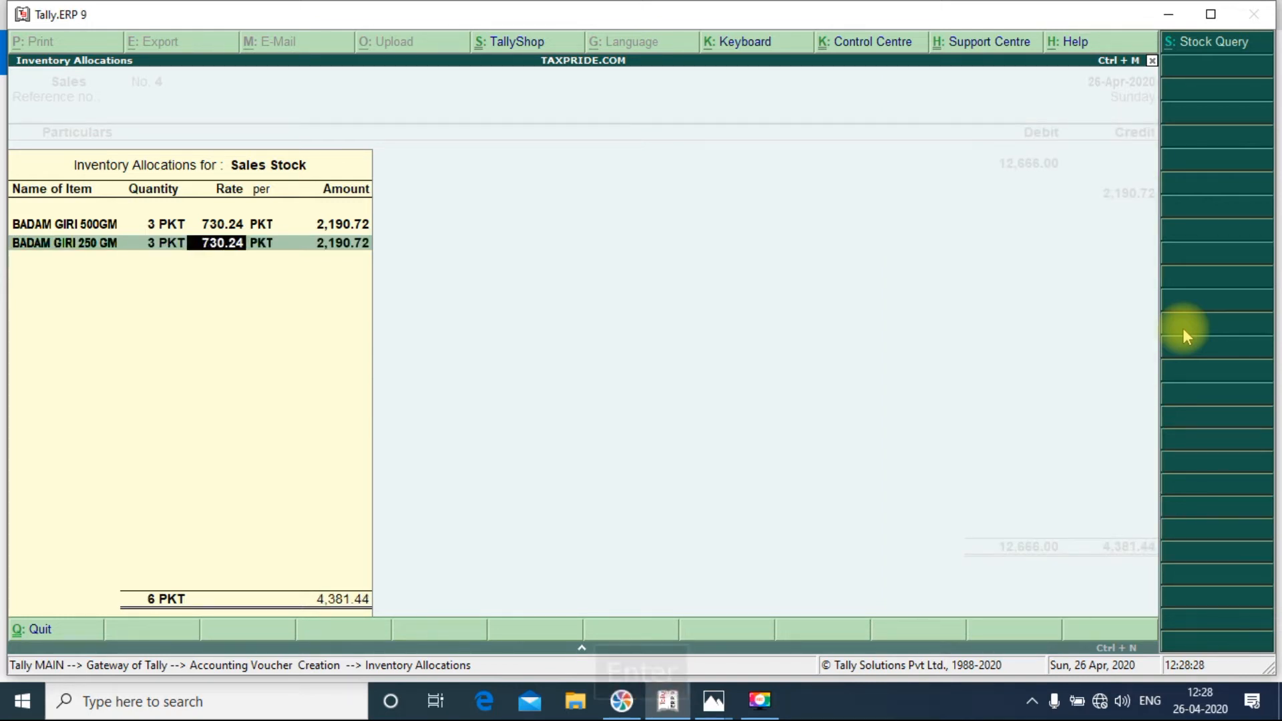
pyautogui.hotkey('alt', 'Tab')
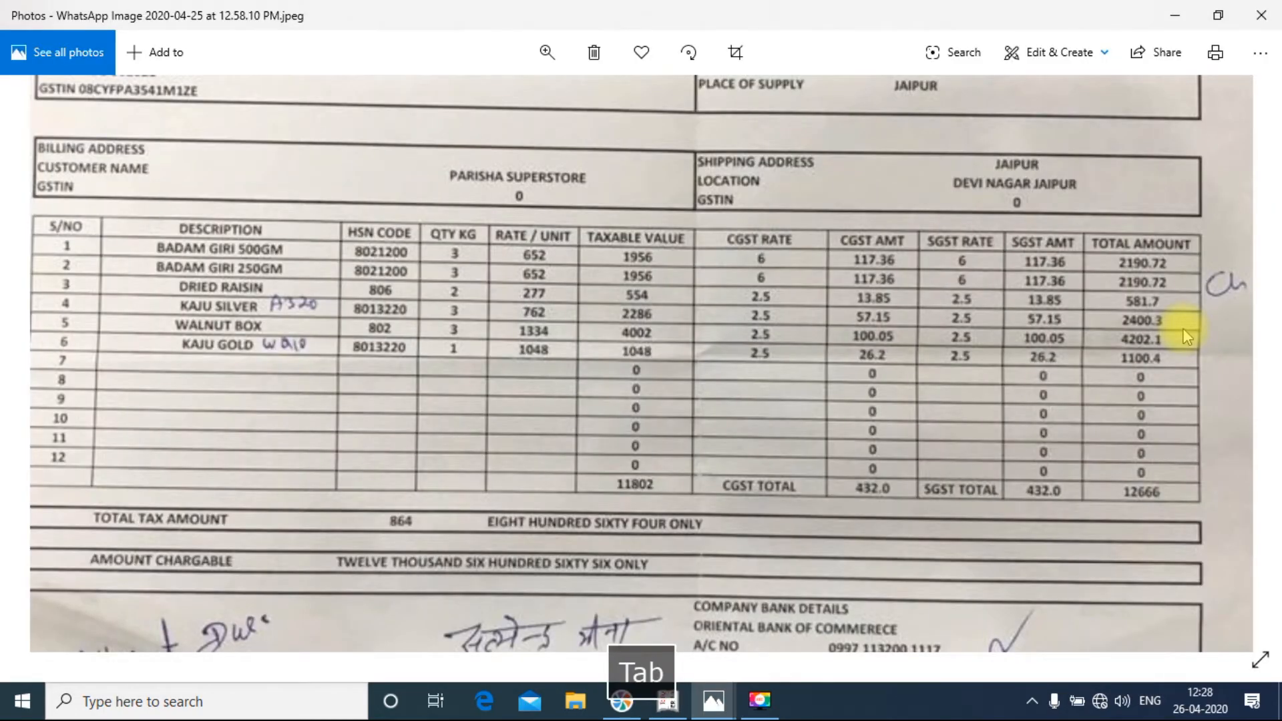
pyautogui.hotkey('alt', 'Tab')
pyautogui.press('Return')
pyautogui.press('Return')
# - Following the invoice image, allocate 2 PKT of DRIED RAISIN at the 290.85 rate to Sales Stock
pyautogui.hotkey('alt', 'Tab')
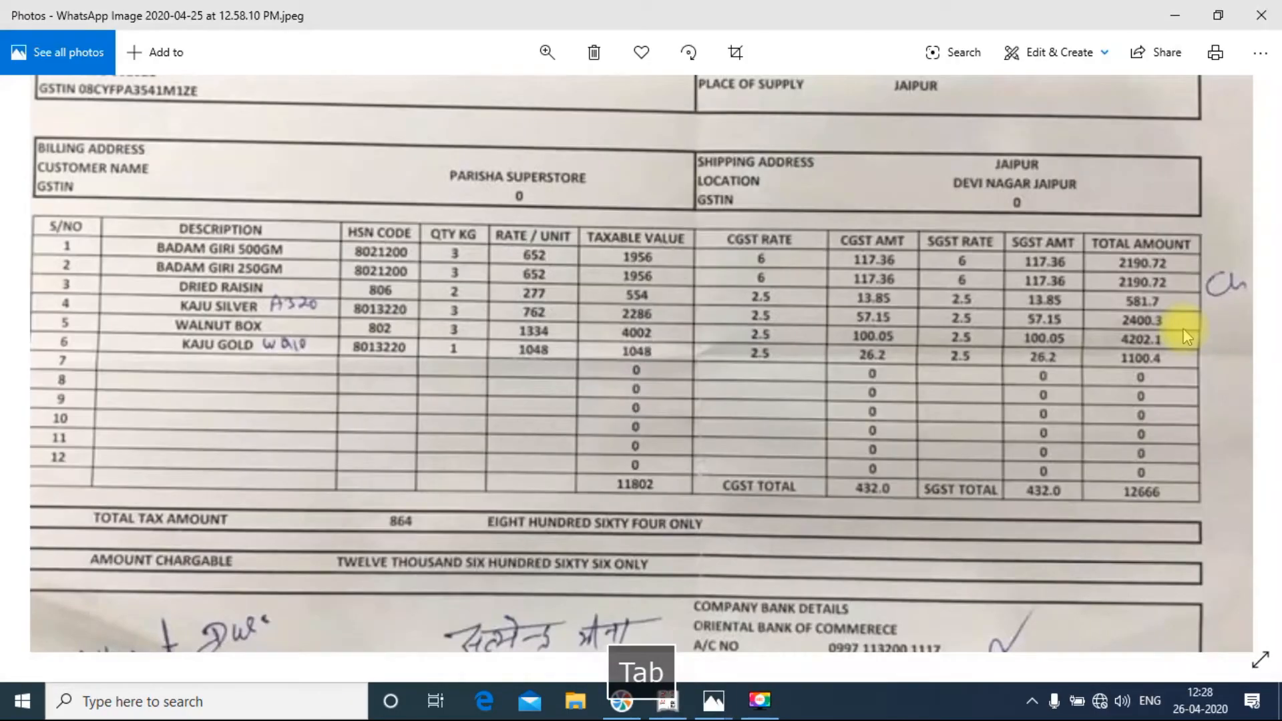
pyautogui.hotkey('alt', 'Tab')
pyautogui.write('Dr')
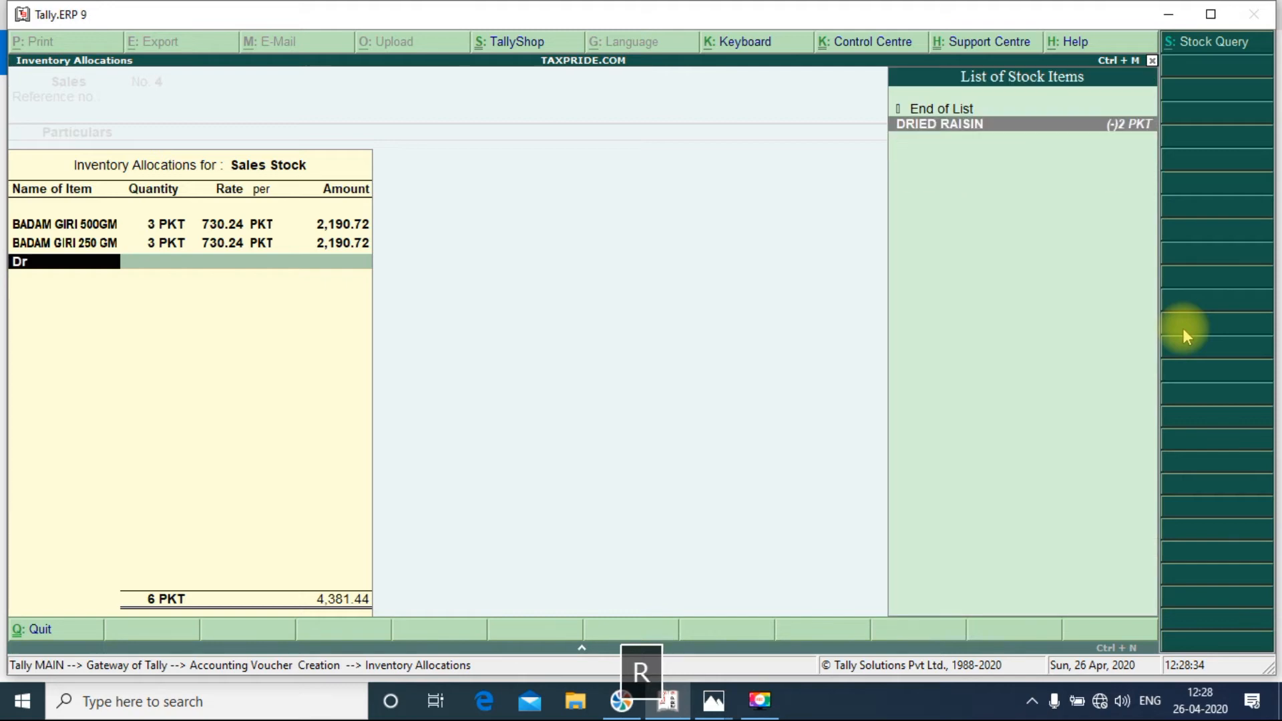
pyautogui.press('Return')
pyautogui.hotkey('alt', 'Tab')
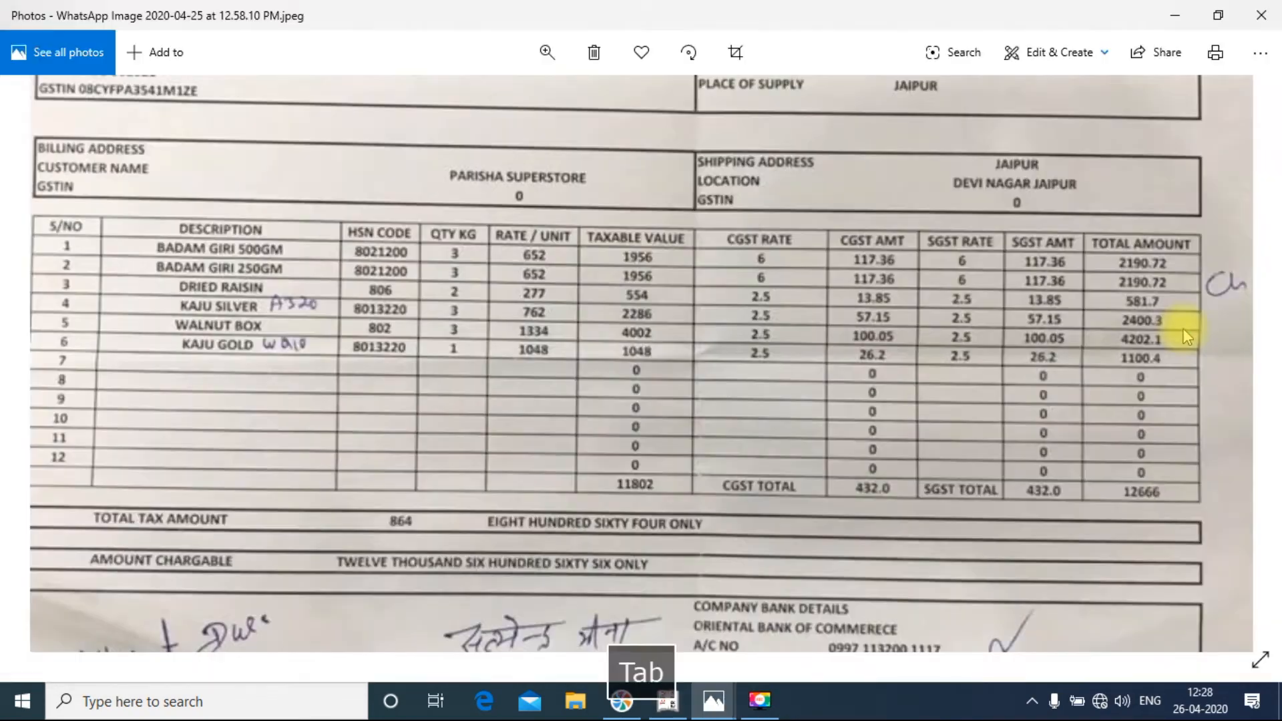
pyautogui.hotkey('alt', 'Tab')
pyautogui.write('2')
pyautogui.press('Return')
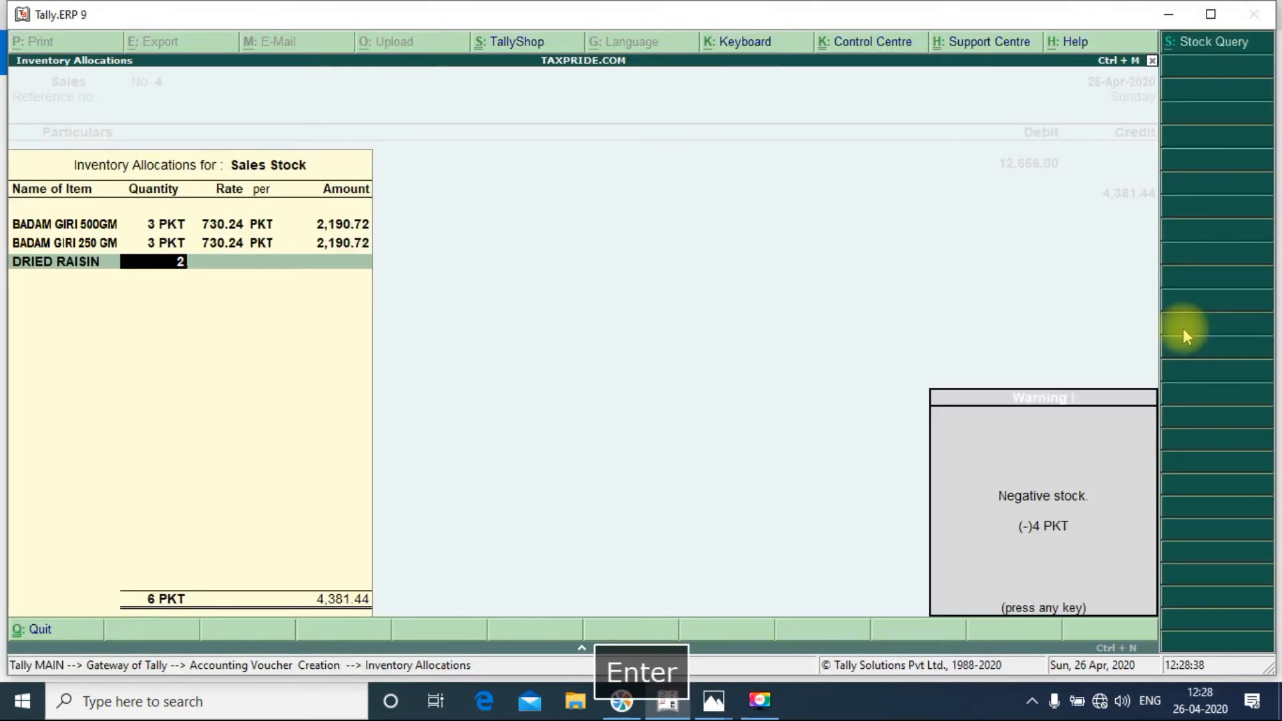
pyautogui.press('Return')
pyautogui.press('Return')
pyautogui.press('Return')
pyautogui.press('Return')
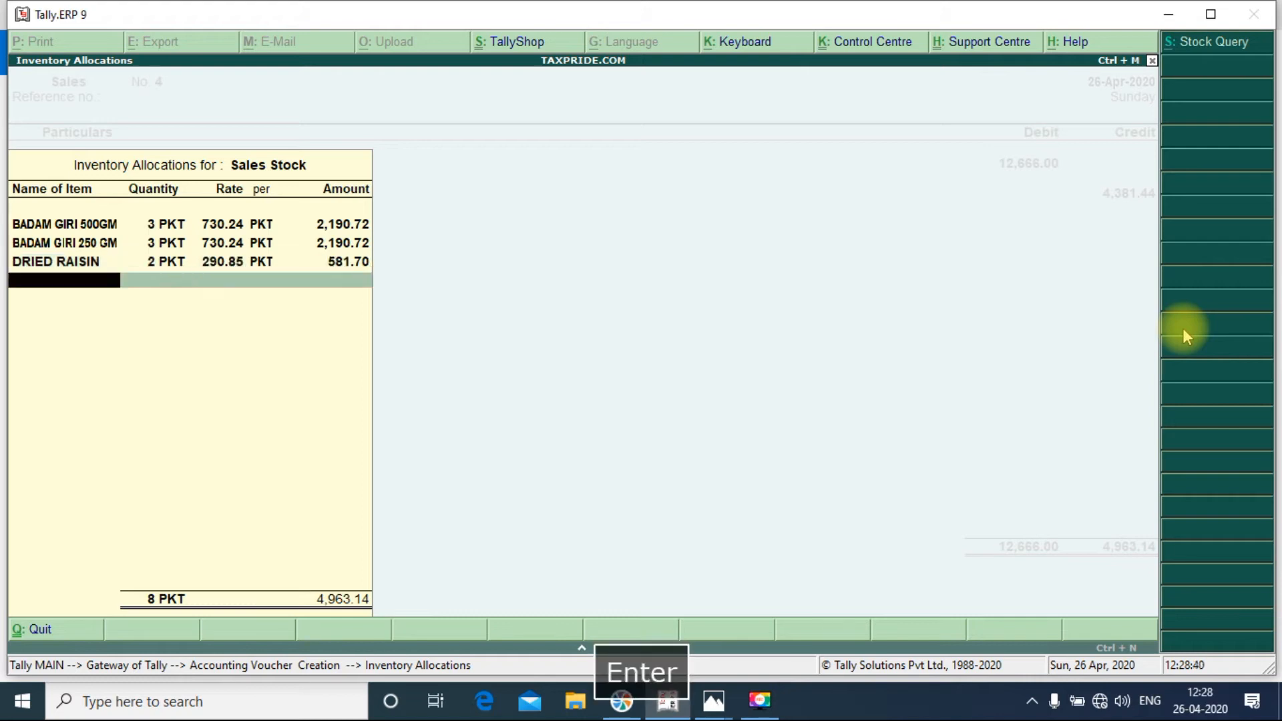
# - Allocate 3 PKT of KAJU SILVER at the 800.10 rate to Sales Stock, checking the quantity on the invoice image
pyautogui.hotkey('alt', 'Tab')
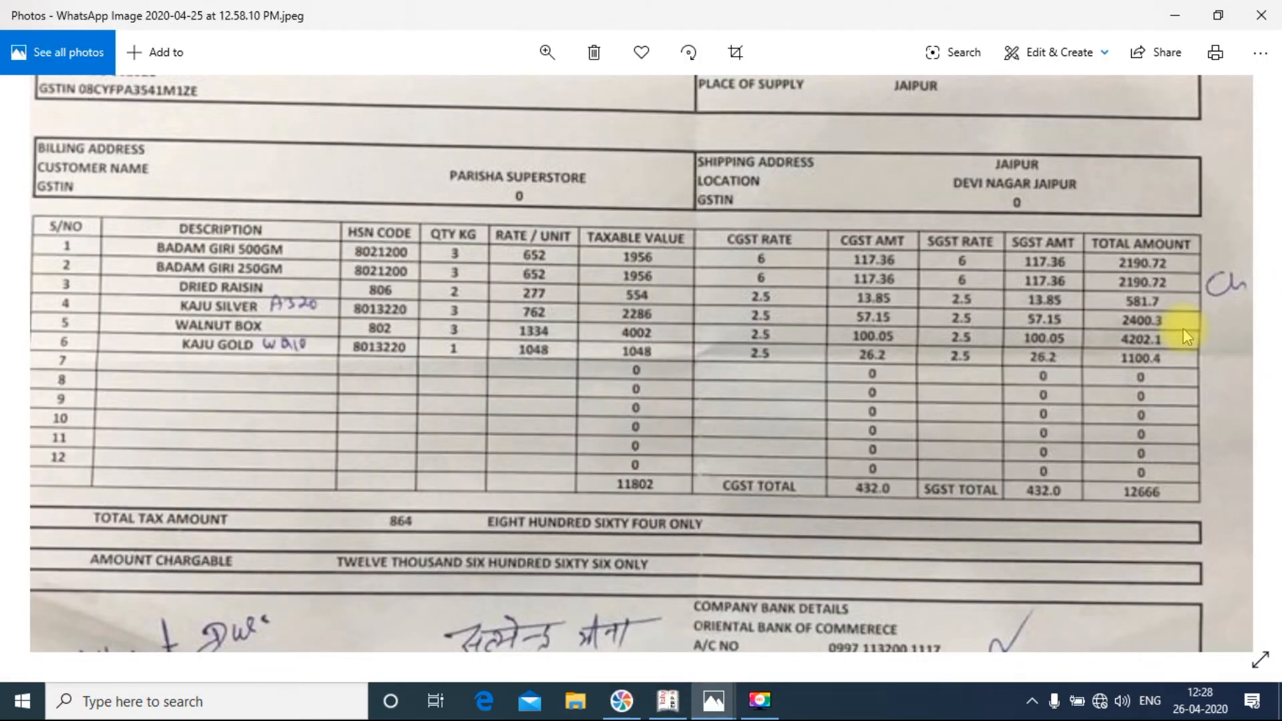
pyautogui.hotkey('alt', 'Tab')
pyautogui.write('ju')
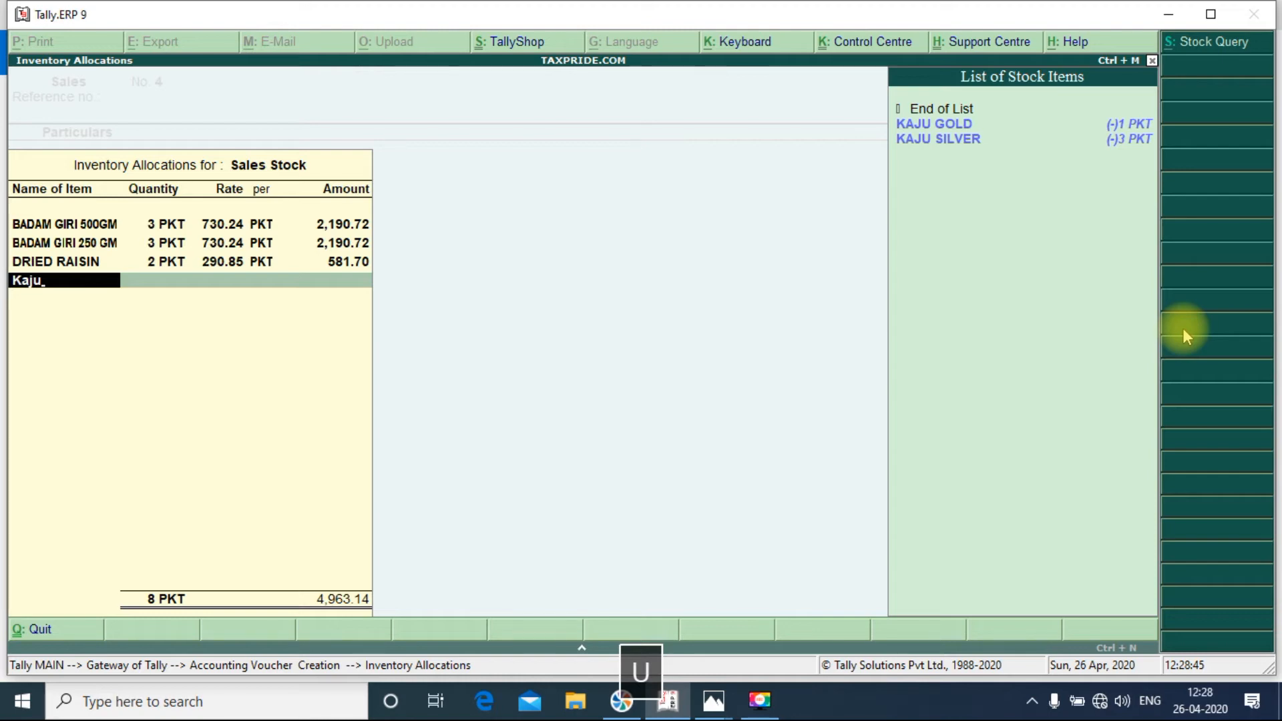
pyautogui.press('Down')
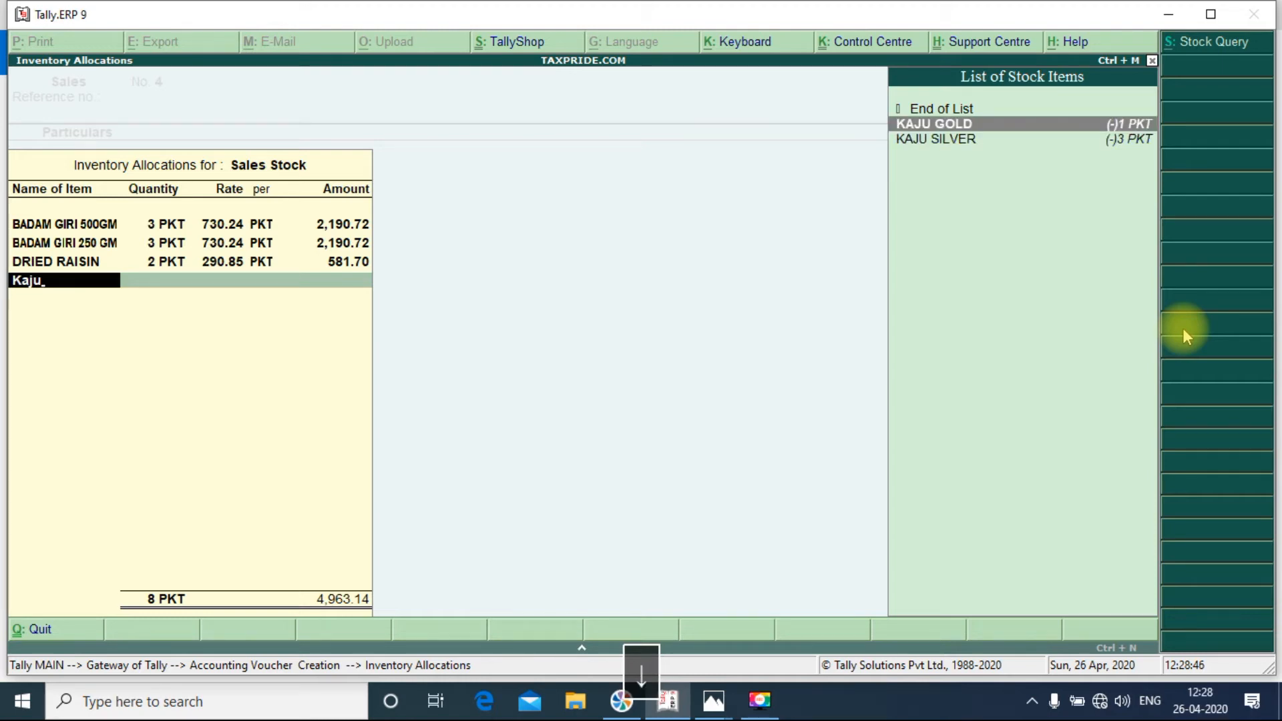
pyautogui.press('Down')
pyautogui.press('Return')
pyautogui.hotkey('alt', 'Tab')
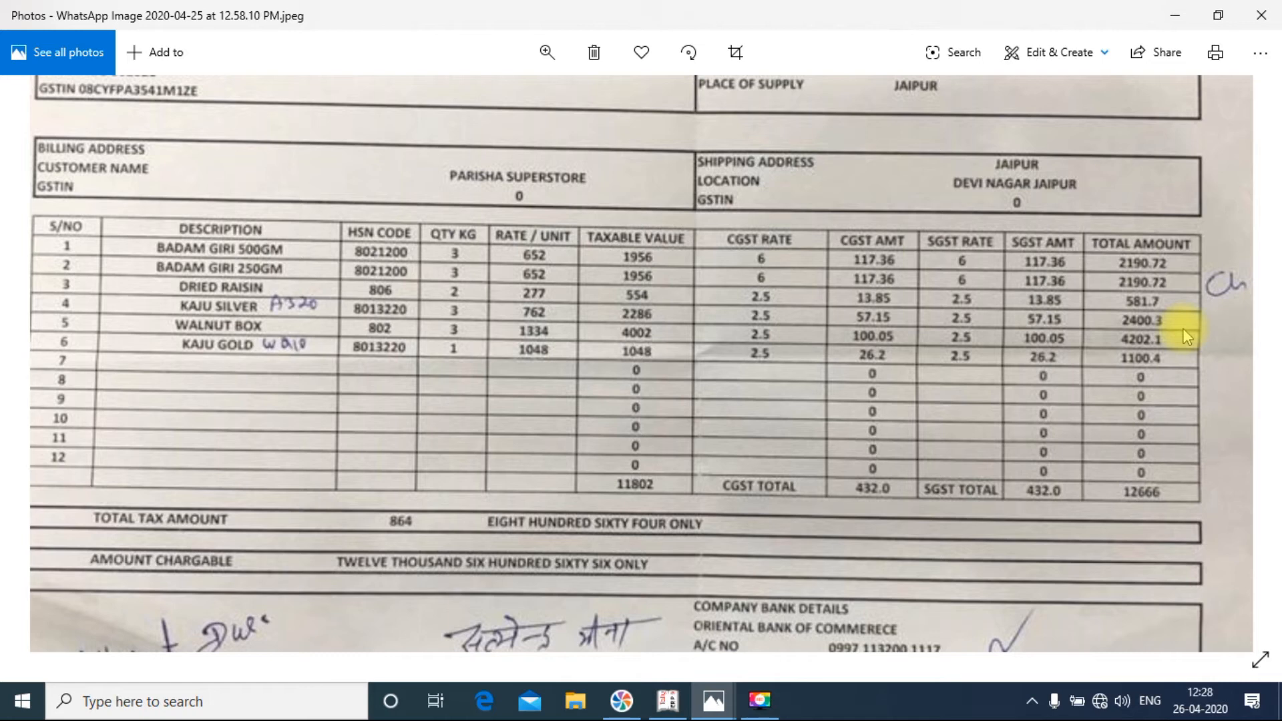
pyautogui.hotkey('alt', 'Tab')
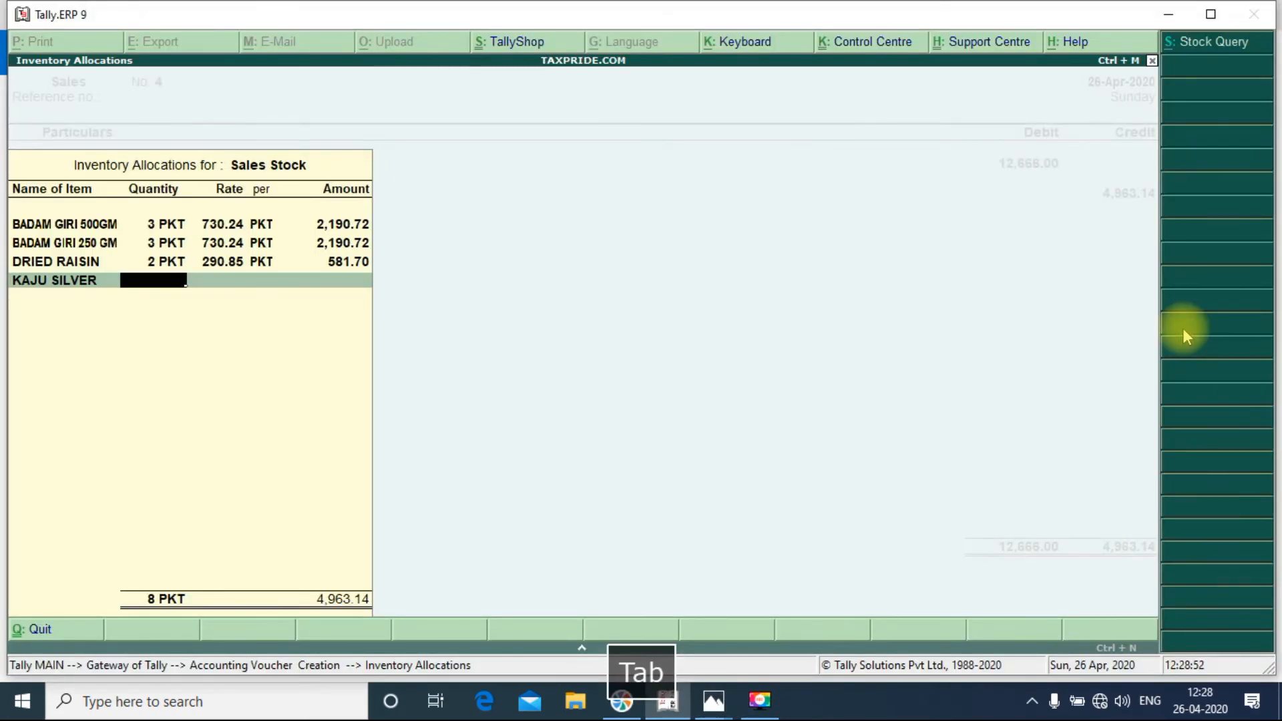
pyautogui.hotkey('alt', 'Tab')
pyautogui.hotkey('alt', 'Tab')
pyautogui.write('3')
pyautogui.press('Return')
pyautogui.press('Return')
pyautogui.press('Return')
# - Following the invoice image, allocate 3 PKT of WALNUT BOX to Sales Stock at the 1,400.70 rate
pyautogui.hotkey('alt', 'Tab')
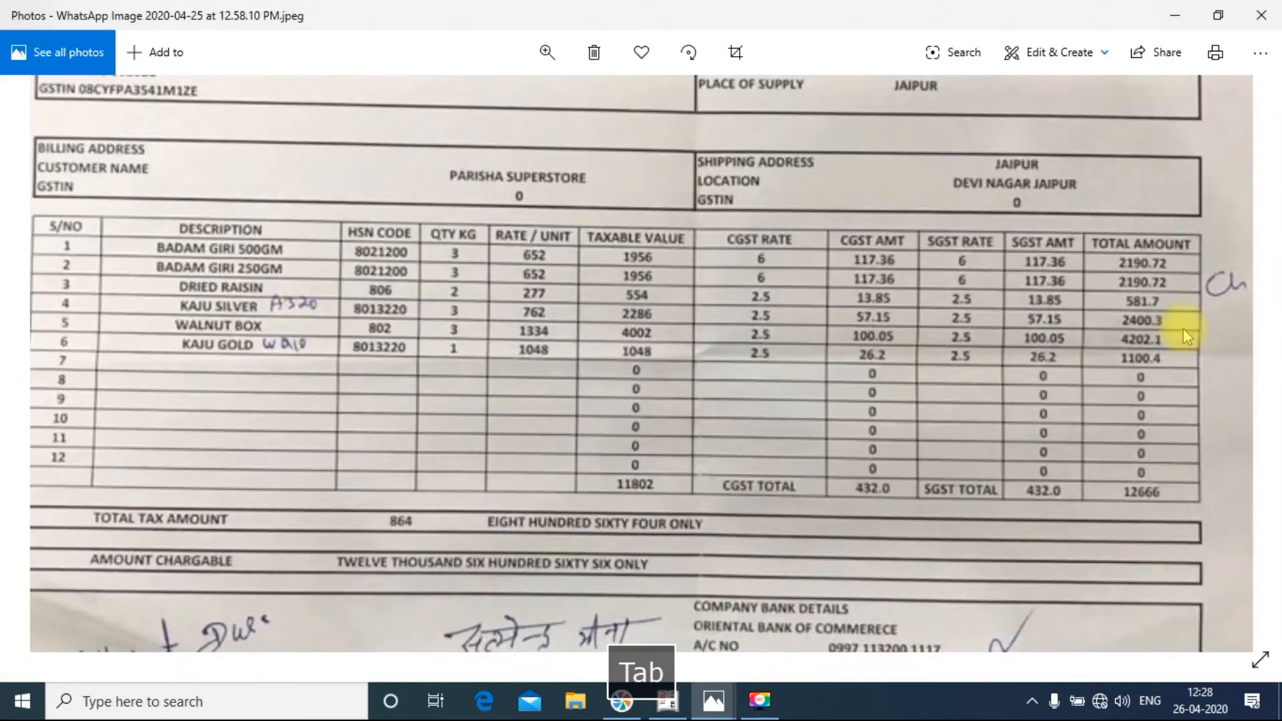
pyautogui.hotkey('alt', 'Tab')
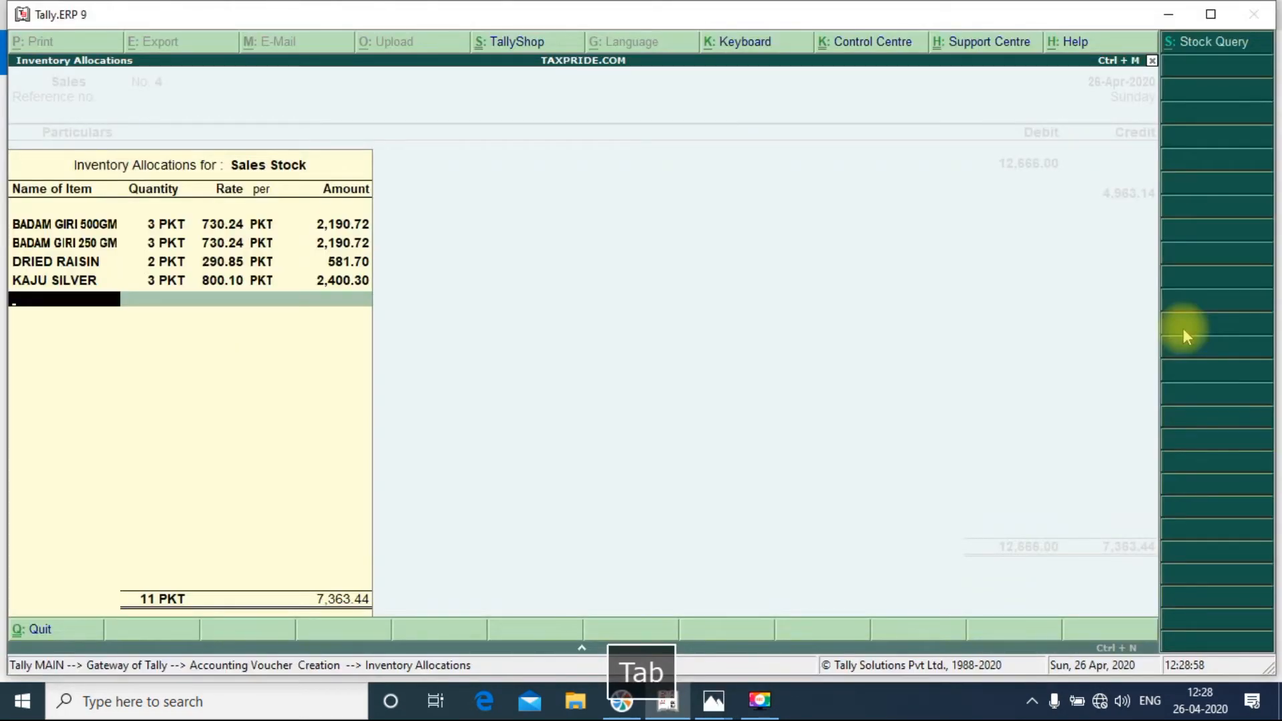
pyautogui.write('Wal')
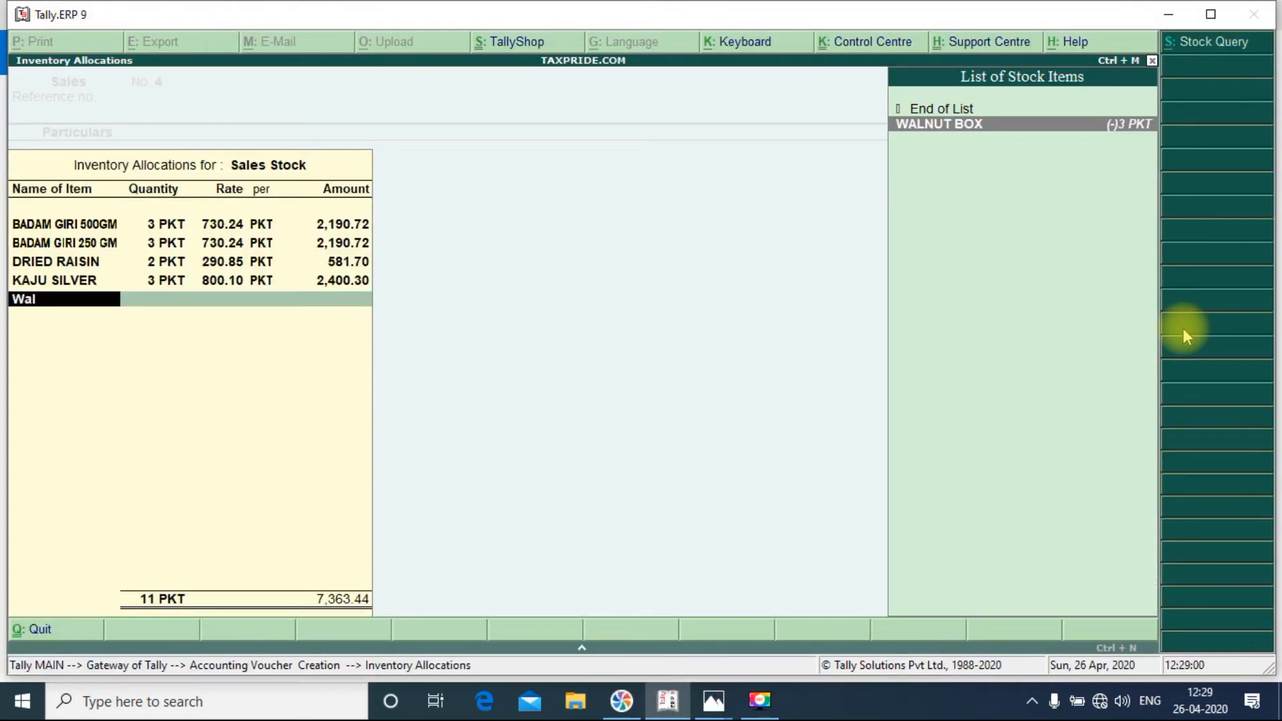
pyautogui.press('Return')
pyautogui.hotkey('alt', 'Tab')
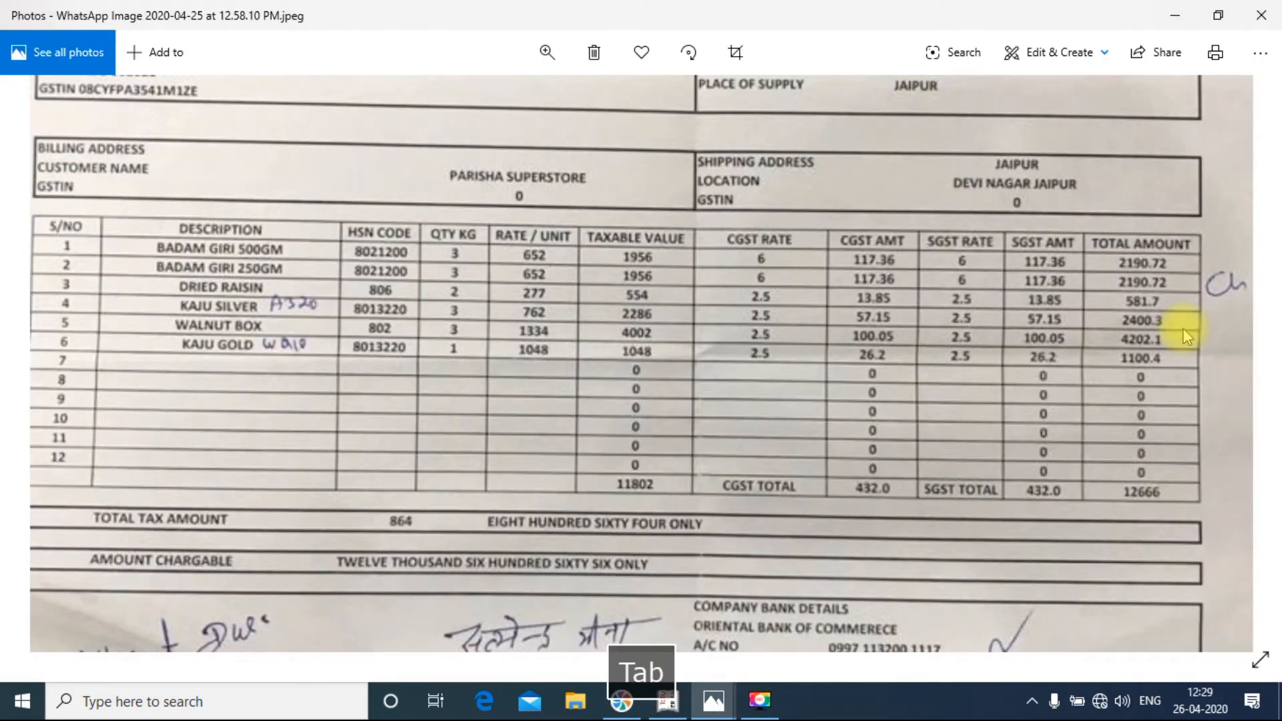
pyautogui.hotkey('alt', 'Tab')
pyautogui.write('3')
pyautogui.press('Return')
pyautogui.press('Return')
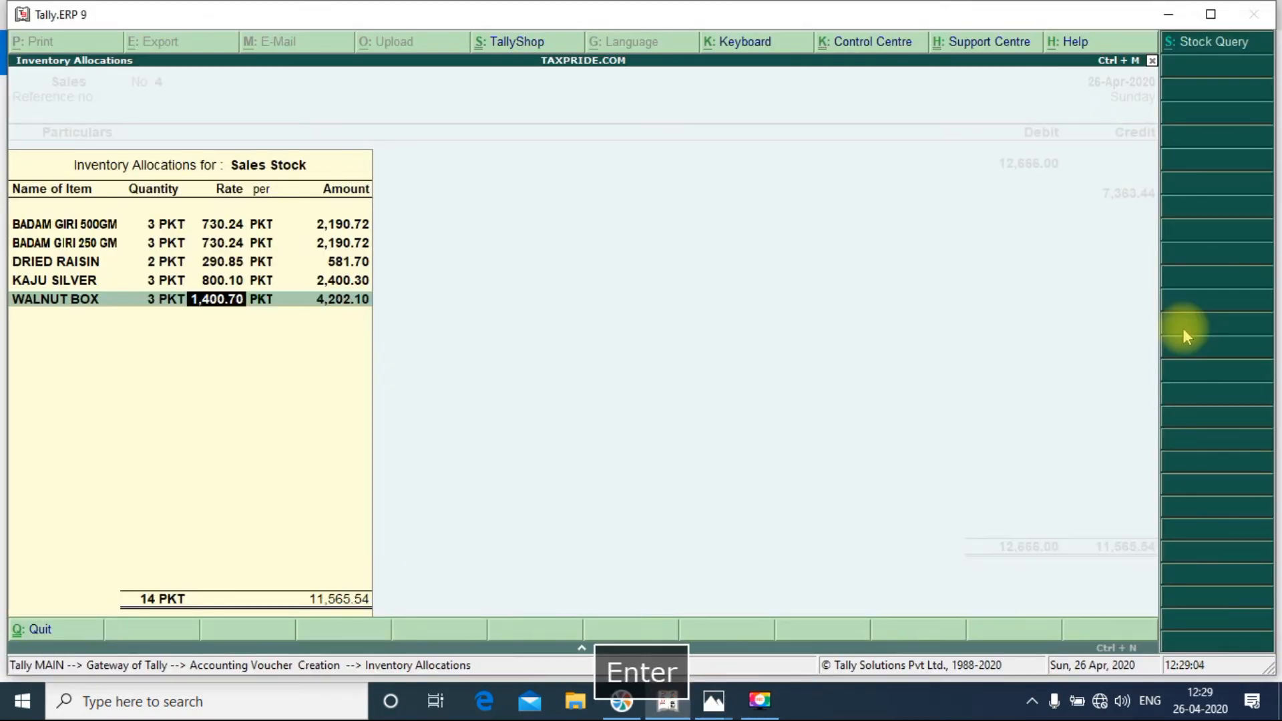
# - Try a rate of 1,500 for WALNUT BOX and restore it to 1400.7
pyautogui.write('1,500')
pyautogui.press('Return')
pyautogui.hotkey('shift', 'Tab')
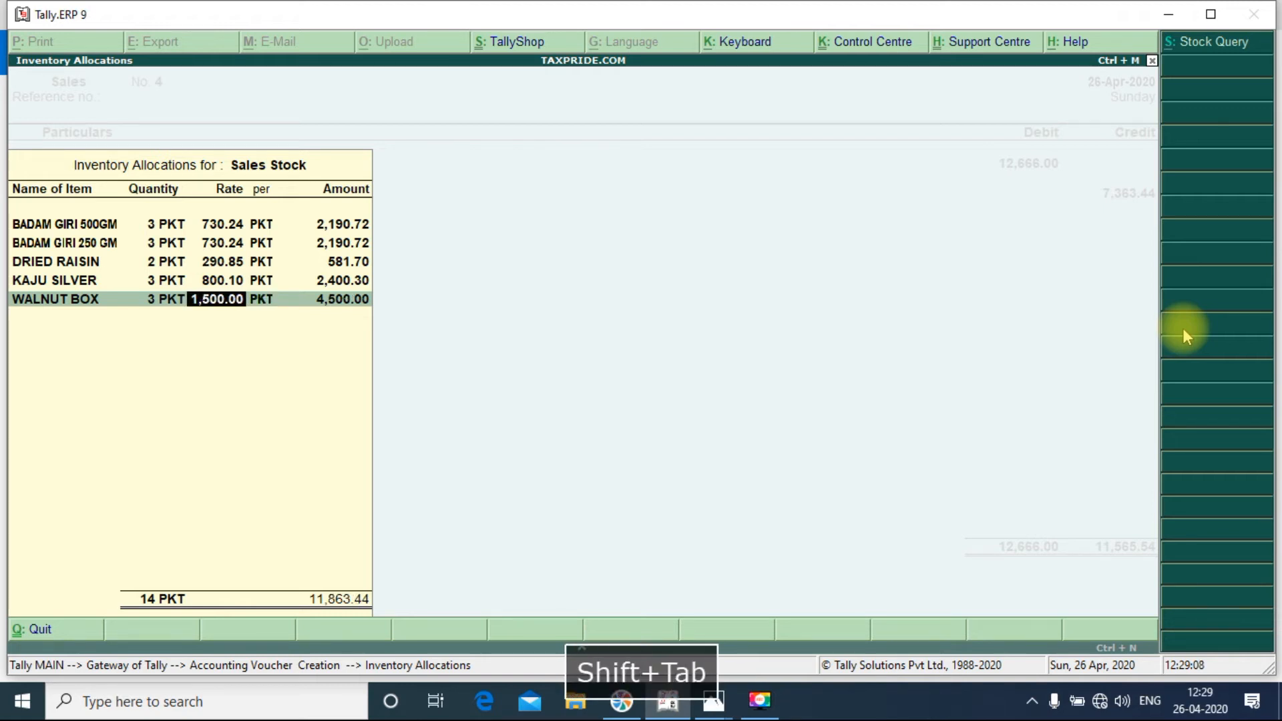
pyautogui.write('1400.7')
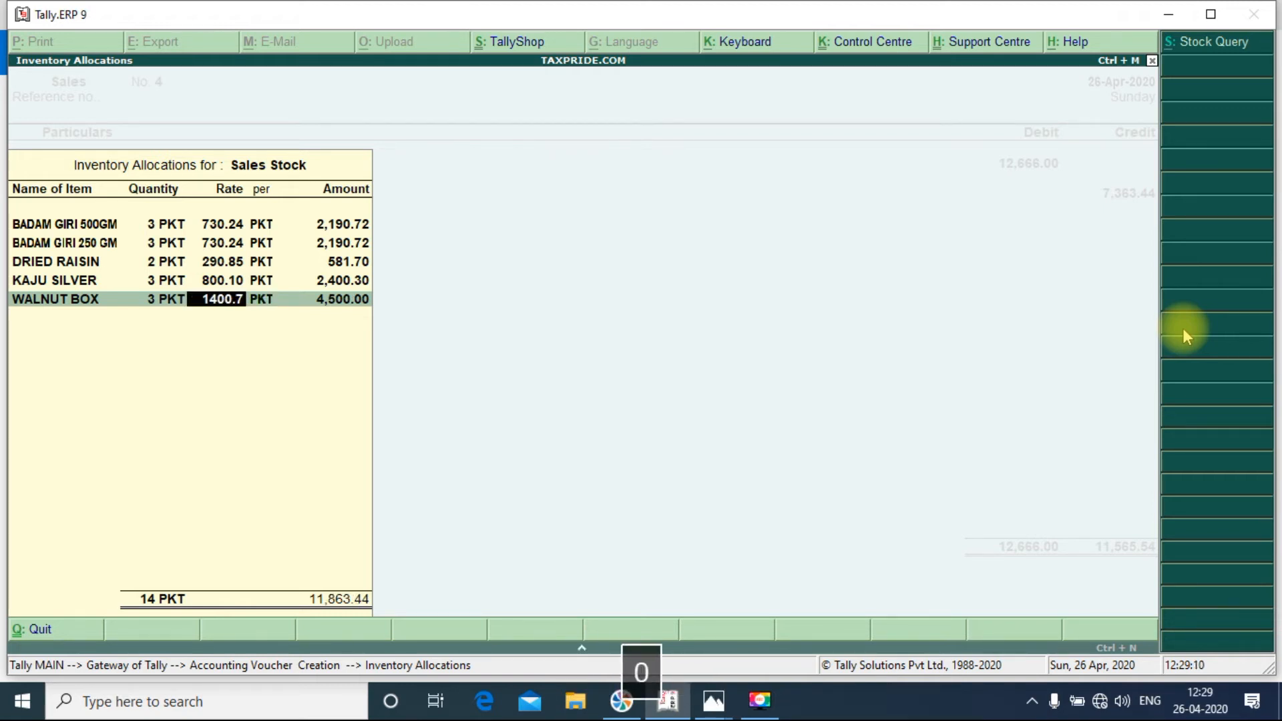
pyautogui.press('Return')
pyautogui.press('Return')
# - Allocate 1 PKT of KAJU GOLD at the 1100.4 rate per the invoice image and finish the Sales Stock item allocations
pyautogui.hotkey('alt', 'Tab')
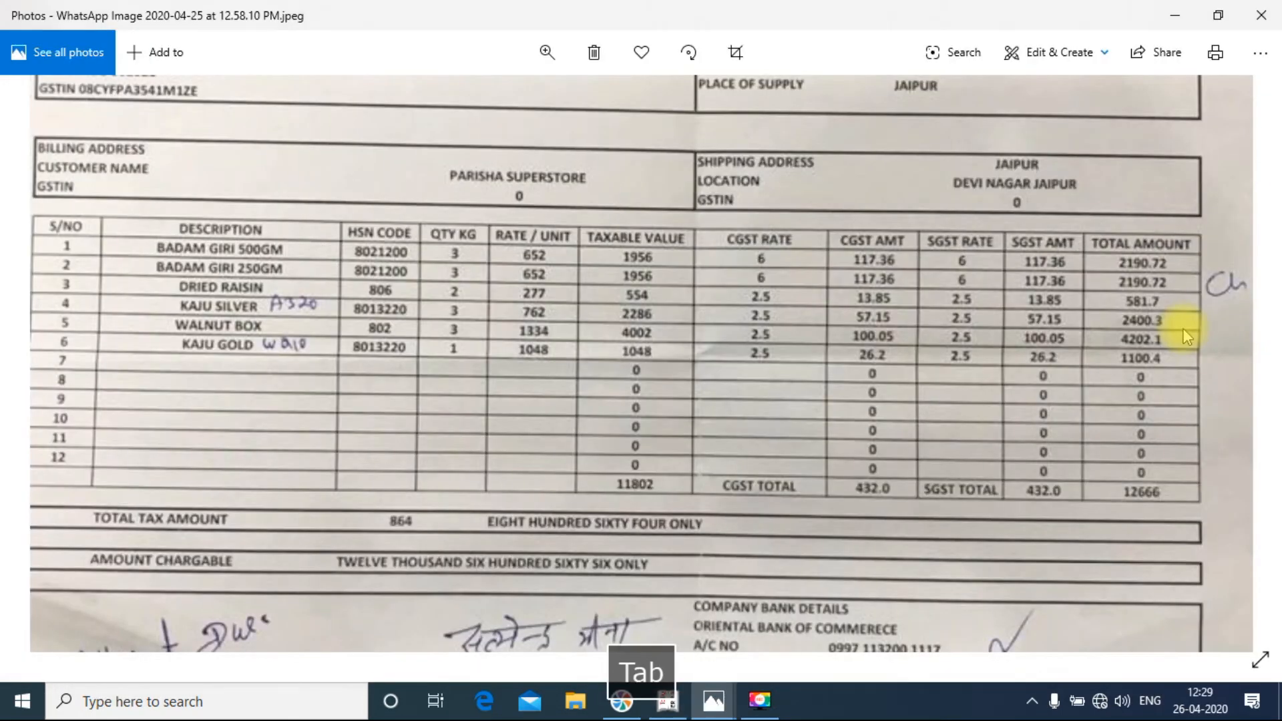
pyautogui.hotkey('alt', 'Tab')
pyautogui.write('Kaju')
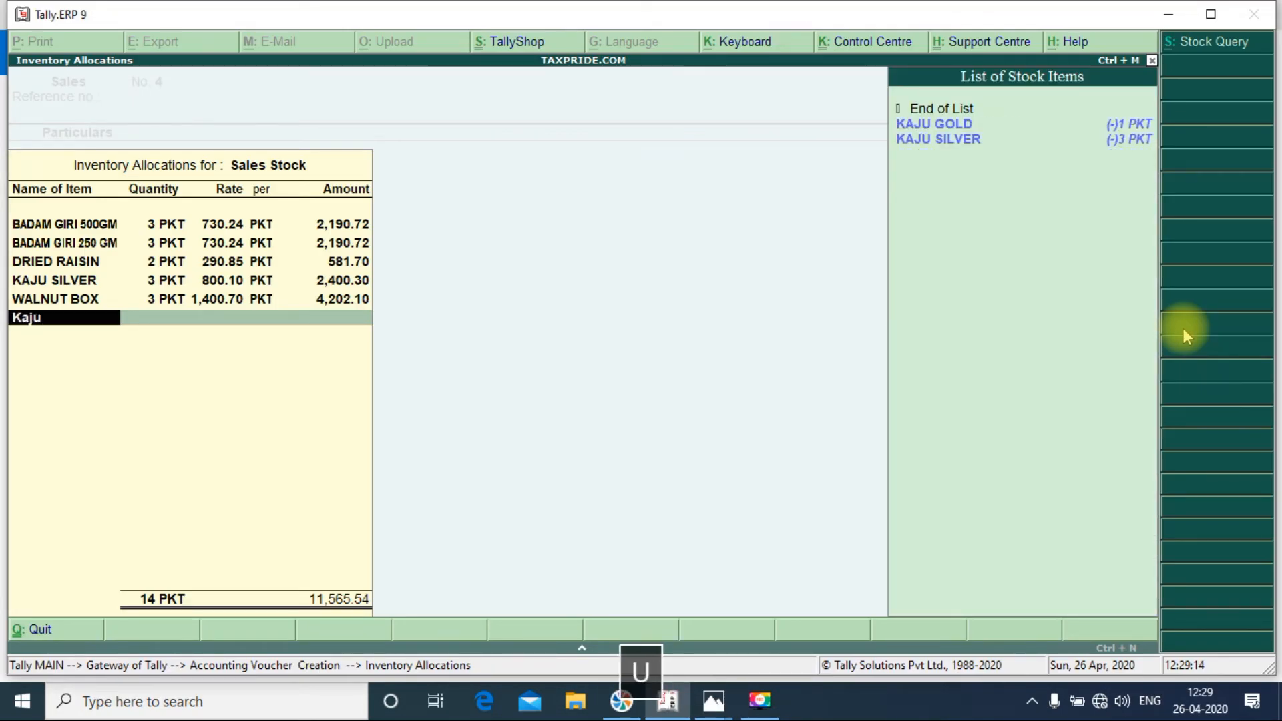
pyautogui.press('Return')
pyautogui.hotkey('alt', 'Tab')
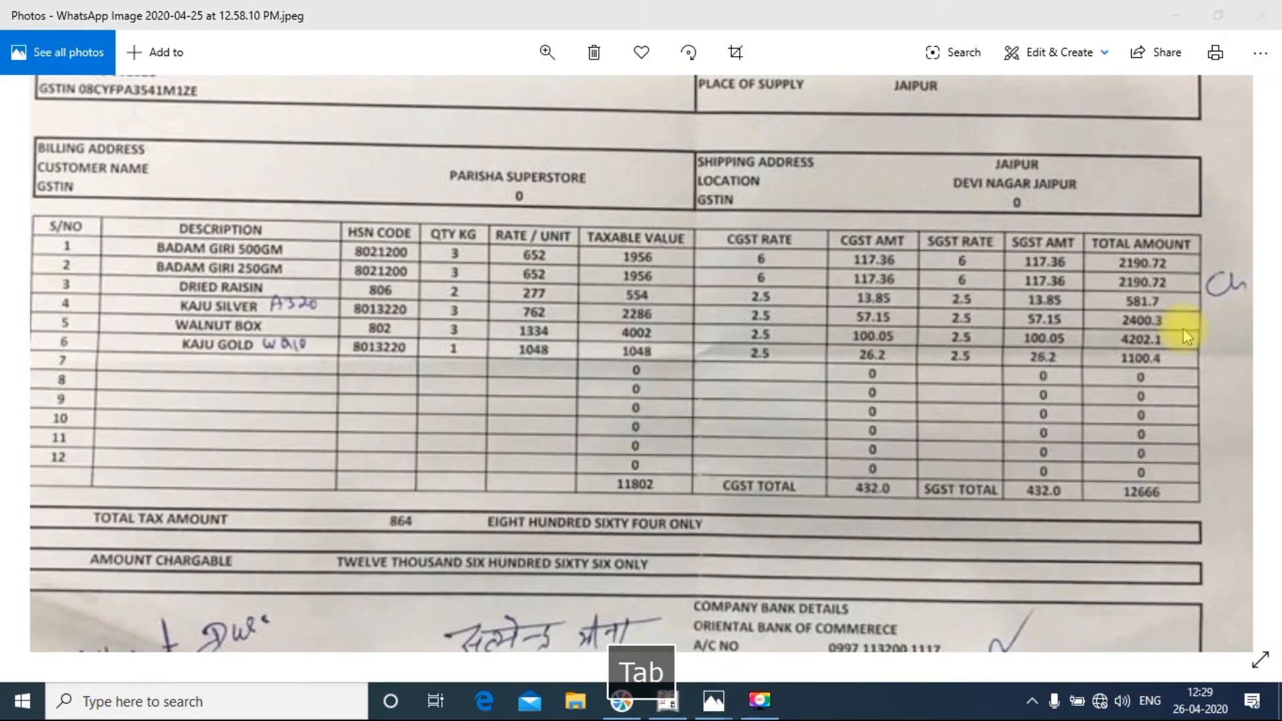
pyautogui.hotkey('alt', 'Tab')
pyautogui.write('1')
pyautogui.press('Return')
pyautogui.write('1100.4')
pyautogui.press('Return')
pyautogui.press('Return')
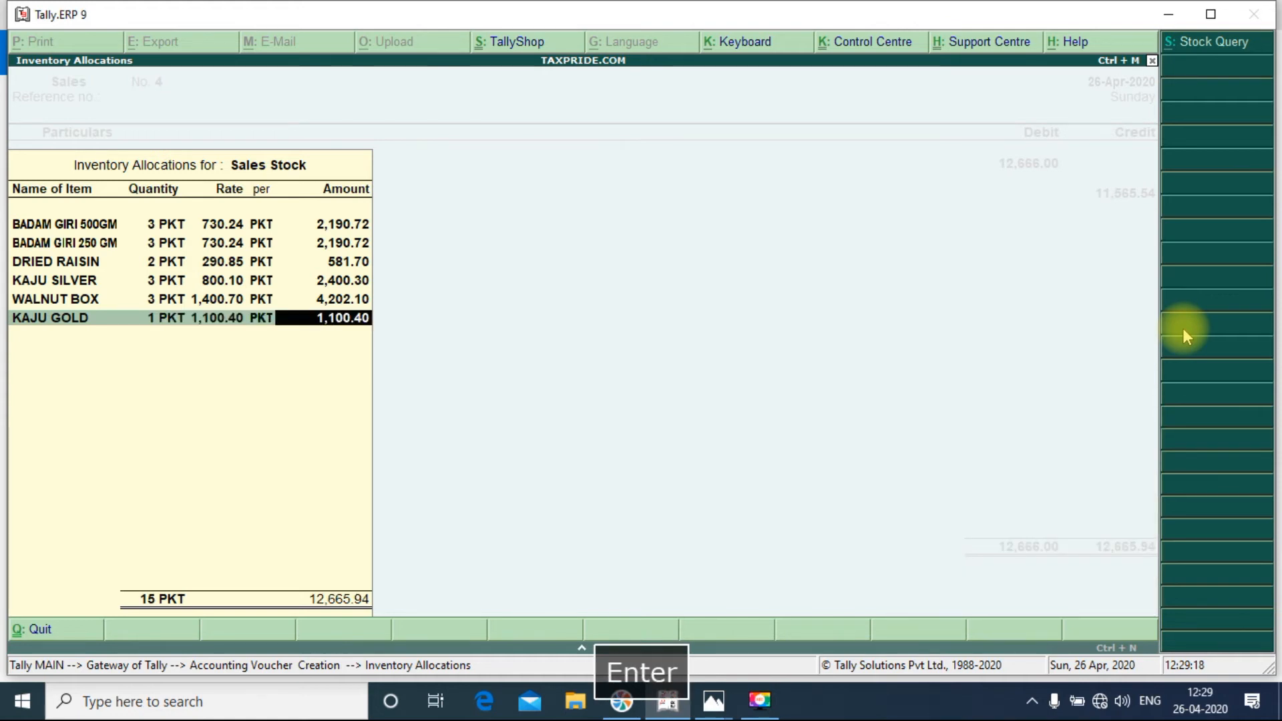
pyautogui.press('Return')
pyautogui.press('Return')
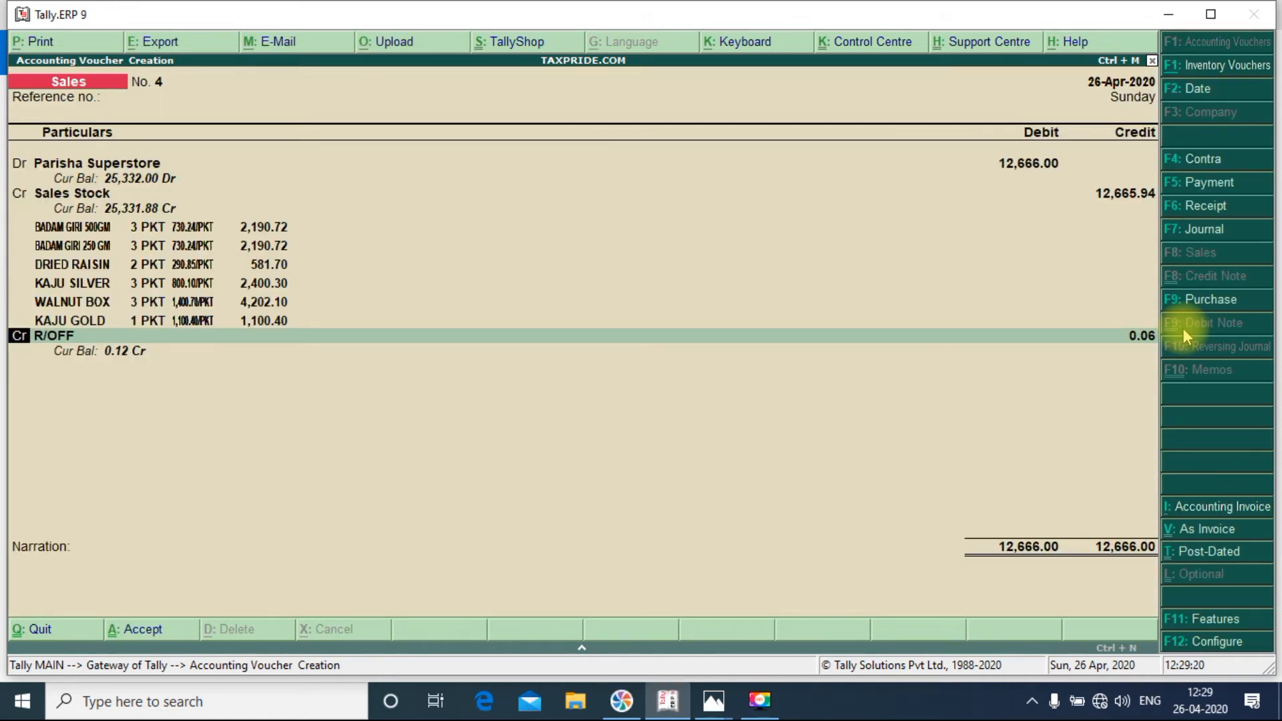
# - Credit the R/OFF ledger with the 0.06 rounding difference and continue to the narration
pyautogui.press('Return')
pyautogui.press('Return')
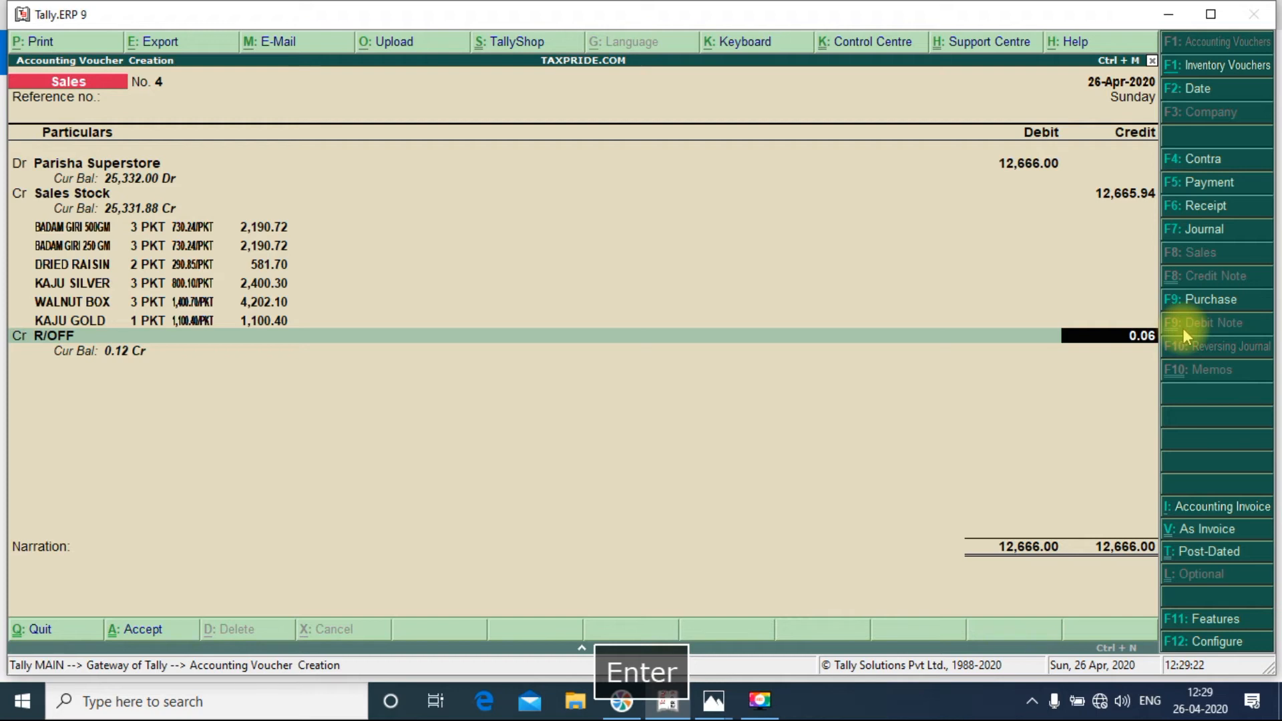
pyautogui.hotkey('shift', 'Tab')
pyautogui.press('Down')
pyautogui.press('Up')
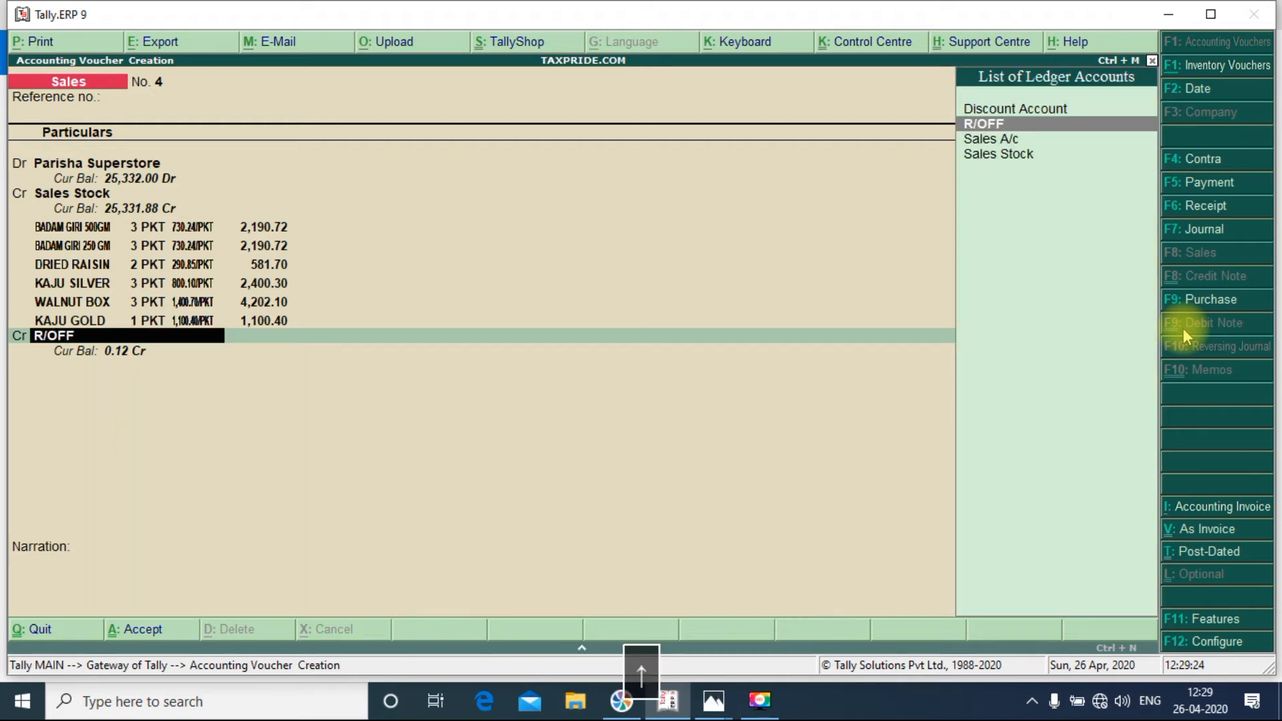
pyautogui.press('Return')
pyautogui.hotkey('shift', 'Tab')
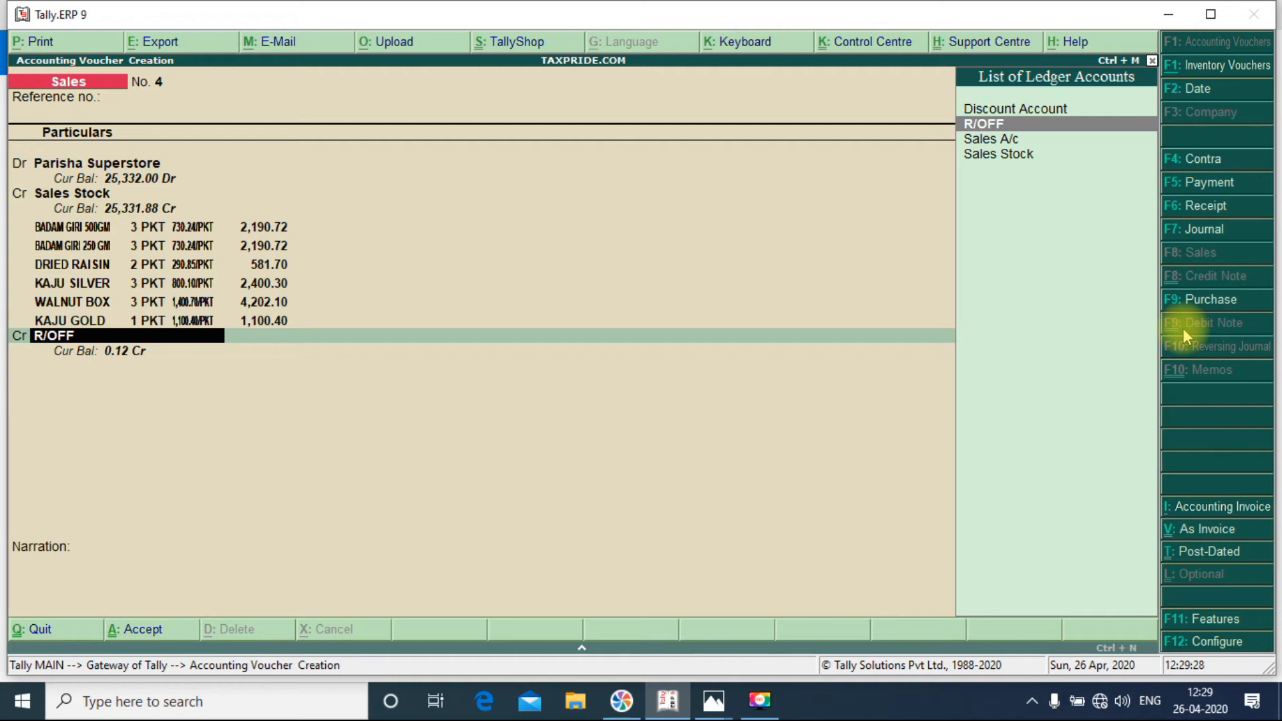
pyautogui.press('Return')
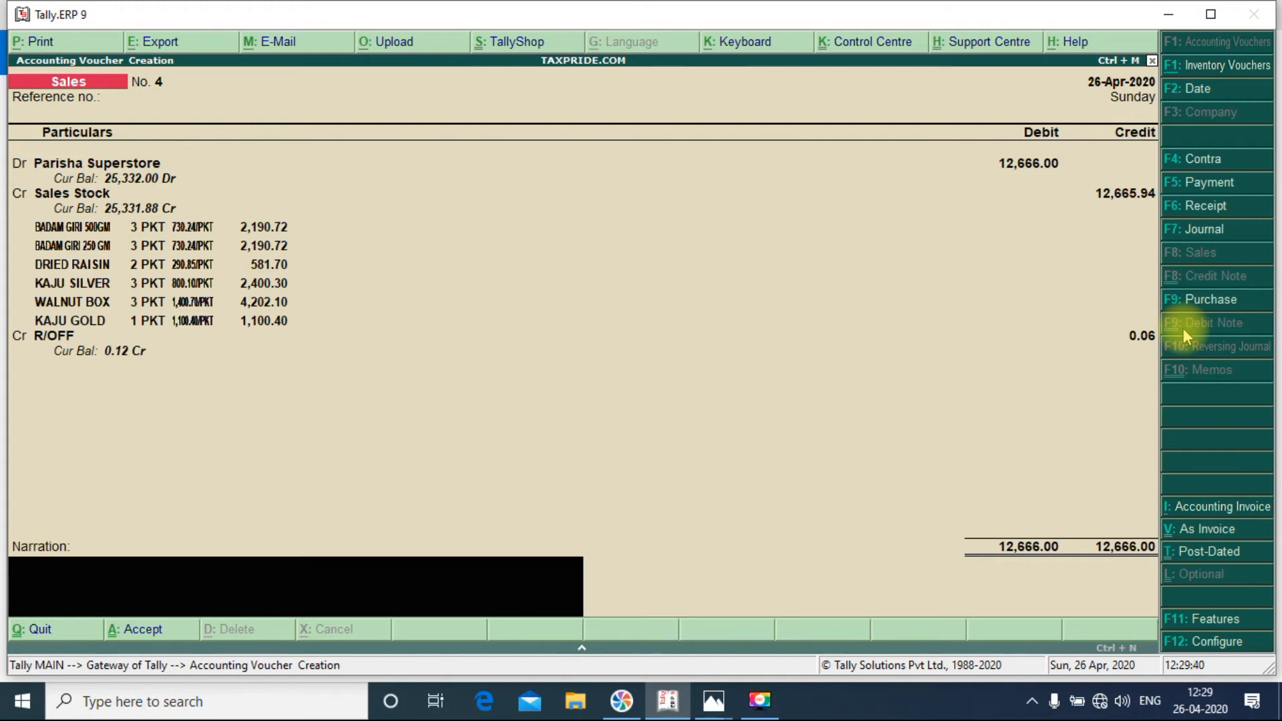
# - Recall the previous narration and edit it to "Being Goods sold to parisha superstore against bill no. 4", without saving the voucher yet
pyautogui.hotkey('ctrl', 'r')
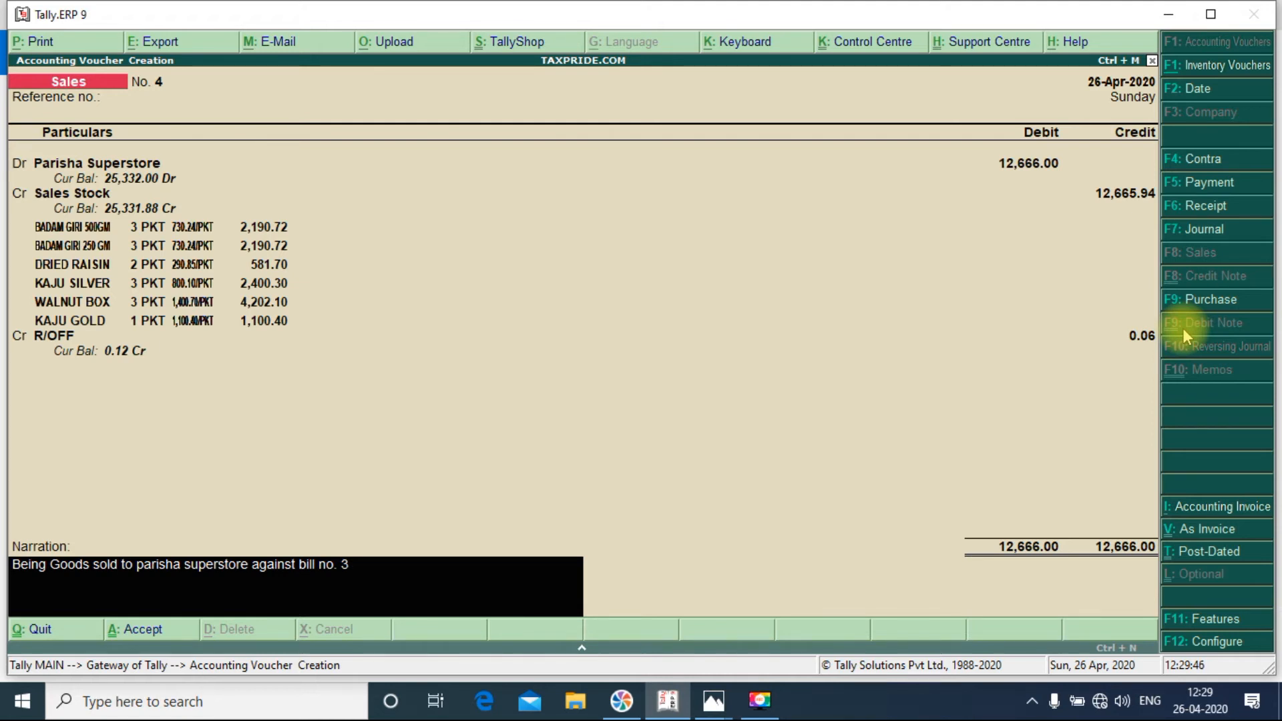
pyautogui.press('BackSpace')
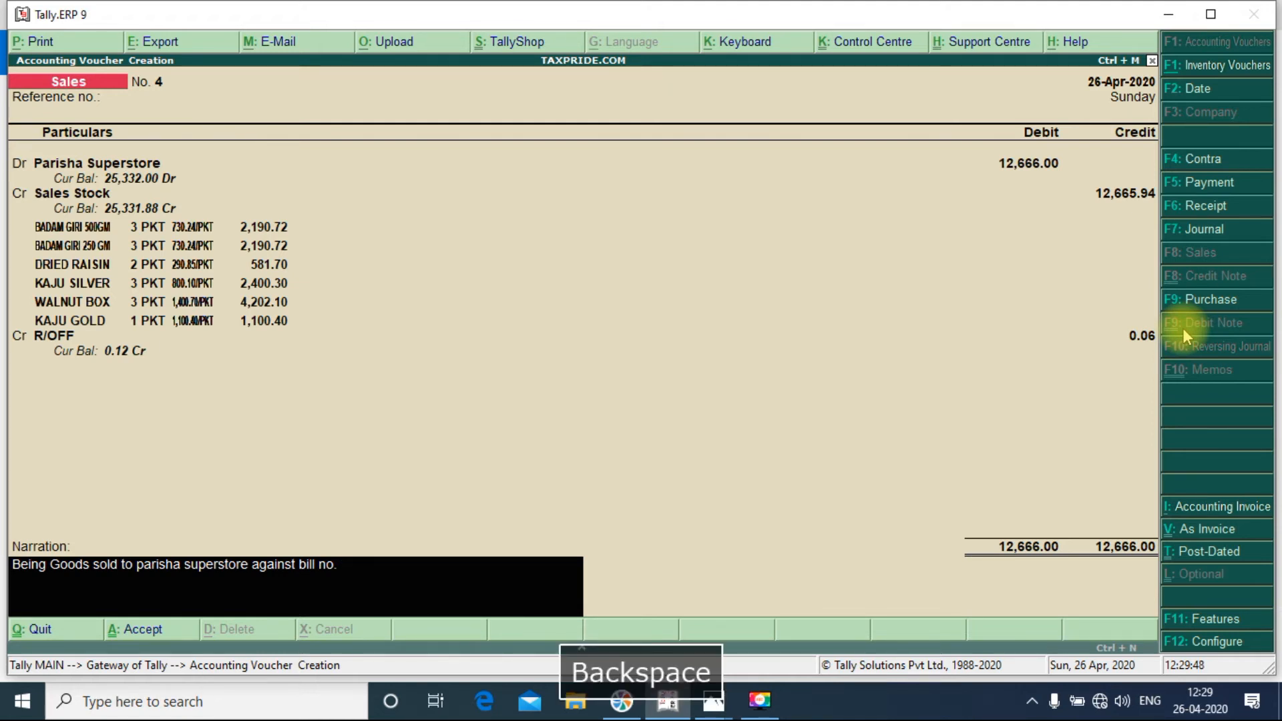
pyautogui.write('4')
pyautogui.press('Return')
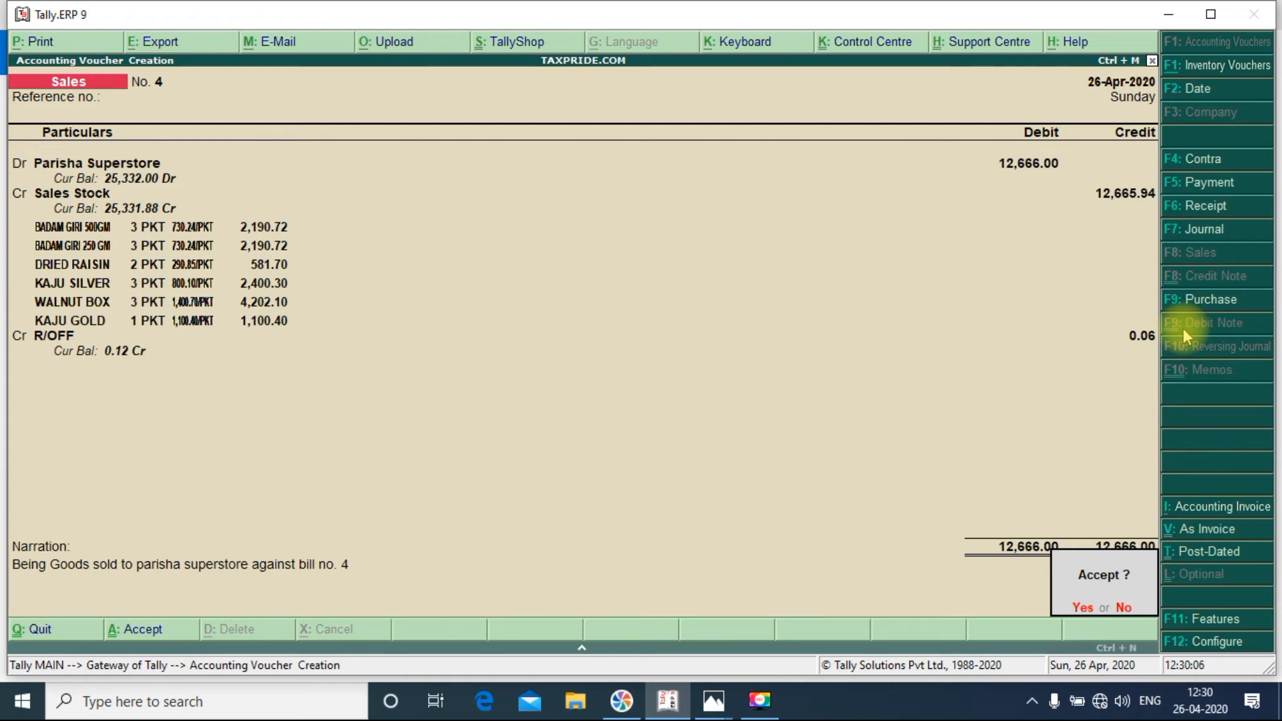
pyautogui.press('BackSpace')
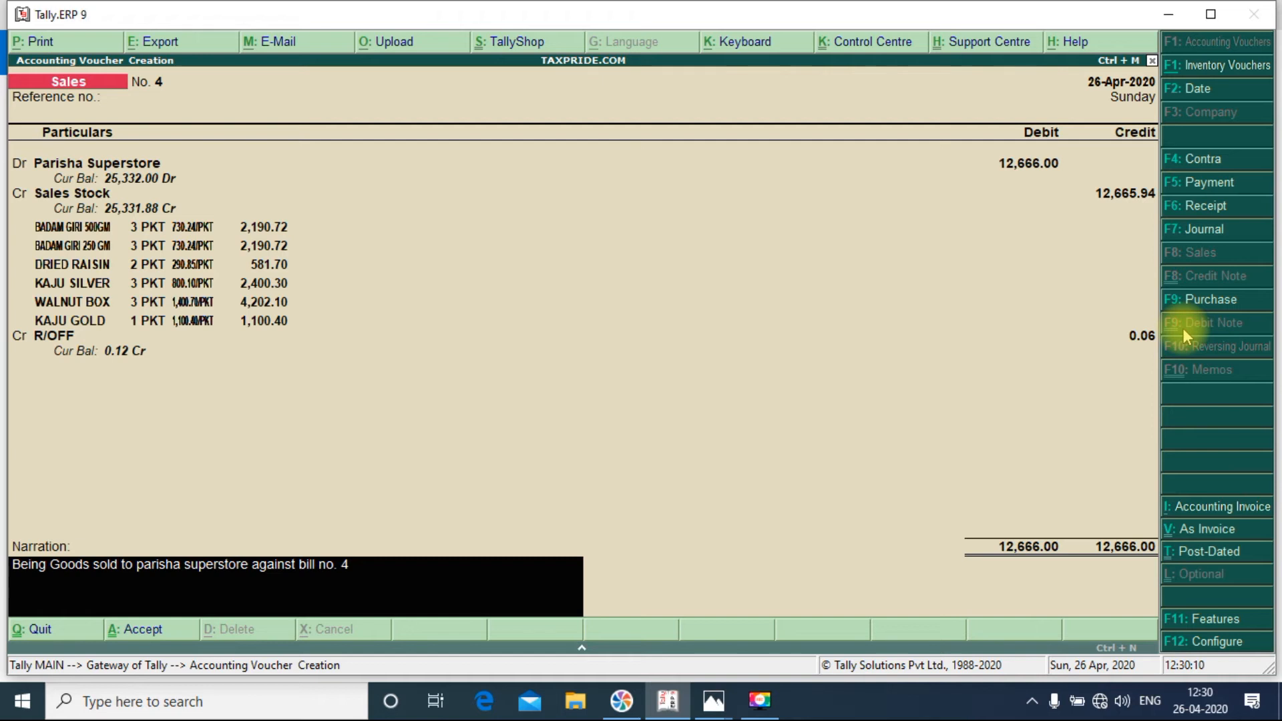
# - Switch the voucher to invoice mode and accept Parisha Superstore's despatch, order and buyer details as they are
pyautogui.hotkey('ctrl', 'v')
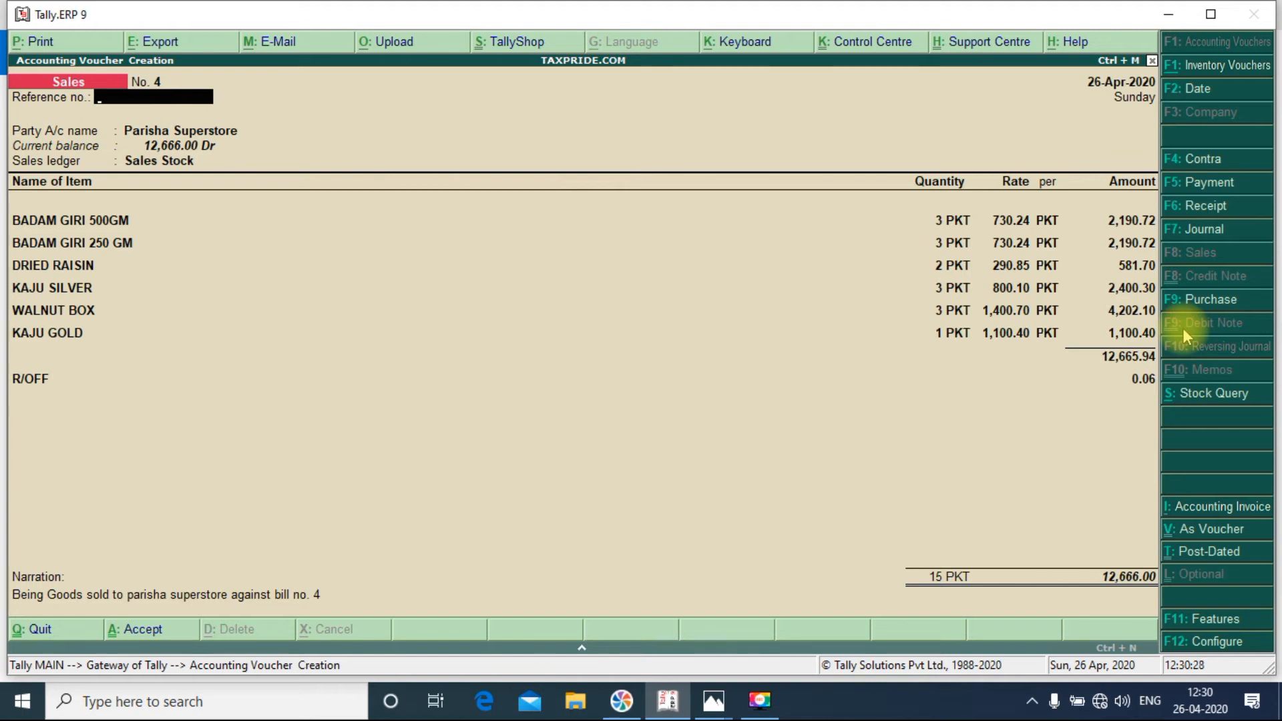
pyautogui.press('Return')
pyautogui.press('Return')
pyautogui.press('Return')
pyautogui.press('Return')
pyautogui.press('Return')
pyautogui.press('Return')
pyautogui.press('Return')
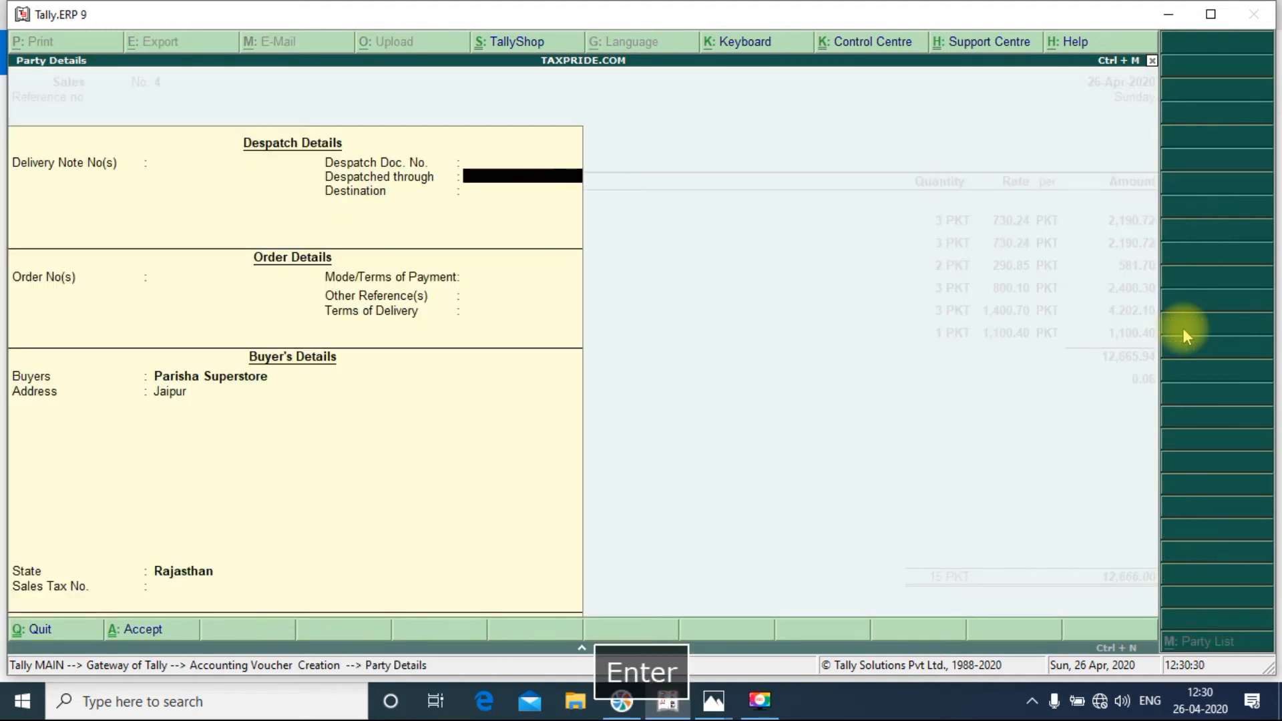
pyautogui.hotkey('ctrl', 'a')
# - Accept the remaining despatch, order and buyer details for Parisha Superstore without changes and return to the invoice
pyautogui.press('Return')
pyautogui.press('Return')
pyautogui.press('Return')
pyautogui.press('Return')
pyautogui.press('Return')
pyautogui.press('Return')
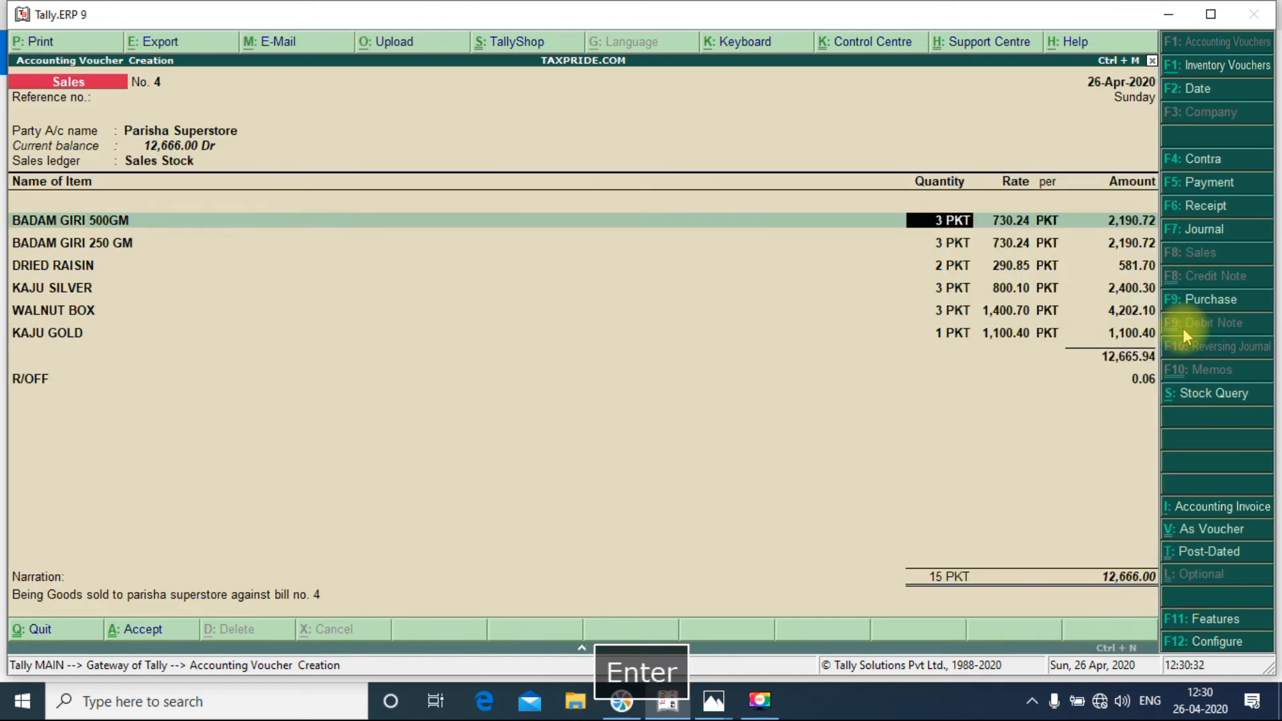
# - Keep the six item lines, the R/OFF amount and the narration as entered, and save sales voucher no. 4
pyautogui.press('Return')
pyautogui.press('Return')
pyautogui.press('Return')
pyautogui.press('Return')
pyautogui.press('Return')
pyautogui.press('Return')
pyautogui.press('Return')
pyautogui.press('Return')
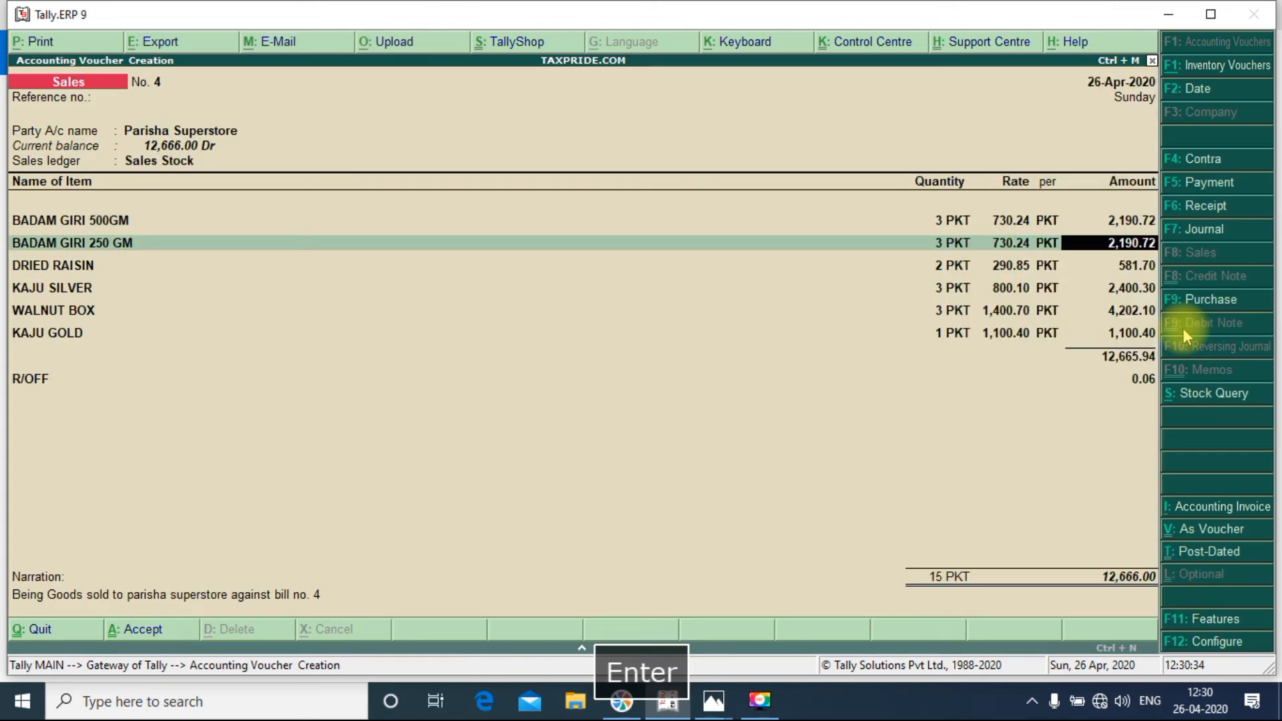
pyautogui.press('Return')
pyautogui.press('Return')
pyautogui.press('Return')
pyautogui.press('Return')
pyautogui.press('Return')
pyautogui.press('Return')
pyautogui.press('Return')
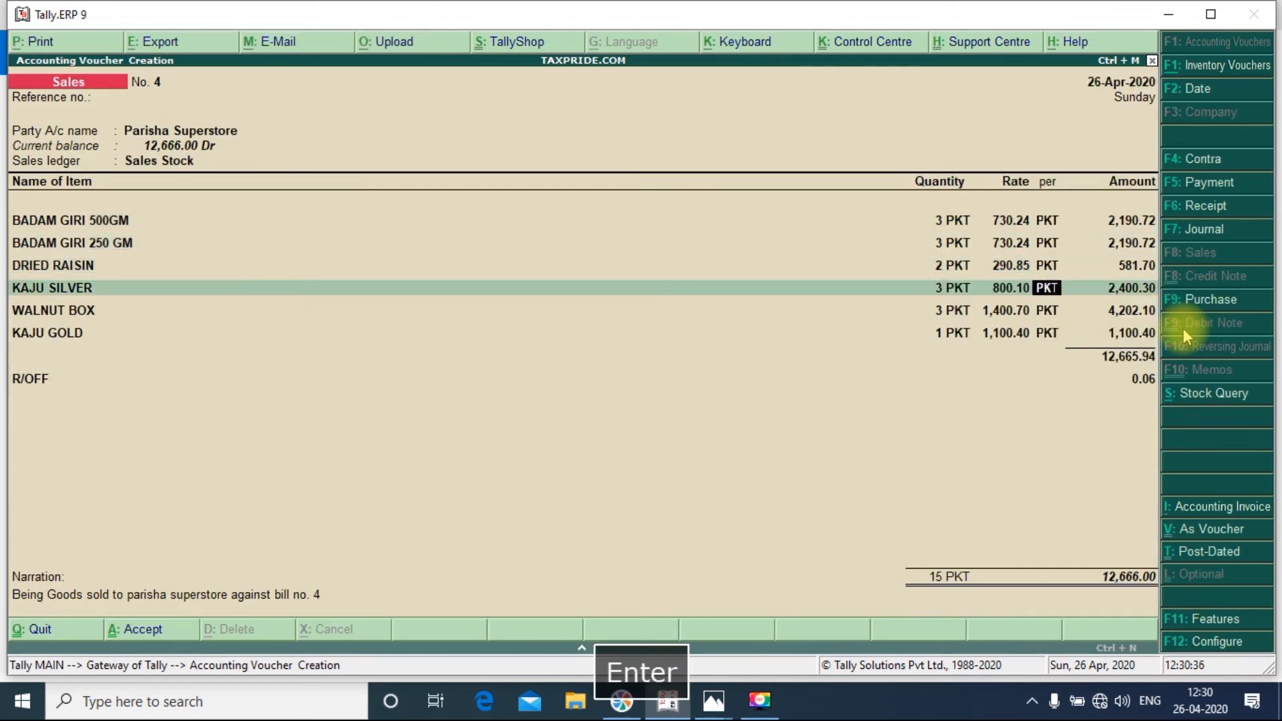
pyautogui.press('Return')
pyautogui.press('Return')
pyautogui.press('Return')
pyautogui.press('Return')
pyautogui.press('Return')
pyautogui.press('Return')
pyautogui.press('Return')
pyautogui.press('Return')
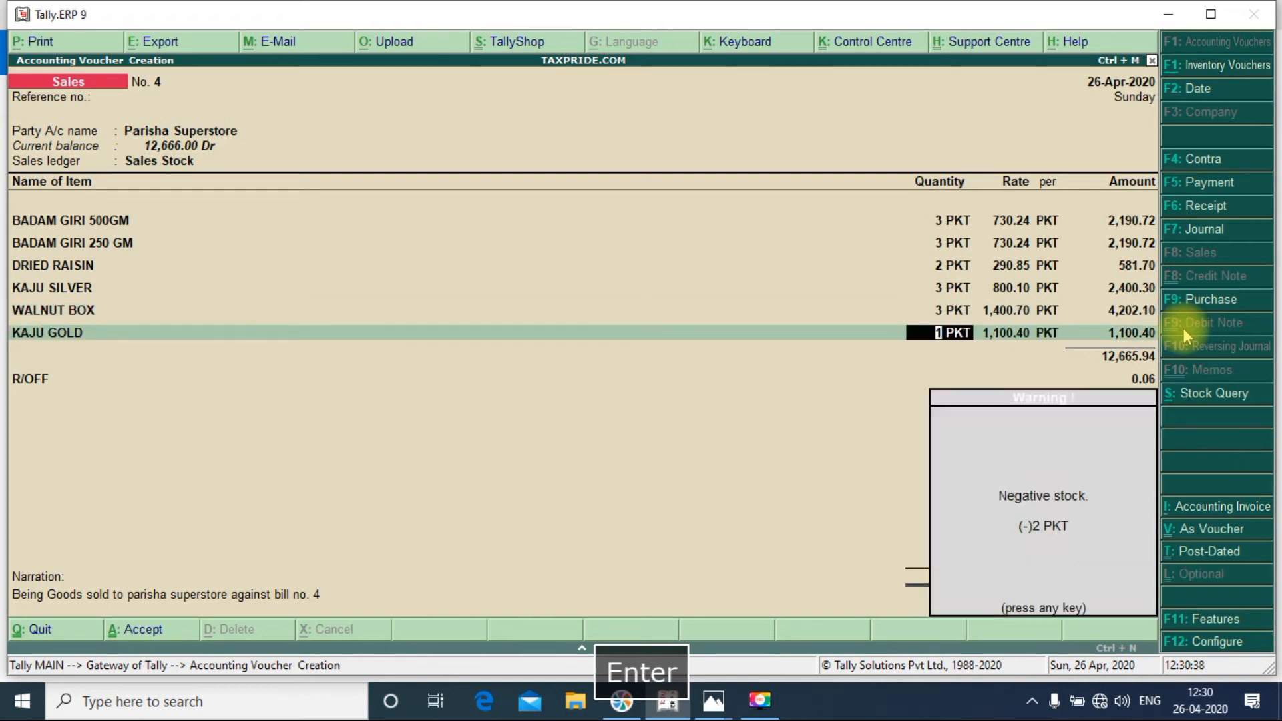
pyautogui.press('Return')
pyautogui.press('Return')
pyautogui.press('Return')
pyautogui.press('Return')
pyautogui.press('Return')
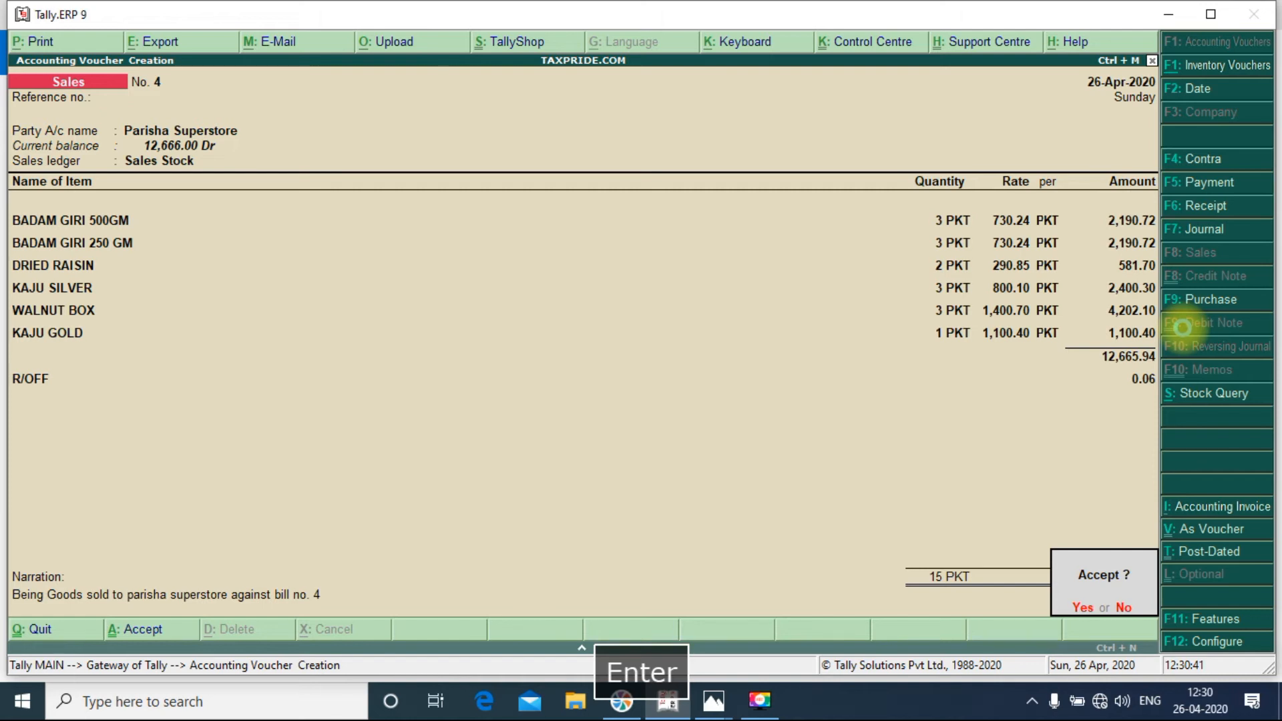
pyautogui.press('Return')
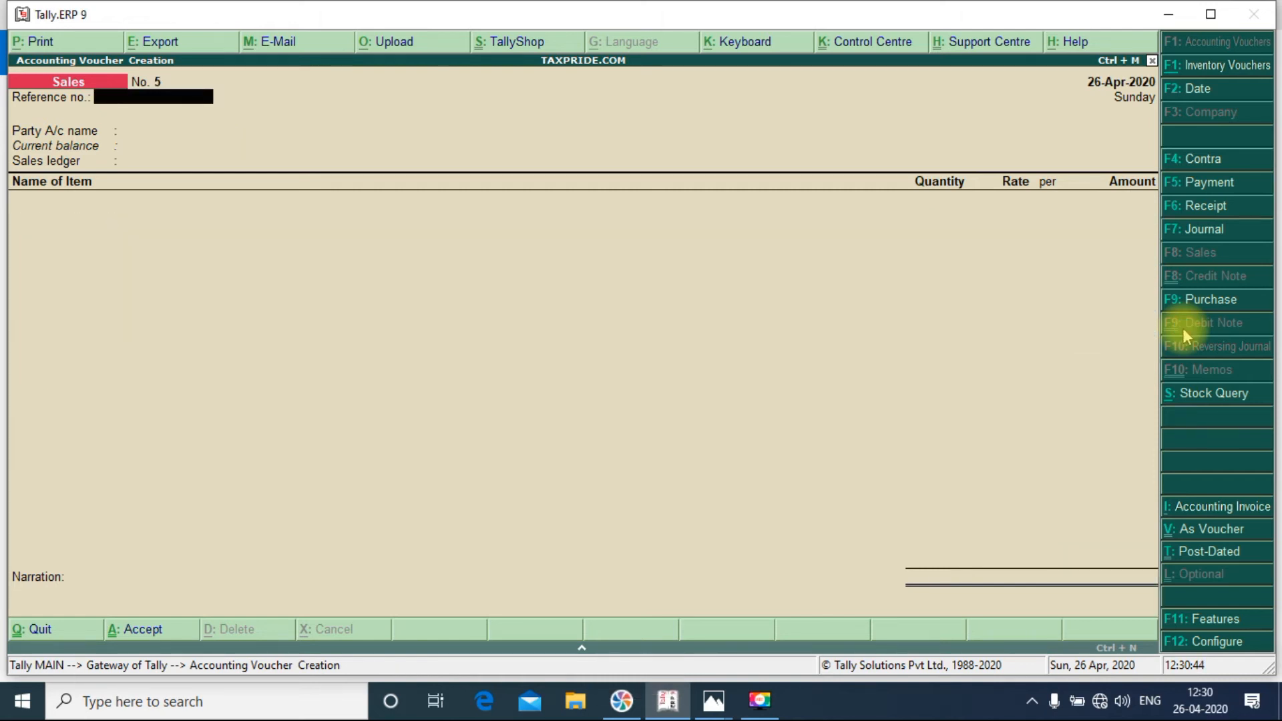
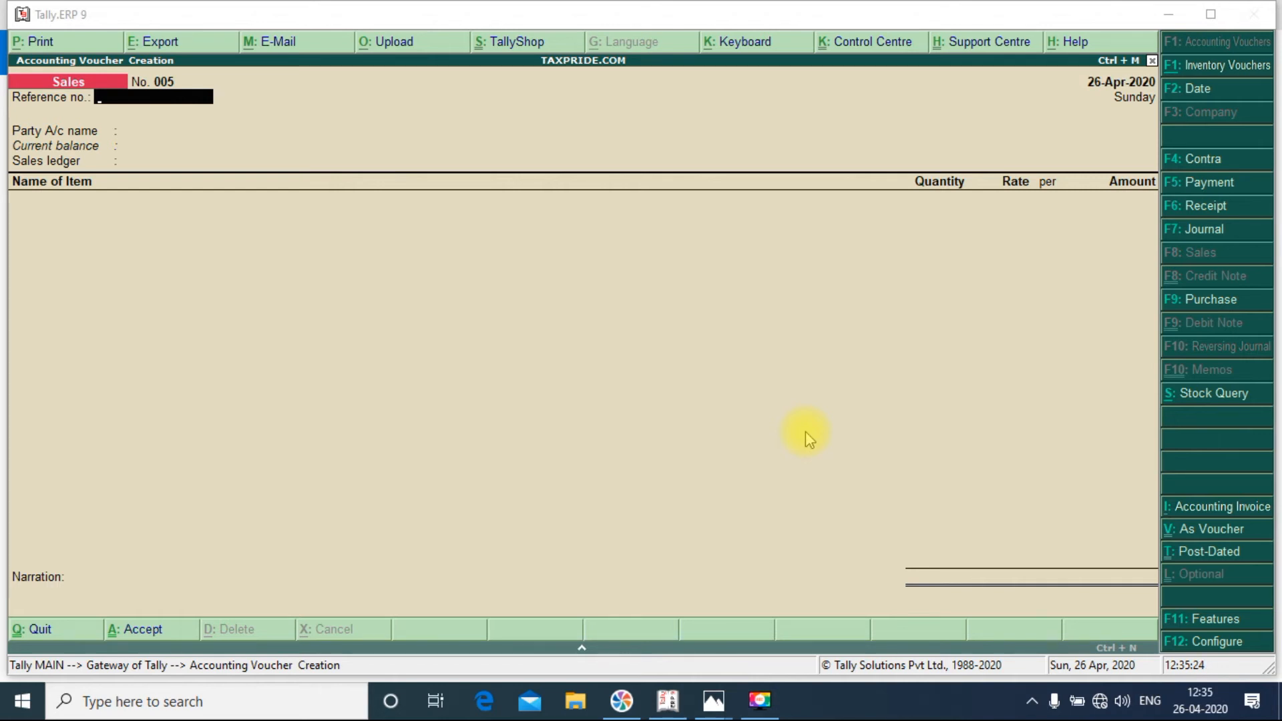
# - Quit the new, empty sales voucher and return to the Gateway of Tally
pyautogui.click(616, 251)
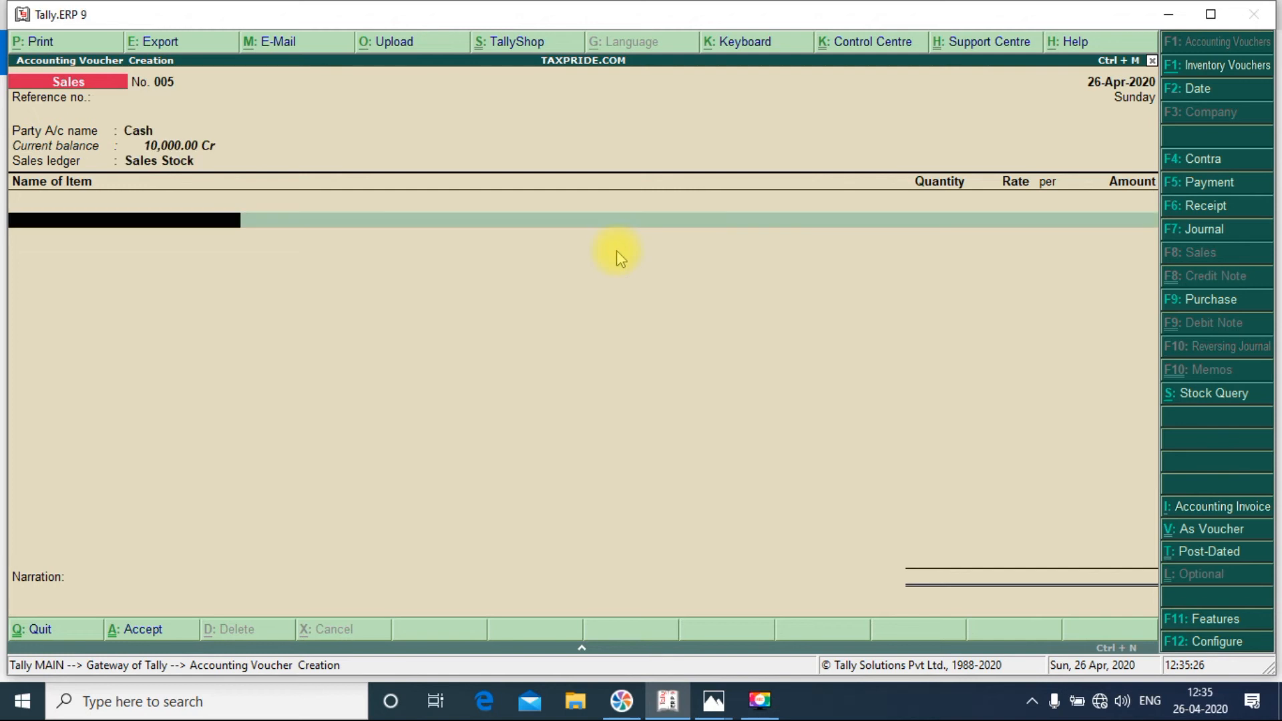
pyautogui.press('Escape')
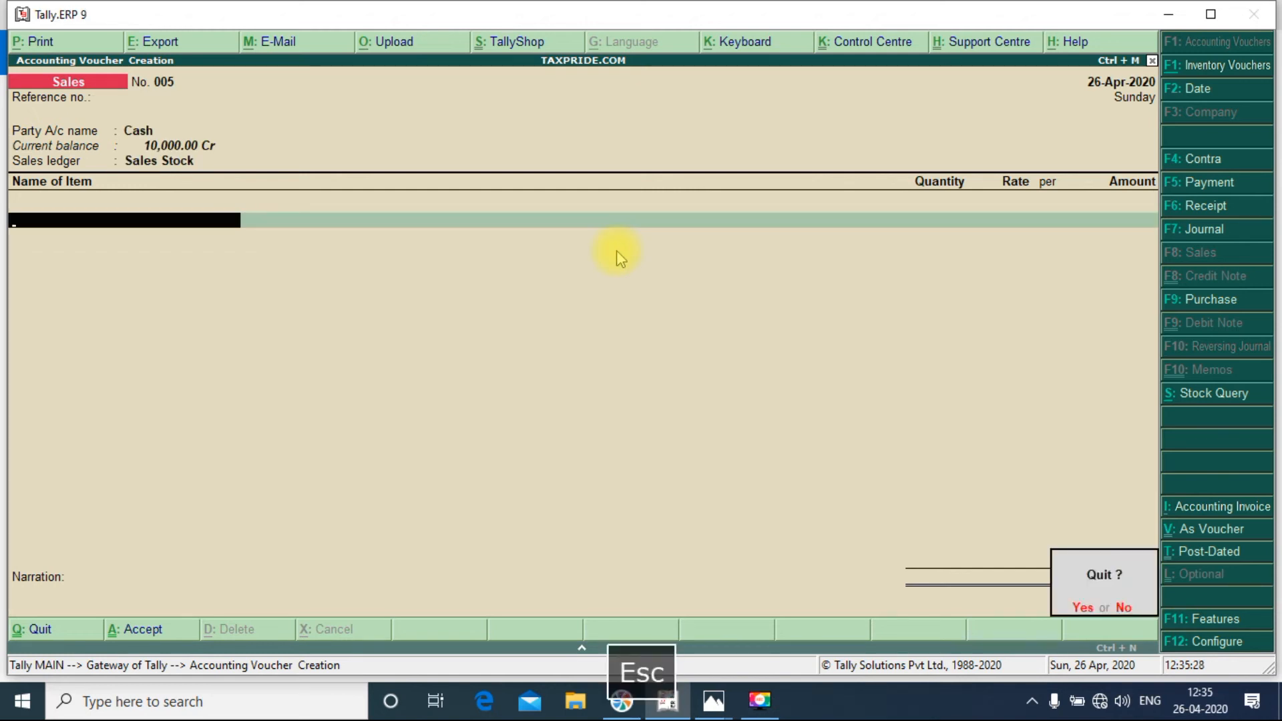
pyautogui.press('Escape')
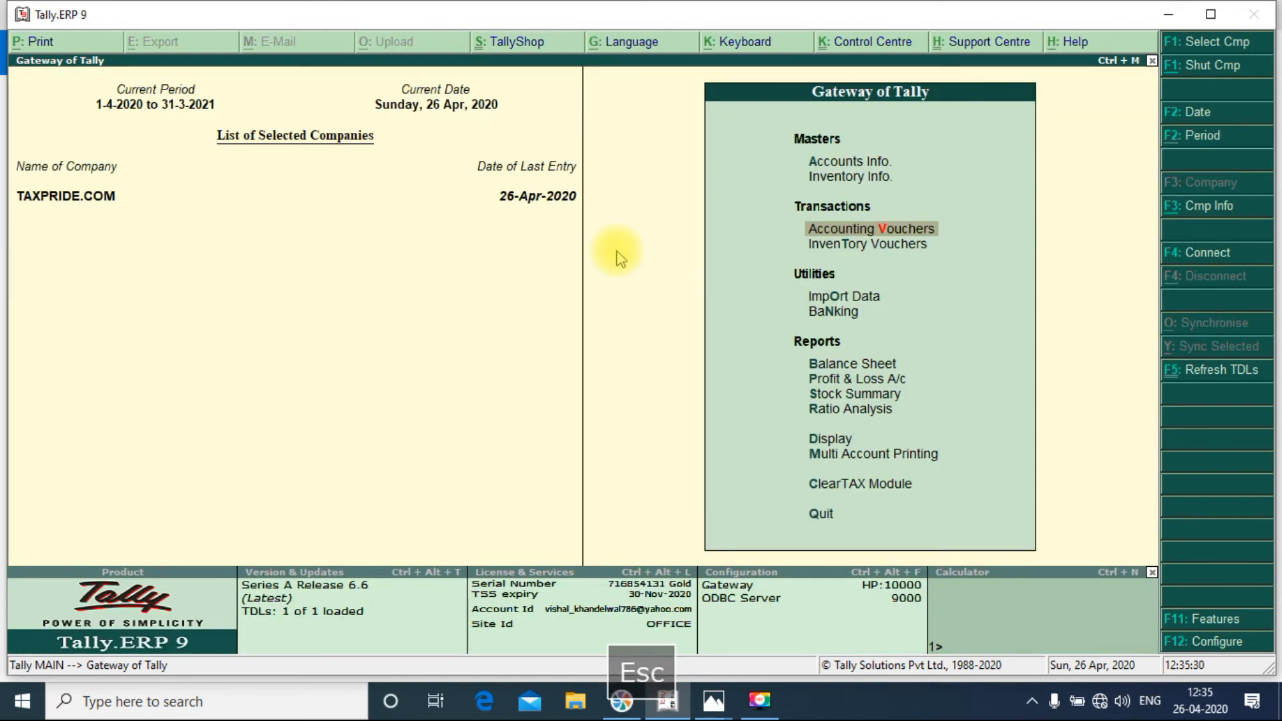
# - Open the Sales voucher type for alteration from the accounts masters
pyautogui.press('Up')
pyautogui.press('Up')
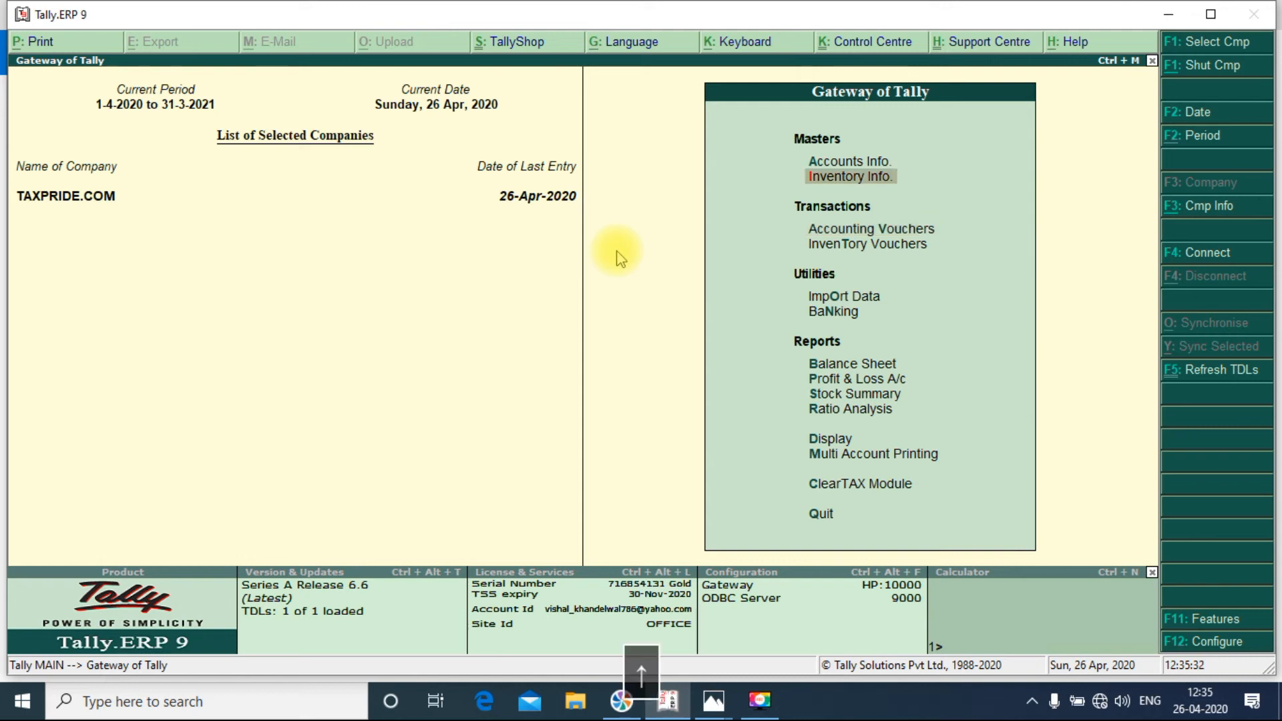
pyautogui.press('Return')
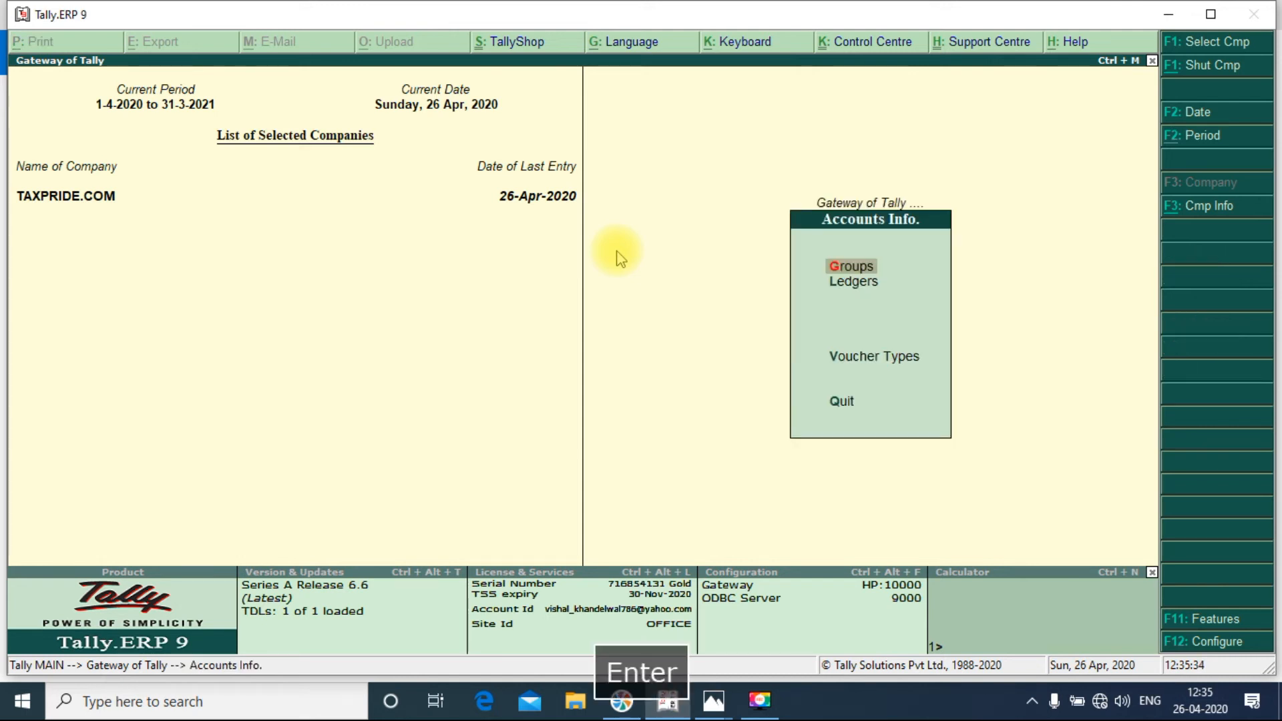
pyautogui.press('Down')
pyautogui.press('Down')
pyautogui.press('Down')
pyautogui.press('Up')
pyautogui.press('Return')
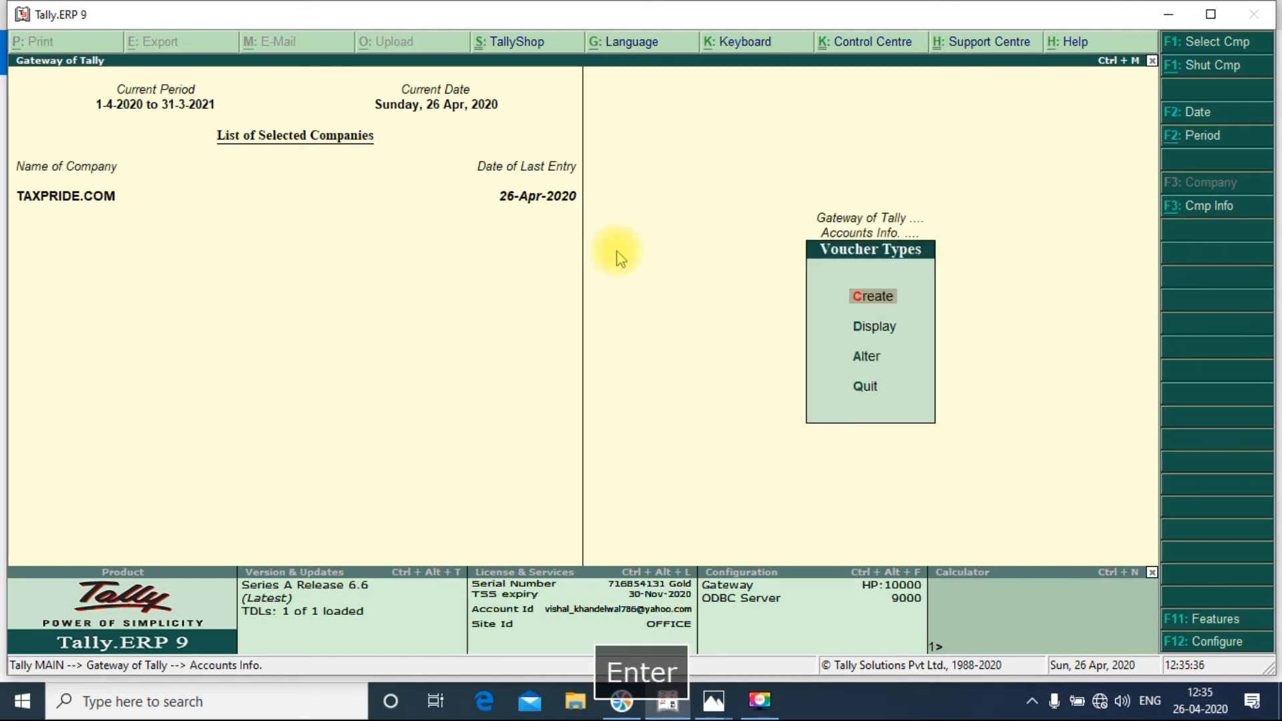
pyautogui.press('Down')
pyautogui.press('Down')
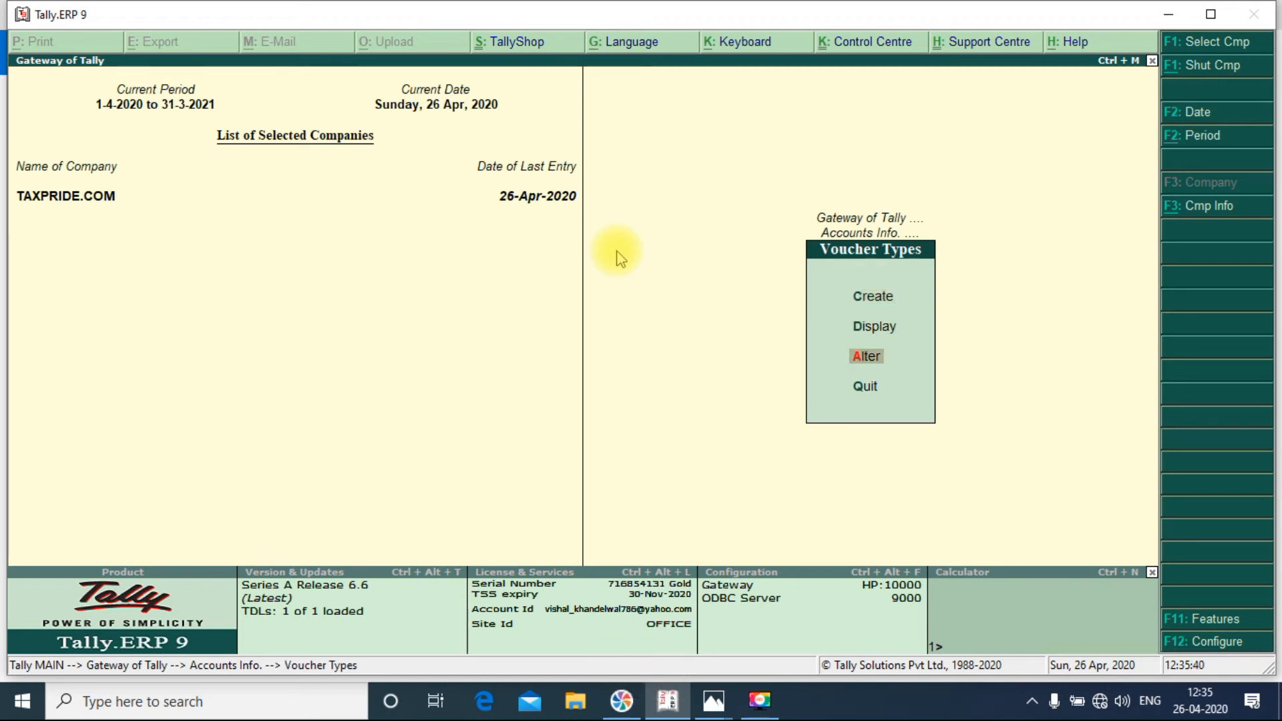
pyautogui.press('Return')
pyautogui.press('Down')
pyautogui.press('Down')
pyautogui.press('Down')
pyautogui.press('Down')
pyautogui.press('Down')
pyautogui.press('Down')
pyautogui.press('Down')
pyautogui.press('Down')
pyautogui.press('Down')
pyautogui.press('Down')
pyautogui.press('Down')
pyautogui.press('Down')
pyautogui.press('Down')
pyautogui.press('Down')
pyautogui.press('Down')
pyautogui.press('Down')
pyautogui.press('Down')
pyautogui.press('Down')
pyautogui.press('Down')
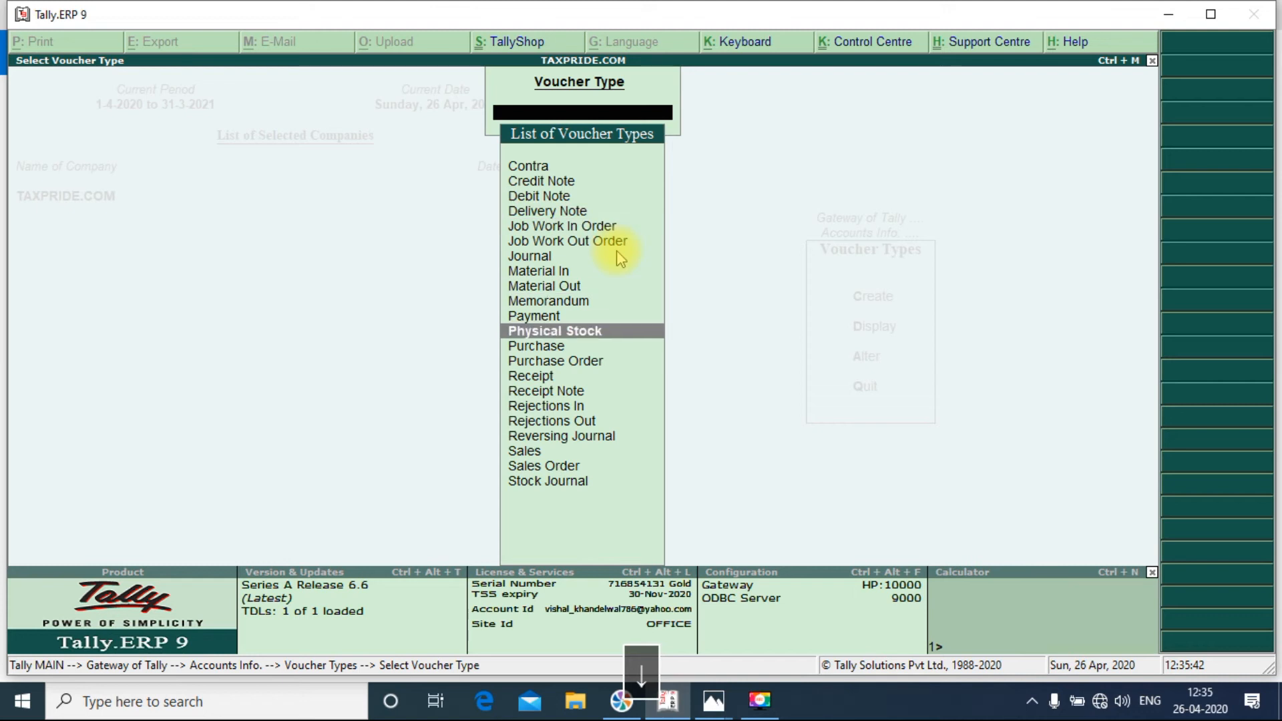
pyautogui.press('Return')
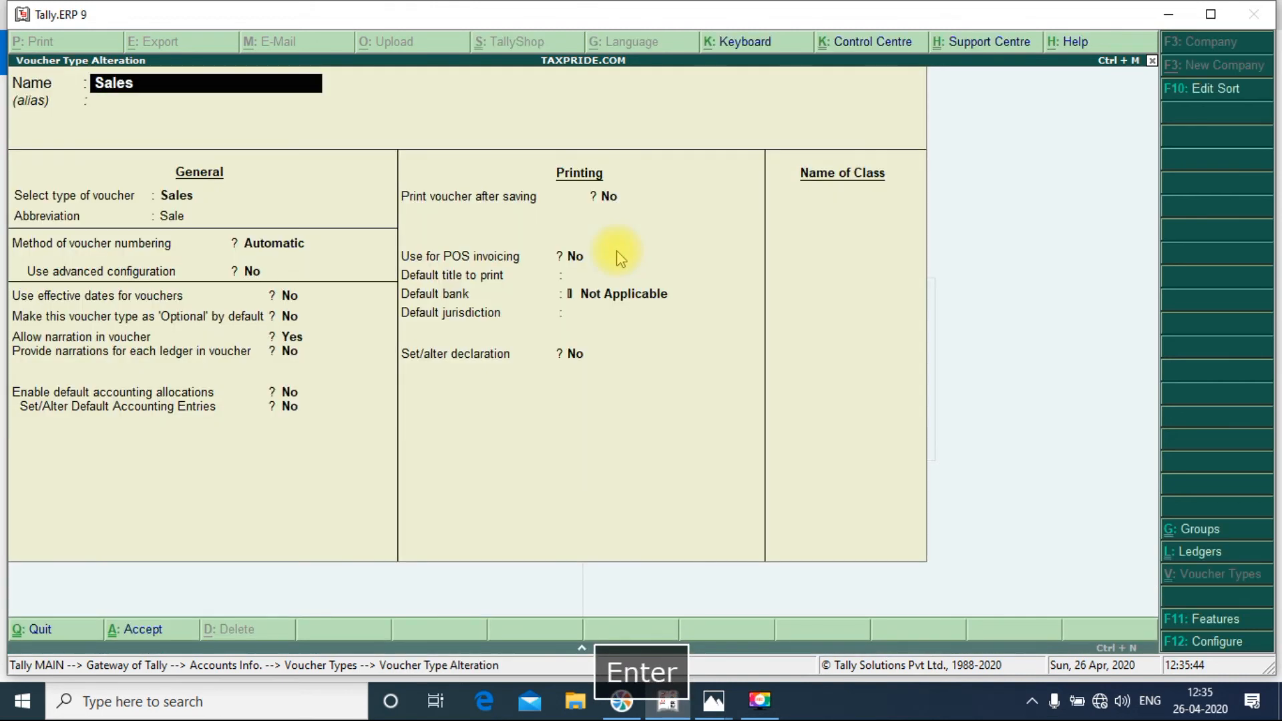
# - Set the Sales voucher type's numbering method to Automatic (Manual Override), confirm the change and save it
pyautogui.press('Return')
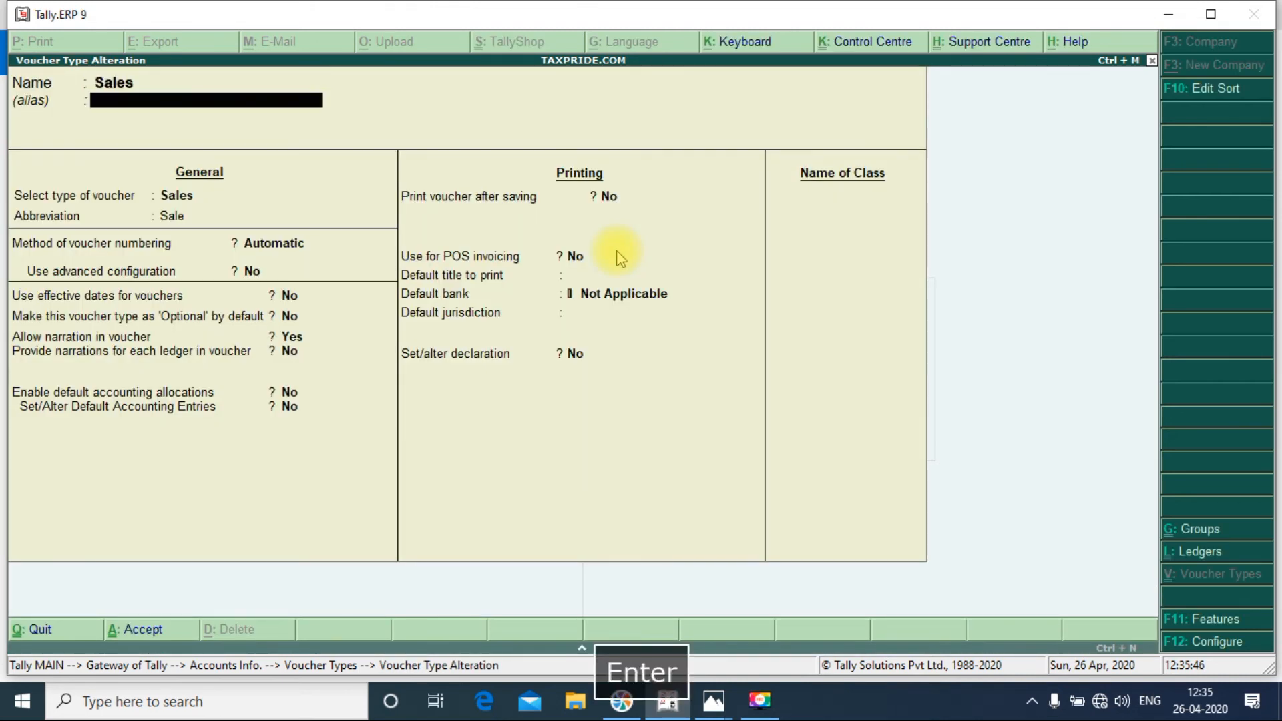
pyautogui.press('Return')
pyautogui.press('Return')
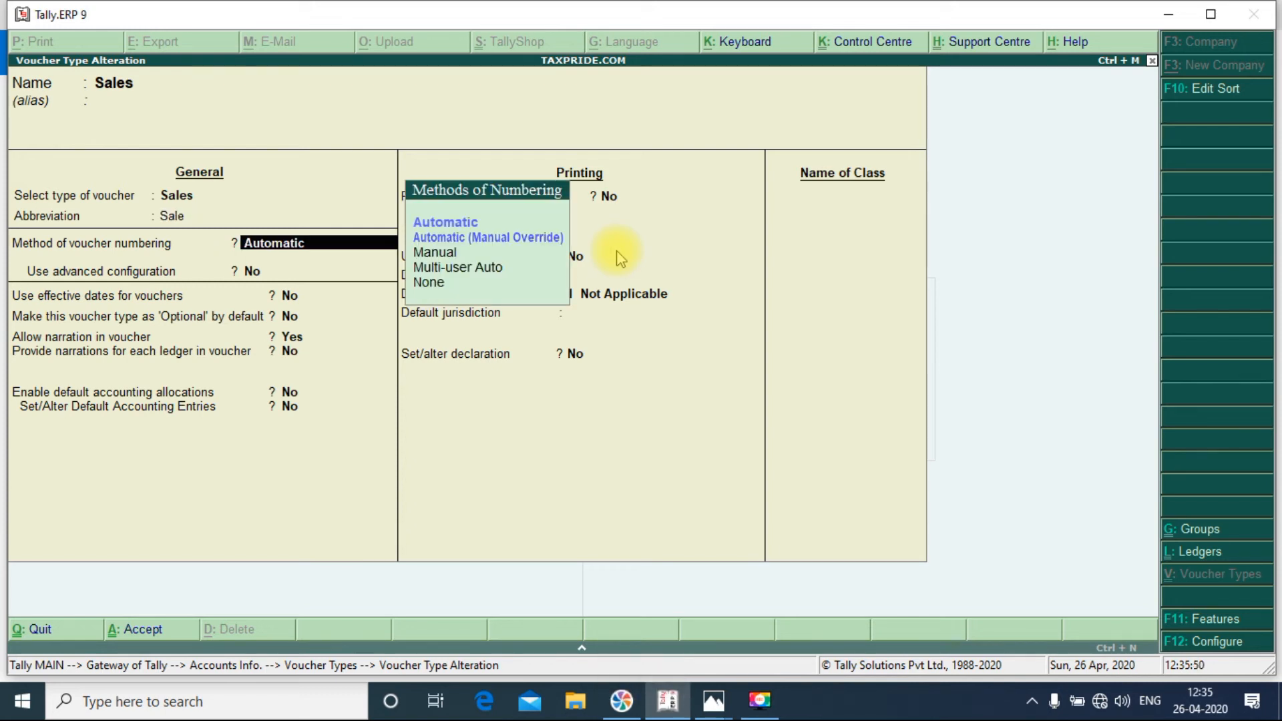
pyautogui.press('Down')
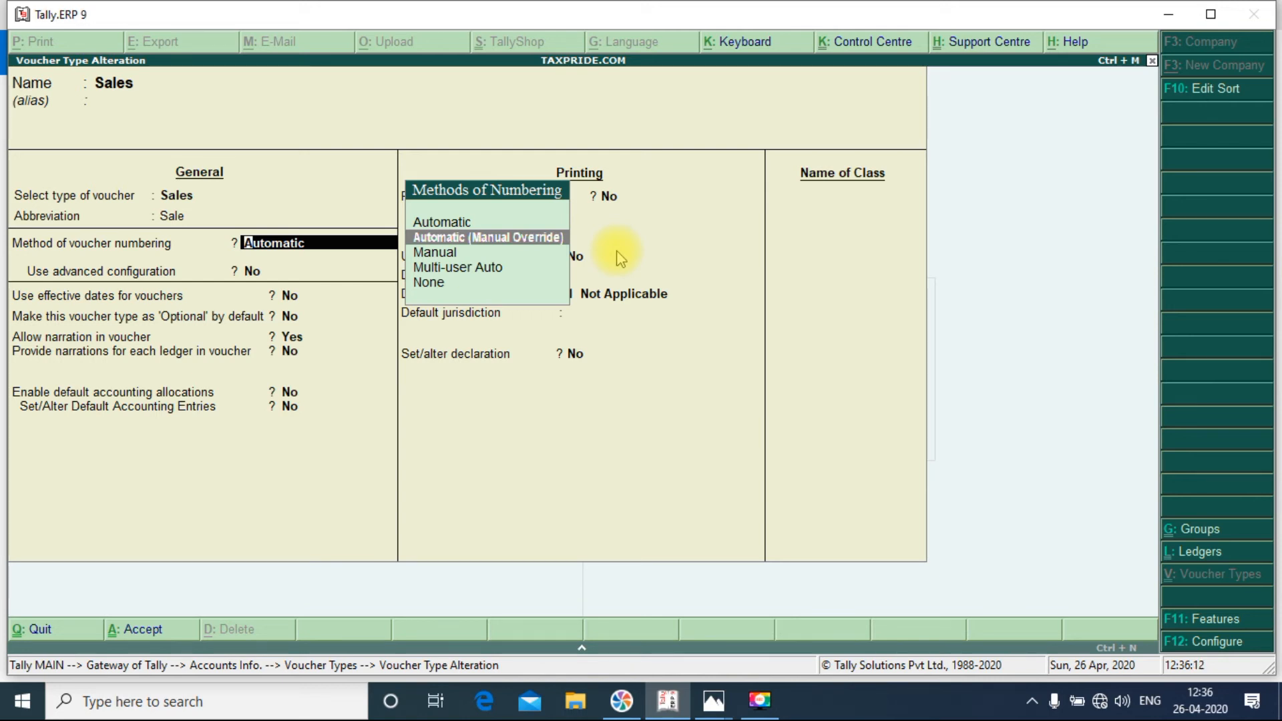
pyautogui.press('Return')
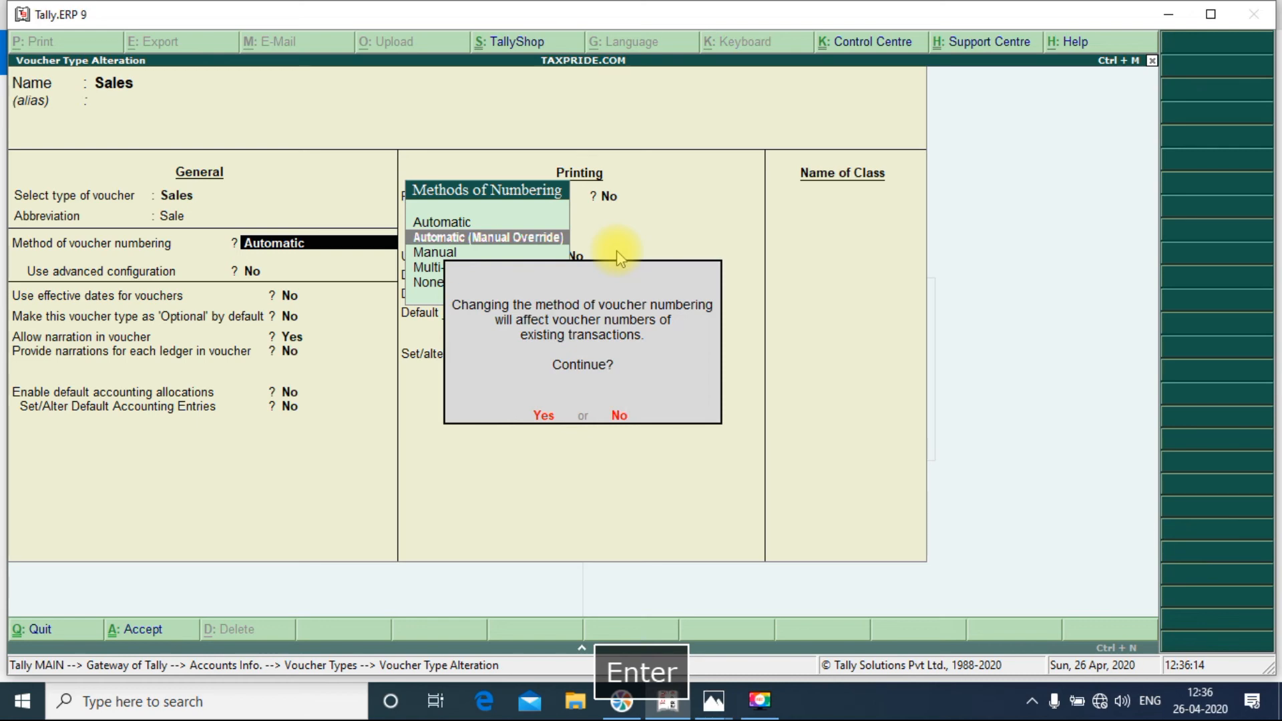
pyautogui.press('Return')
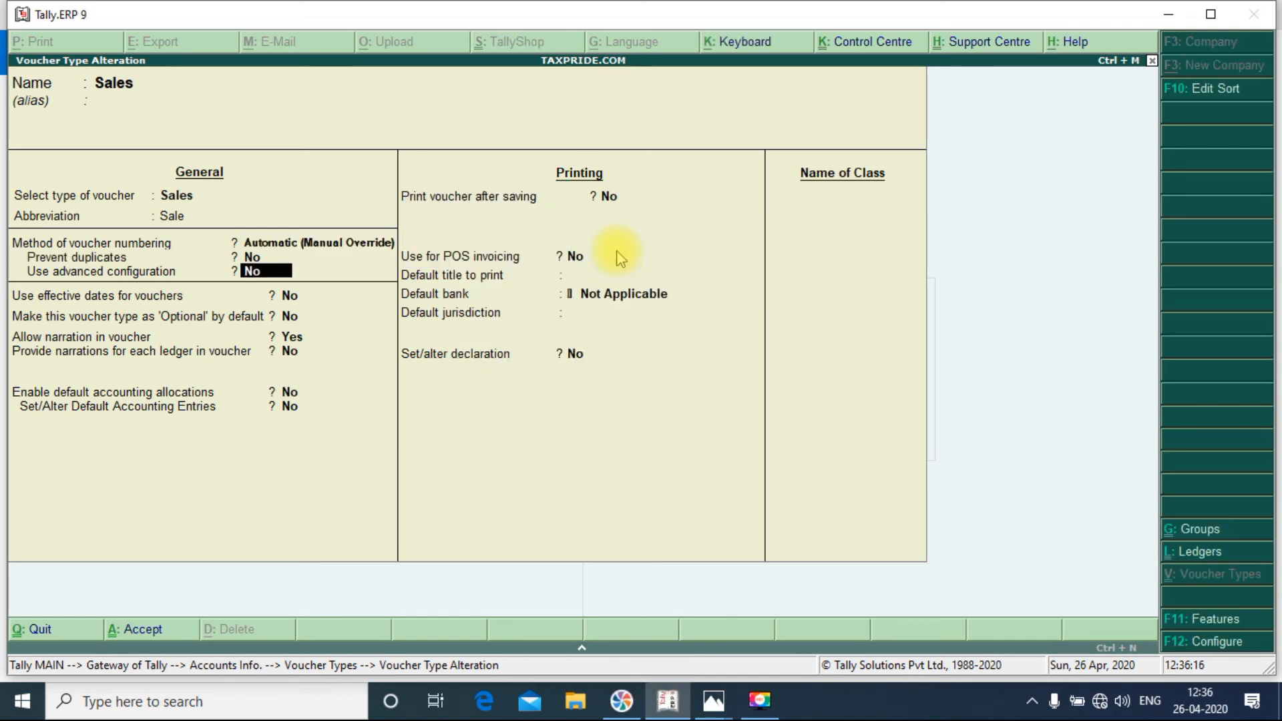
pyautogui.hotkey('ctrl', 'a')
pyautogui.press('Escape')
pyautogui.press('Escape')
pyautogui.press('Escape')
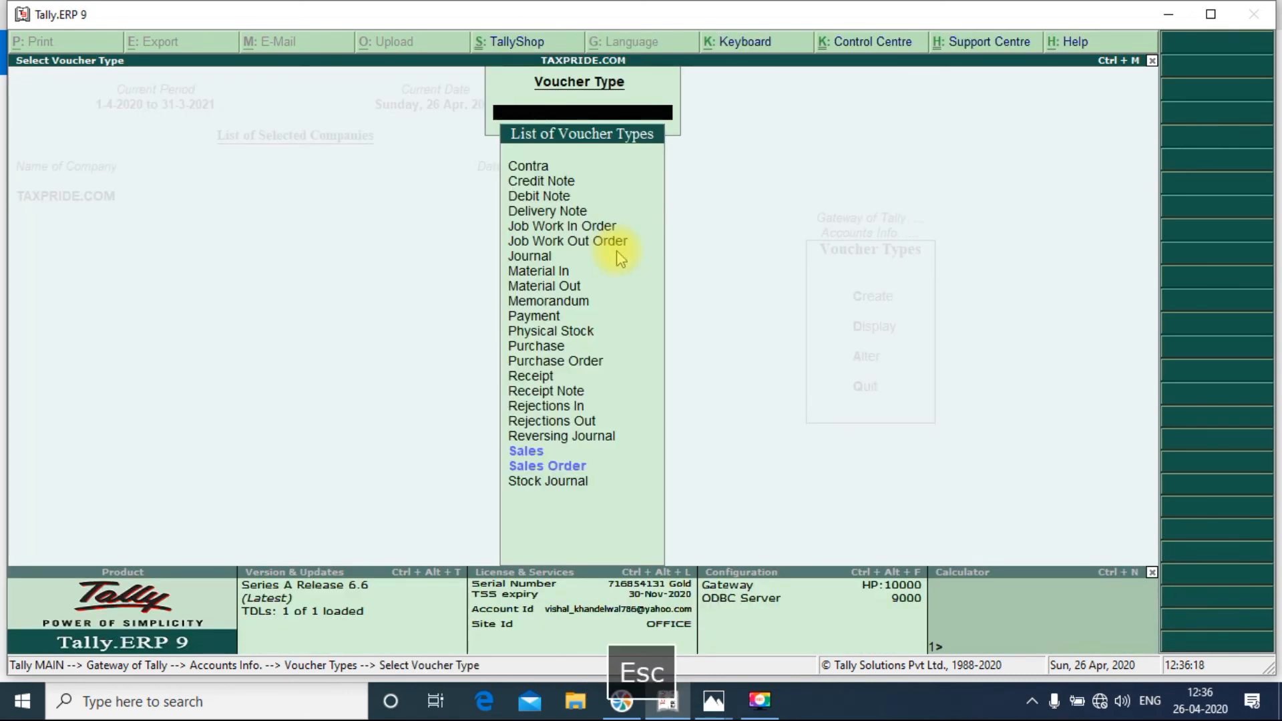
# - Try overriding the voucher number with 005 in a new sales voucher, and quit without saving it
pyautogui.press('v')
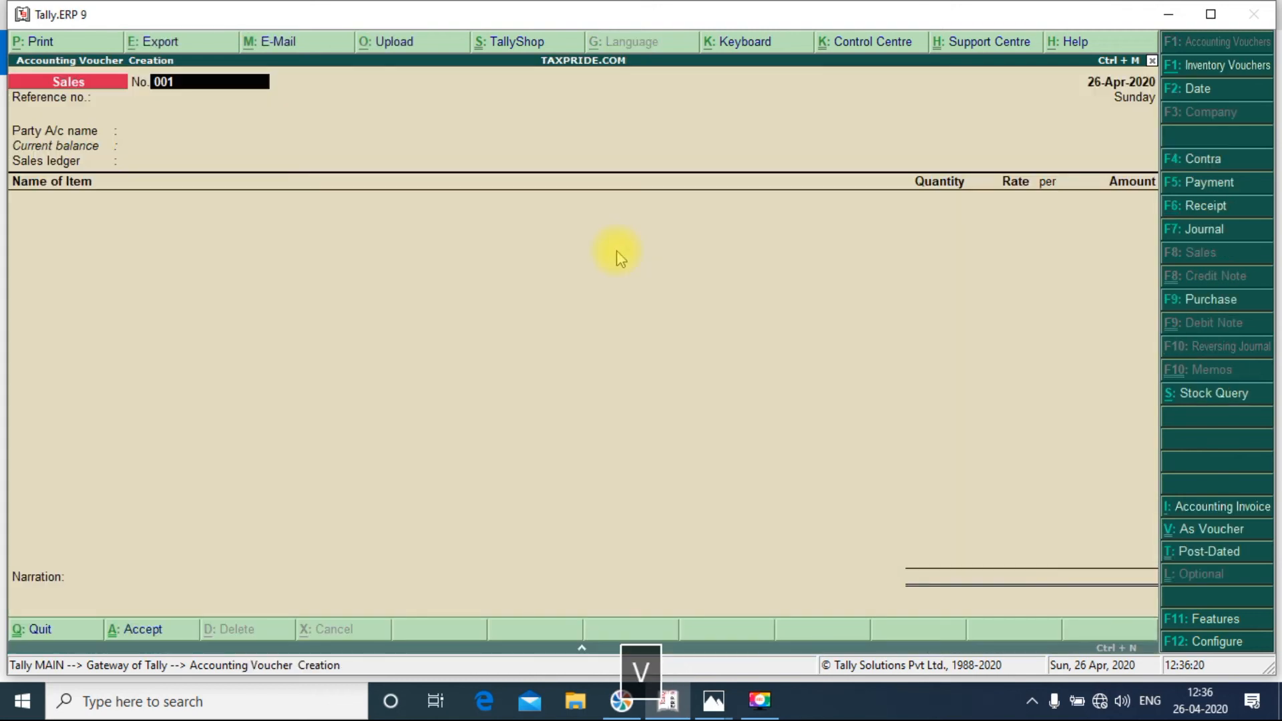
pyautogui.press('Return')
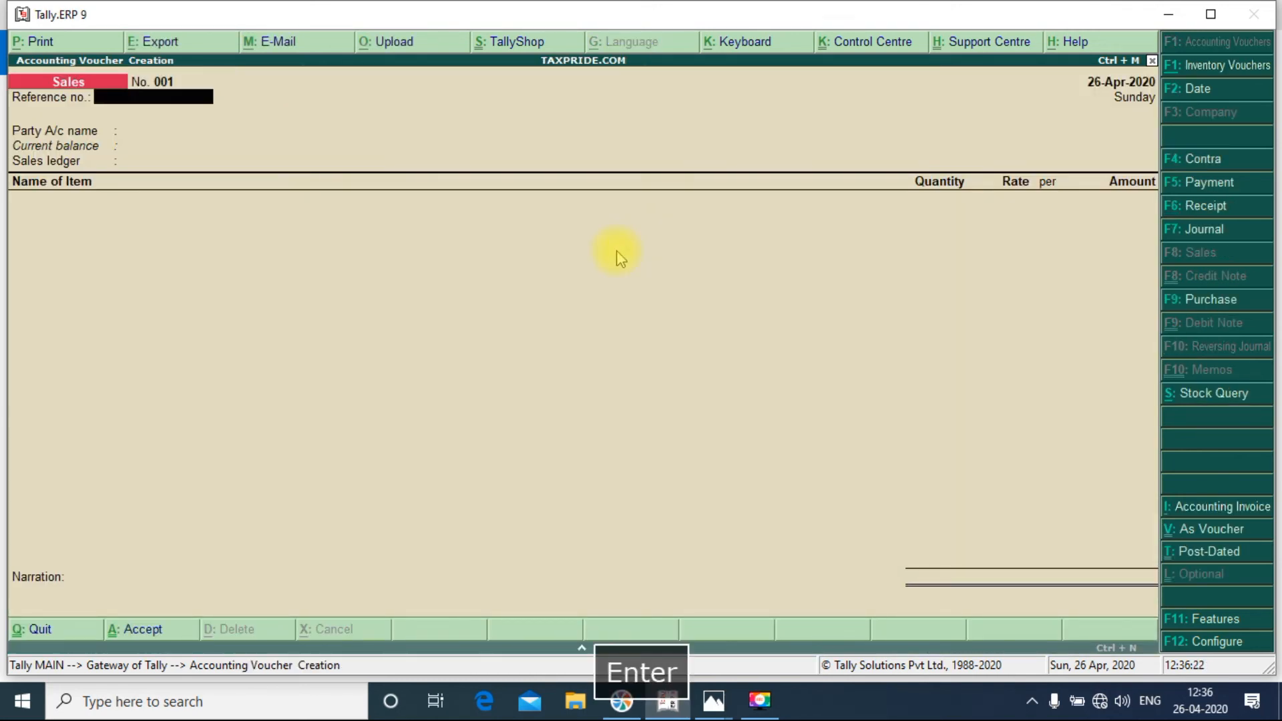
pyautogui.press('Return')
pyautogui.hotkey('shift', 'Tab')
pyautogui.hotkey('shift', 'Tab')
pyautogui.write('005')
pyautogui.press('Return')
pyautogui.hotkey('shift', 'Tab')
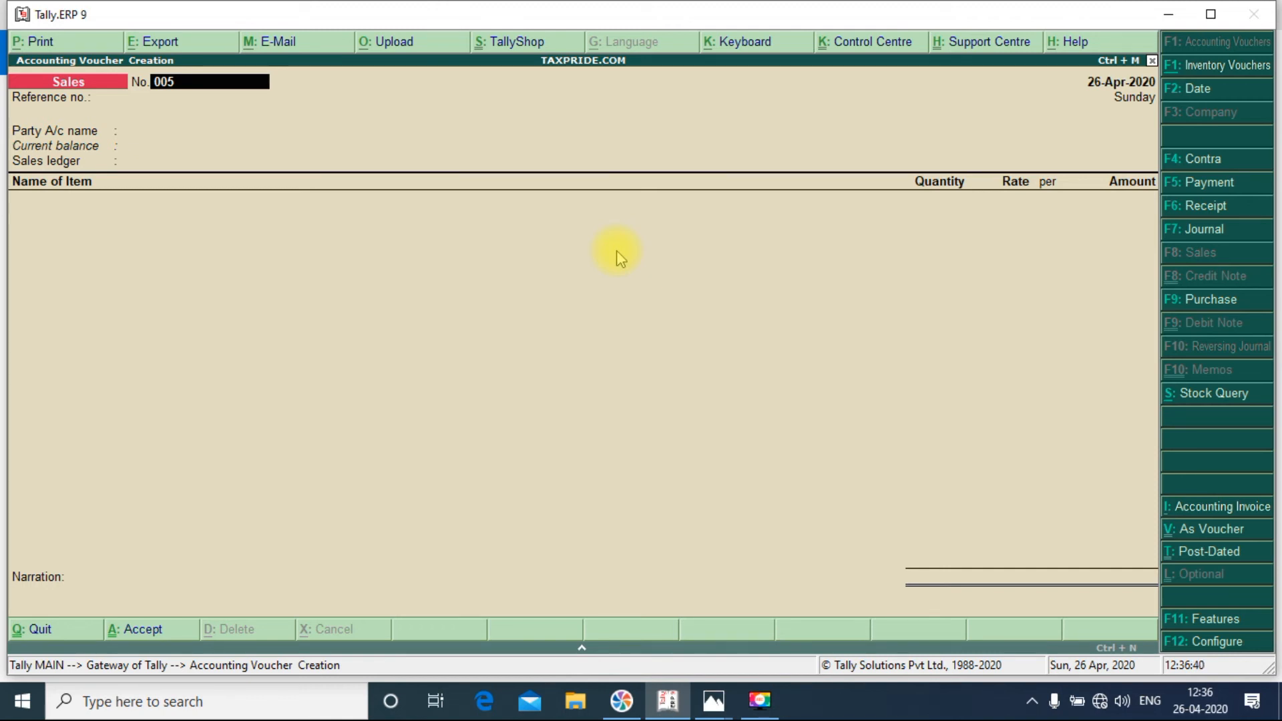
pyautogui.press('Escape')
pyautogui.press('Escape')
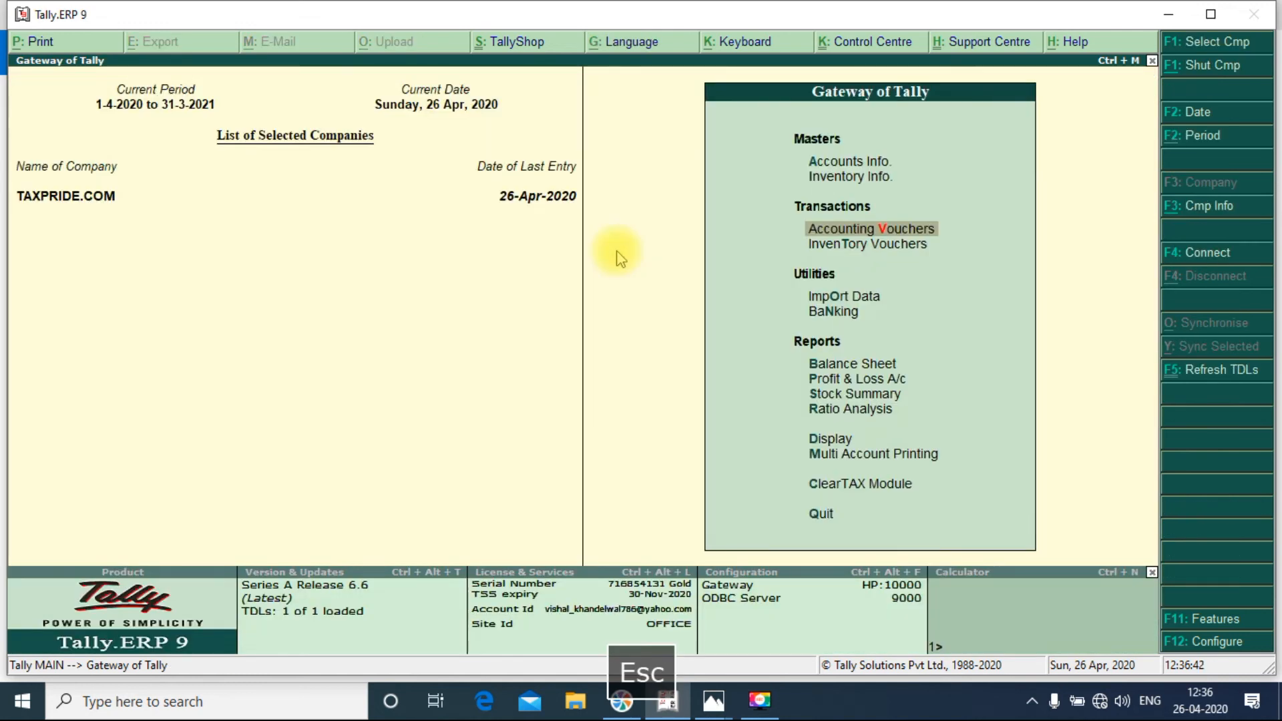
# - Go to the voucher type masters and open Sales for alteration again
pyautogui.press('Up')
pyautogui.press('Up')
pyautogui.press('Return')
pyautogui.press('Down')
pyautogui.press('Down')
pyautogui.press('Return')
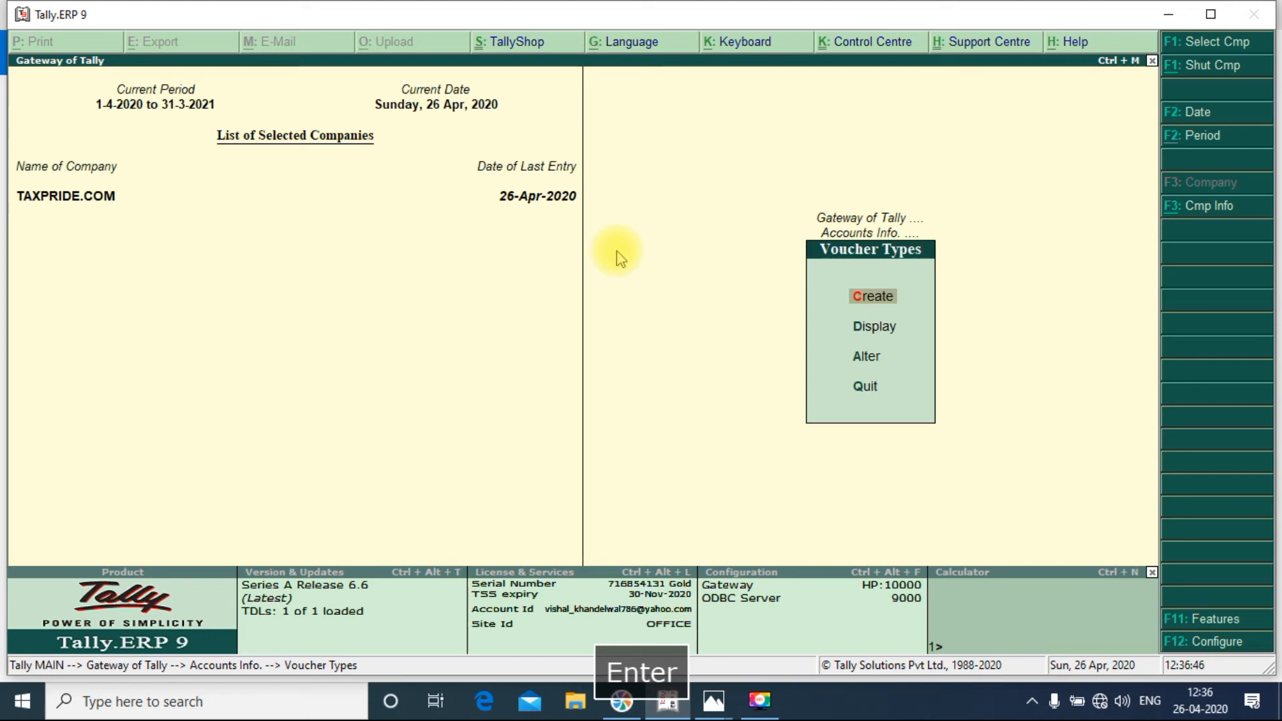
pyautogui.press('Down')
pyautogui.press('Down')
pyautogui.press('Return')
pyautogui.press('Down')
pyautogui.press('Down')
pyautogui.press('Down')
pyautogui.press('Down')
pyautogui.press('Down')
pyautogui.press('Down')
pyautogui.press('Down')
pyautogui.press('Down')
pyautogui.press('Down')
pyautogui.press('Down')
pyautogui.press('Down')
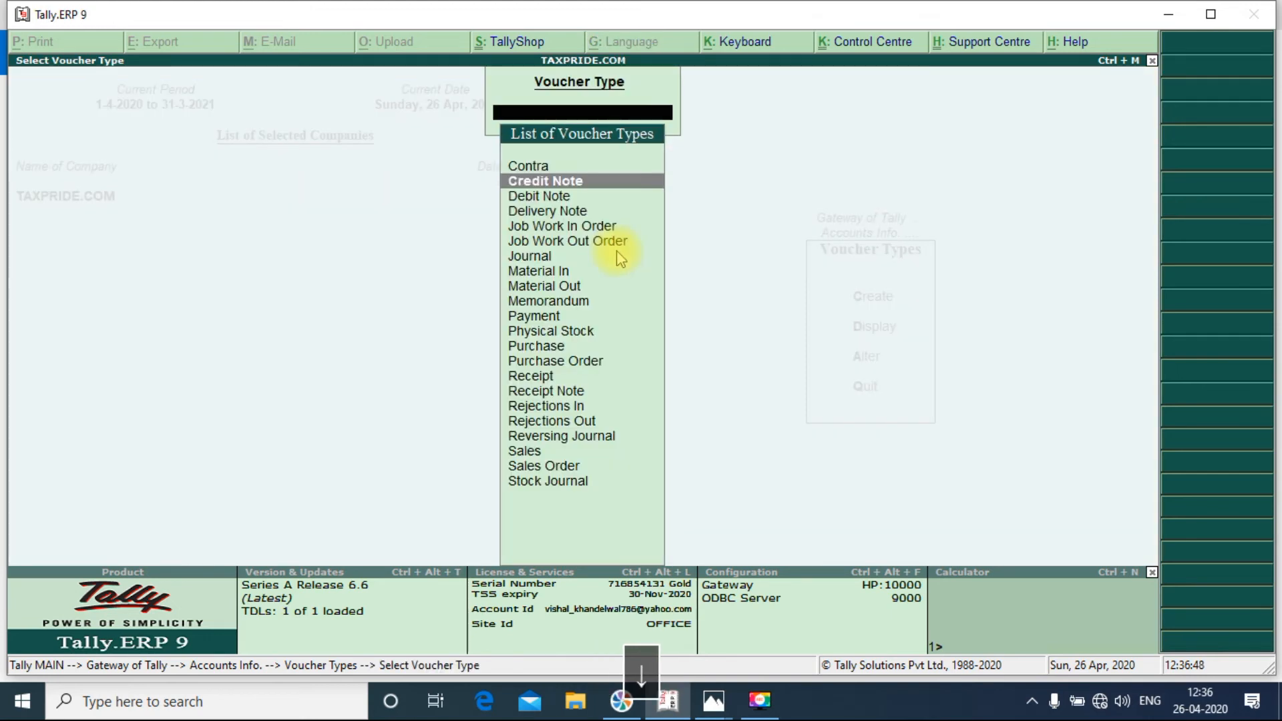
pyautogui.press('Down')
pyautogui.press('Down')
pyautogui.press('Down')
pyautogui.press('Down')
pyautogui.press('Down')
pyautogui.press('Down')
pyautogui.press('Down')
pyautogui.press('Down')
pyautogui.press('Return')
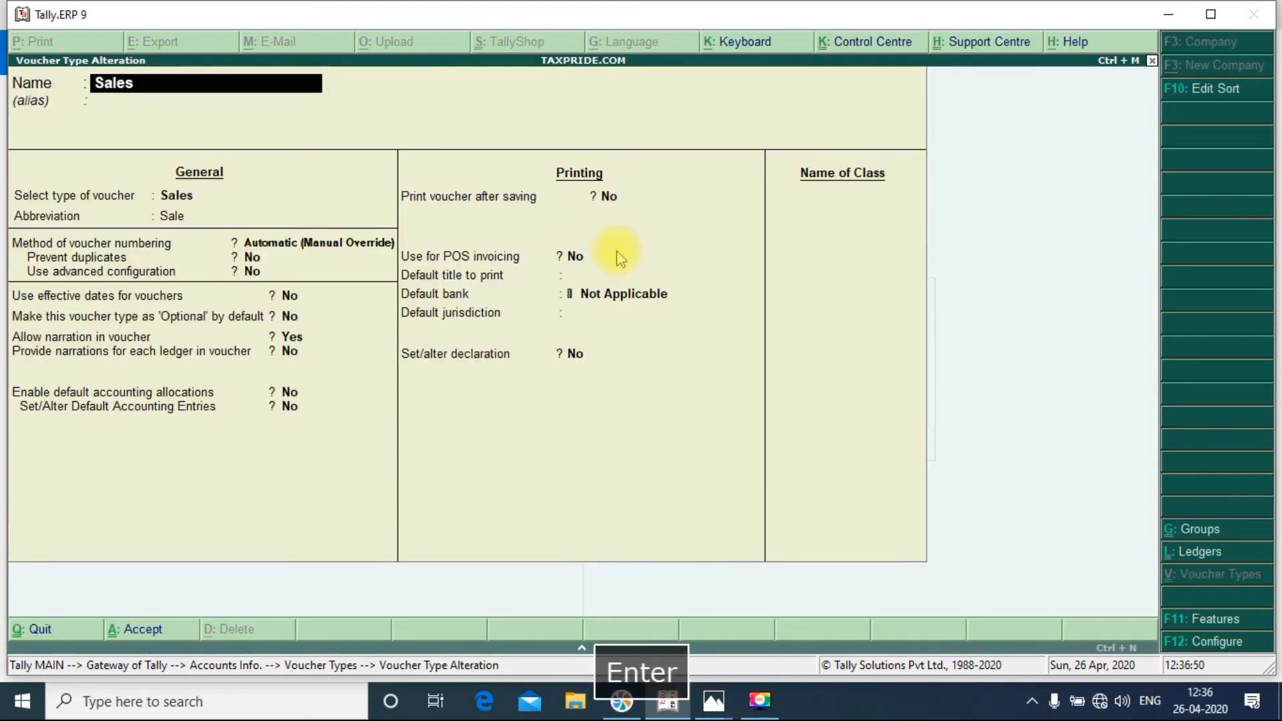
# - Set the Sales voucher type's numbering method to Manual, confirm the effect on existing transactions and keep Prevent duplicates at No
pyautogui.press('Return')
pyautogui.press('Return')
pyautogui.press('Down')
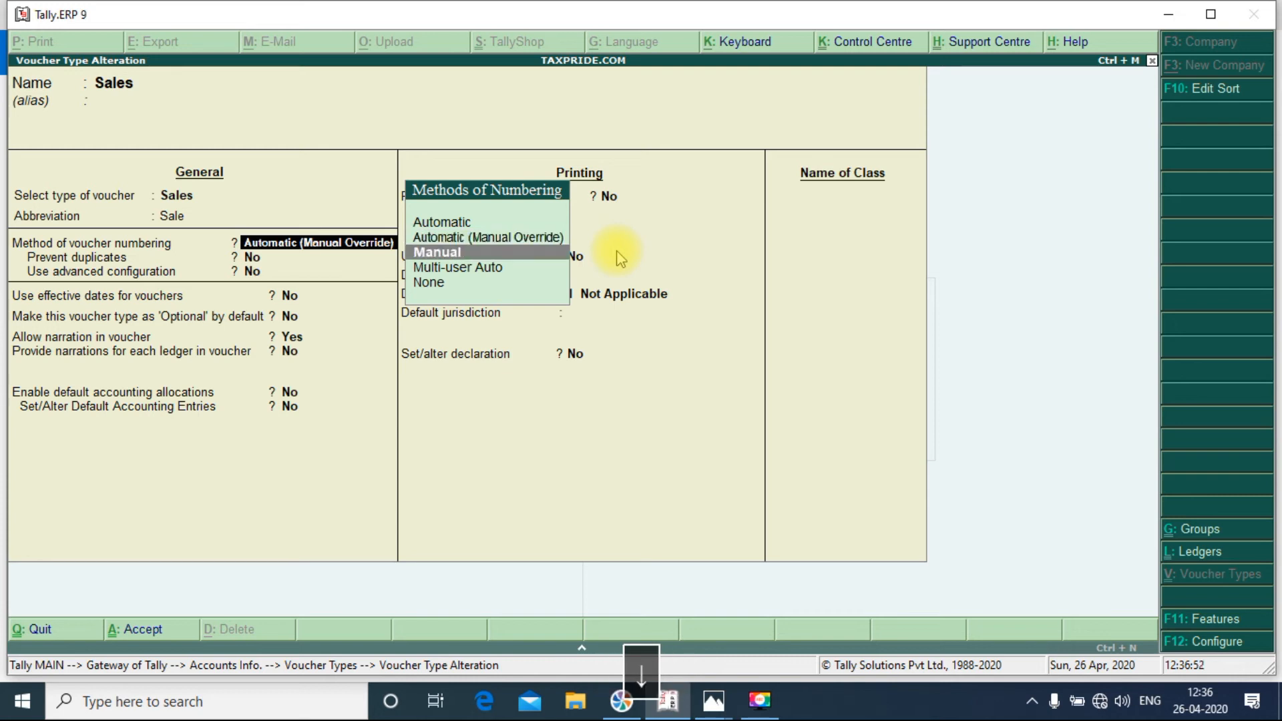
pyautogui.press('Return')
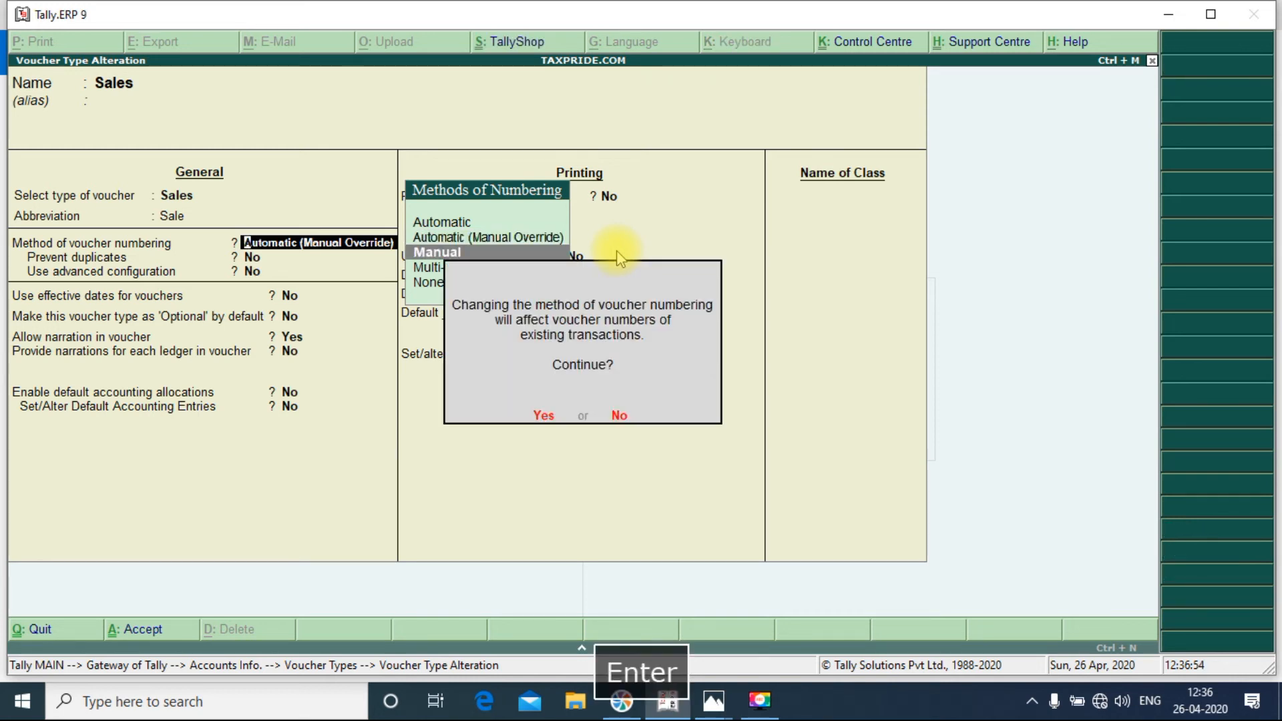
pyautogui.press('Return')
pyautogui.hotkey('shift', 'Tab')
pyautogui.press('Return')
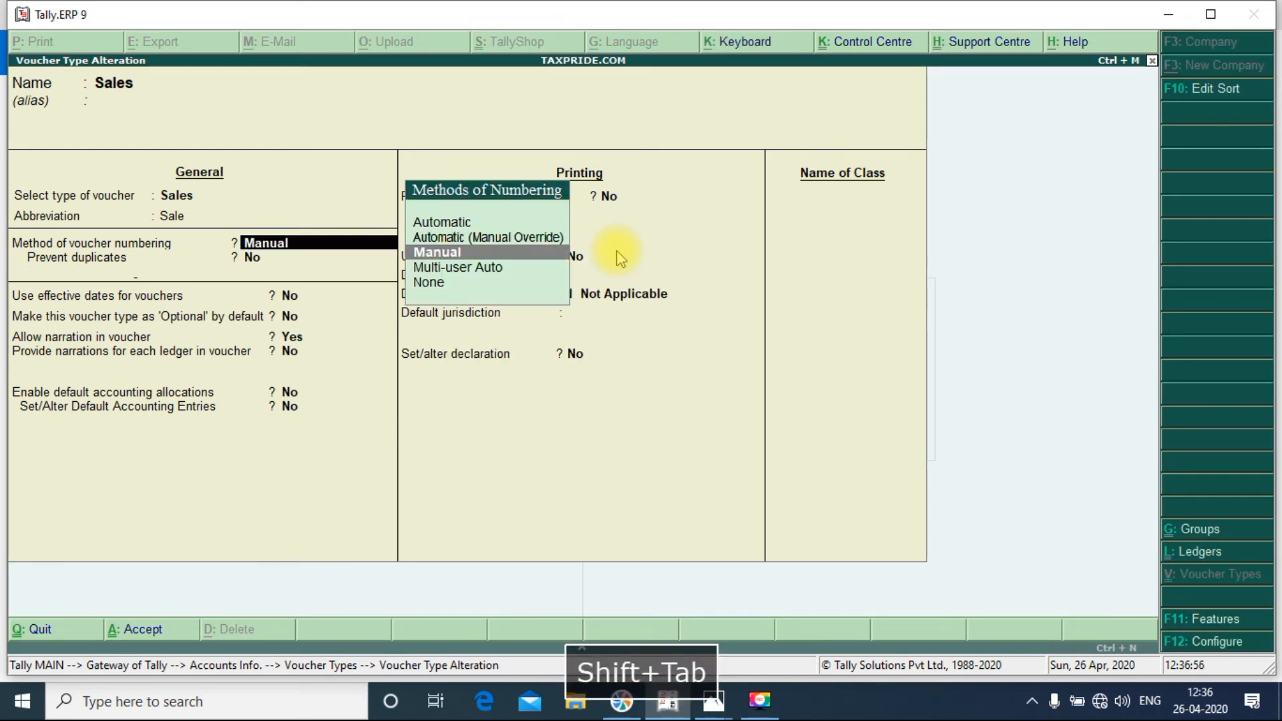
pyautogui.press('Return')
pyautogui.press('Return')
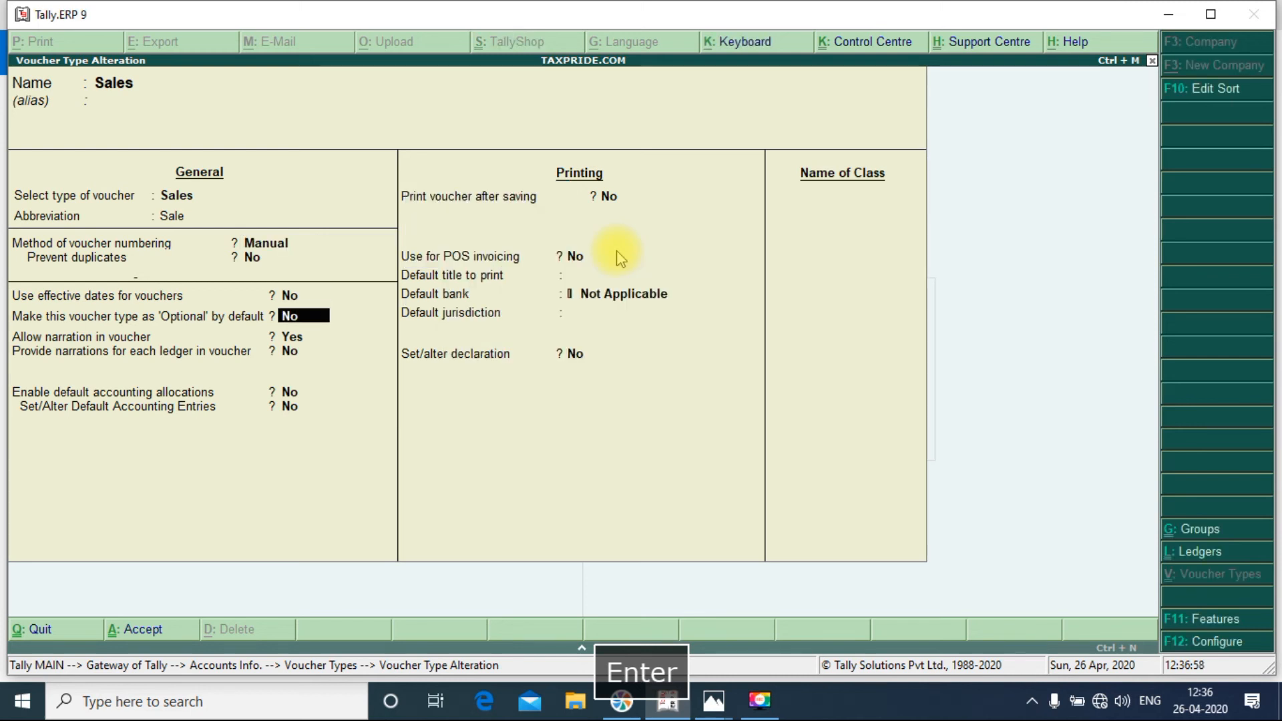
# - Keep the remaining general and printing settings, save the Sales voucher type and return to Accounts Info
pyautogui.press('Return')
pyautogui.press('Return')
pyautogui.press('Return')
pyautogui.press('Return')
pyautogui.press('Return')
pyautogui.press('Return')
pyautogui.press('Return')
pyautogui.press('Return')
pyautogui.press('Return')
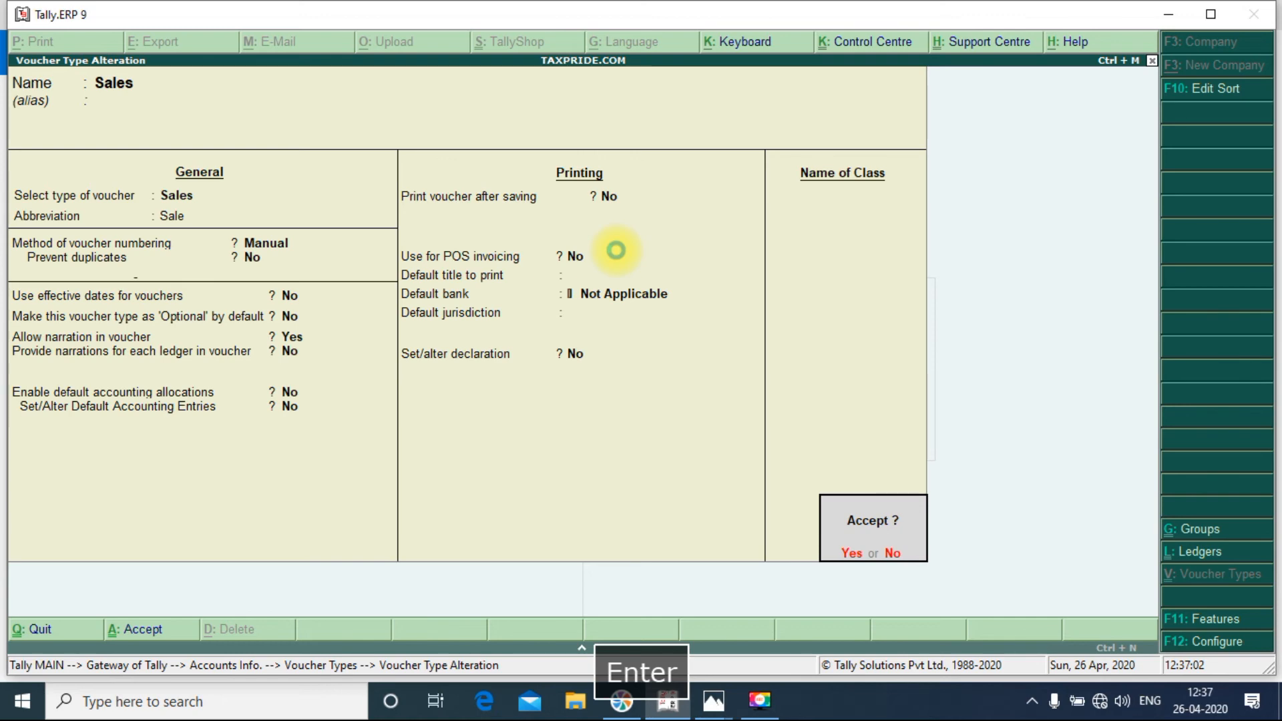
pyautogui.press('Return')
pyautogui.press('Escape')
pyautogui.press('Escape')
pyautogui.press('Escape')
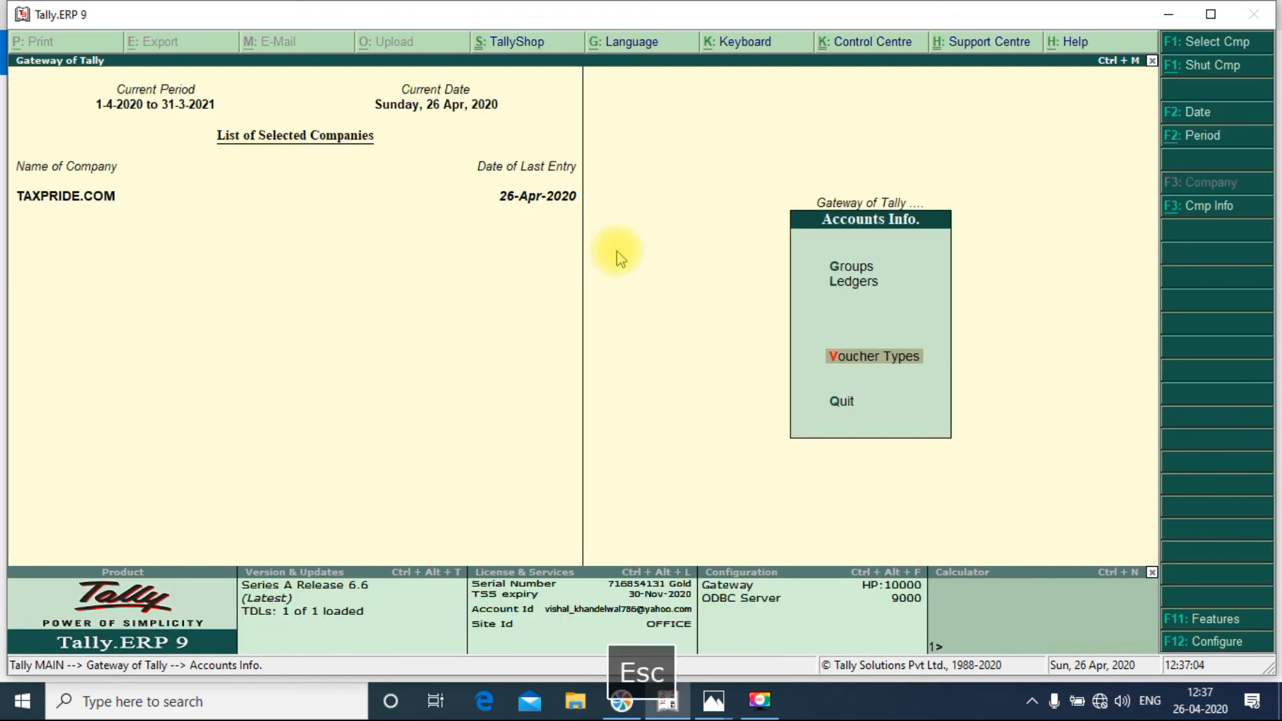
# - Try manual voucher numbers 11111, 1112 and 11113 in a new sales voucher, and quit without saving it
pyautogui.press('v')
pyautogui.write('11111')
pyautogui.press('Return')
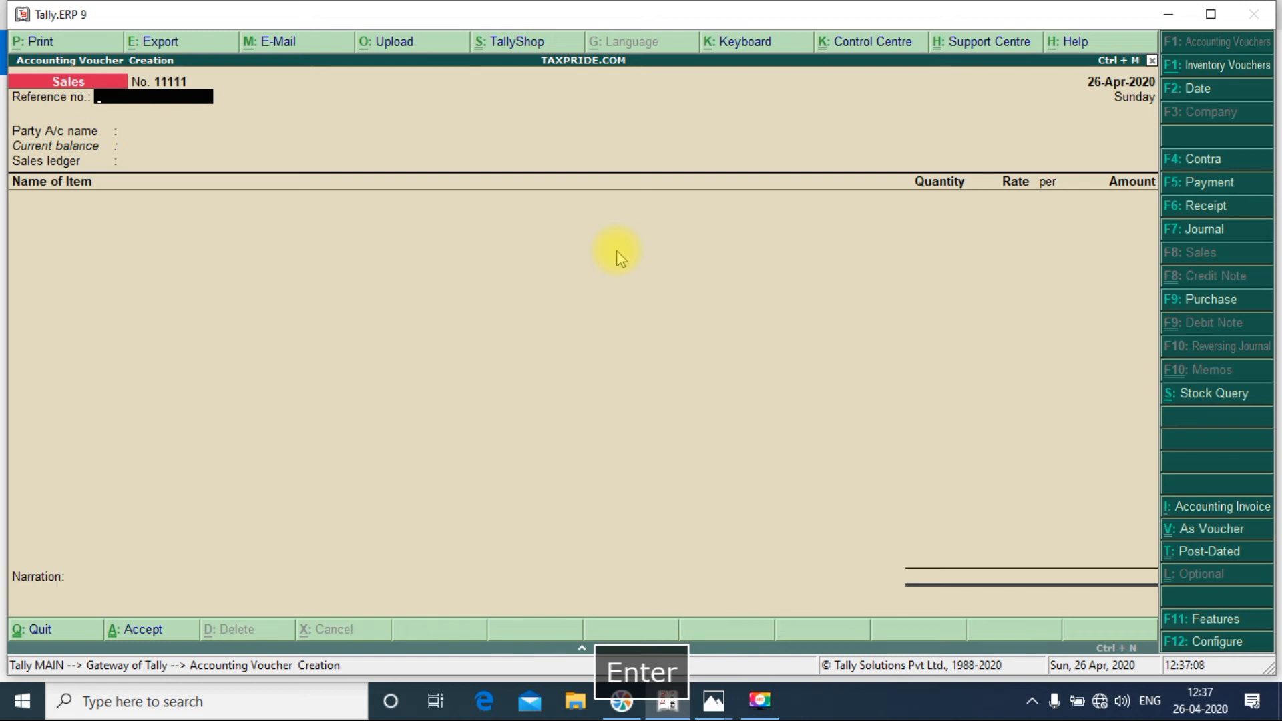
pyautogui.press('BackSpace')
pyautogui.write('1112')
pyautogui.press('Return')
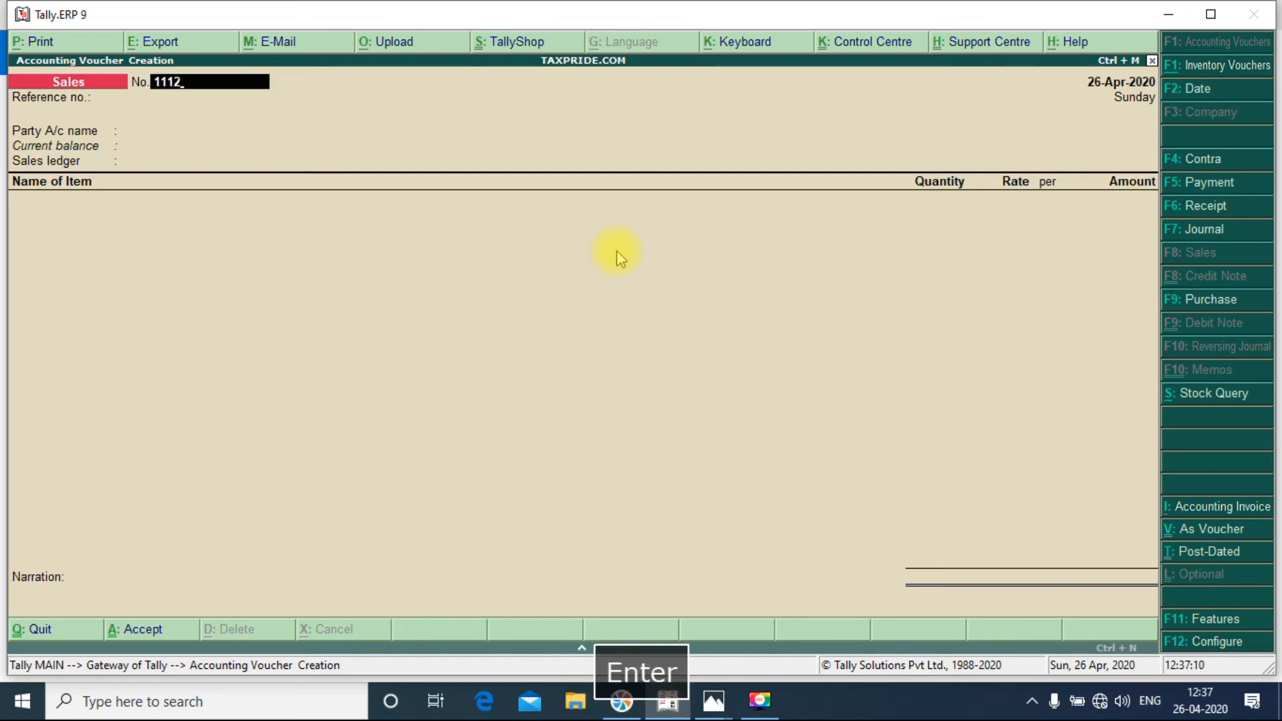
pyautogui.hotkey('shift', 'Tab')
pyautogui.write('11113')
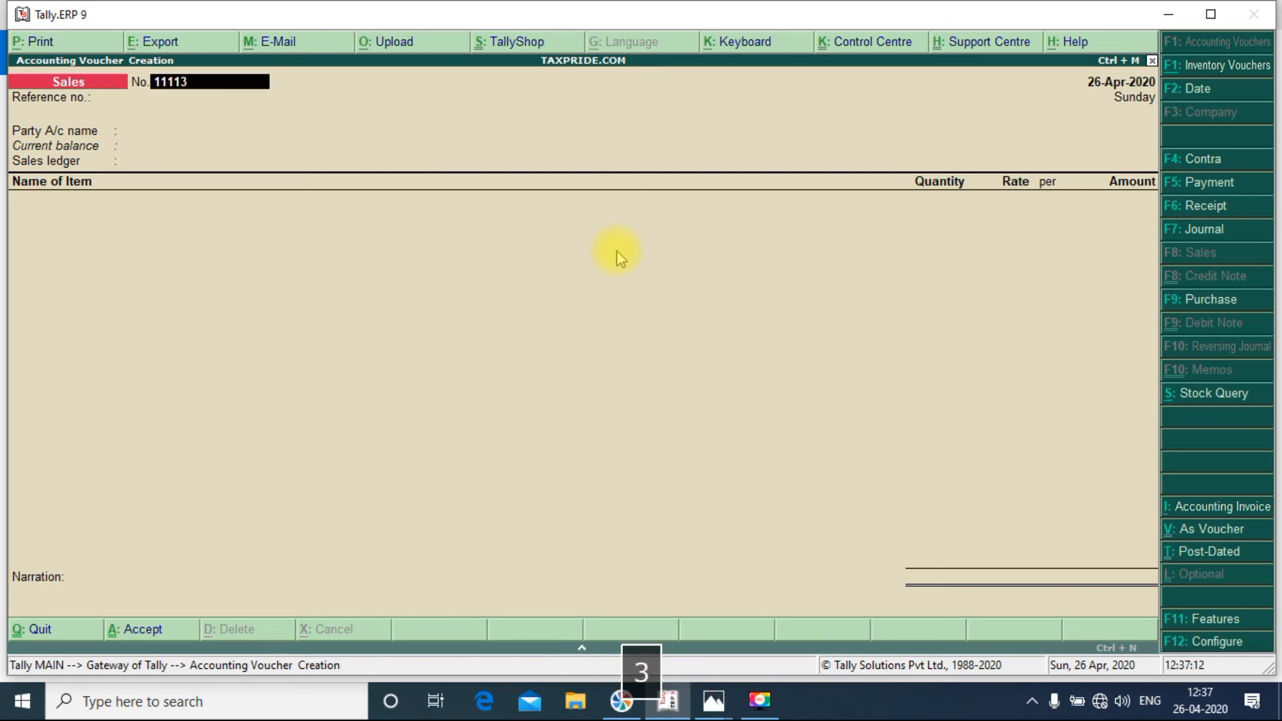
pyautogui.press('Return')
pyautogui.hotkey('shift', 'Tab')
pyautogui.press('Escape')
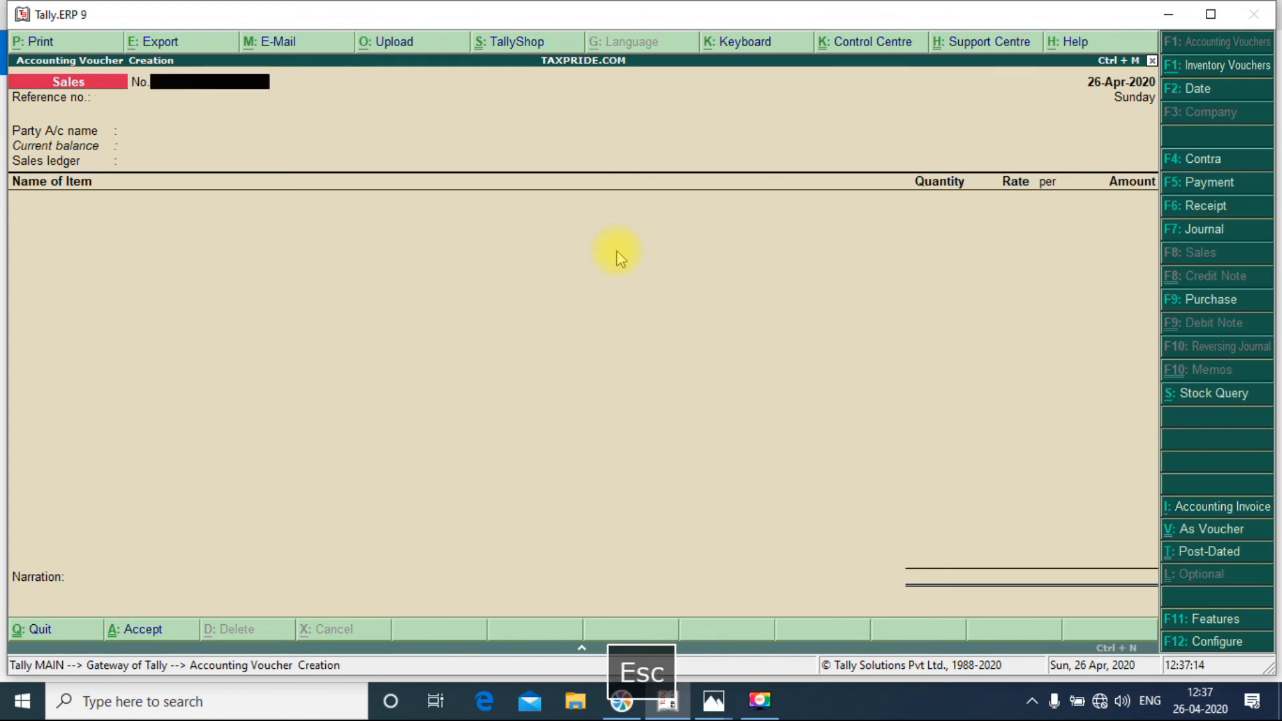
pyautogui.press('Escape')
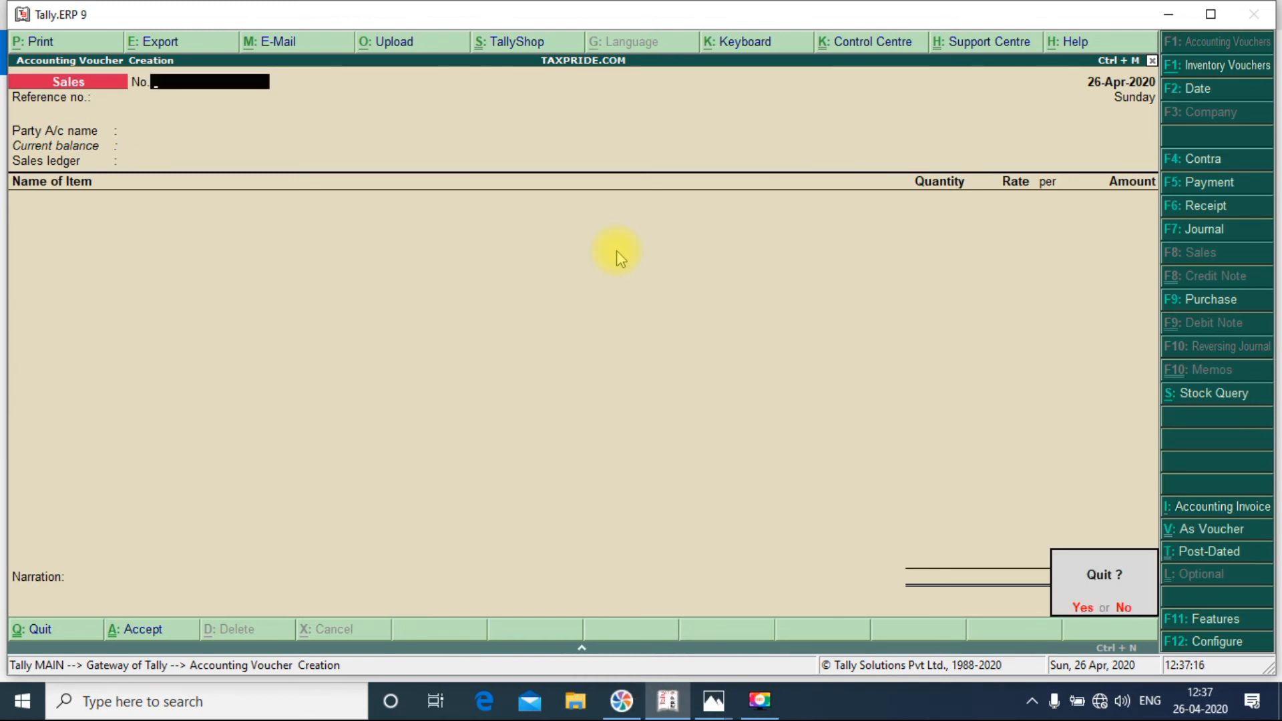
pyautogui.press('Escape')
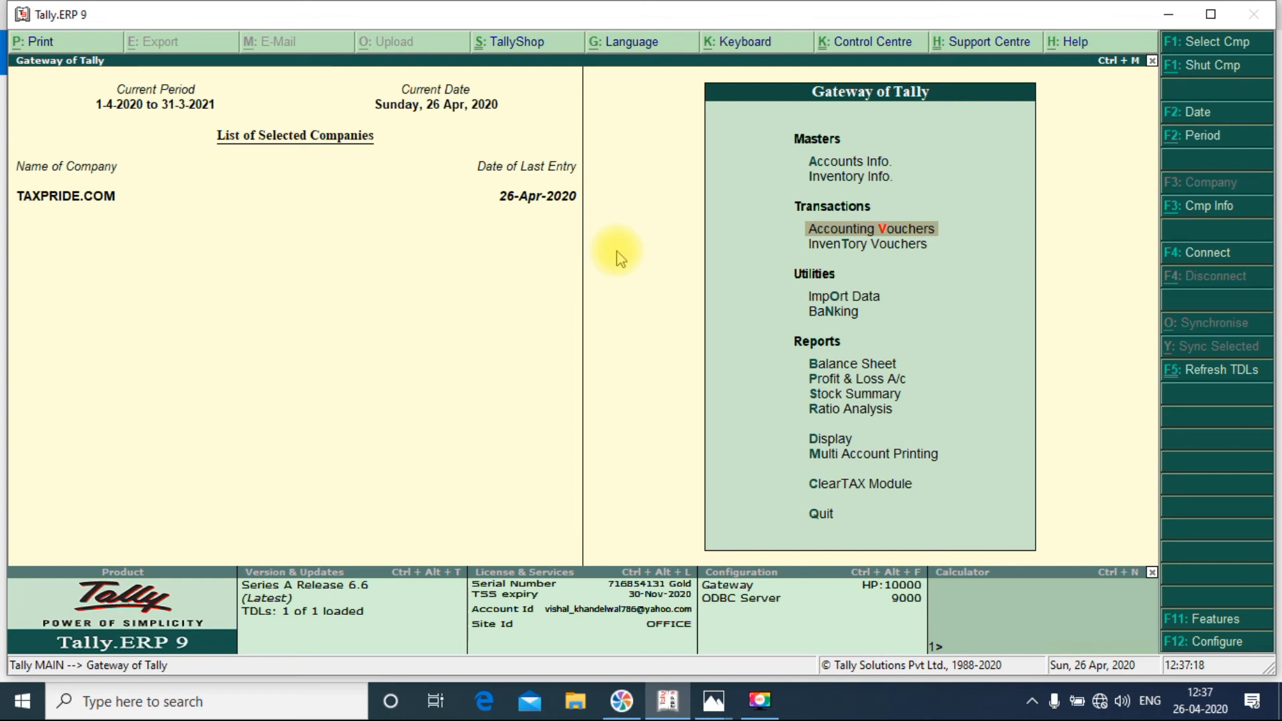
# - Return to the voucher type masters under Accounts Info and open the Sales voucher type for alteration
pyautogui.press('a')
pyautogui.press('Down')
pyautogui.press('Down')
pyautogui.press('Down')
pyautogui.press('Up')
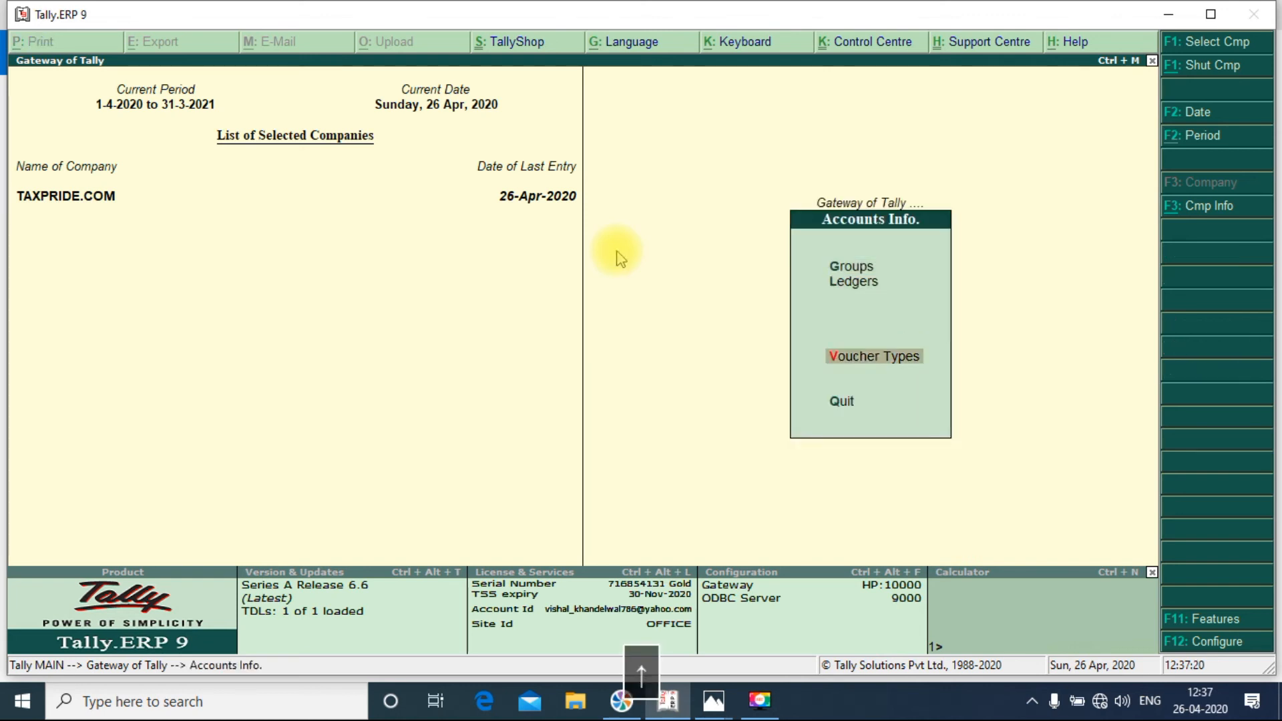
pyautogui.press('Return')
pyautogui.press('Down')
pyautogui.press('Down')
pyautogui.press('Return')
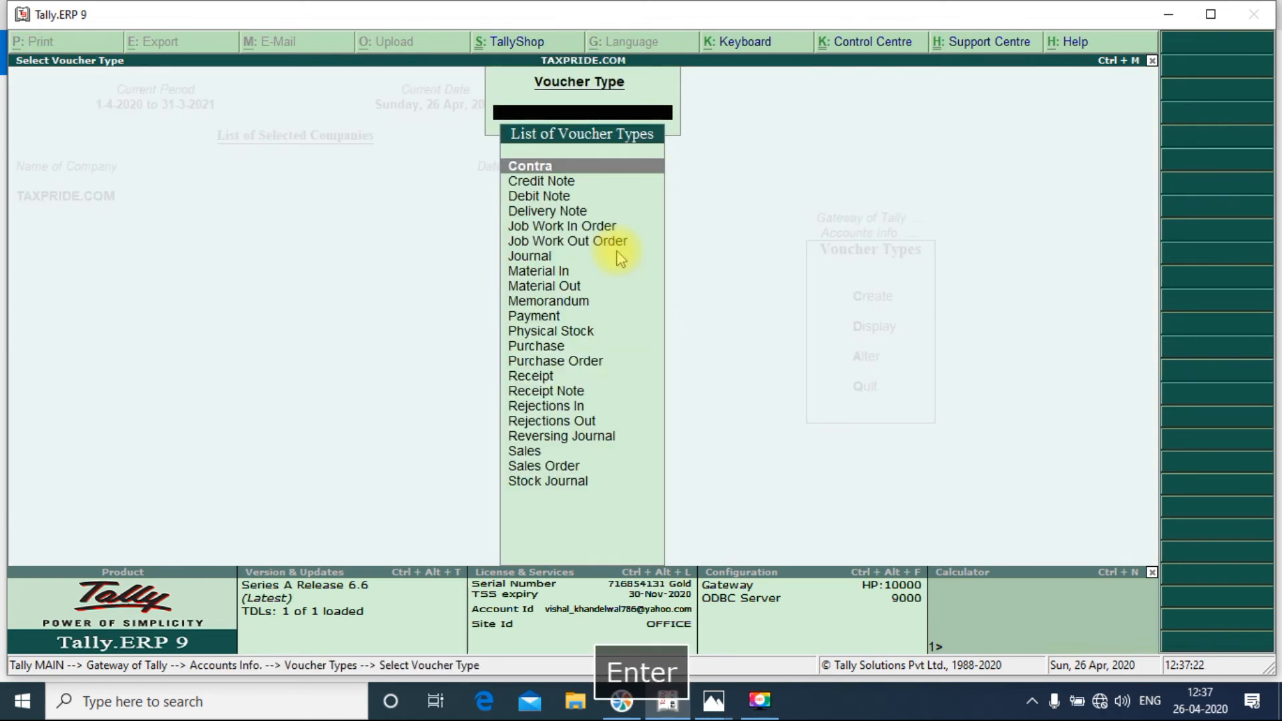
pyautogui.write('sa')
pyautogui.press('Return')
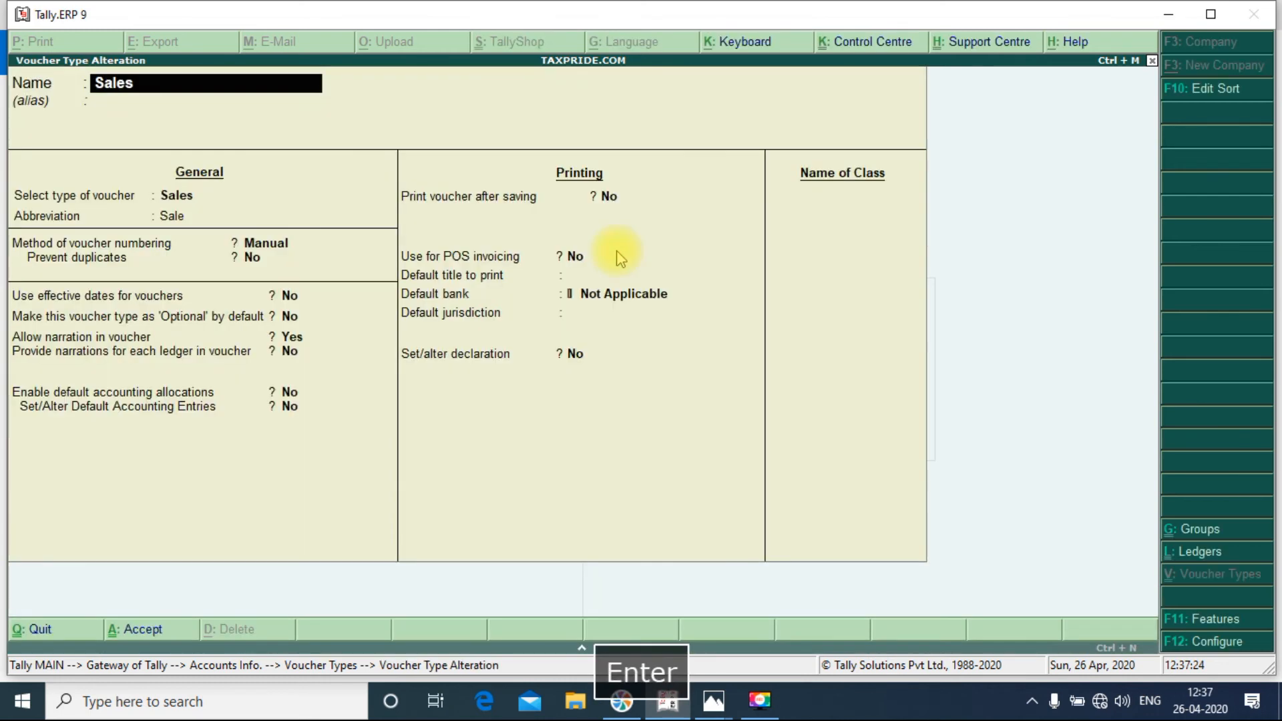
# - Set the Sales voucher type's numbering method to Automatic, confirm the effect on existing transactions and enable advanced configuration
pyautogui.press('Return')
pyautogui.press('Return')
pyautogui.press('Return')
pyautogui.press('Up')
pyautogui.press('Up')
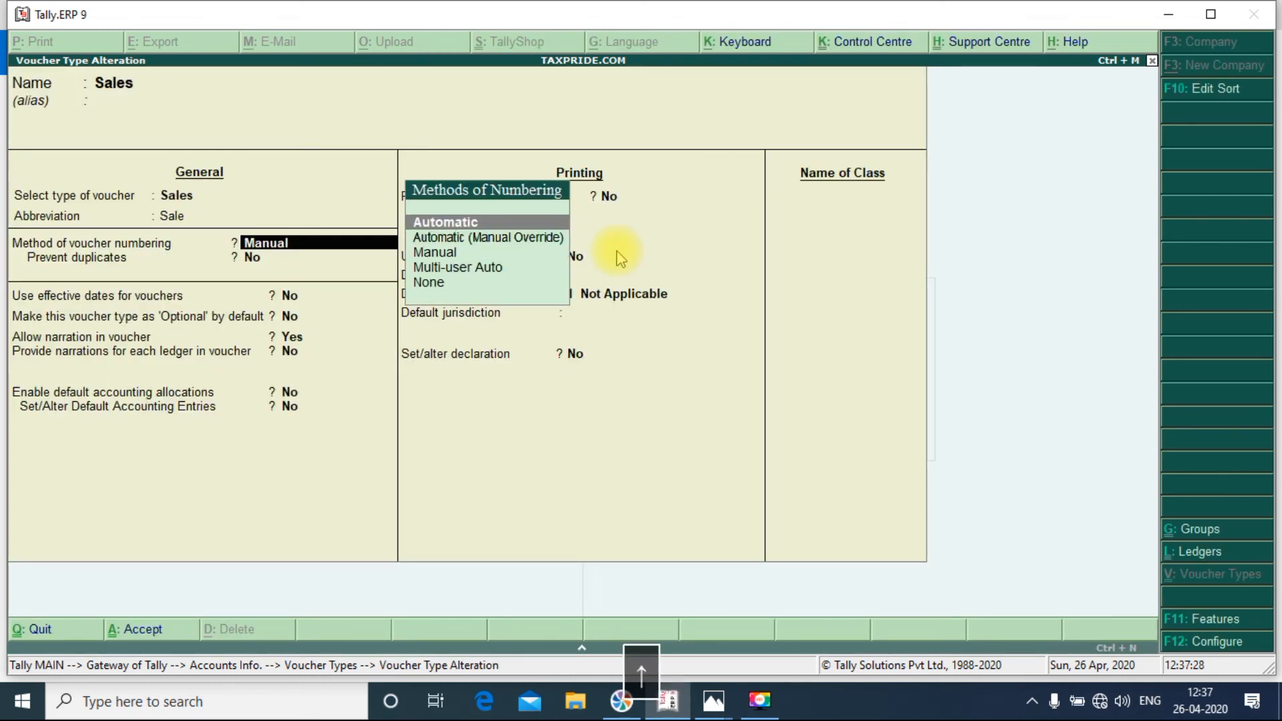
pyautogui.press('Return')
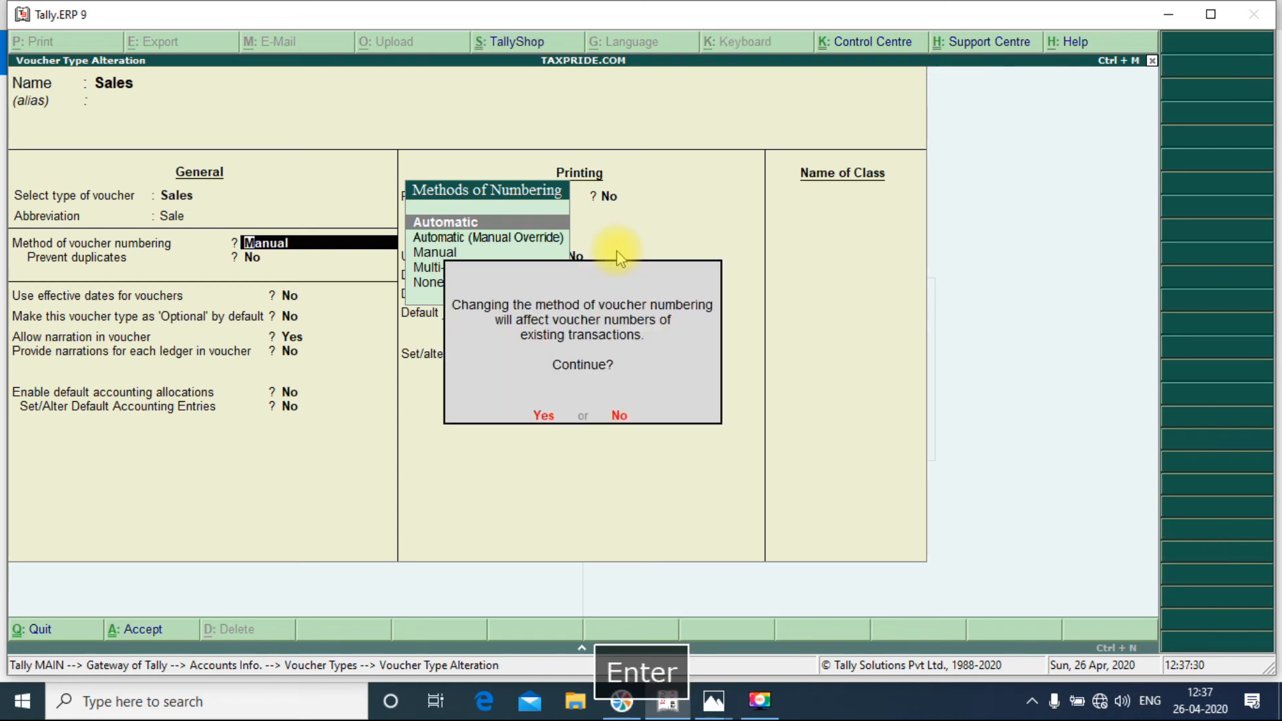
pyautogui.press('Return')
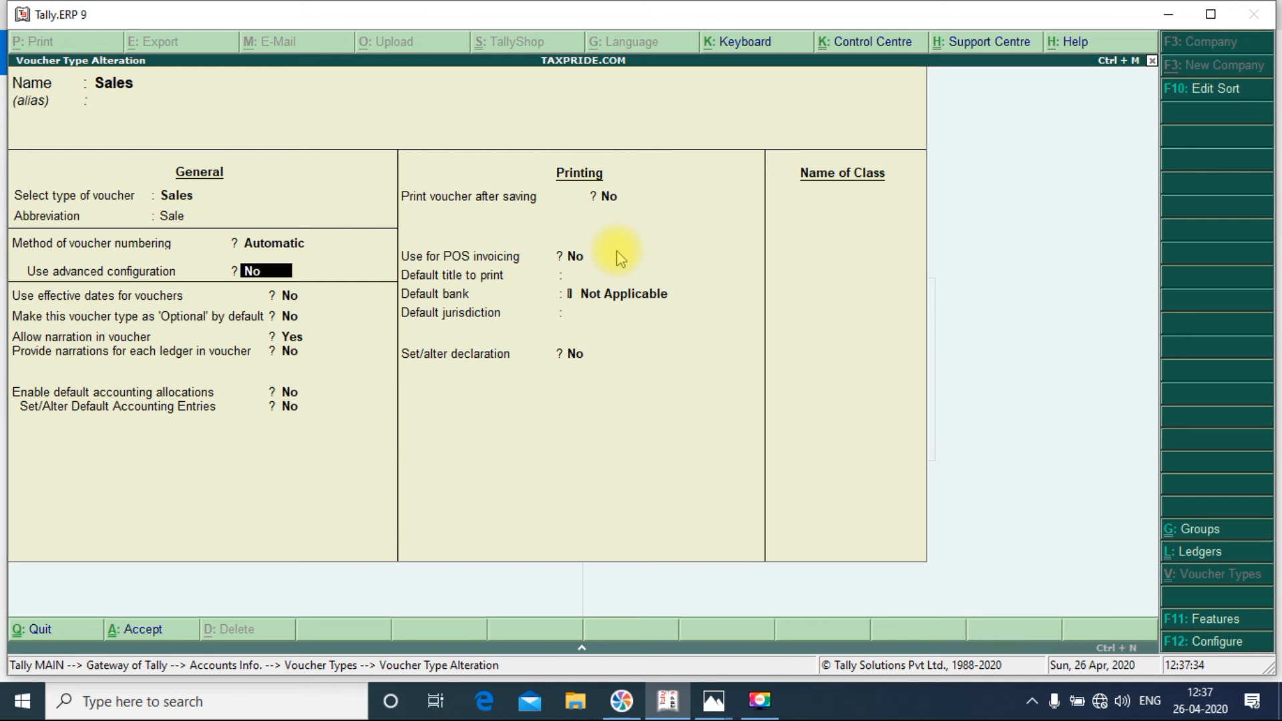
pyautogui.press('y')
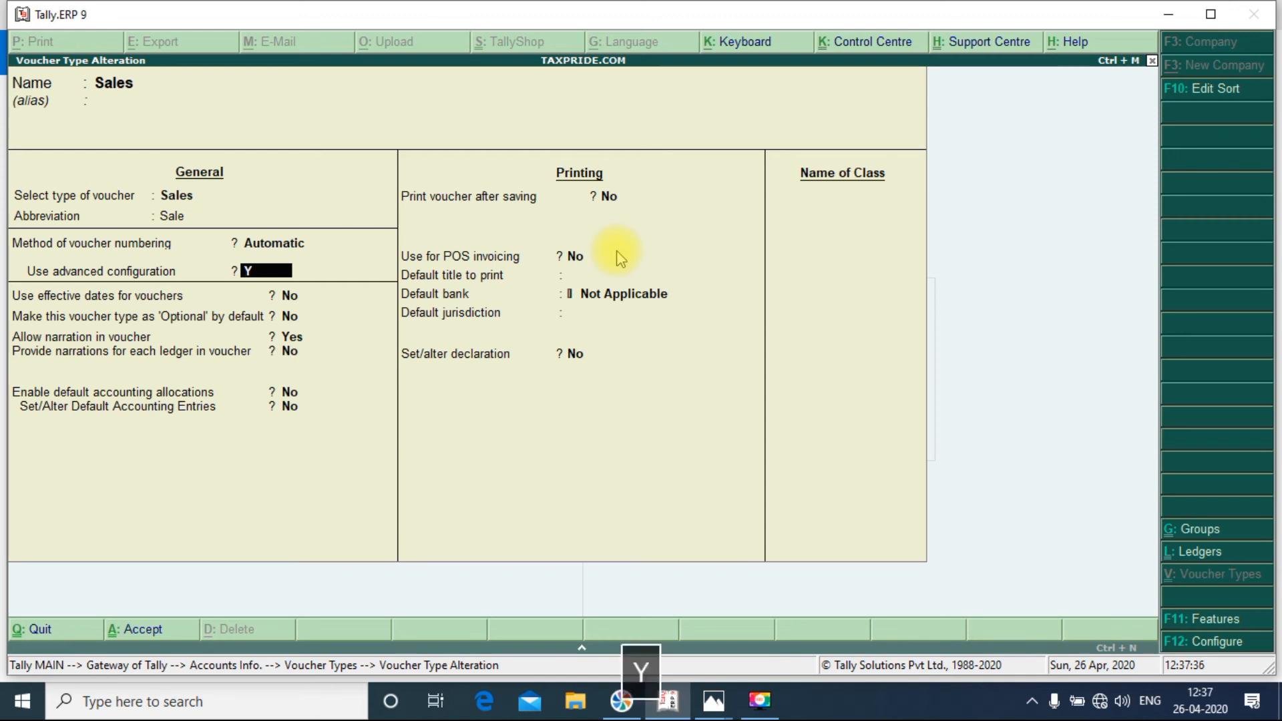
pyautogui.press('Return')
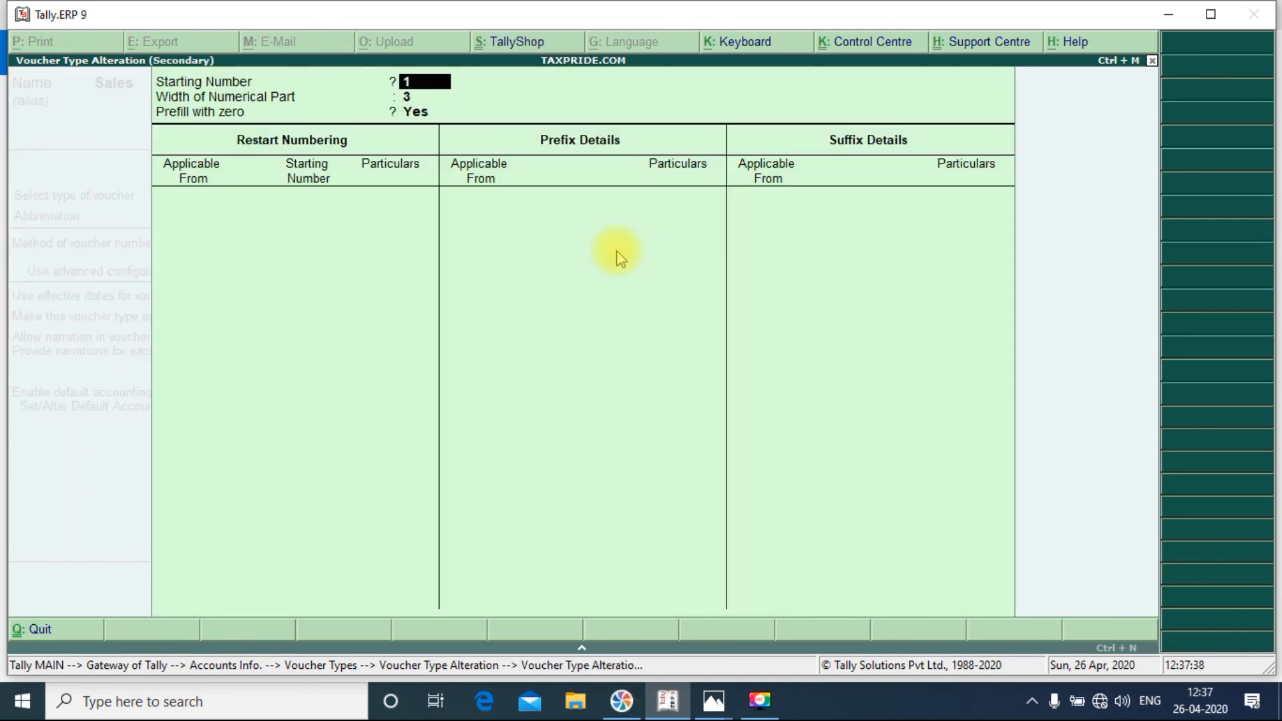
# - Set the starting number to 101, keeping the numerical part's width at 3 and Prefill with zero at Yes
pyautogui.write('10001')
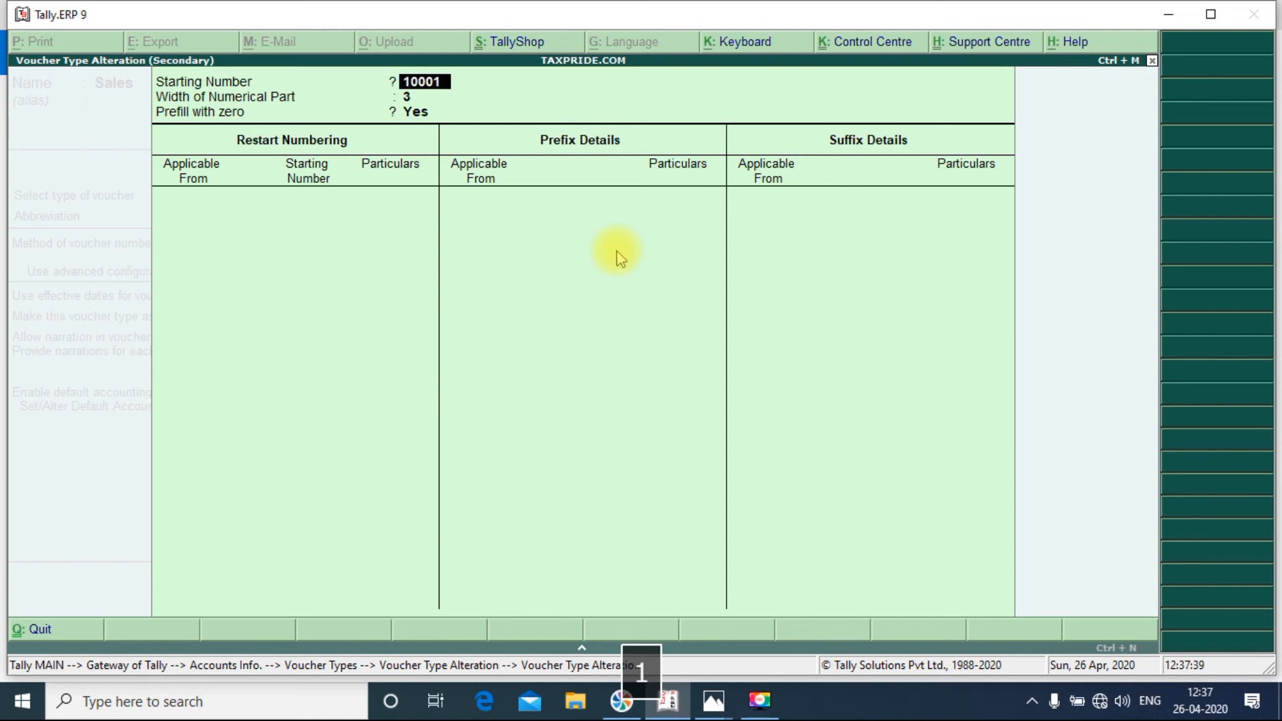
pyautogui.press('BackSpace')
pyautogui.press('BackSpace')
pyautogui.press('BackSpace')
pyautogui.press('BackSpace')
pyautogui.press('BackSpace')
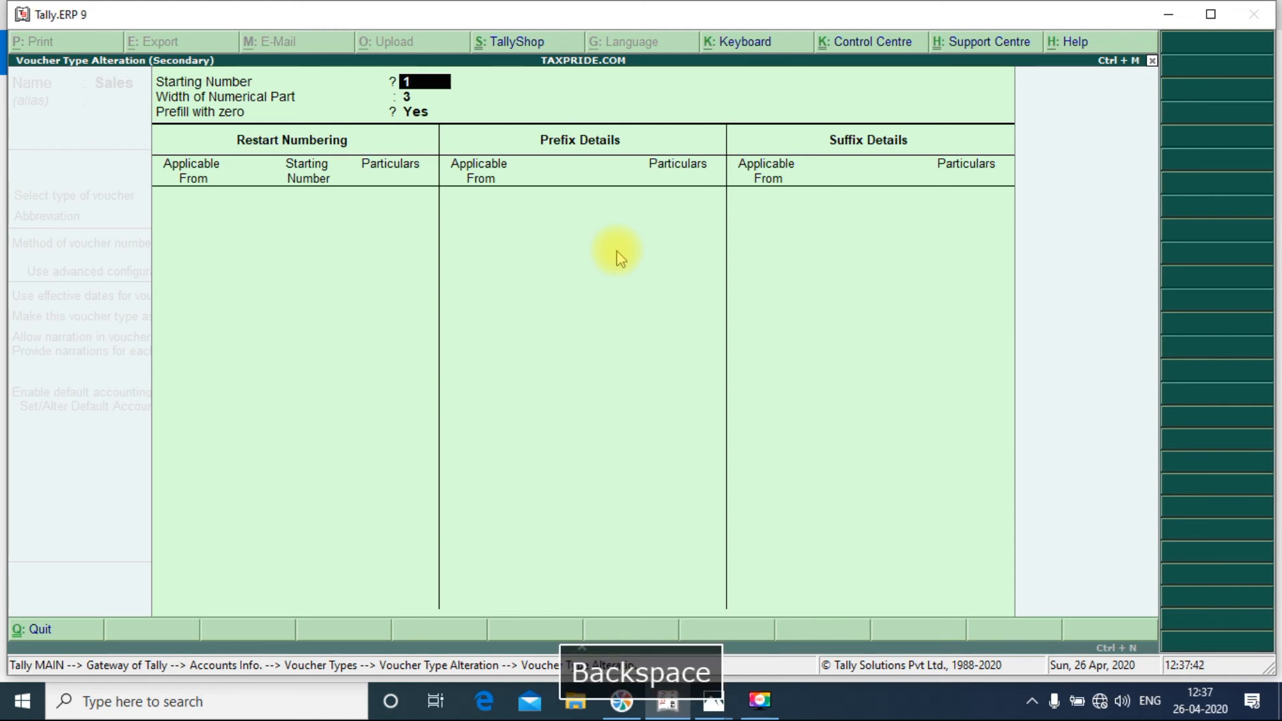
pyautogui.write('100')
pyautogui.press('BackSpace')
pyautogui.press('BackSpace')
pyautogui.write('000')
pyautogui.press('BackSpace')
pyautogui.press('BackSpace')
pyautogui.press('BackSpace')
pyautogui.write('01')
pyautogui.press('Return')
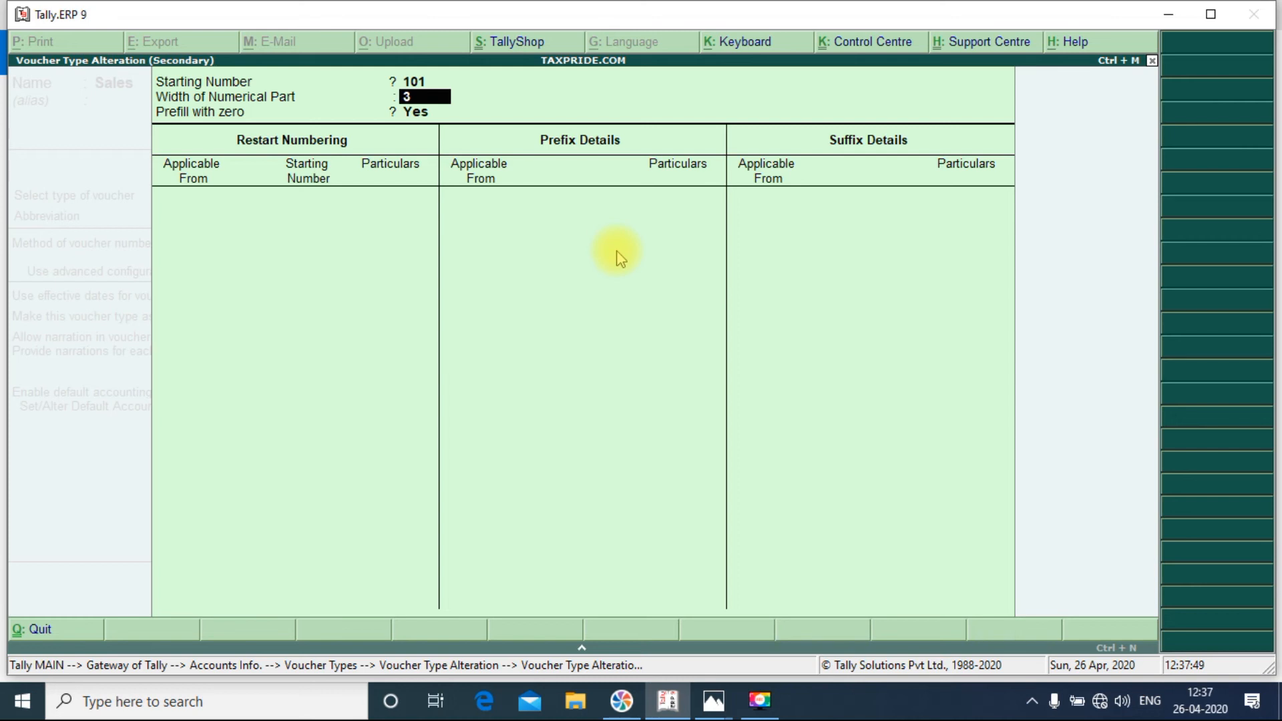
pyautogui.press('Return')
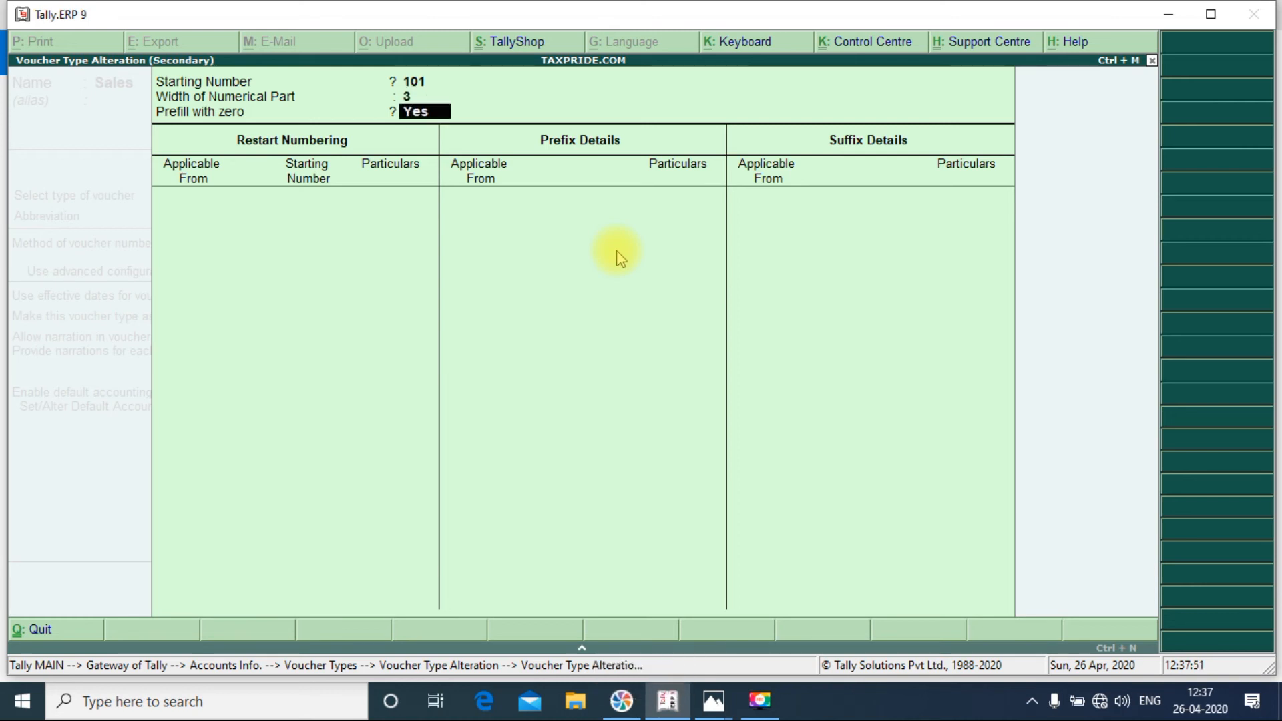
pyautogui.press('Return')
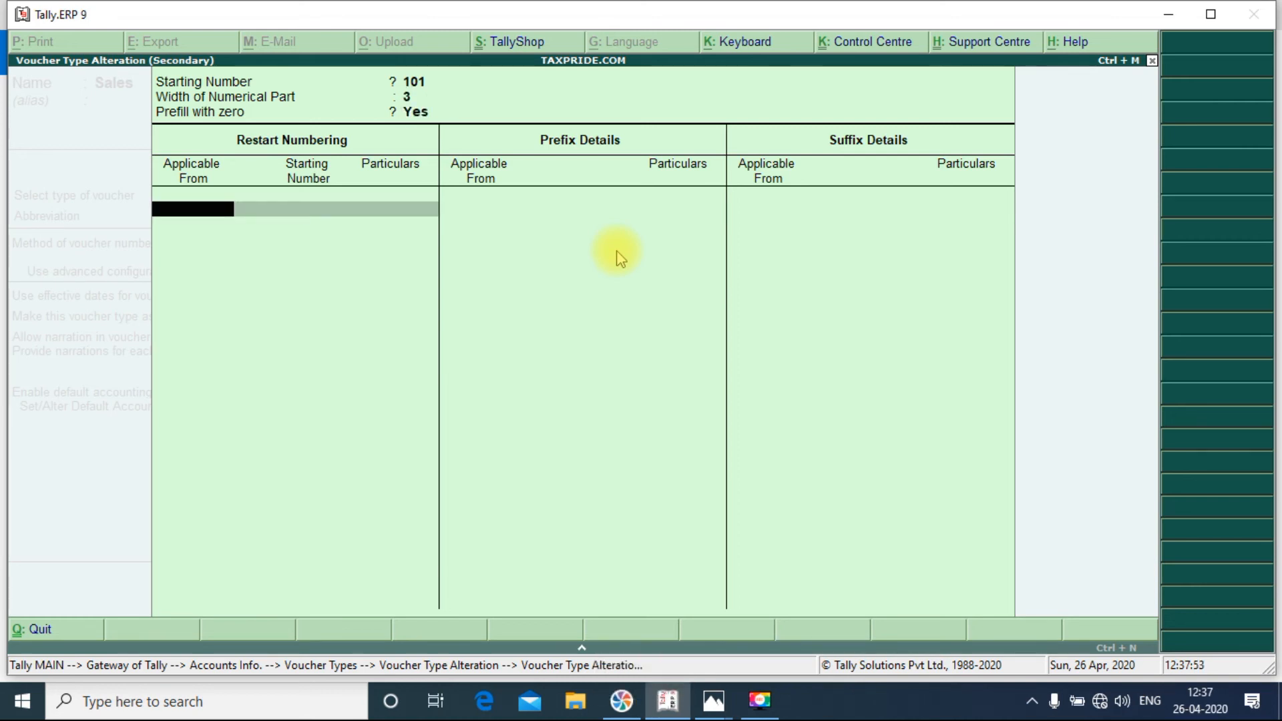
# - Add a restart numbering entry applicable from 1-Apr-2021 with starting number 101 and Yearly periodicity
pyautogui.write('01/')
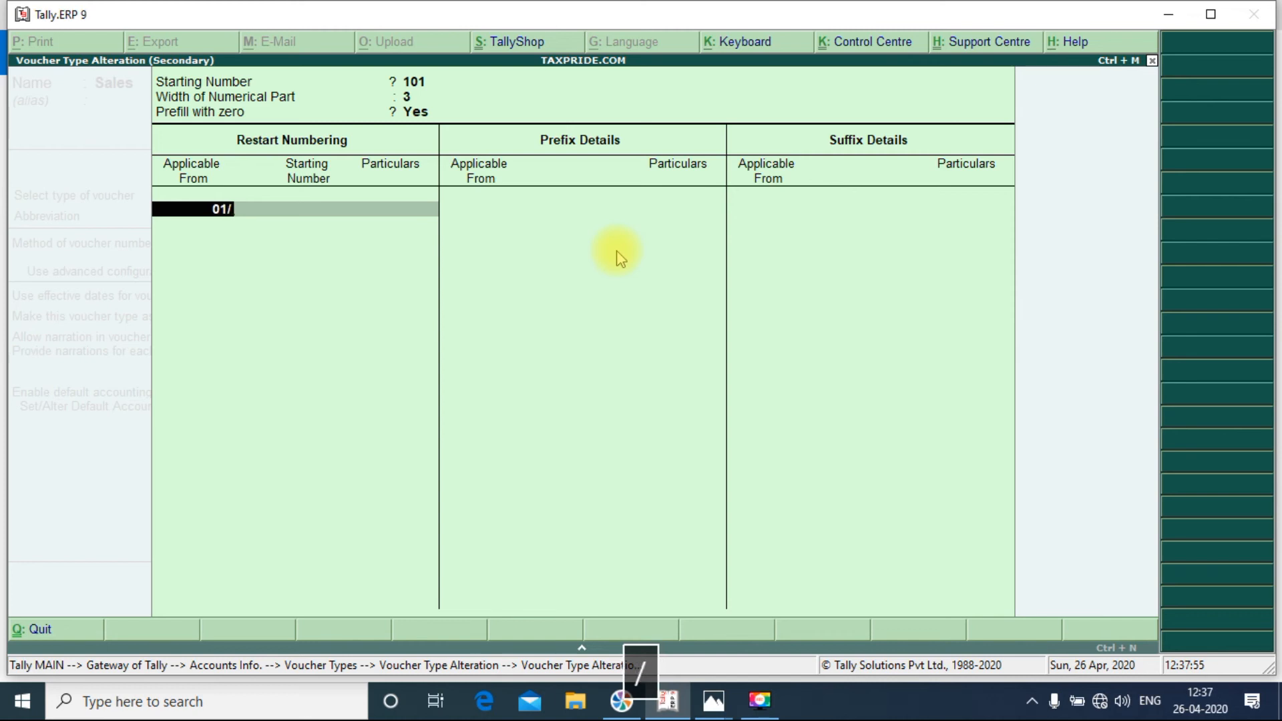
pyautogui.write('04/2021')
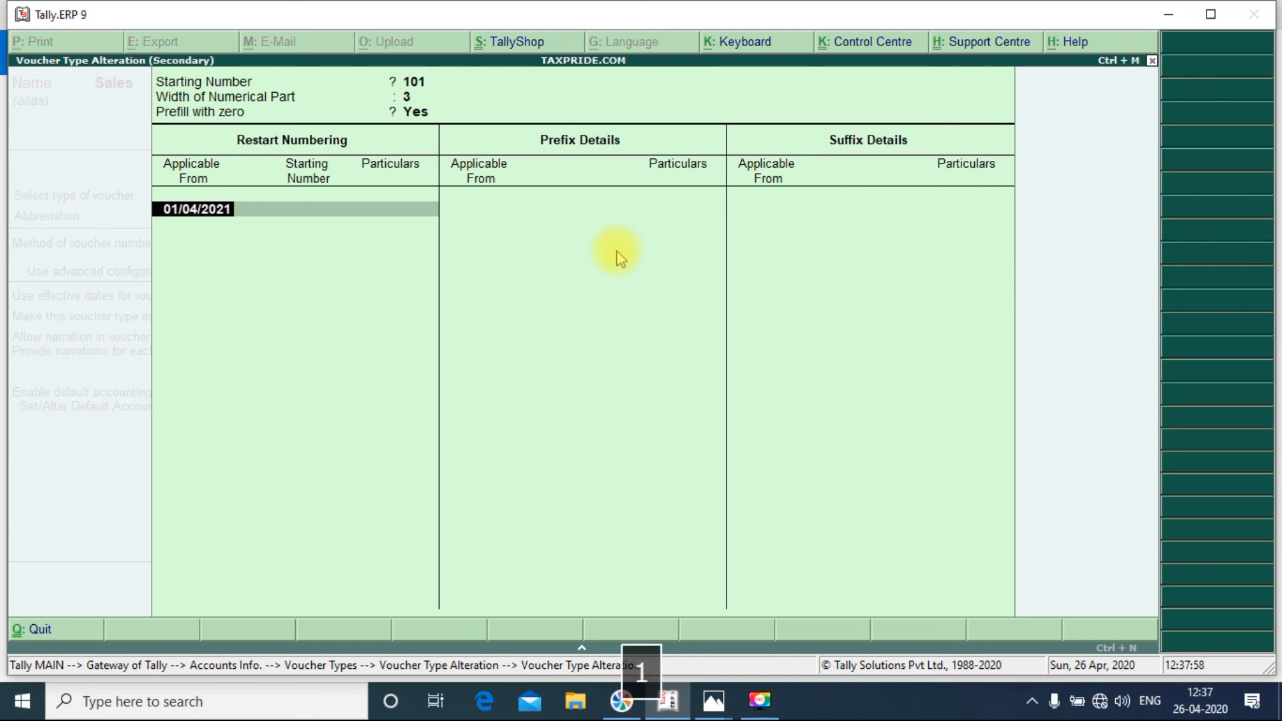
pyautogui.press('Return')
pyautogui.write('101')
pyautogui.press('Return')
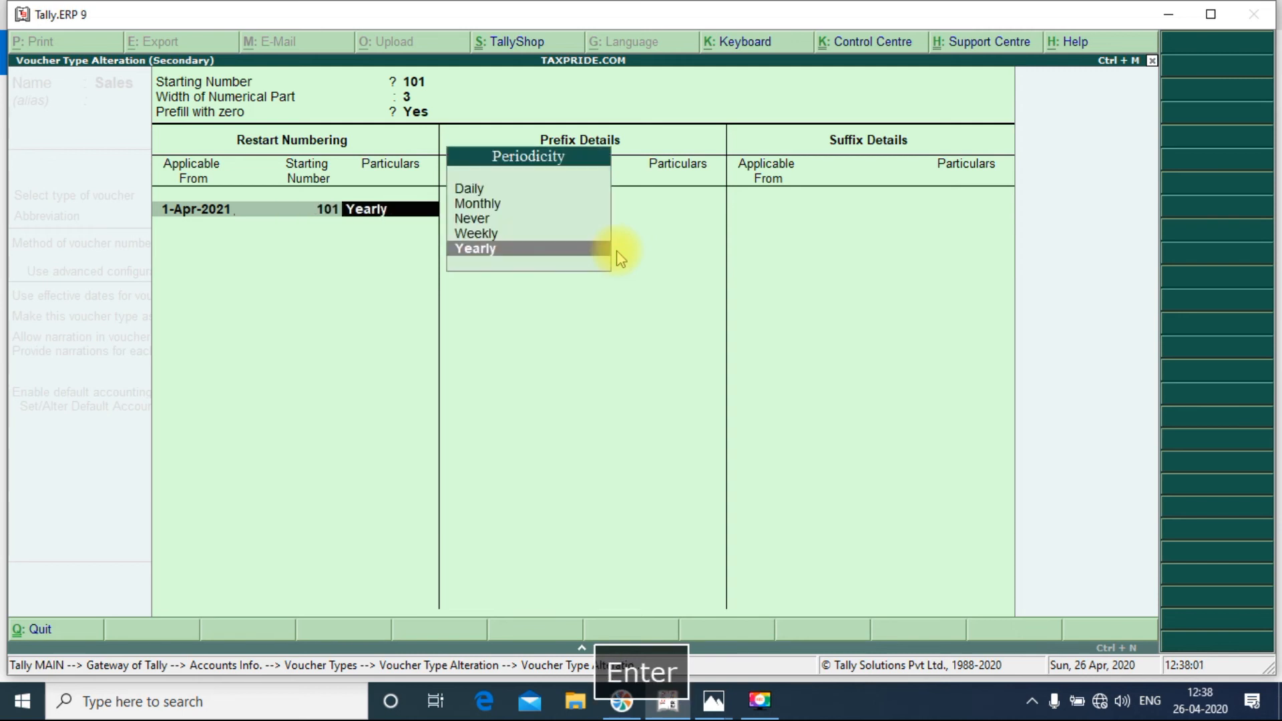
pyautogui.press('Return')
pyautogui.press('Return')
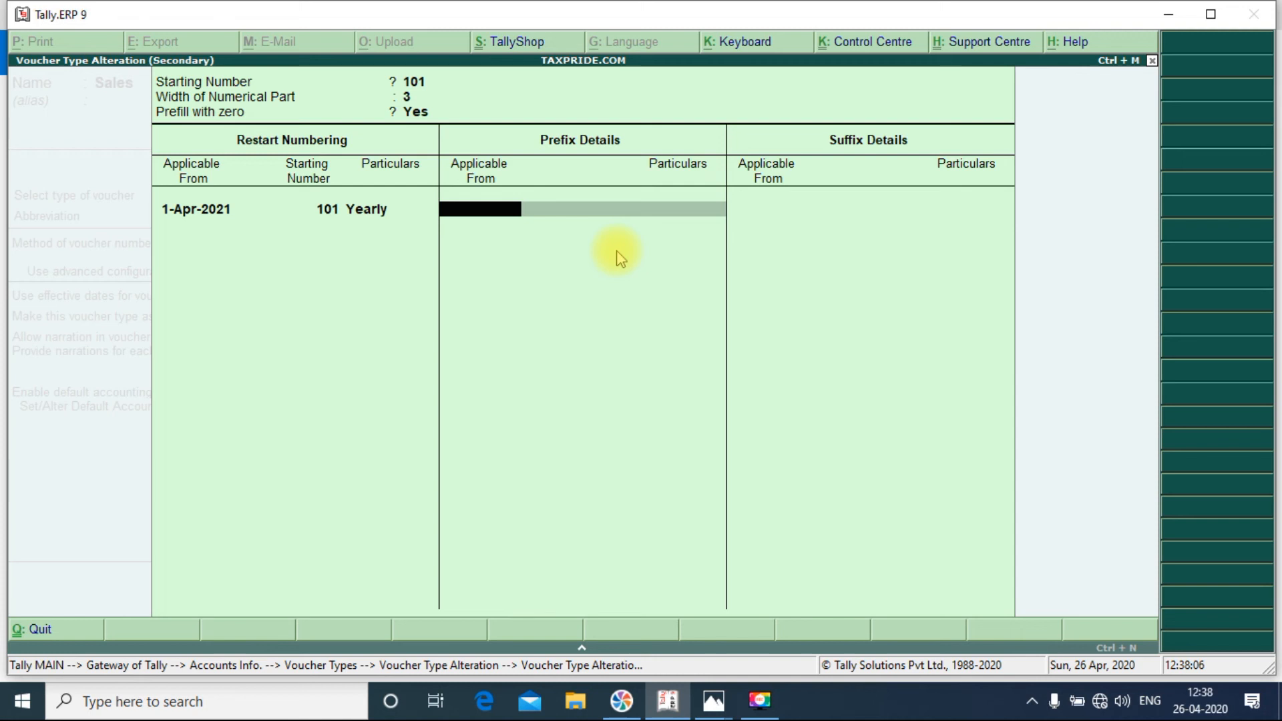
# - Add the voucher number prefix 20-21/ applicable from 1-Apr-2020 and close the prefix list
pyautogui.write('01/04/')
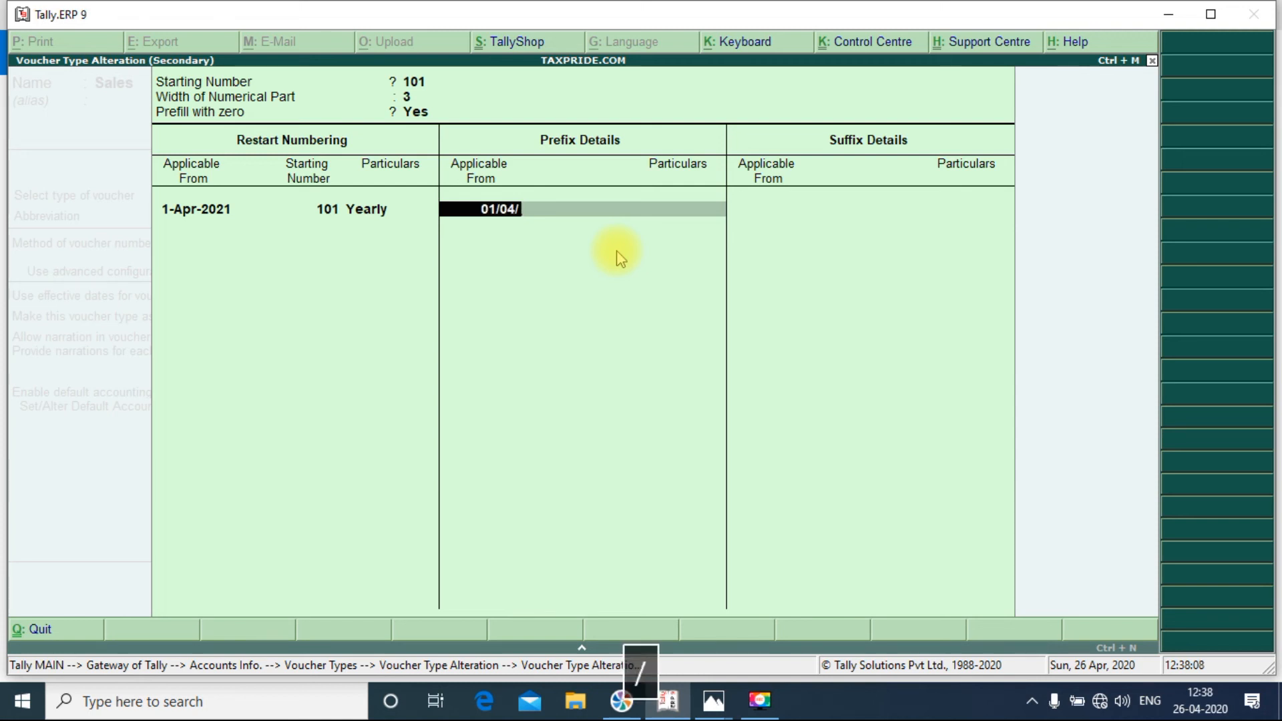
pyautogui.write('2020')
pyautogui.press('Return')
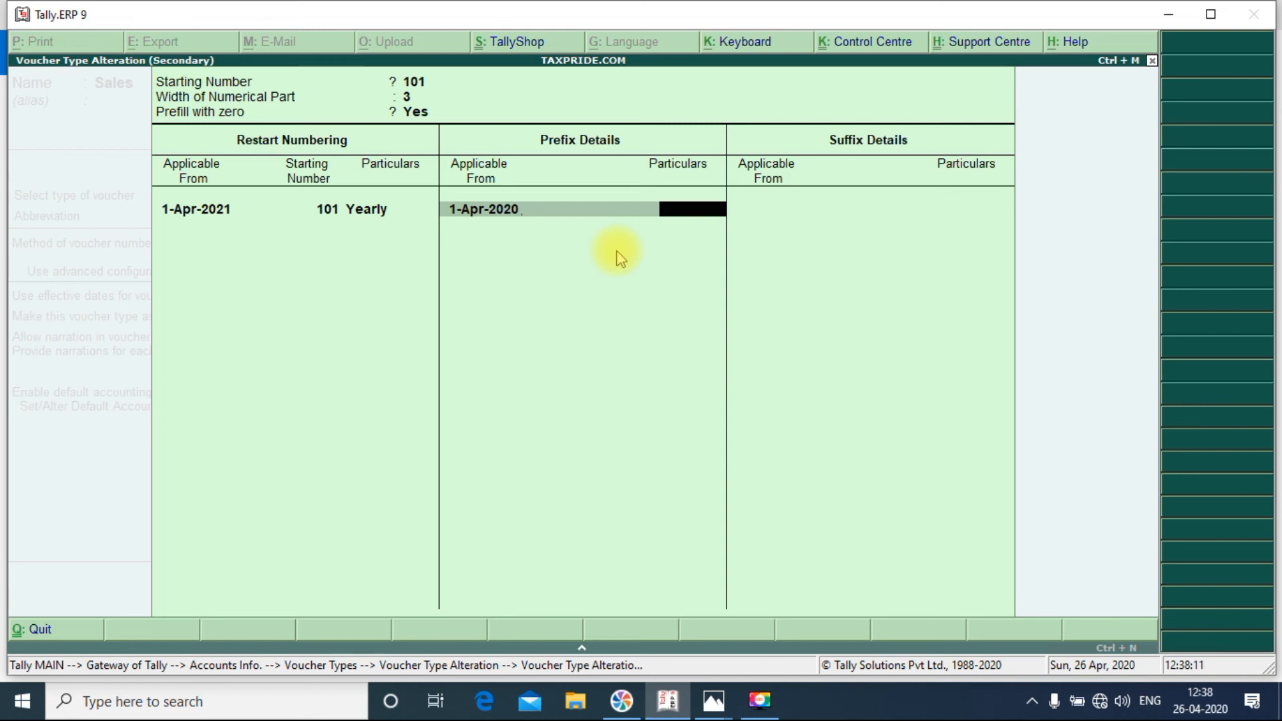
pyautogui.write('20-21')
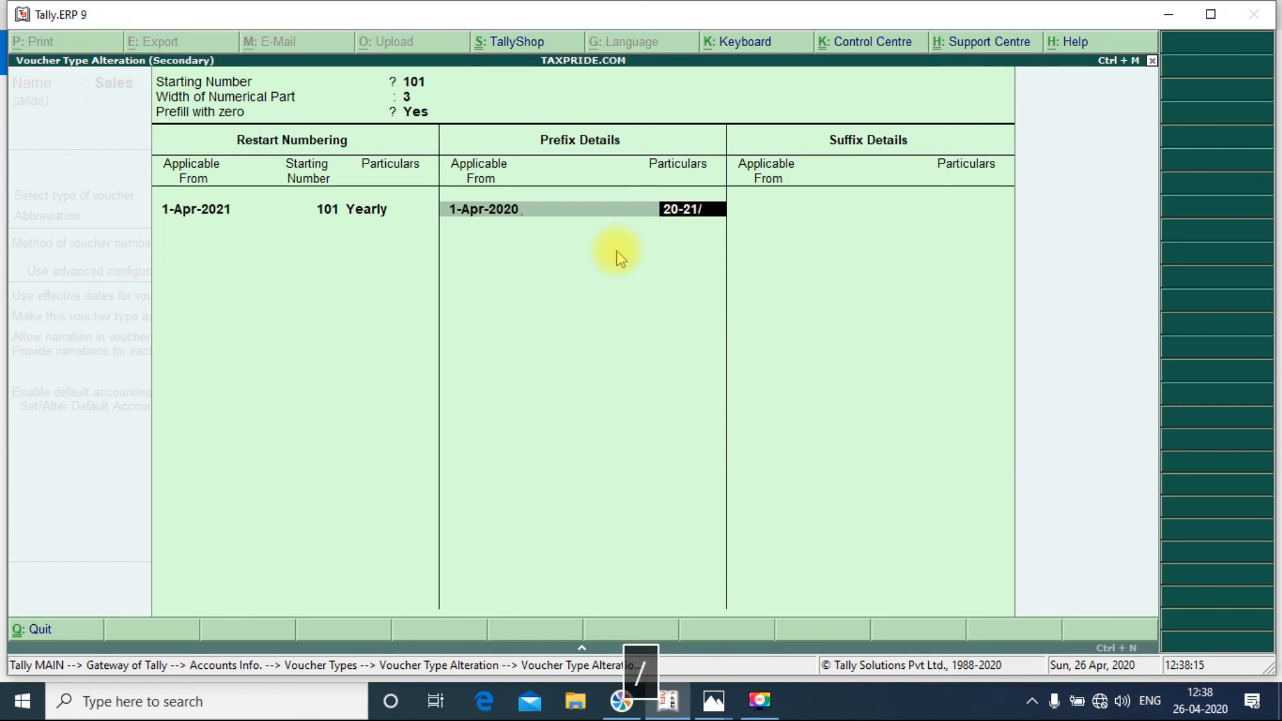
pyautogui.write('/')
pyautogui.press('Return')
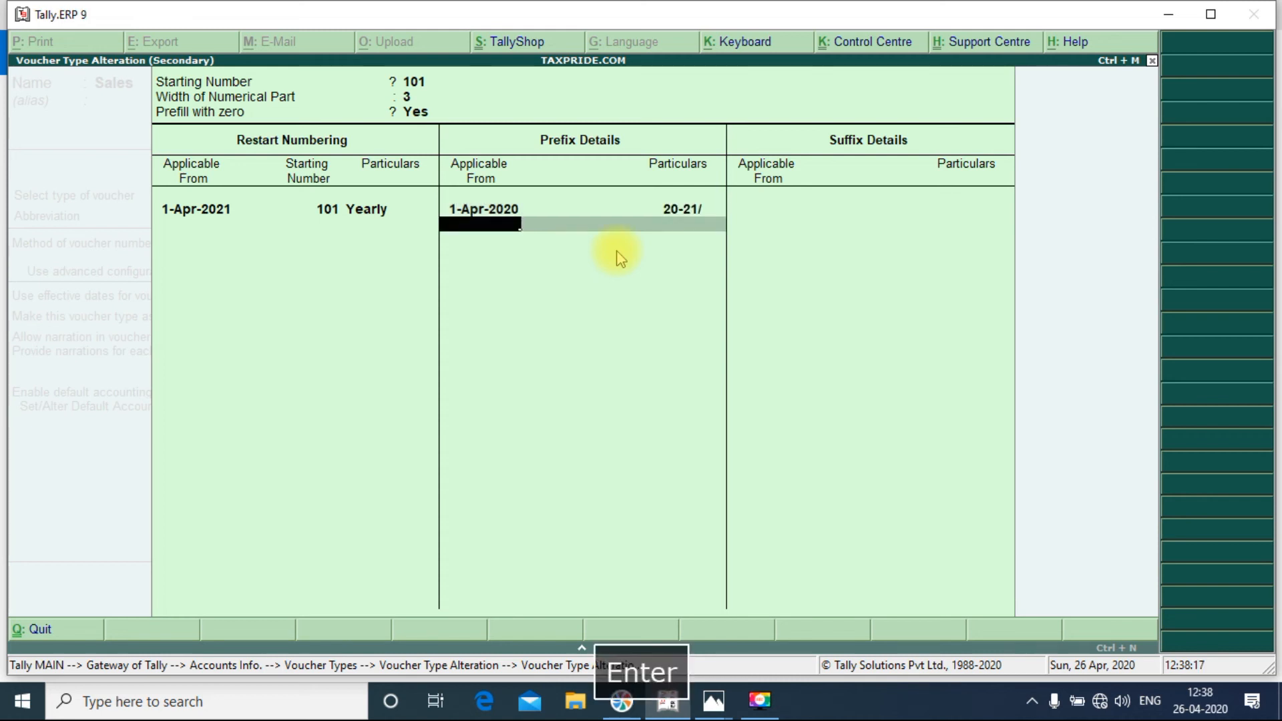
pyautogui.press('Return')
# - Add the voucher number suffix /SALES applicable from 1-Apr-2020 and finish the advanced numbering configuration
pyautogui.write('01/04/2020')
pyautogui.press('Return')
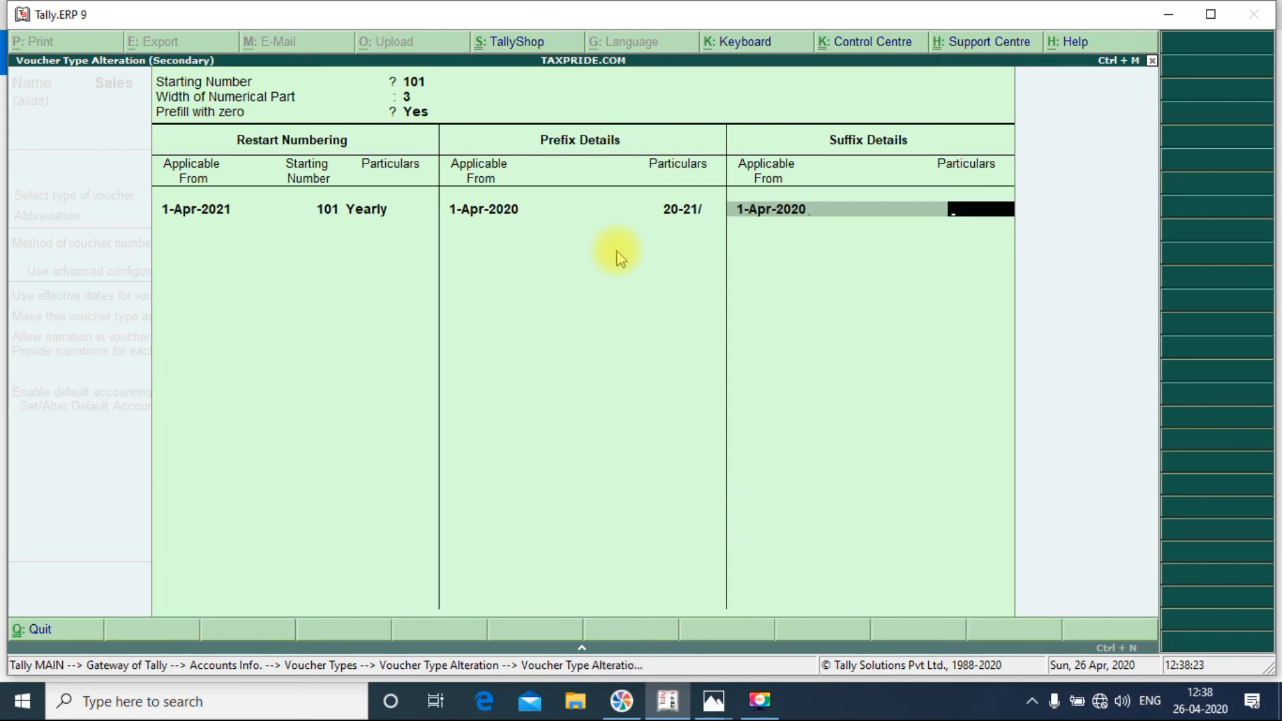
pyautogui.write('/SALES')
pyautogui.press('Return')
pyautogui.press('Return')
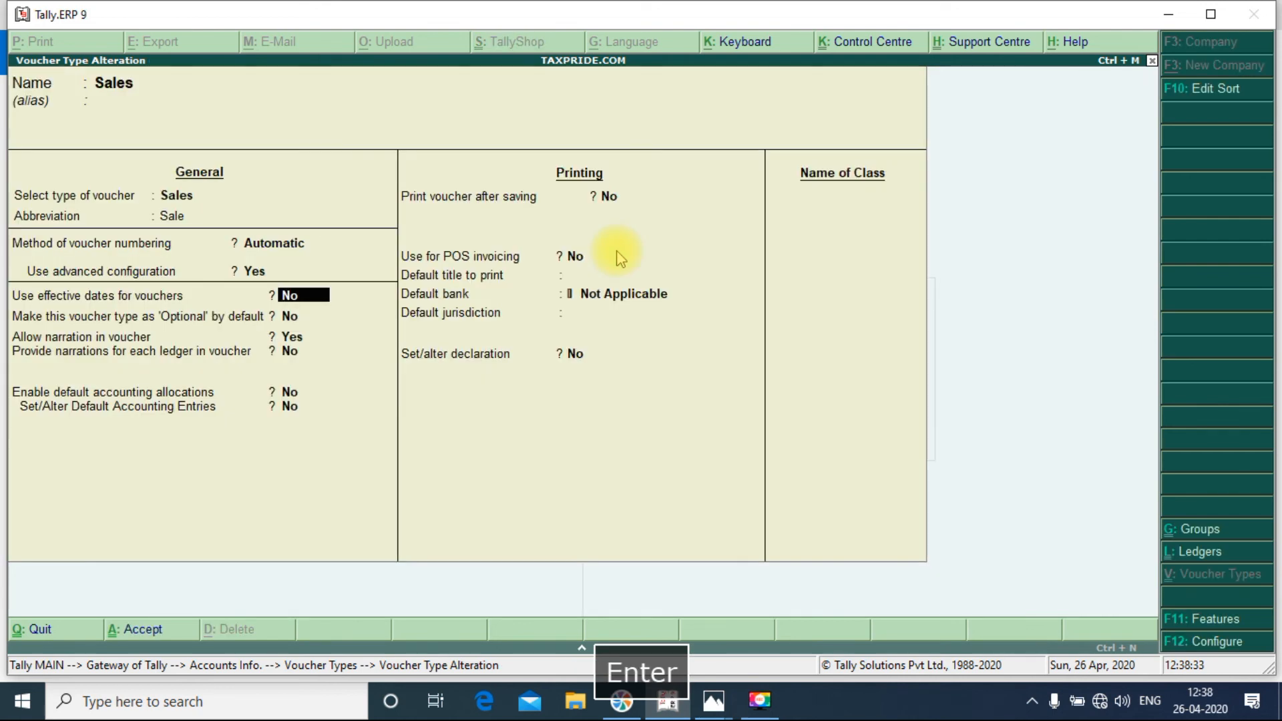
# - Keep the remaining general and printing settings, save the Sales voucher type and return to the Gateway of Tally
pyautogui.press('Return')
pyautogui.press('Return')
pyautogui.press('Return')
pyautogui.press('Return')
pyautogui.press('Return')
pyautogui.press('Return')
pyautogui.press('Return')
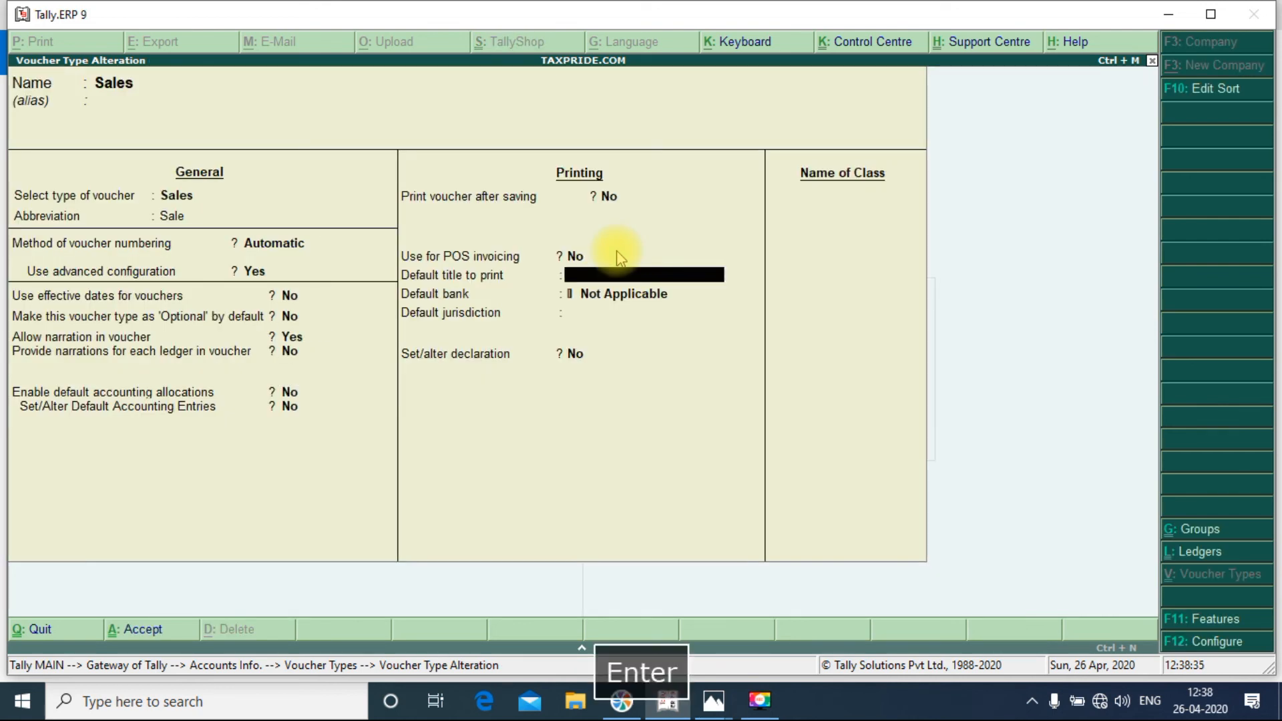
pyautogui.press('Return')
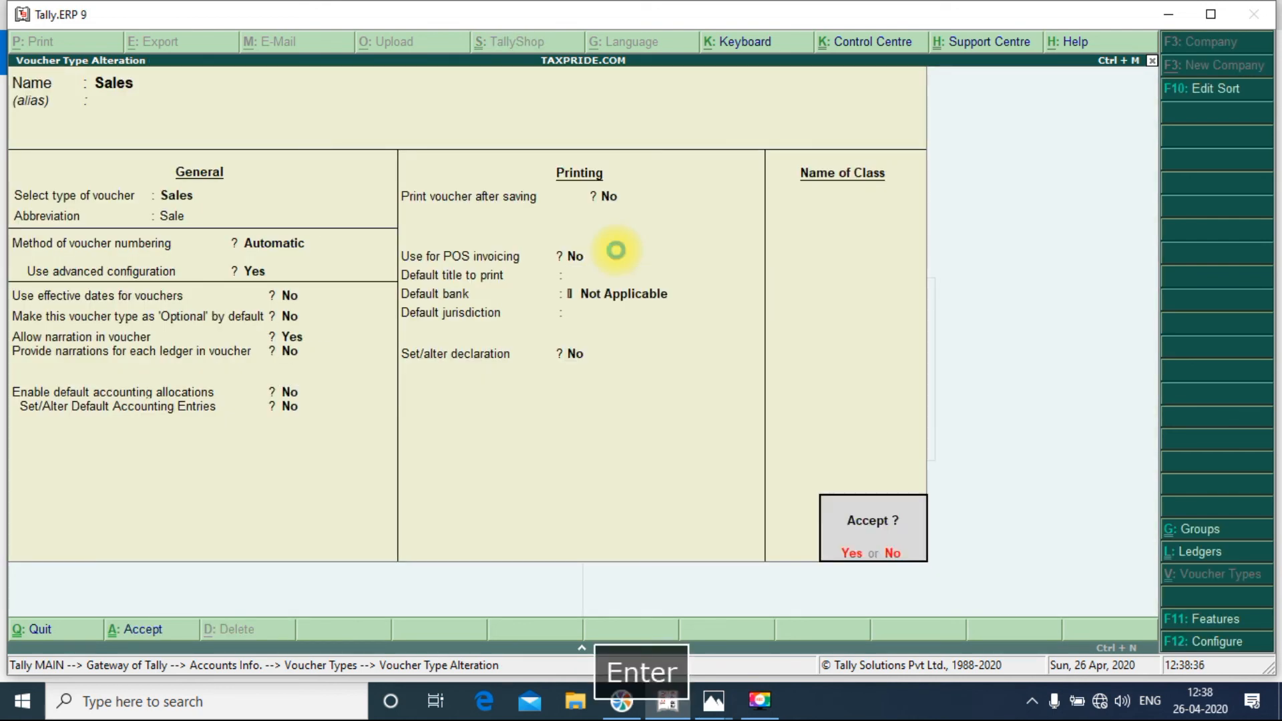
pyautogui.click(616, 250)
pyautogui.press('Escape')
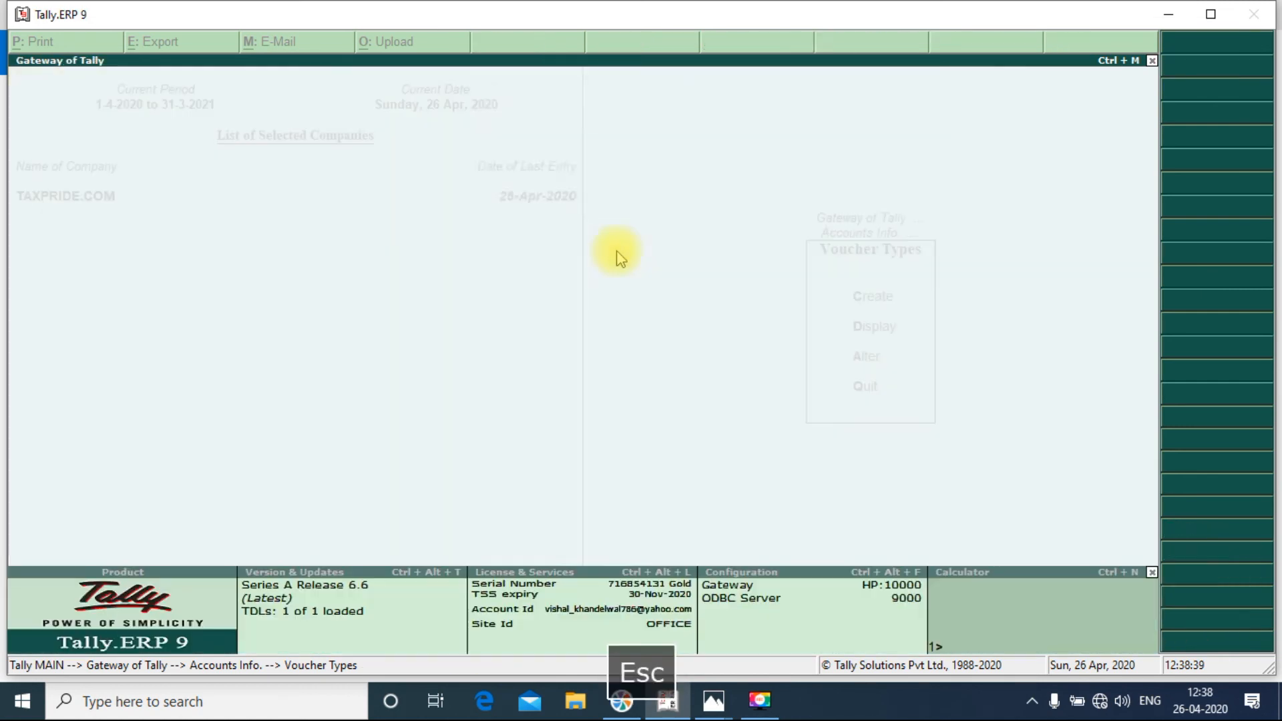
pyautogui.press('Escape')
pyautogui.press('Escape')
pyautogui.press('Escape')
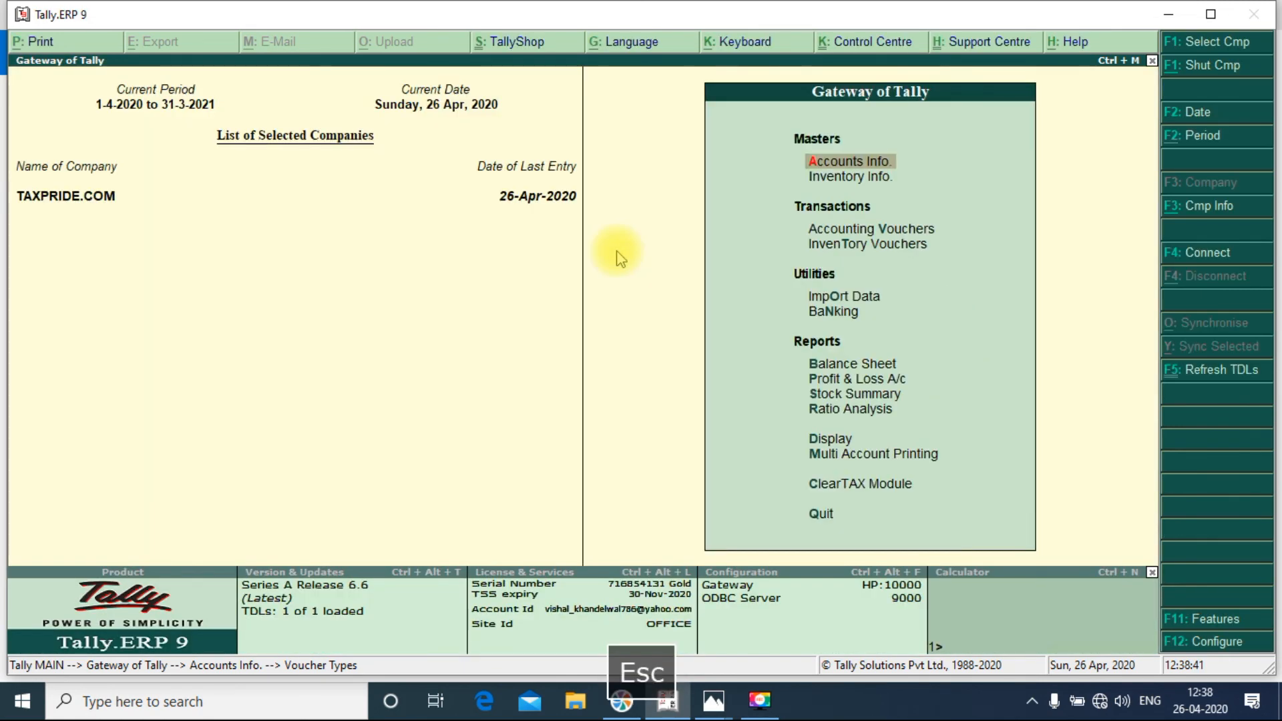
# - Open a new Sales voucher to check its voucher number format and return to the Gateway of Tally
pyautogui.press('v')
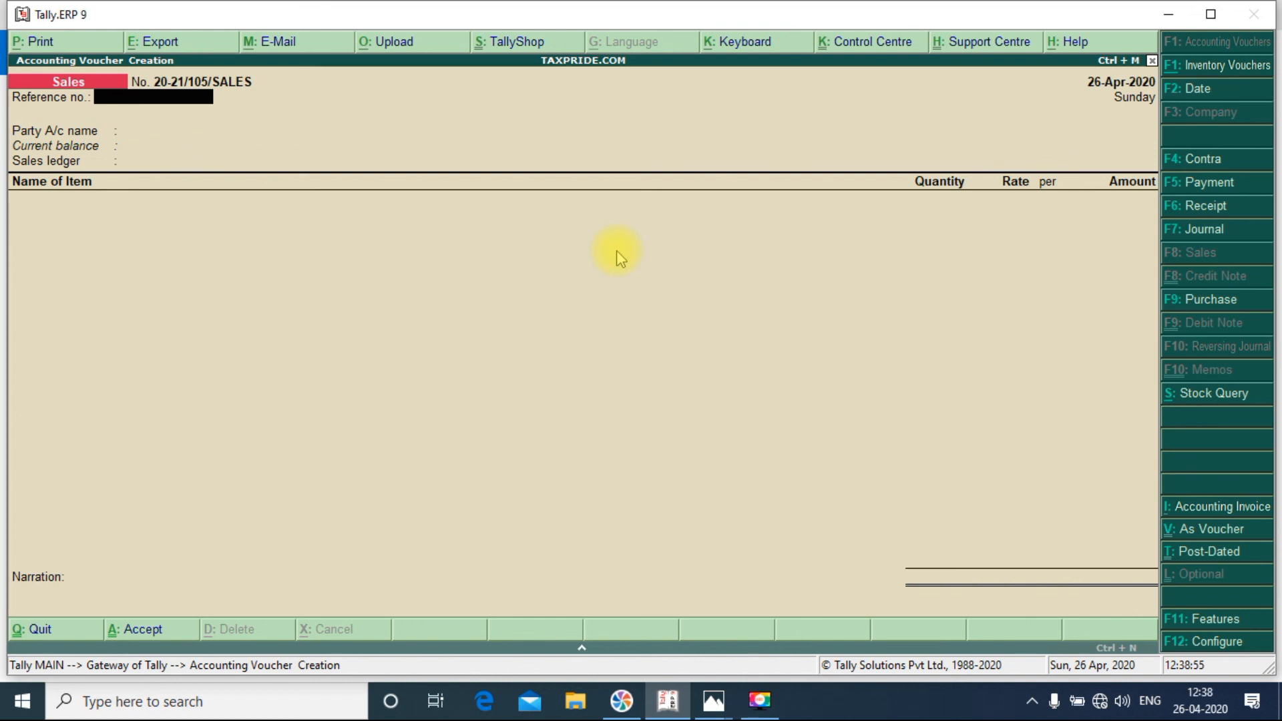
pyautogui.press('Escape')
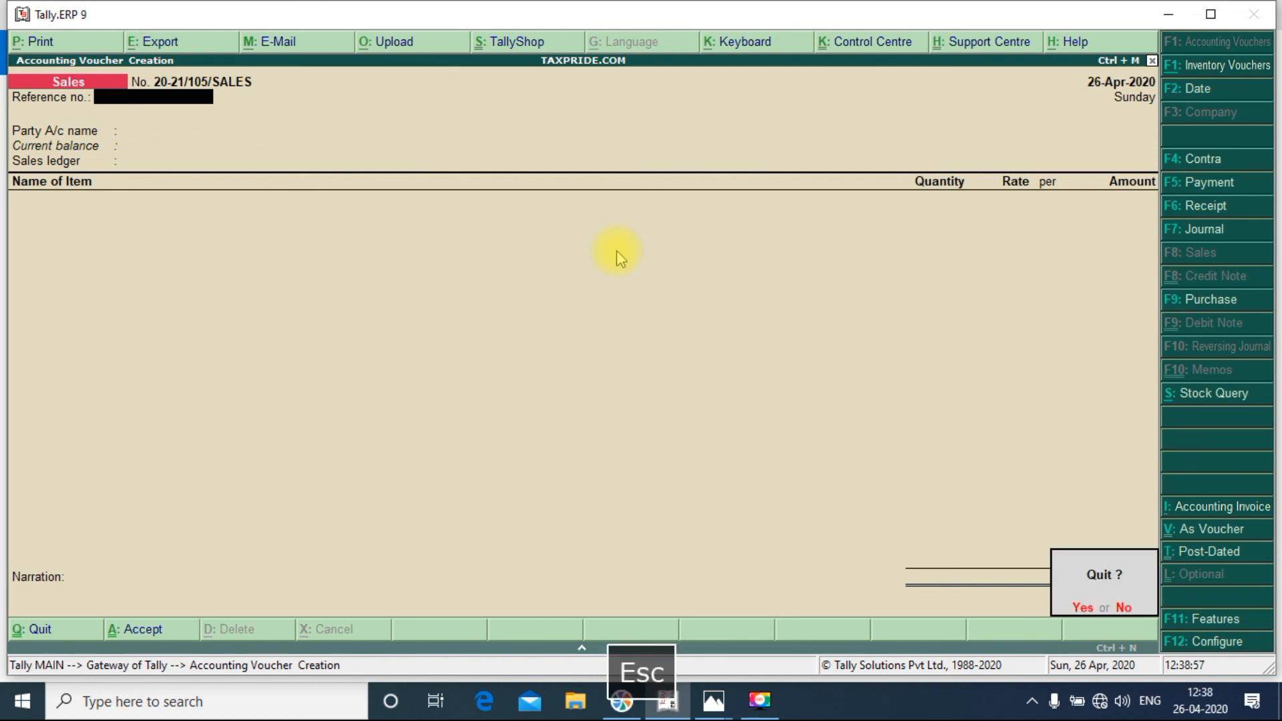
pyautogui.press('Escape')
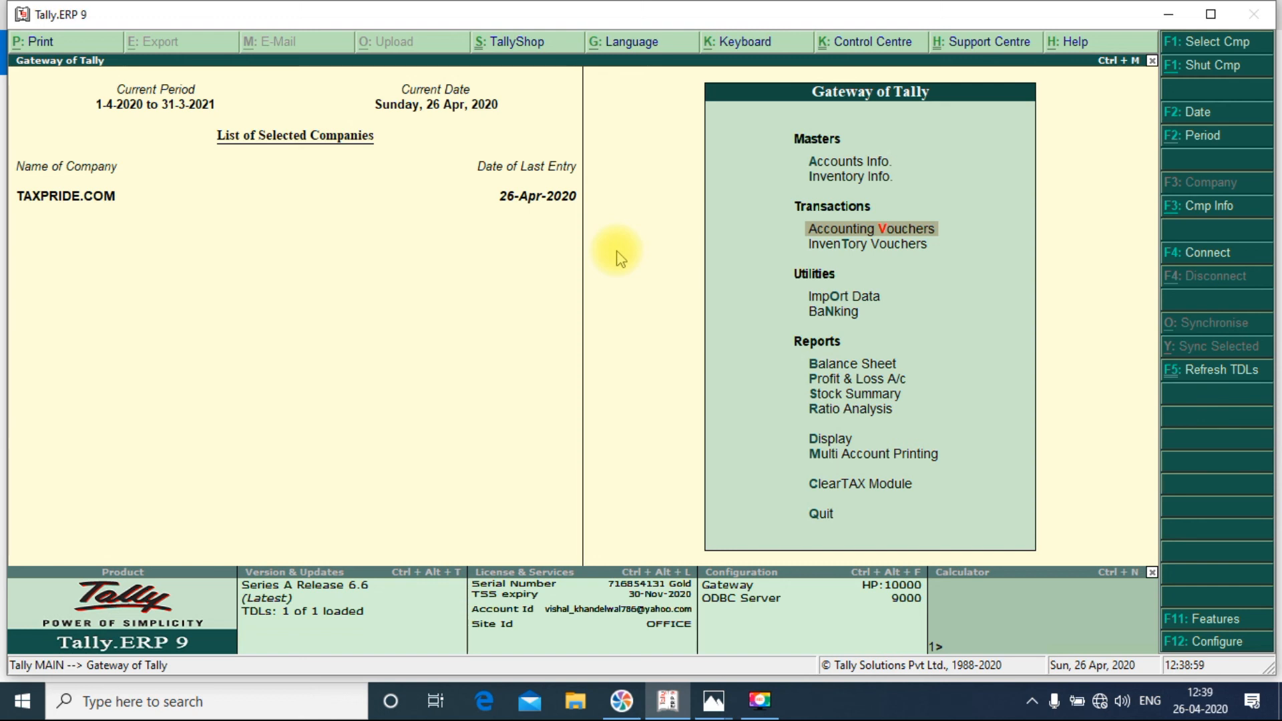
# - Open the Sales voucher type for alteration and go to its method of voucher numbering
pyautogui.press('a')
pyautogui.press('Down')
pyautogui.press('Down')
pyautogui.press('Return')
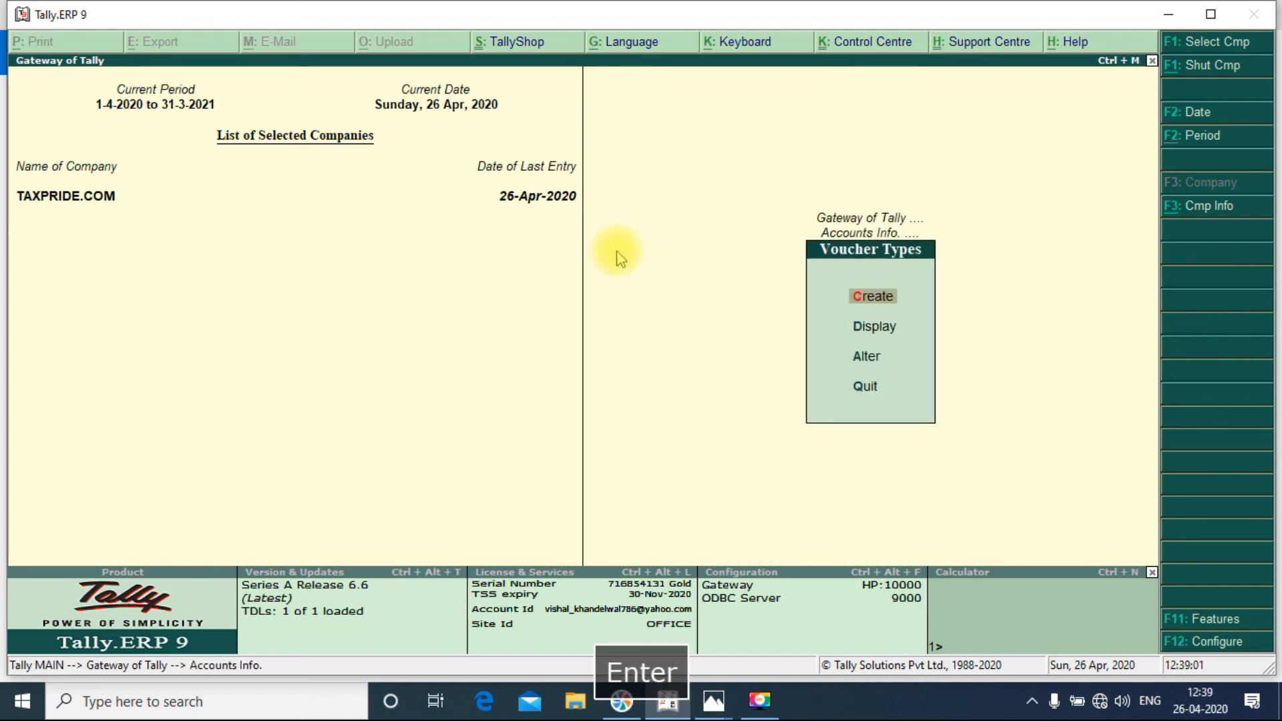
pyautogui.press('Down')
pyautogui.press('Return')
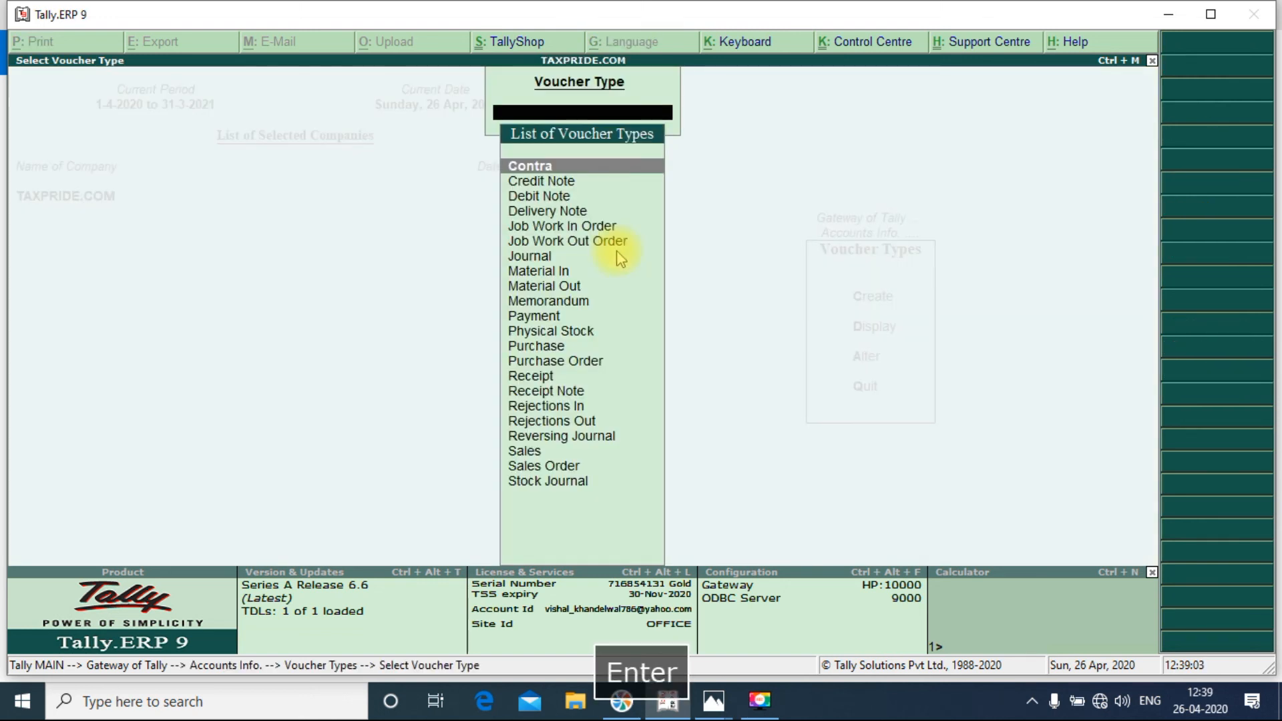
pyautogui.write('SA')
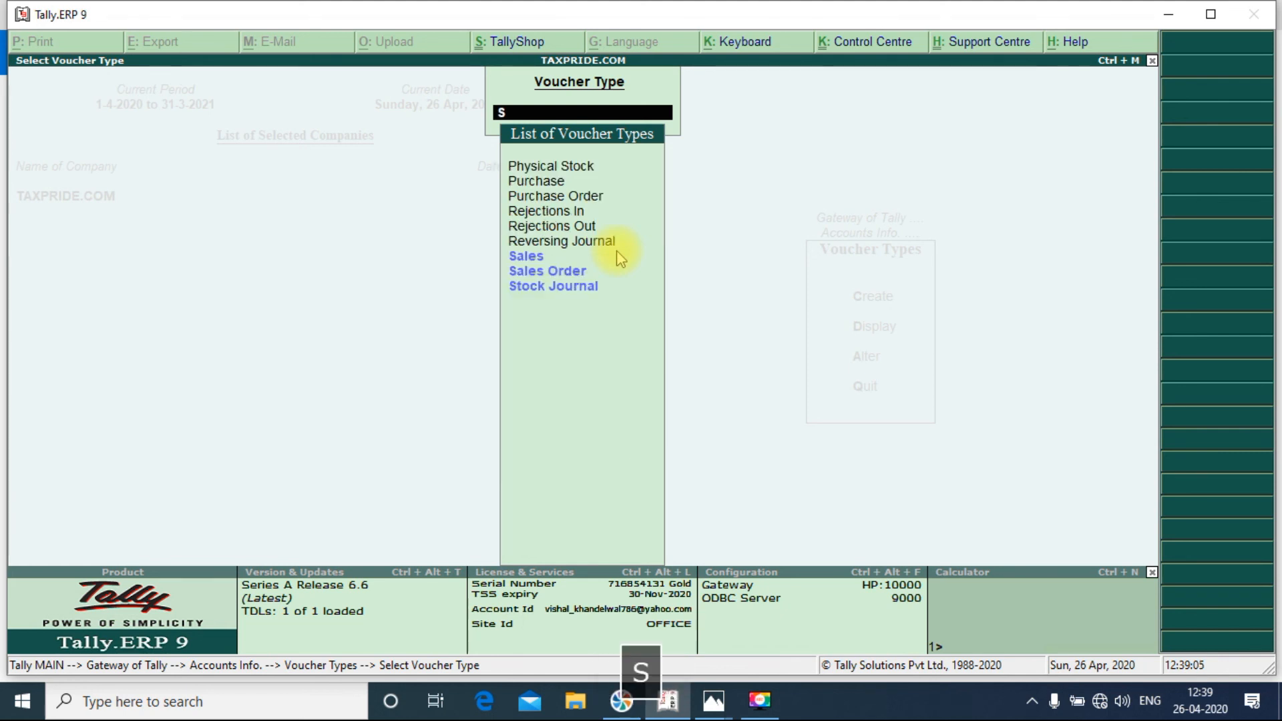
pyautogui.press('Return')
pyautogui.press('Return')
pyautogui.press('Return')
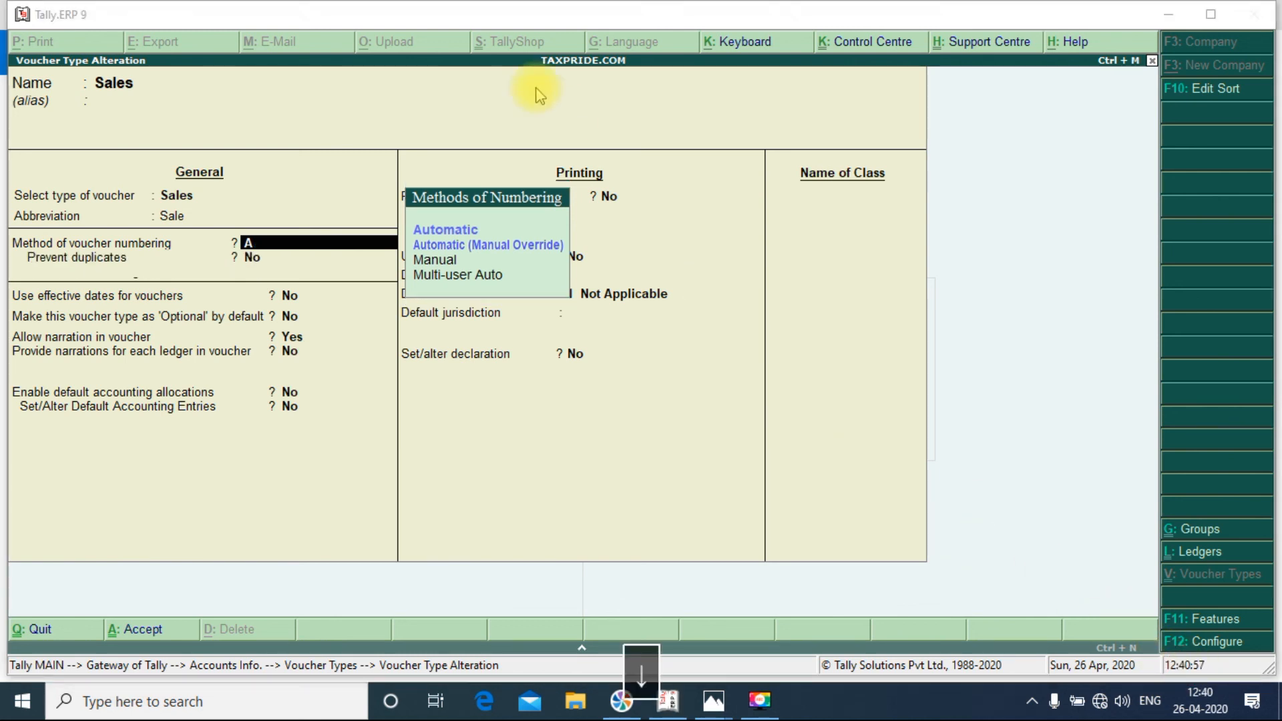
# - Set the Sales voucher type's method of voucher numbering to None
pyautogui.press('BackSpace')
pyautogui.hotkey('shift', 'Tab')
pyautogui.hotkey('shift', 'Tab')
pyautogui.press('Return')
pyautogui.press('Down')
pyautogui.press('Down')
pyautogui.press('Down')
pyautogui.press('Down')
pyautogui.press('Down')
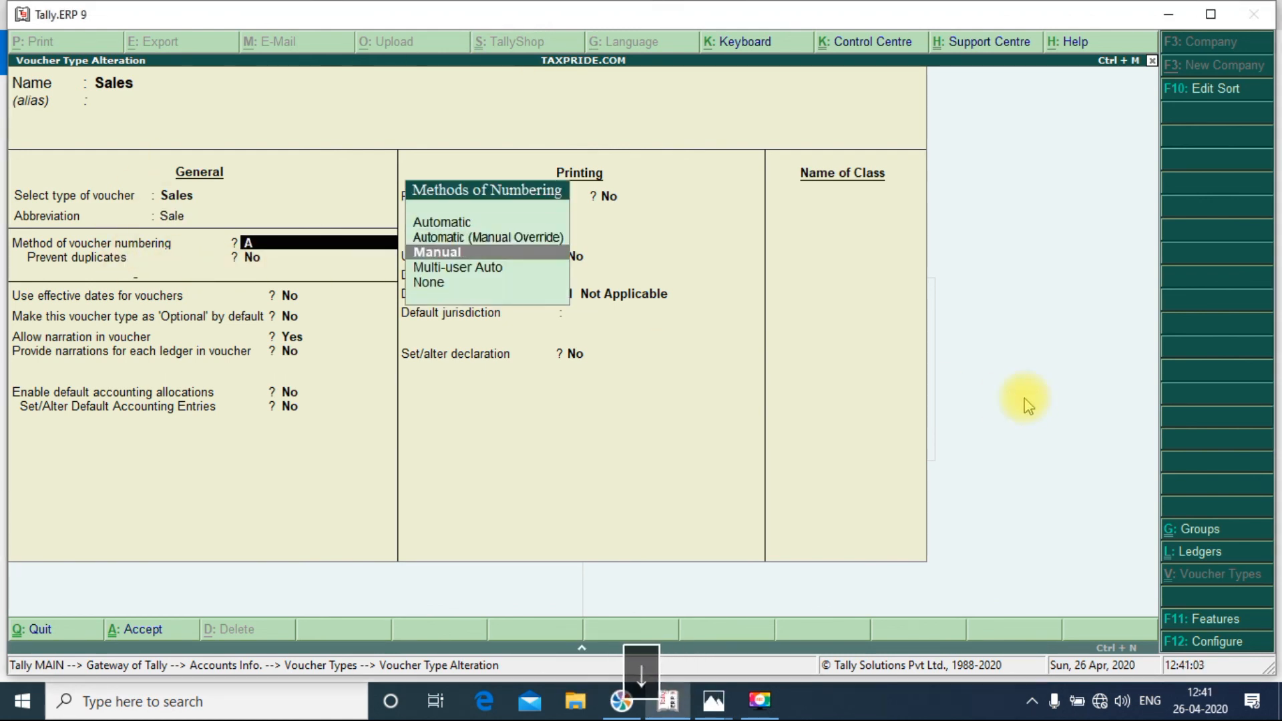
pyautogui.press('Return')
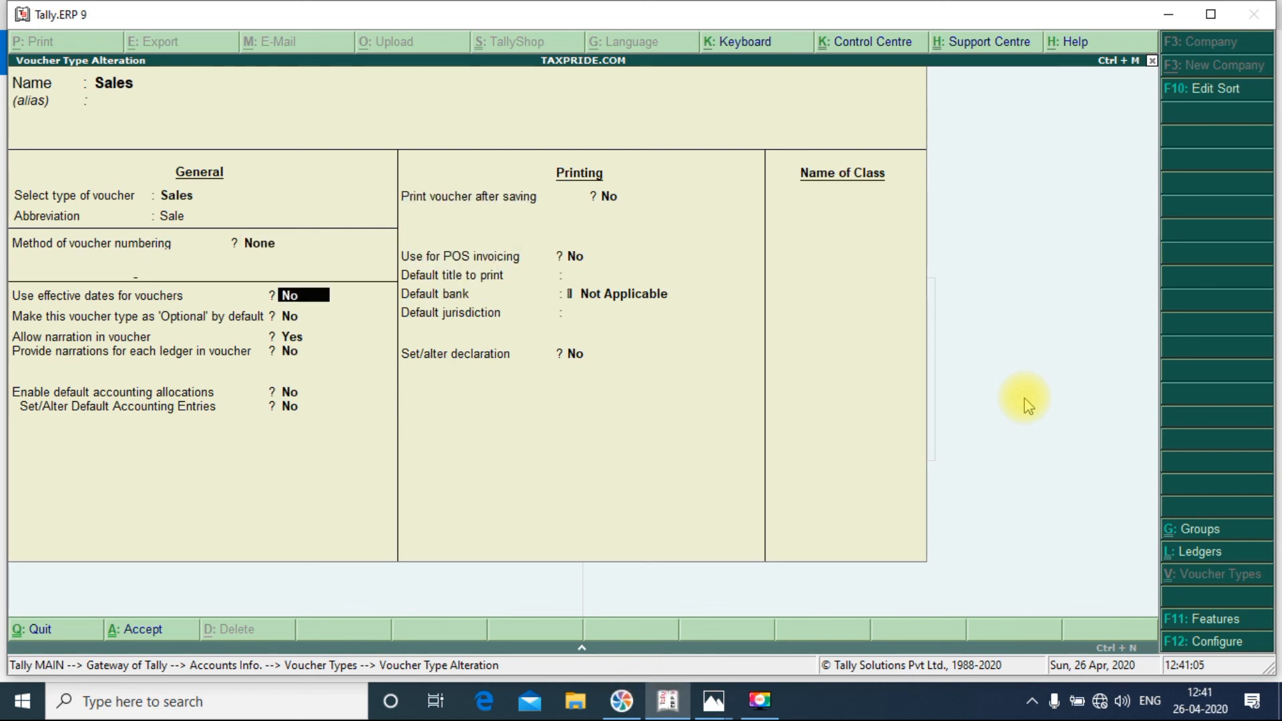
# - Change the Sales voucher type's numbering method to Multi-user Auto and accept the effect on existing voucher numbers
pyautogui.hotkey('shift', 'Tab')
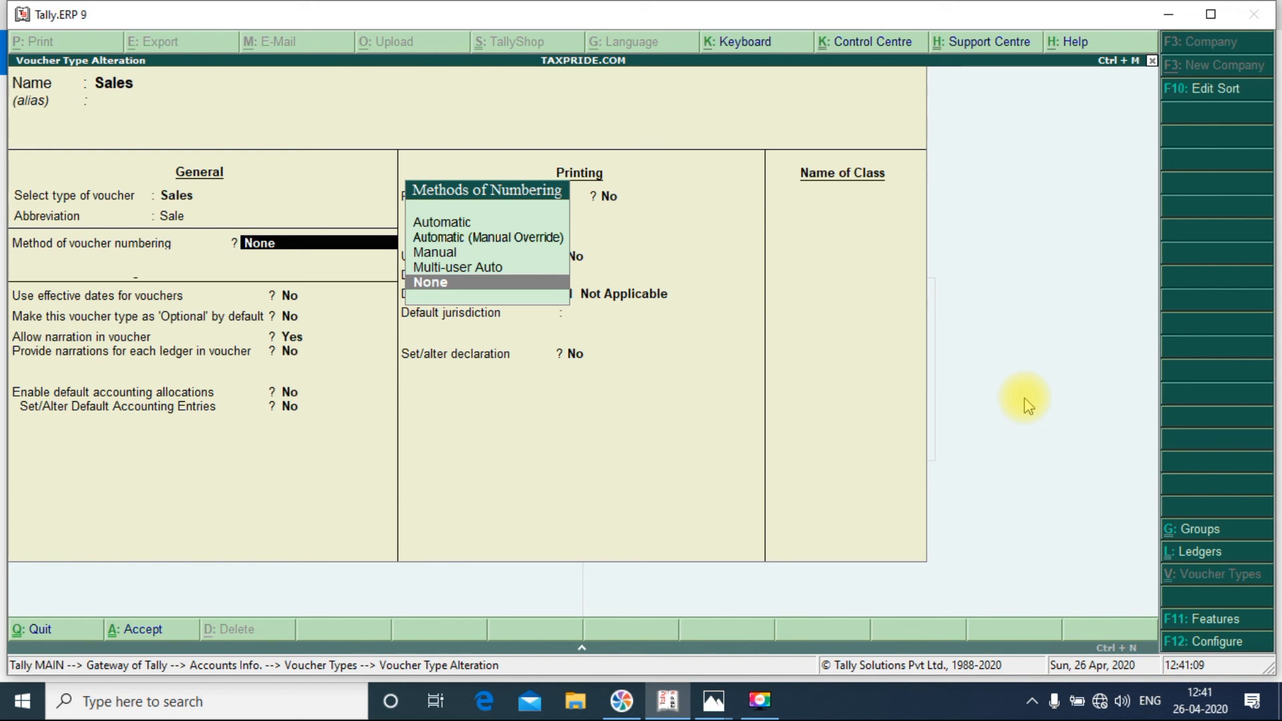
pyautogui.press('Up')
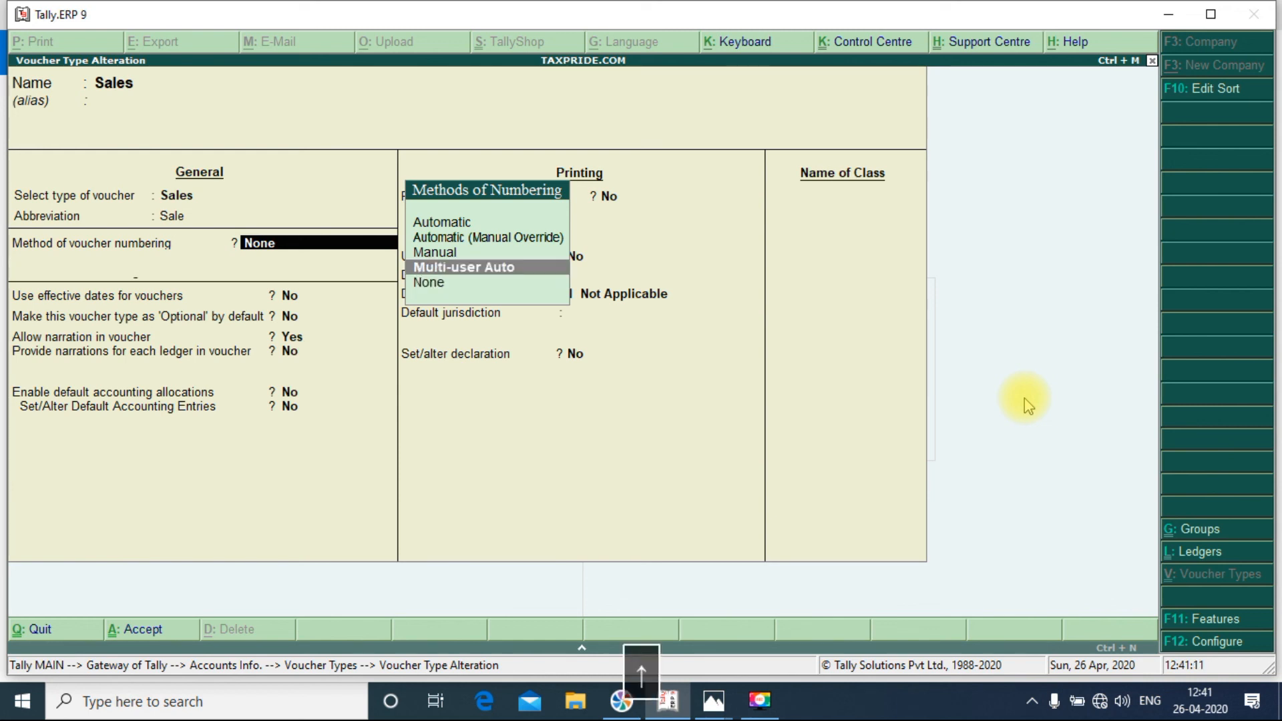
pyautogui.press('Return')
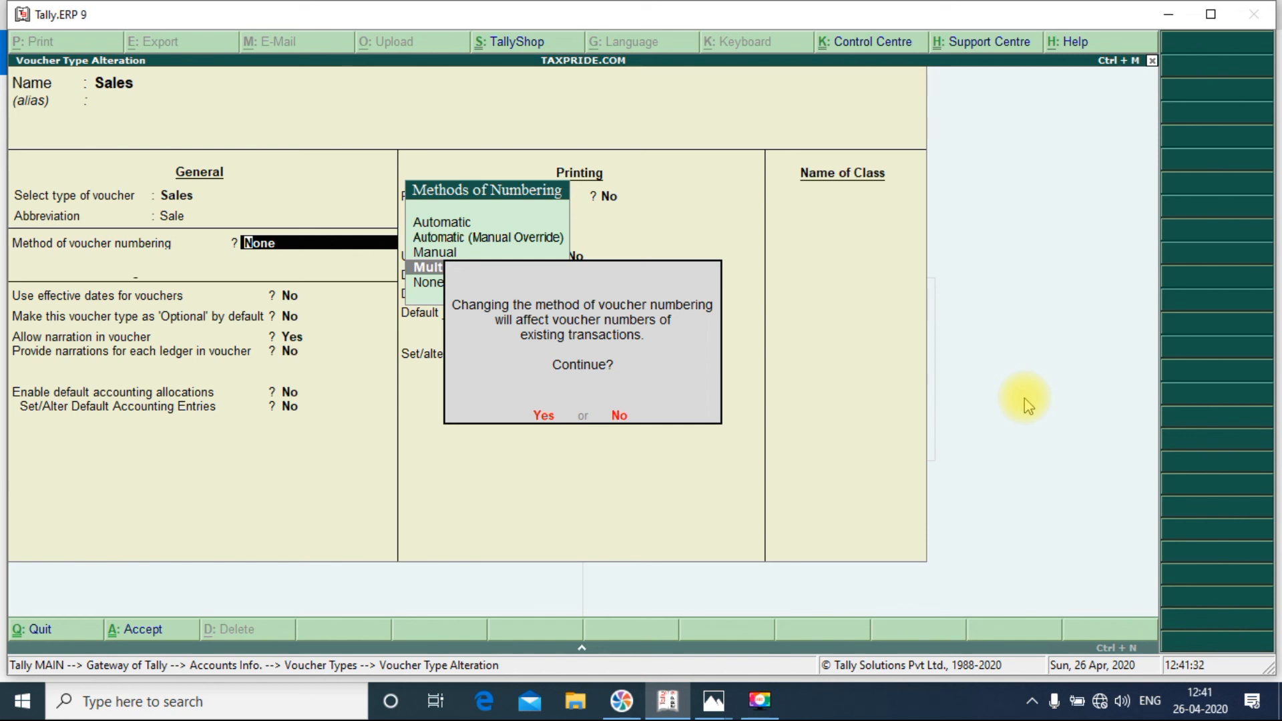
pyautogui.press('Return')
pyautogui.hotkey('shift', 'Tab')
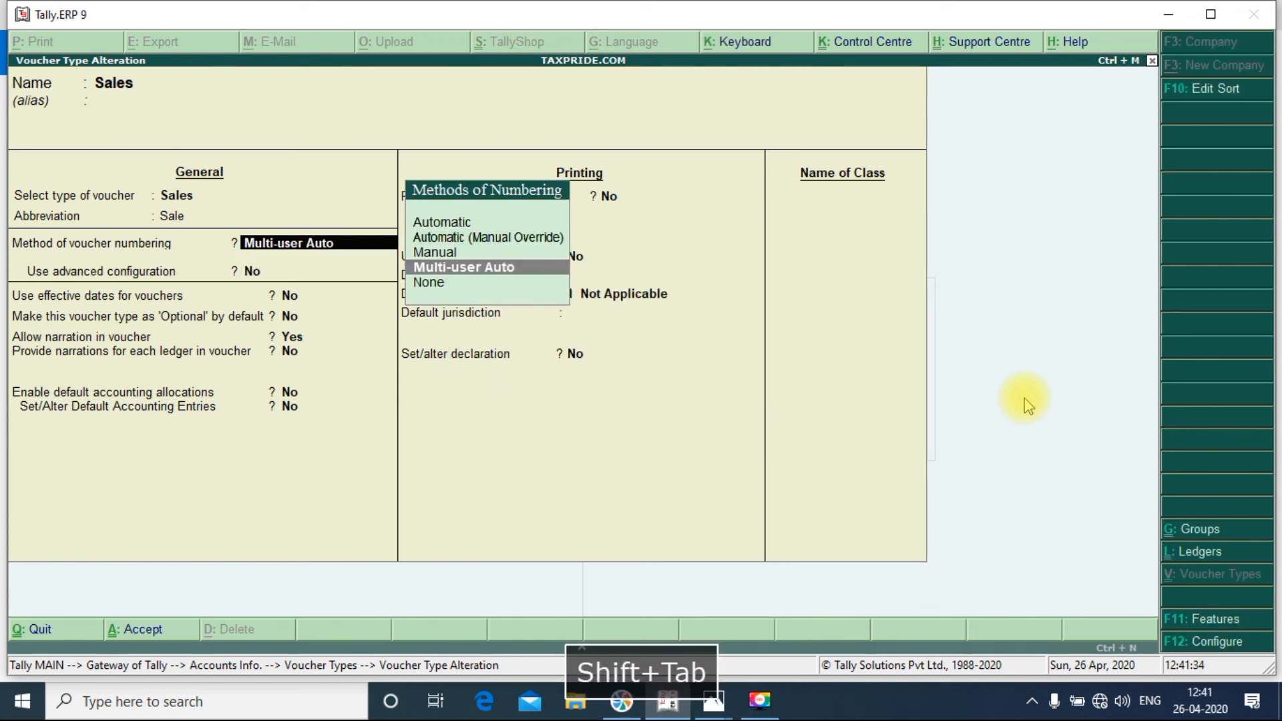
# - Switch the Sales voucher type's numbering method back to None
pyautogui.press('Return')
pyautogui.hotkey('shift', 'Tab')
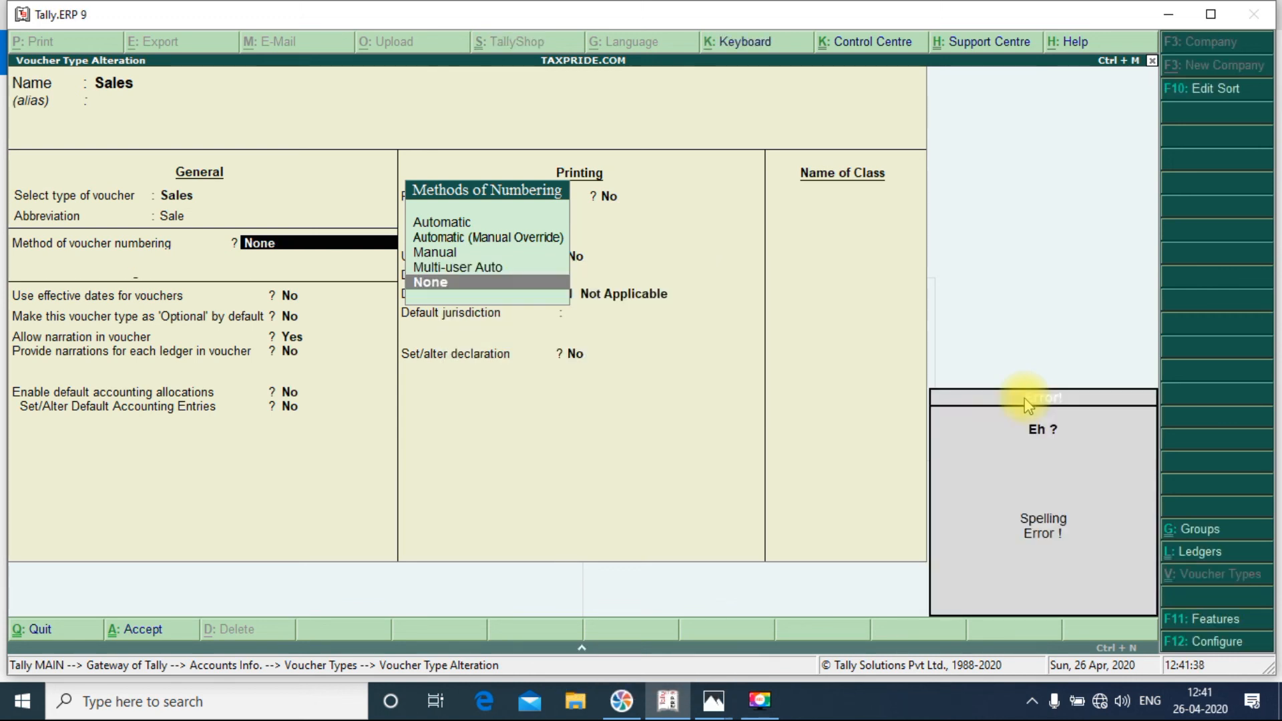
pyautogui.press('Escape')
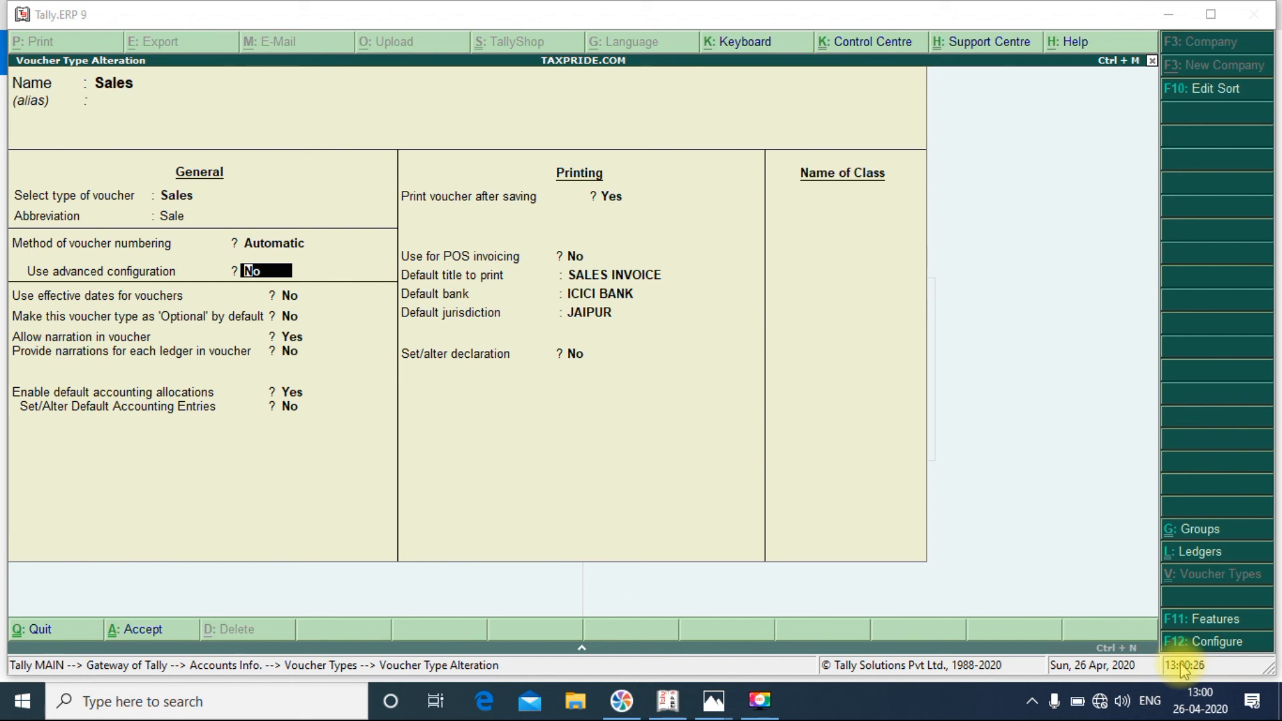
# - Go through the remaining Sales voucher type settings, keeping advanced configuration at No, and return from the acceptance prompt to the class name
pyautogui.press('Return')
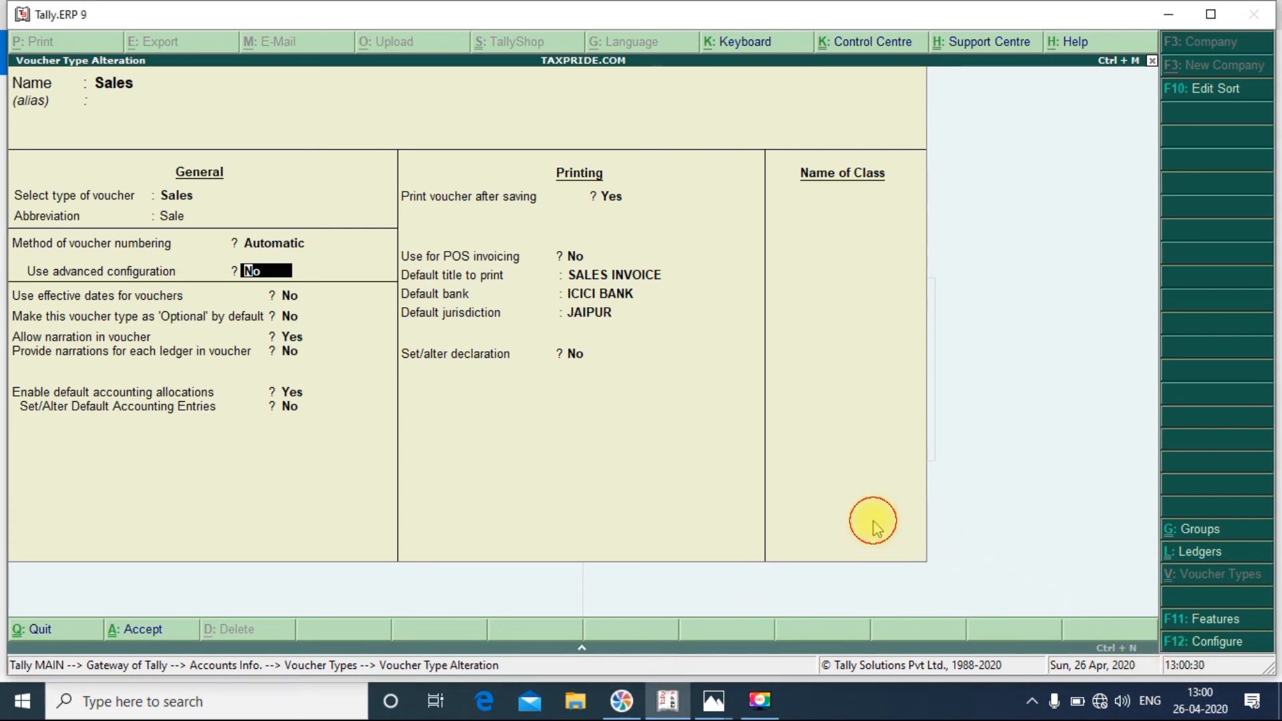
pyautogui.press('Return')
pyautogui.hotkey('shift', 'Tab')
pyautogui.press('Return')
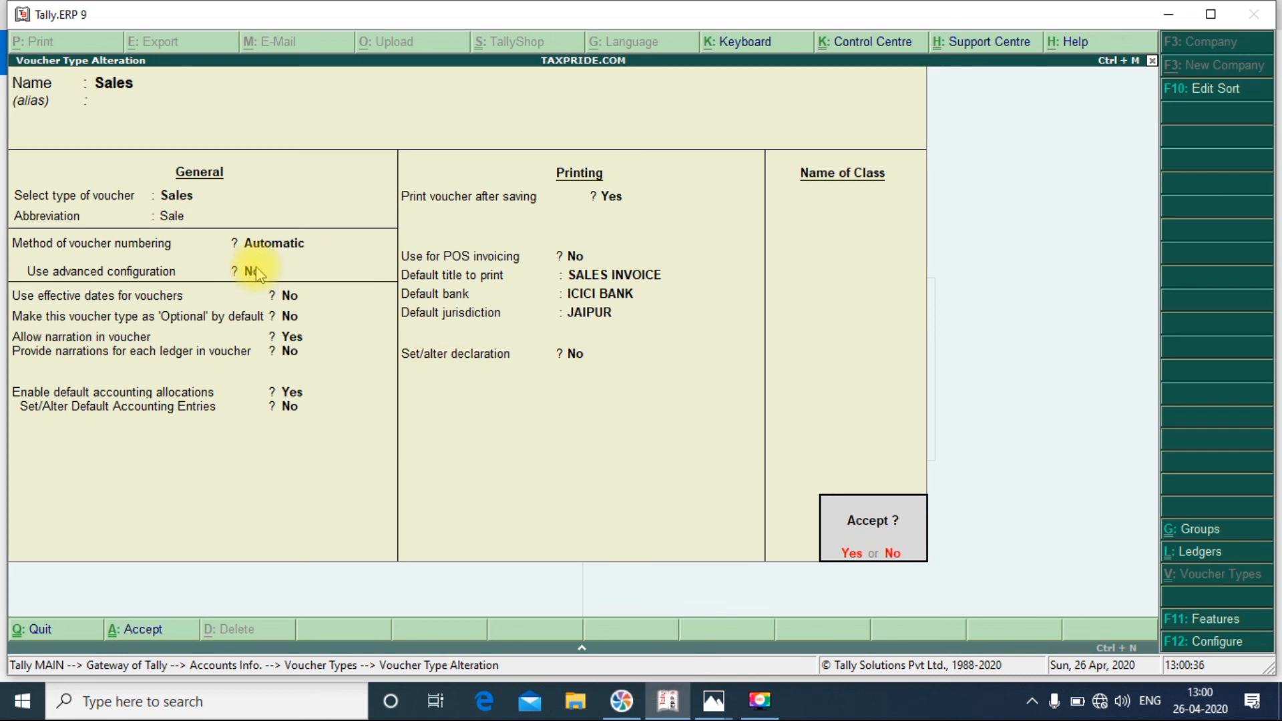
pyautogui.press('BackSpace')
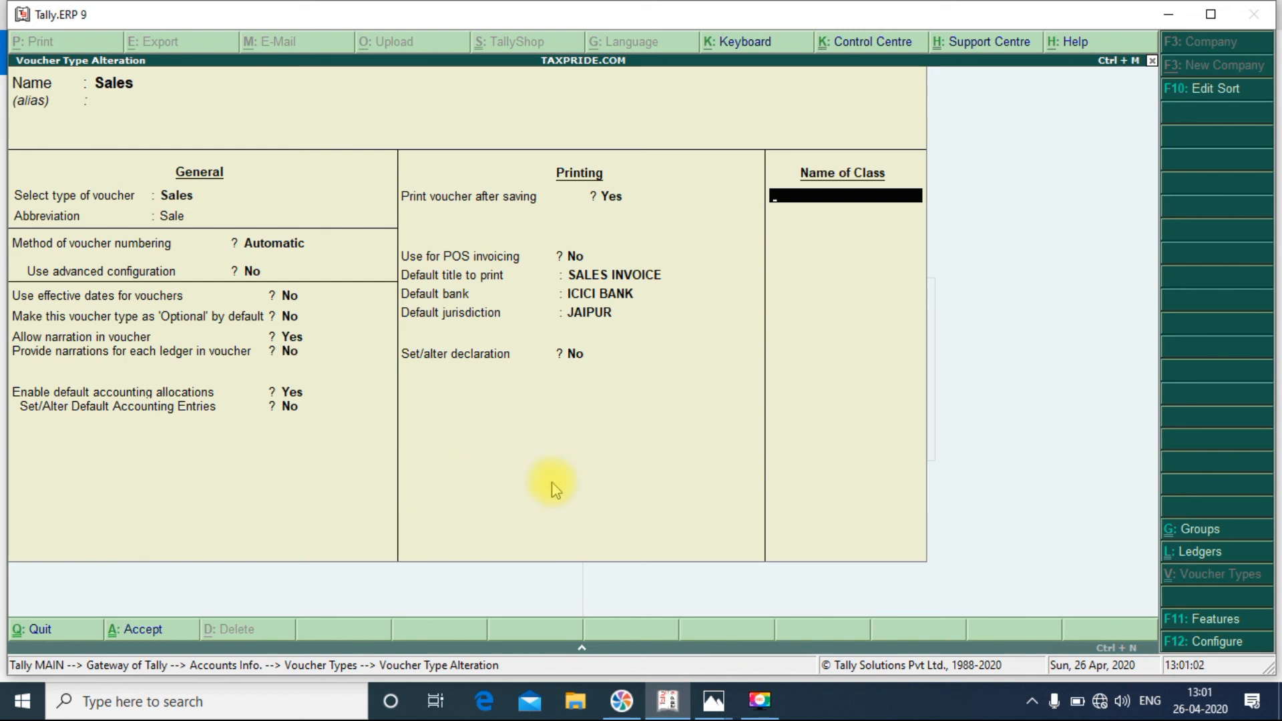
pyautogui.click(1179, 667)
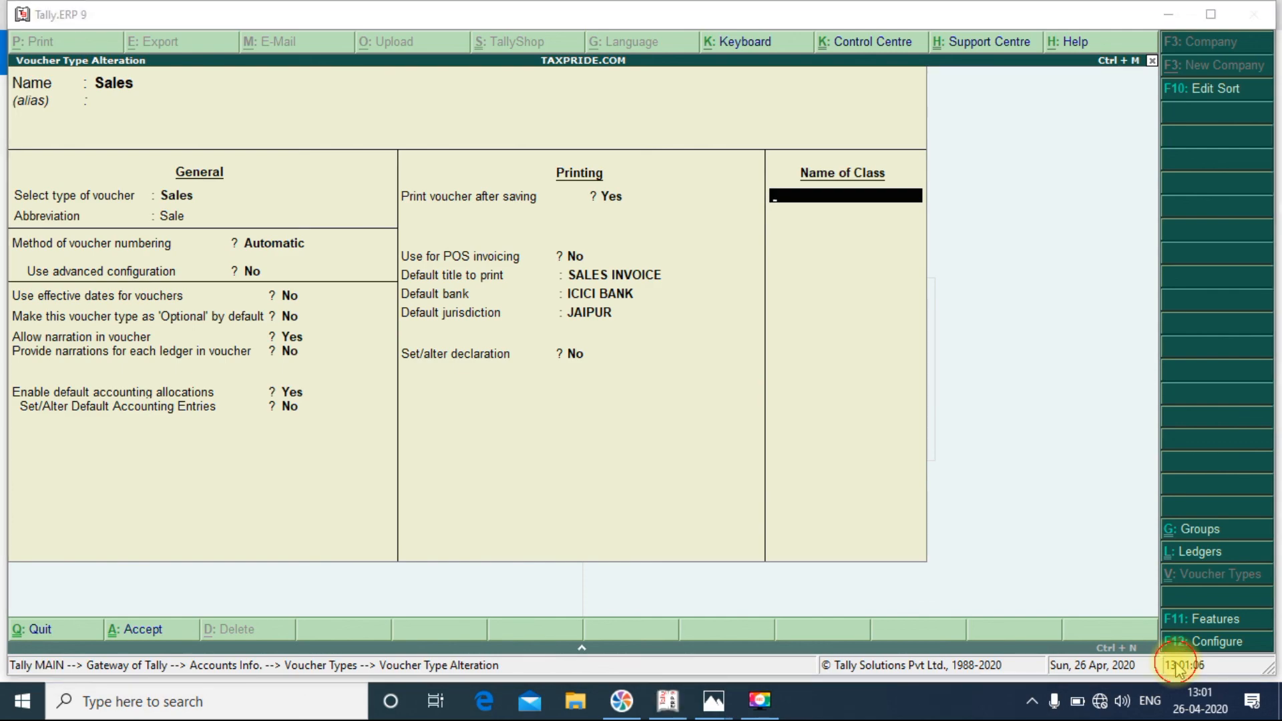